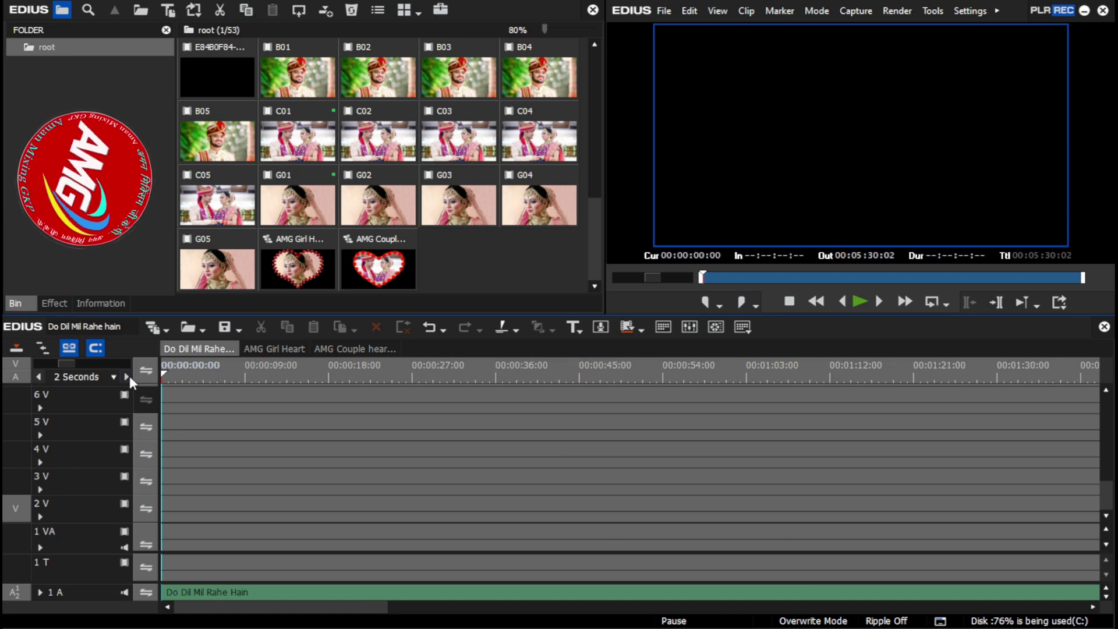
Mute audio track 1 A holding the song in the main sequence.
left_click(90, 376)
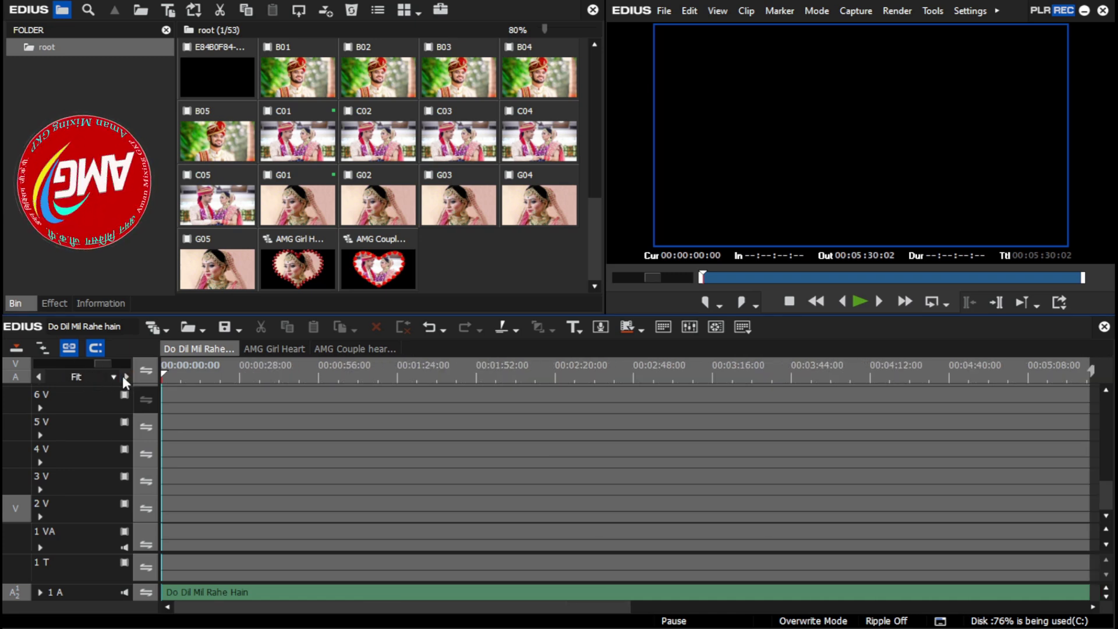
left_click(124, 377)
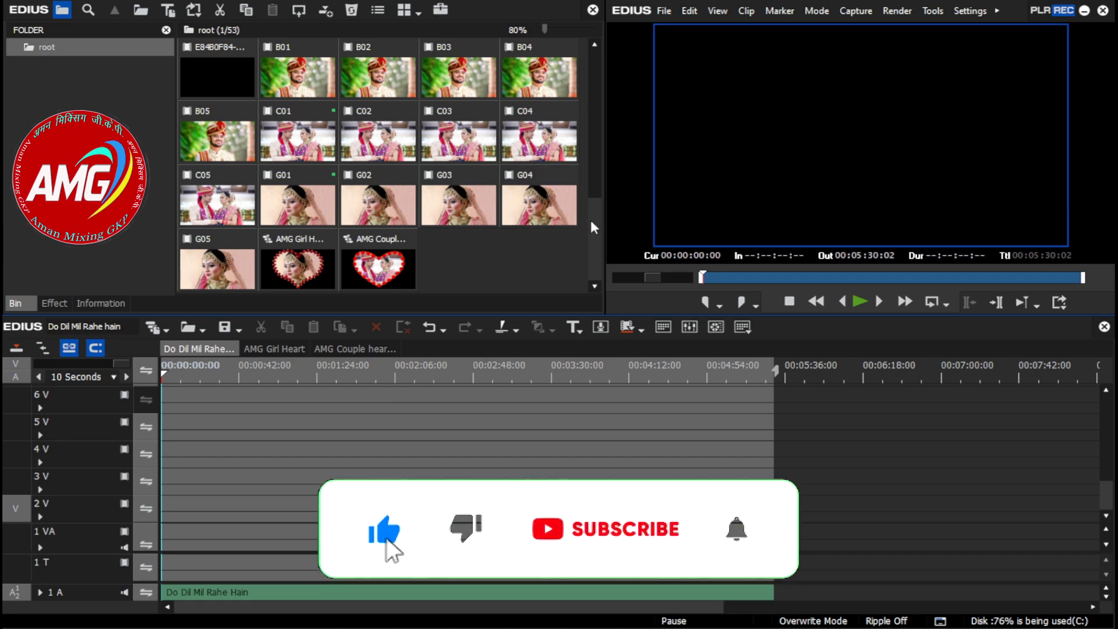
mouse_move(596, 254)
left_mouse_down()
mouse_move(596, 71)
mouse_move(601, 234)
mouse_move(582, 67)
mouse_move(597, 250)
mouse_move(595, 82)
mouse_move(595, 239)
left_mouse_up()
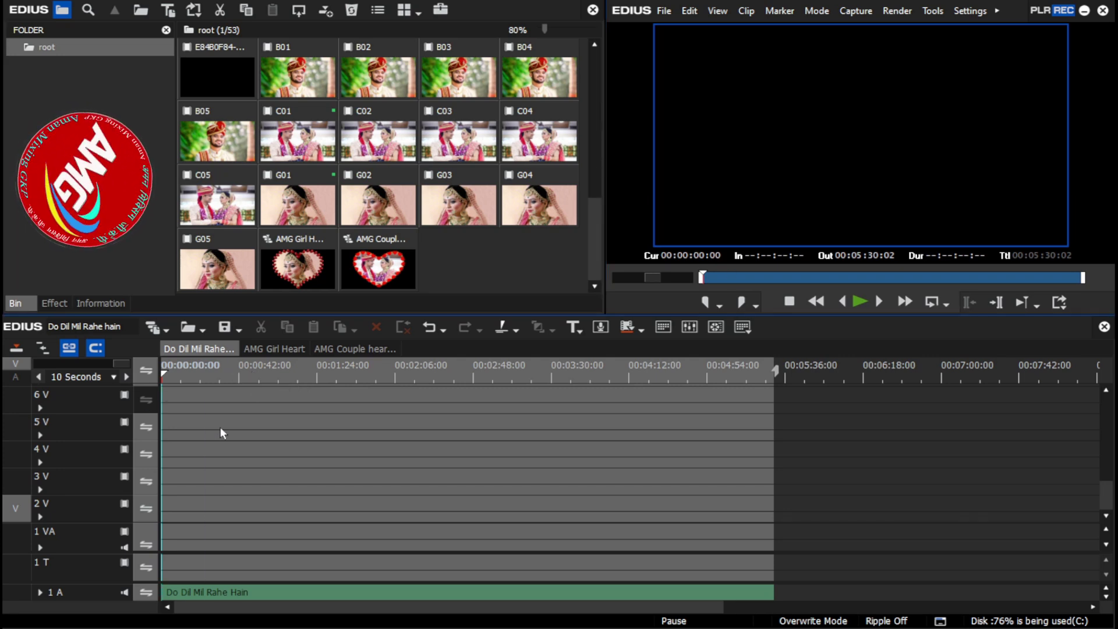
left_click(124, 592)
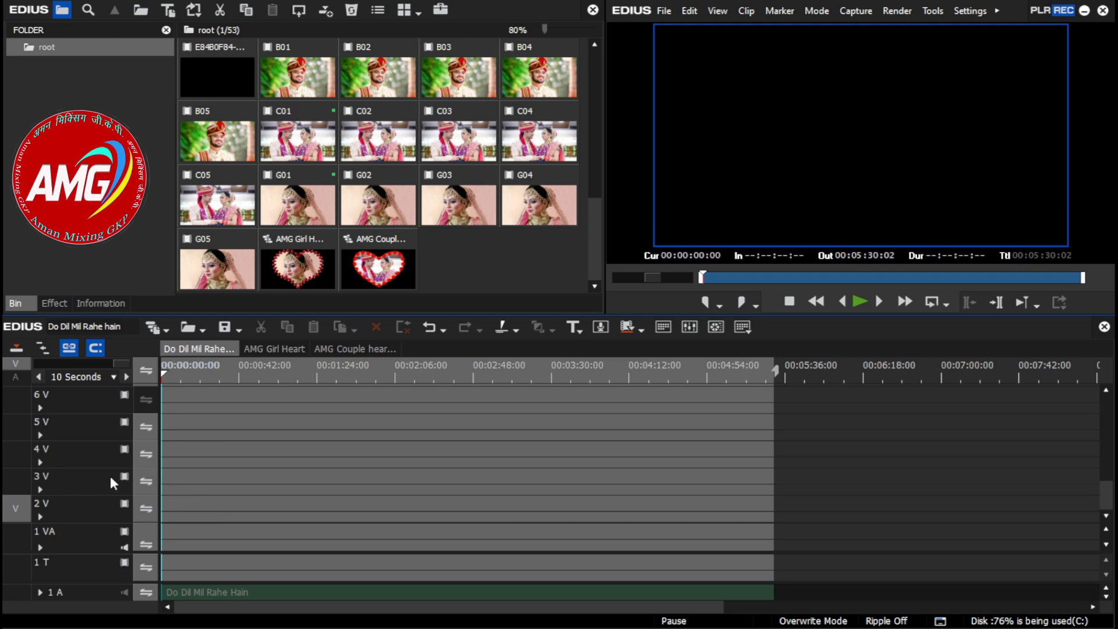
Insert a new sequence clip at the start of track 3 V and extend it to the song's end at 00:05:30:02.
right_click(178, 478)
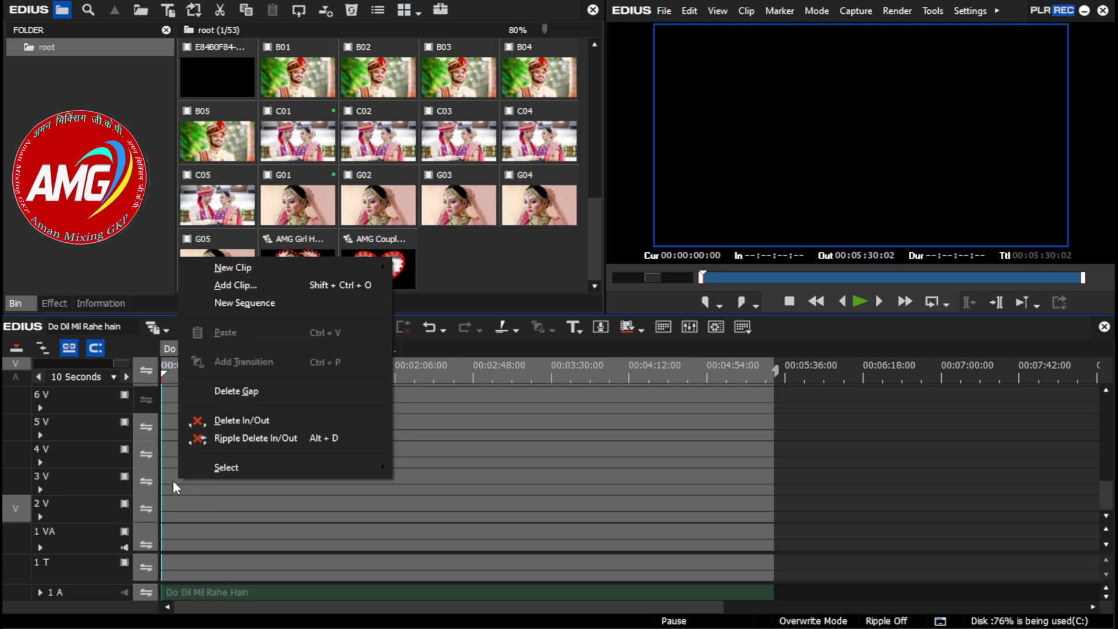
right_click(172, 477)
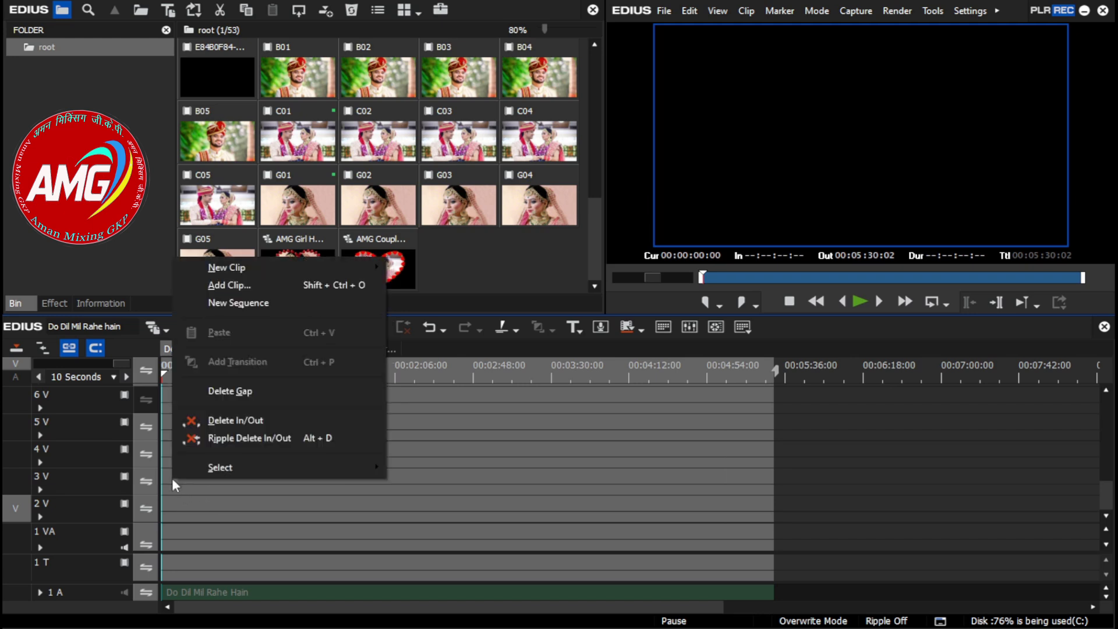
left_click(226, 302)
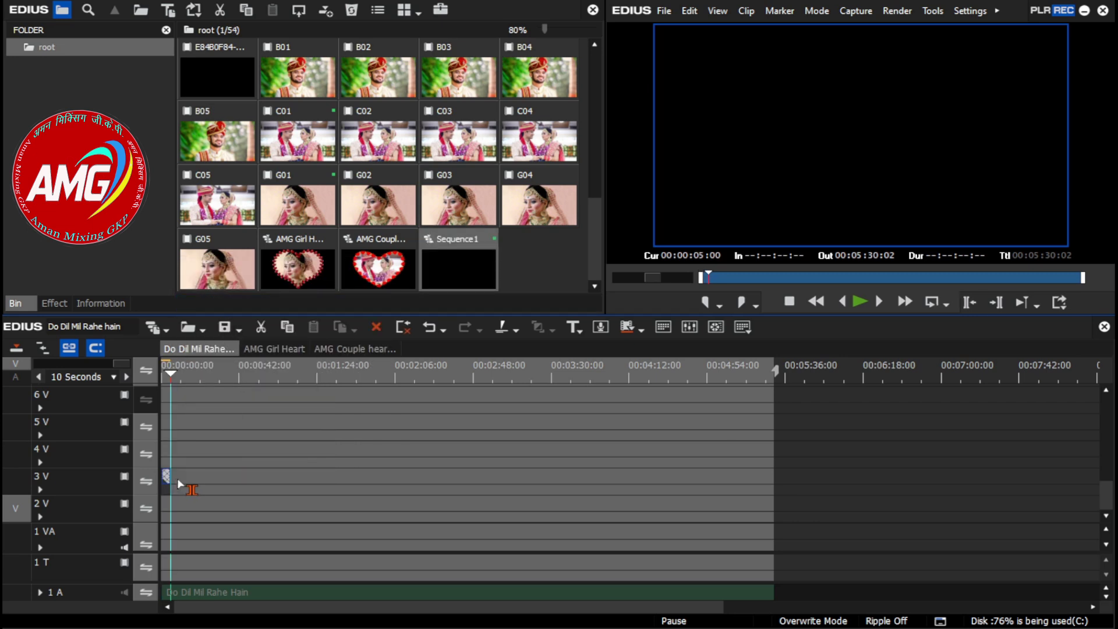
left_click_drag(178, 480, 777, 492)
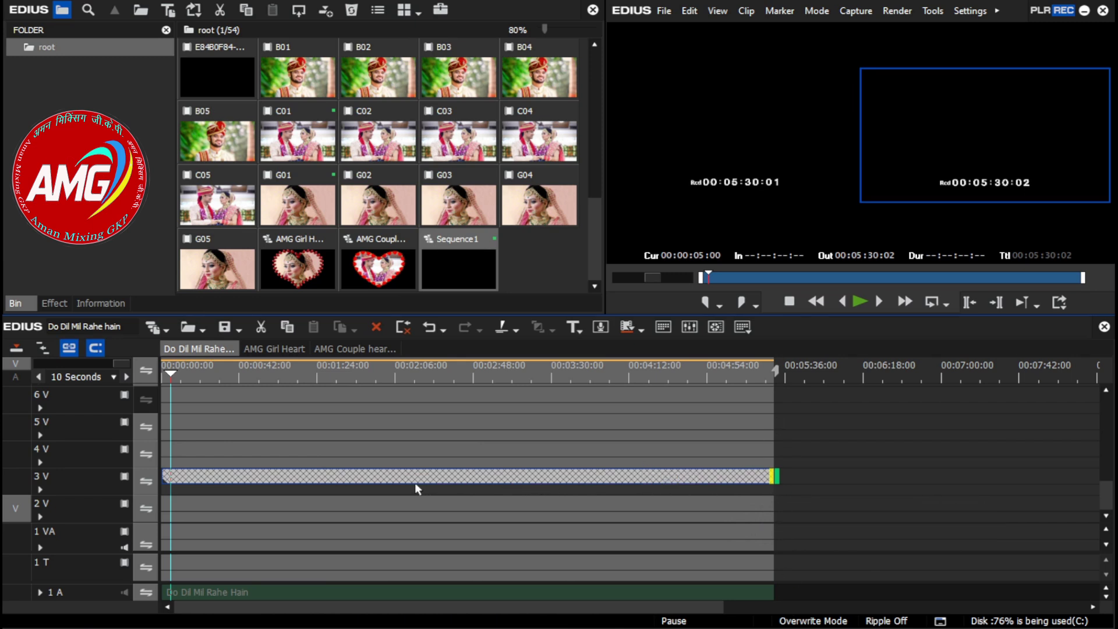
Open the new sequence and rename it Master in its sequence settings.
double_click(368, 481)
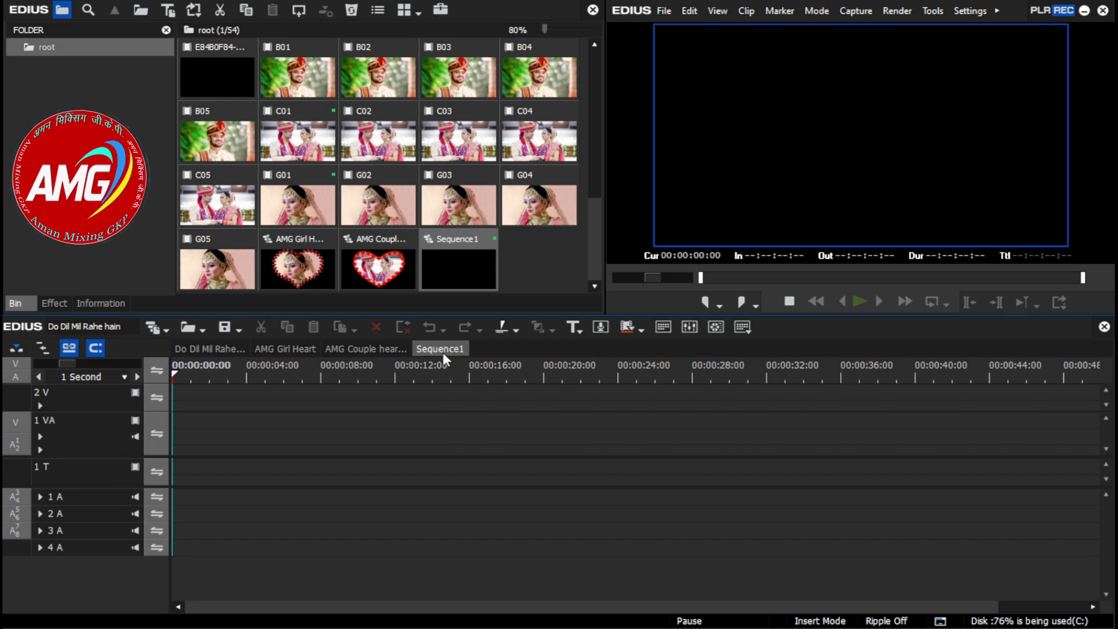
right_click(434, 351)
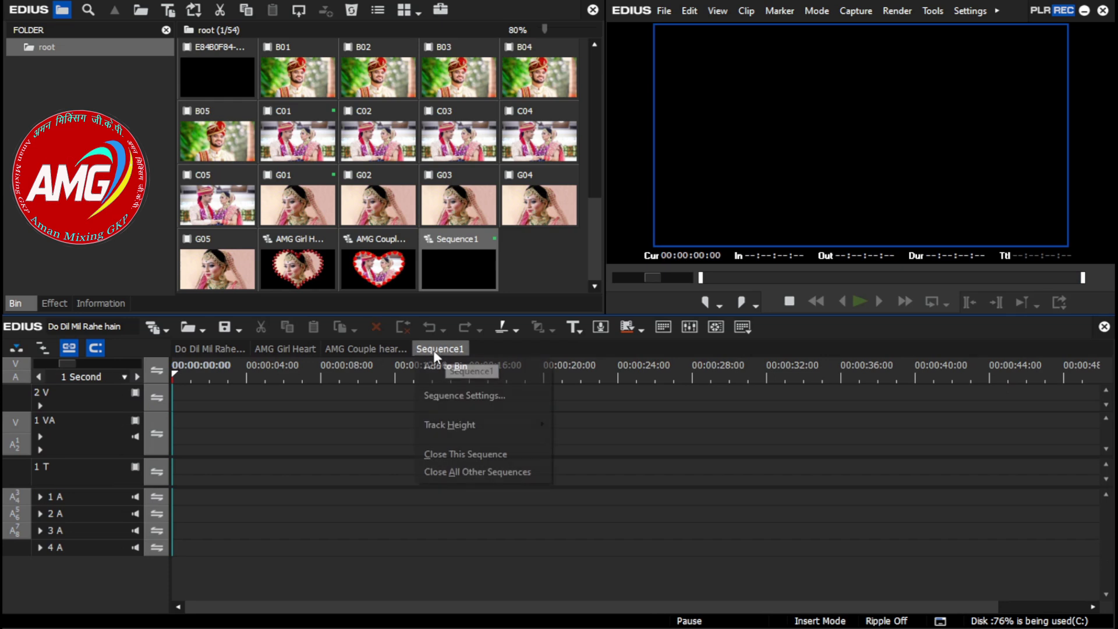
left_click(442, 396)
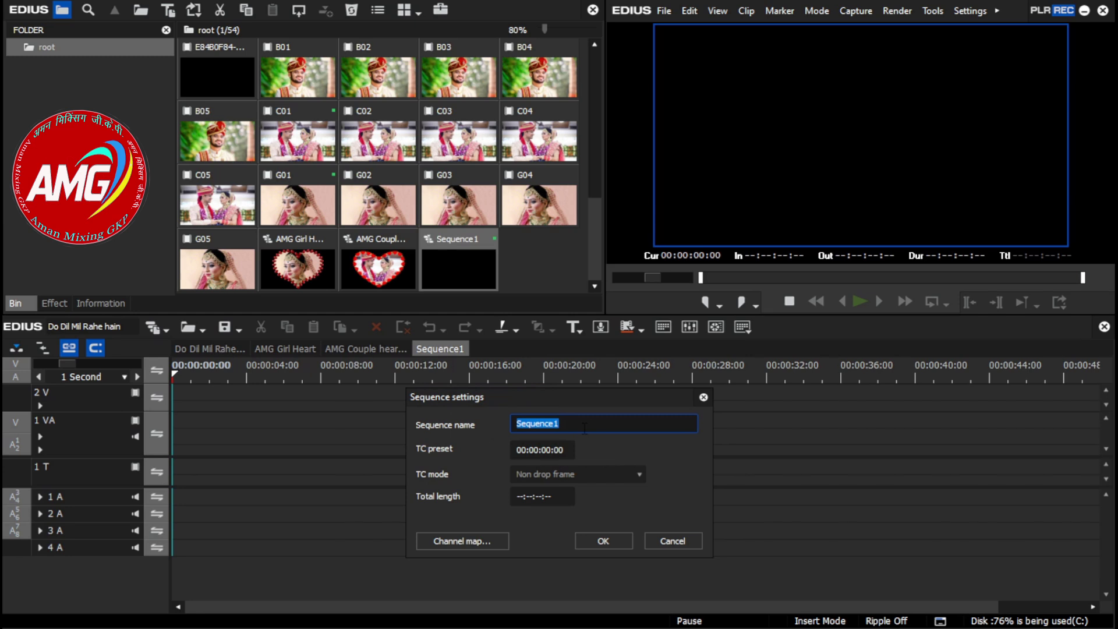
type("Master")
left_click(613, 536)
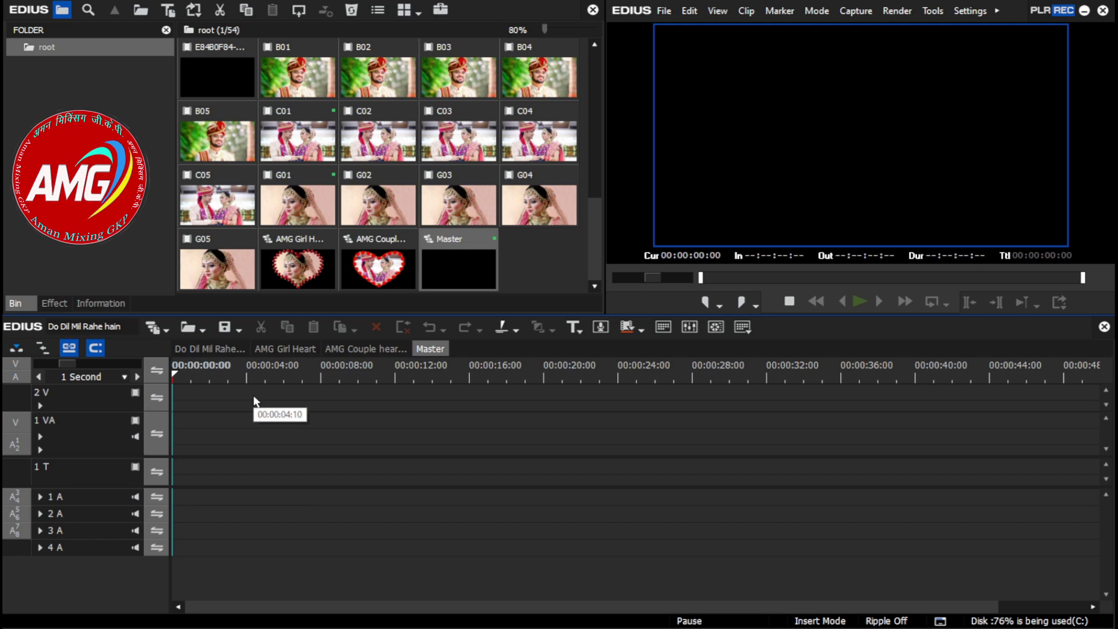
Unmute the song in the main sequence and copy its clip onto track 1 A at the start of the Master sequence.
left_click(210, 348)
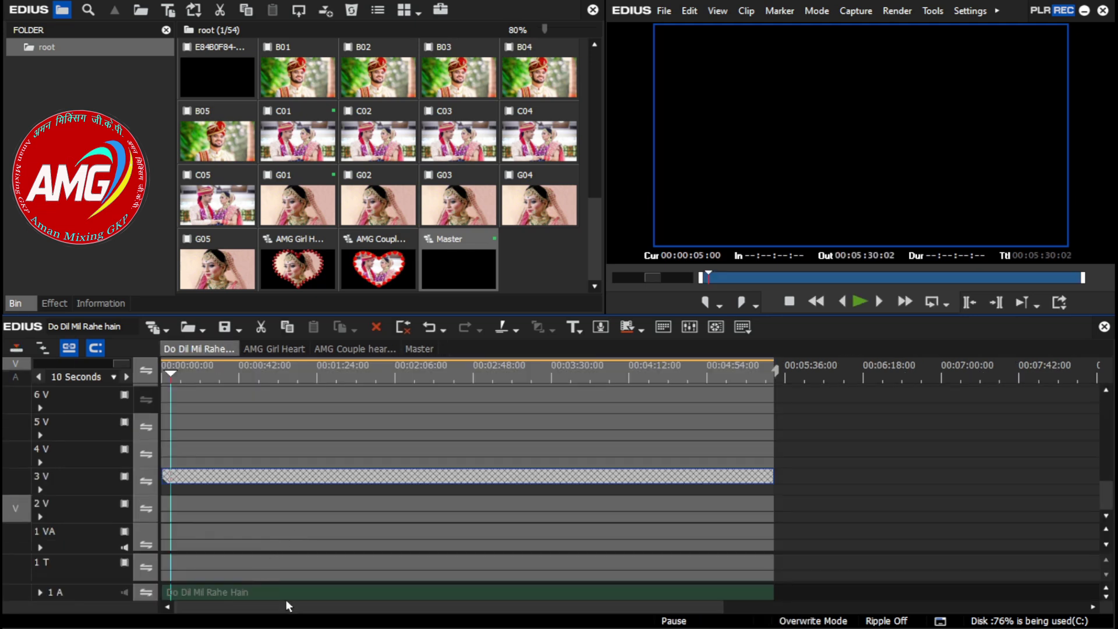
left_click(170, 593)
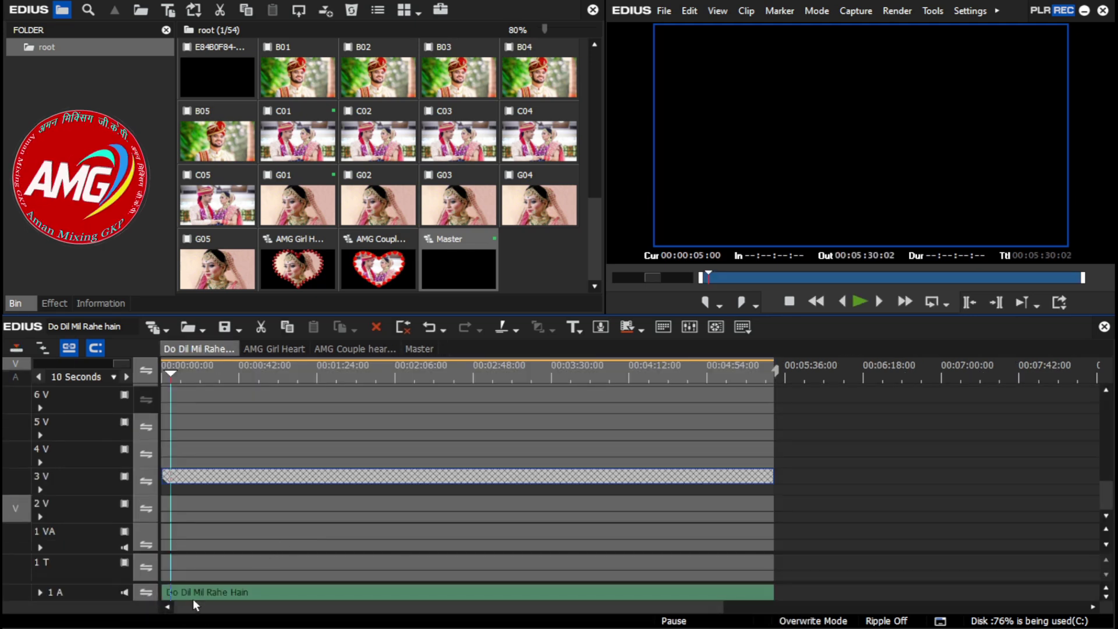
key("ctrl+c")
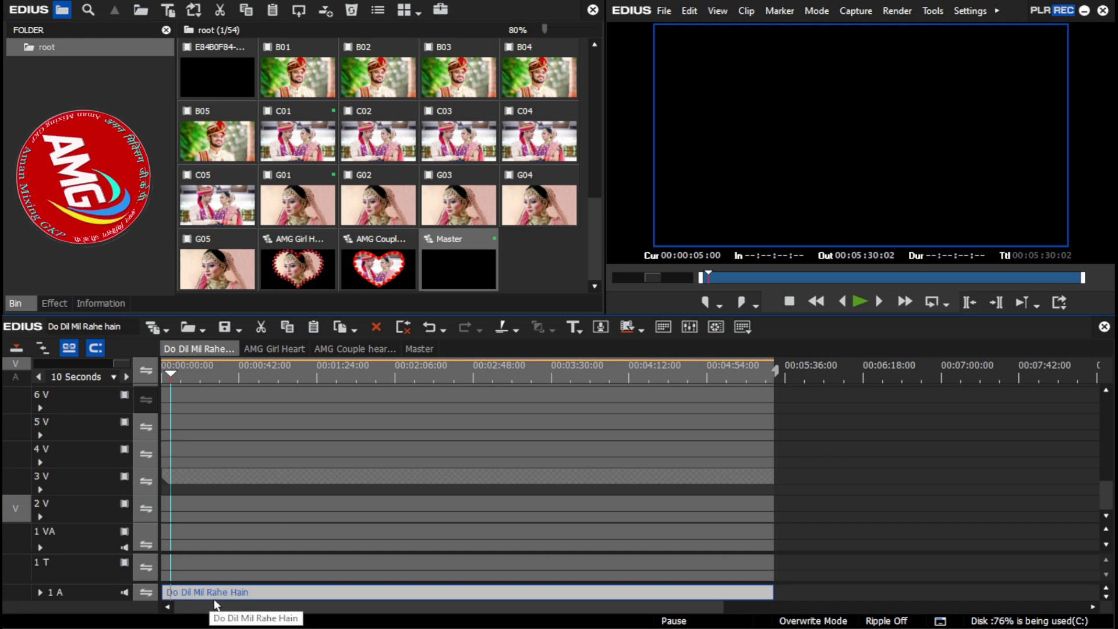
left_click(419, 348)
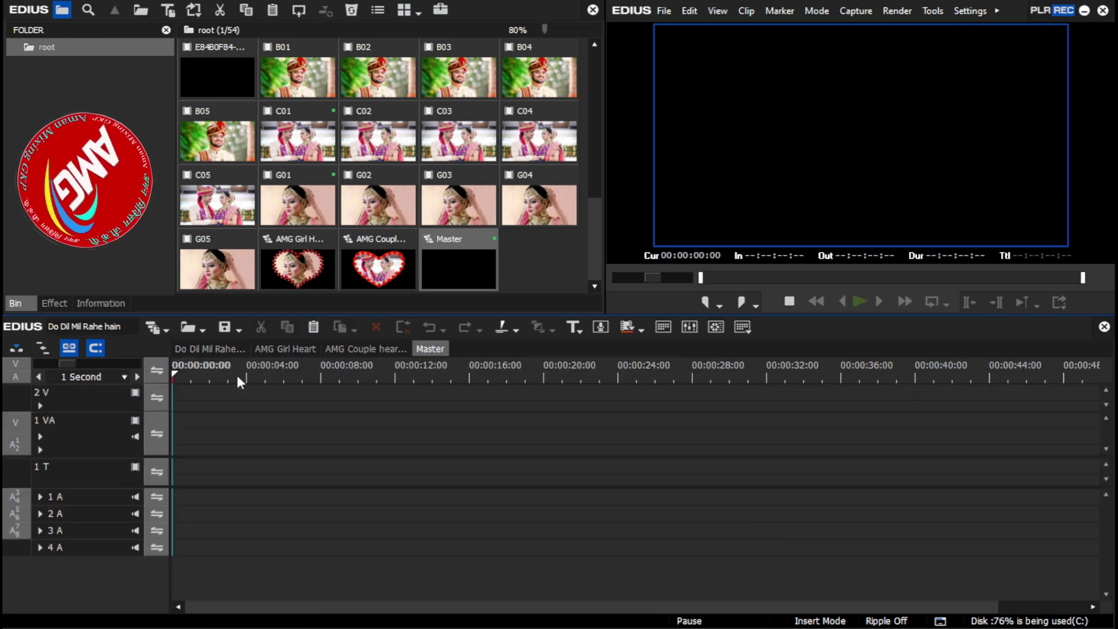
key("ctrl+v")
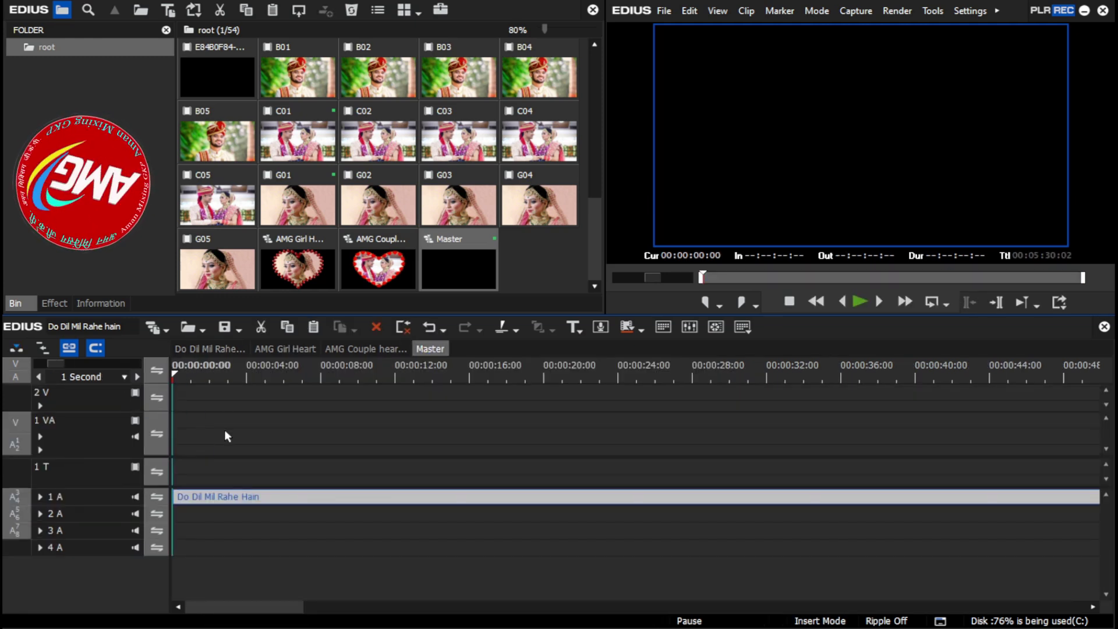
Switch Master to overwrite mode and set its Out point at the song clip's end, 00:05:30:02.
left_click(15, 350)
left_click(85, 377)
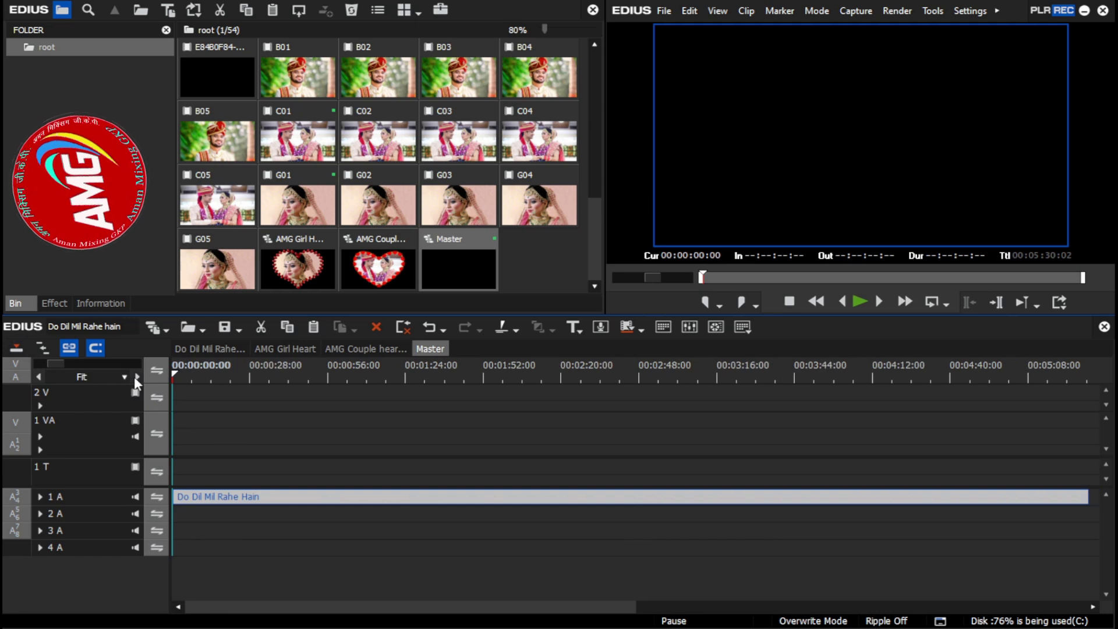
left_click(137, 377)
left_click(137, 377)
left_click_drag(551, 379, 575, 376)
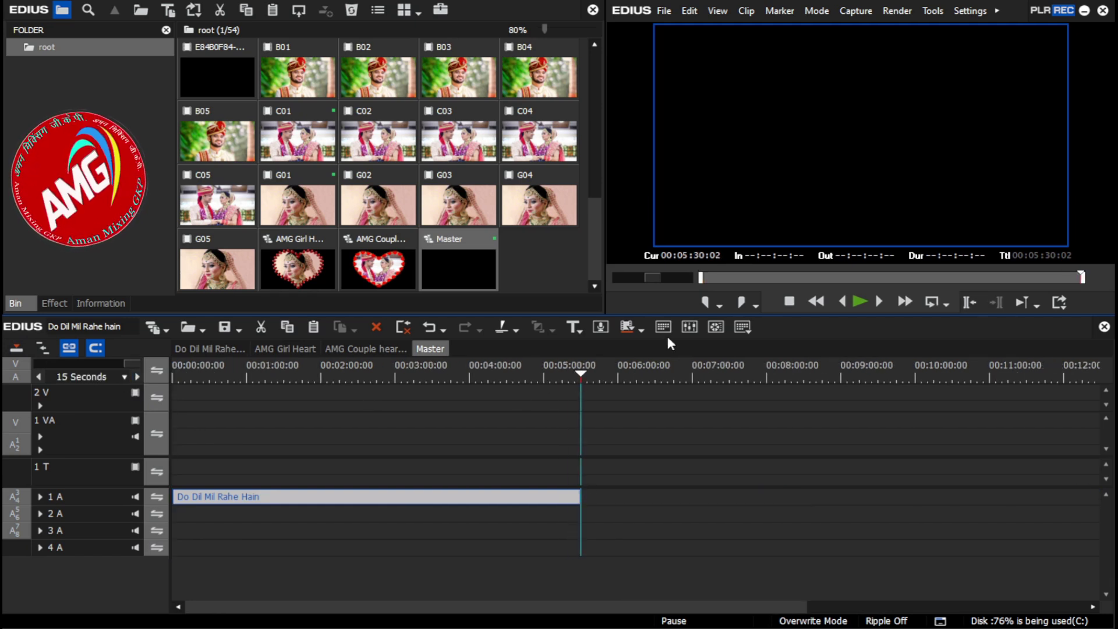
left_click(740, 301)
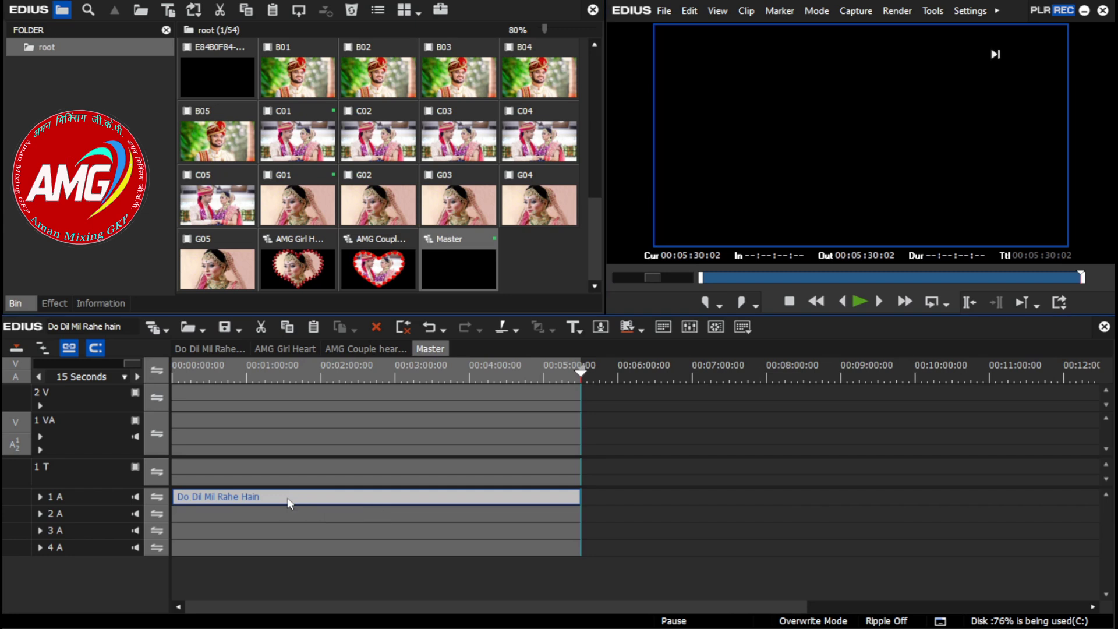
Delete the song clip from the Master sequence and return the playhead to the start.
key("Delete")
left_click(176, 376)
key("Home")
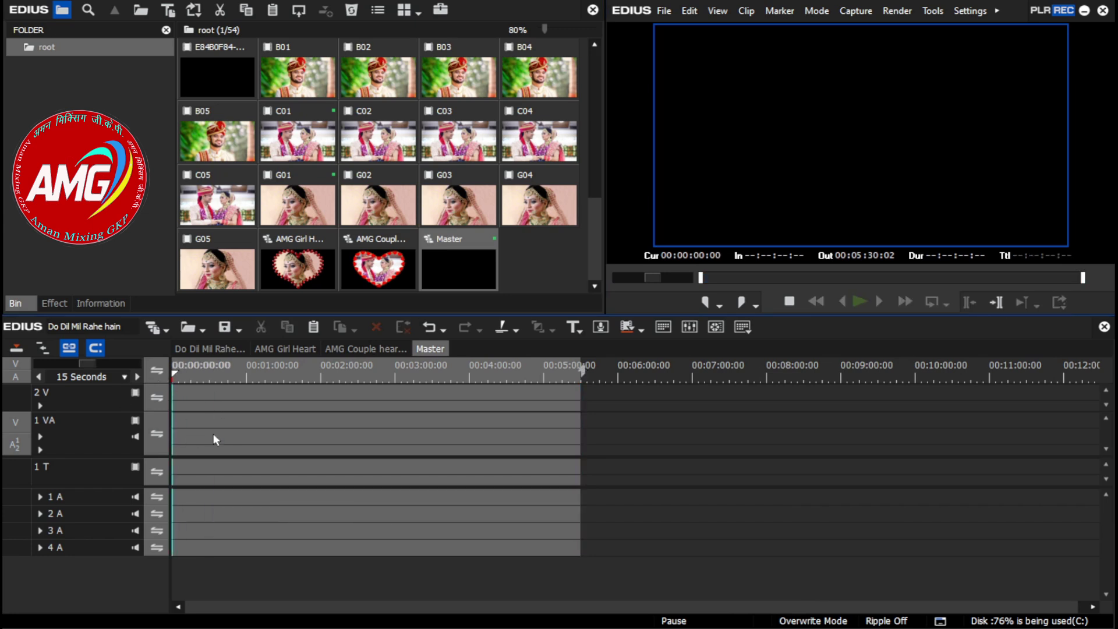
Create a single-colour Color Matte on track 2 V in cyan with Red 29, Green 180, Blue 196.
right_click(195, 397)
mouse_move(288, 405)
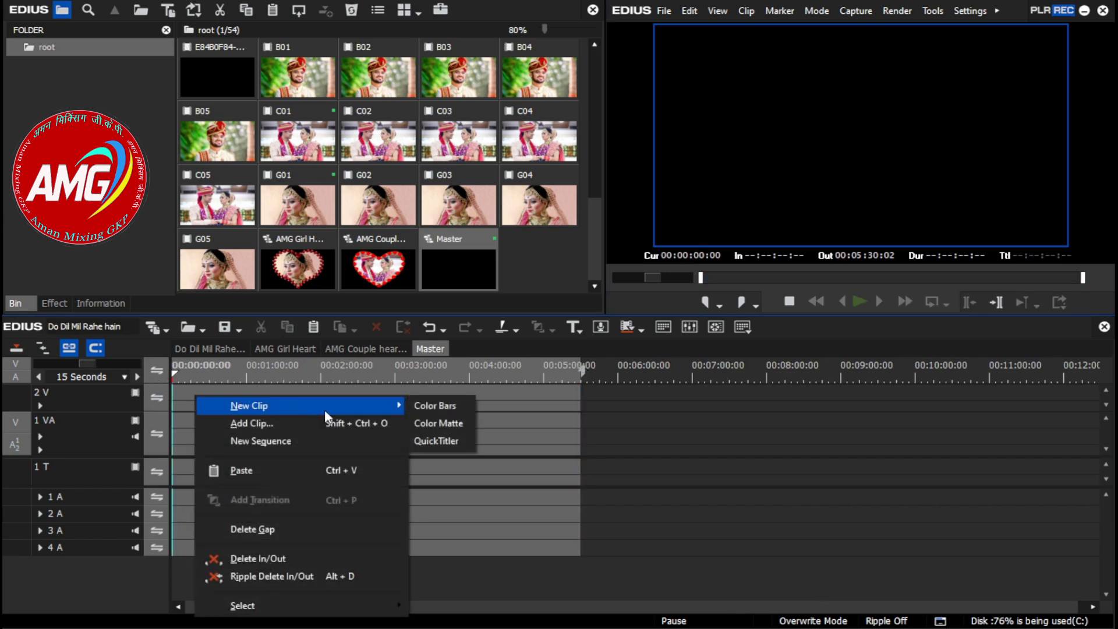
left_click(424, 425)
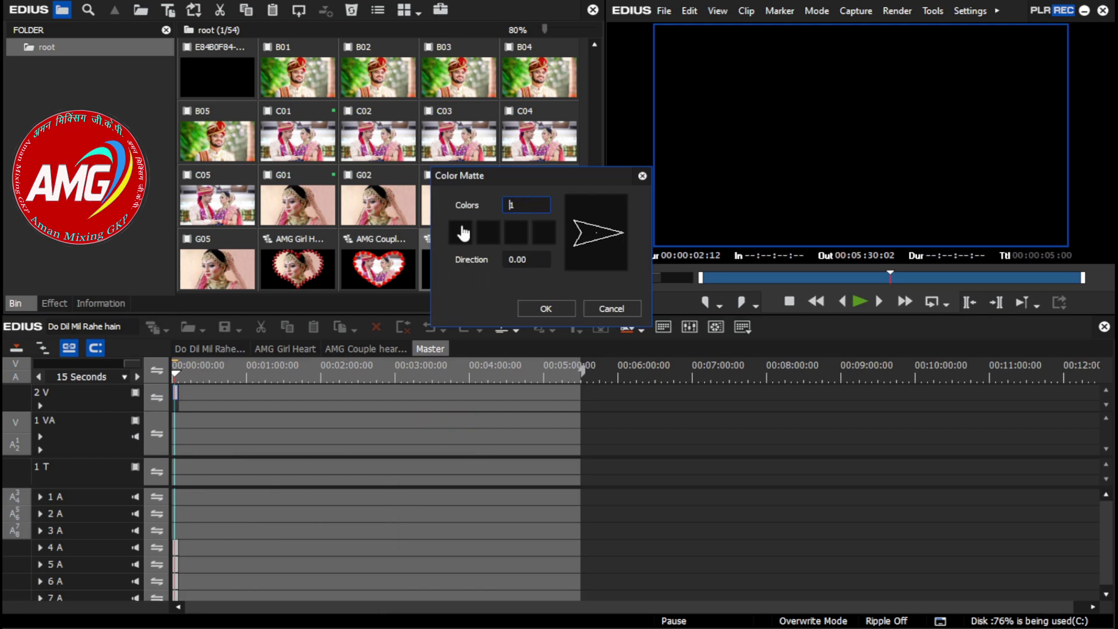
left_click(460, 233)
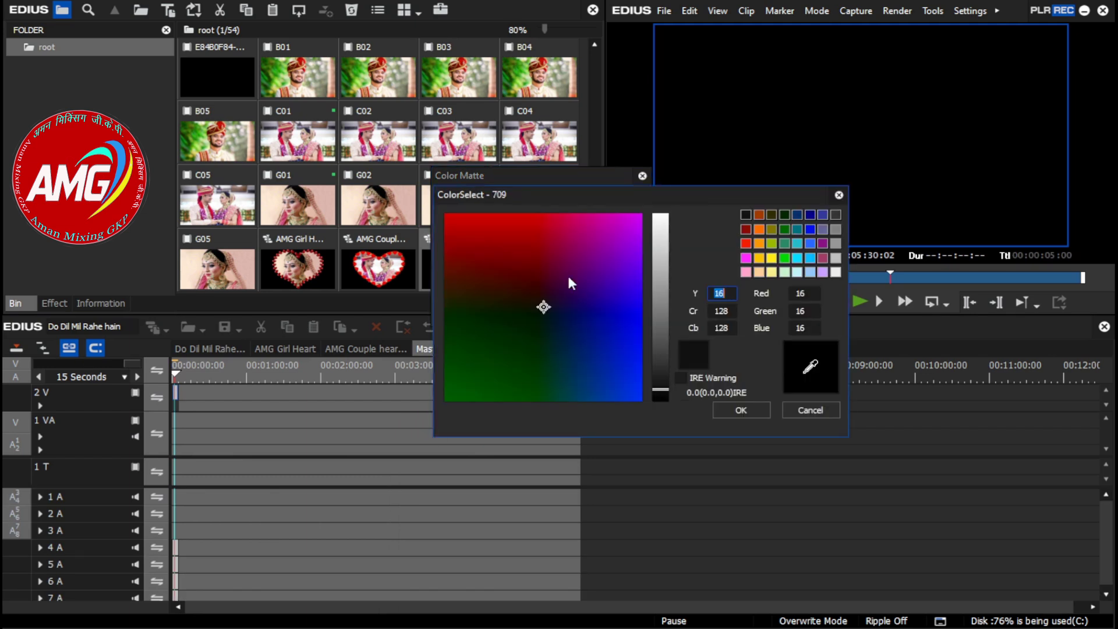
left_click(799, 245)
left_click_drag(661, 287, 660, 295)
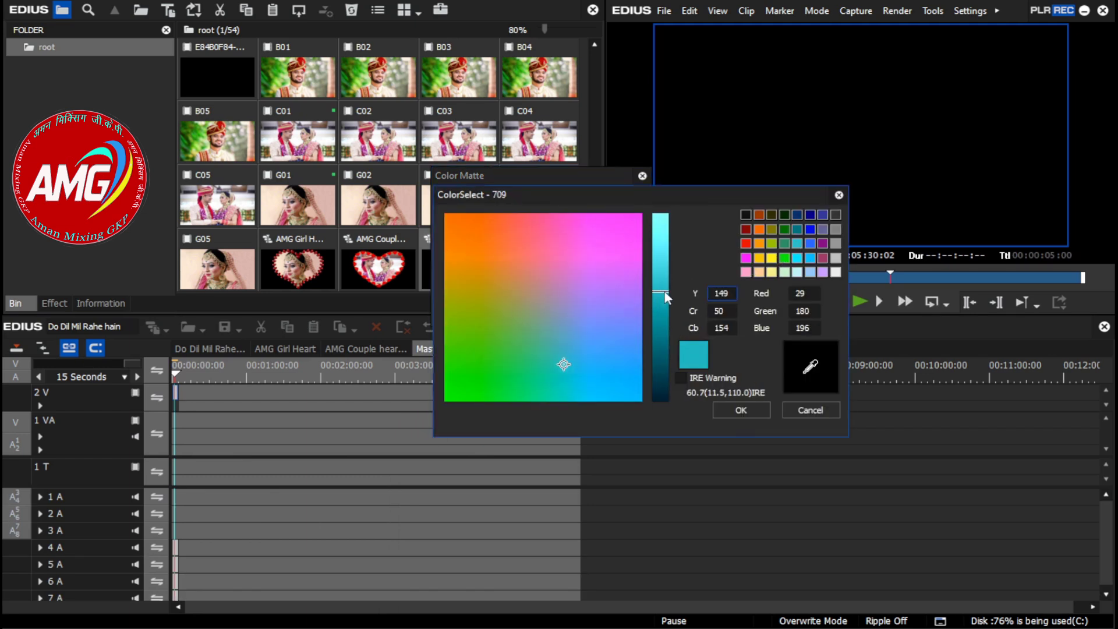
left_click(738, 411)
left_click(546, 308)
Extend the Color Matte clip on track 2 V to the Out point at 00:05:30:02.
left_click_drag(193, 397, 377, 416)
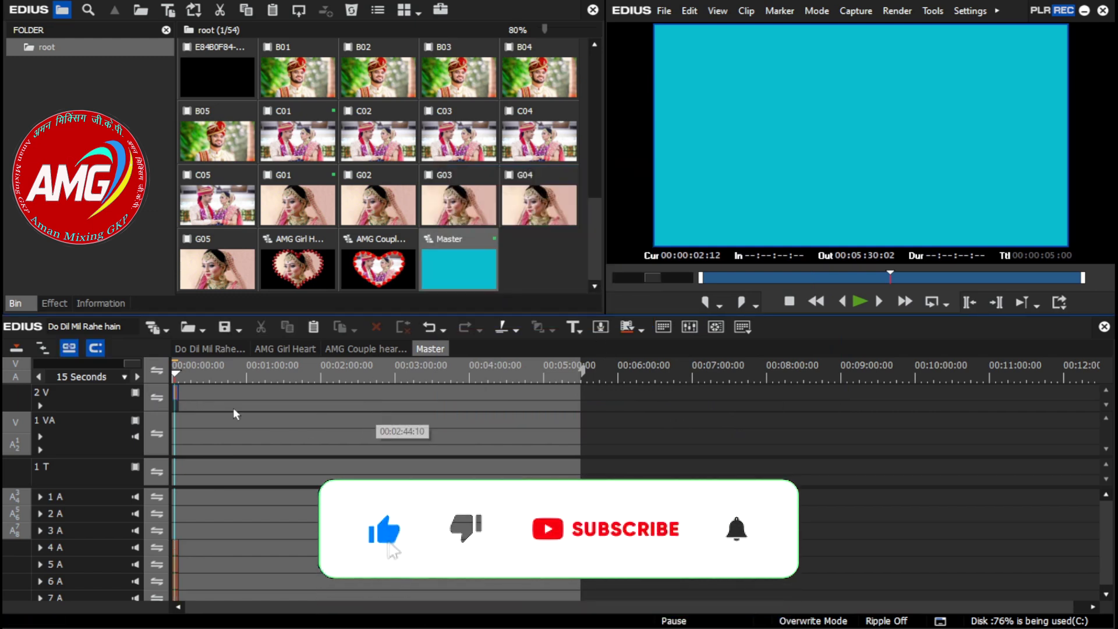
left_click_drag(178, 394, 582, 431)
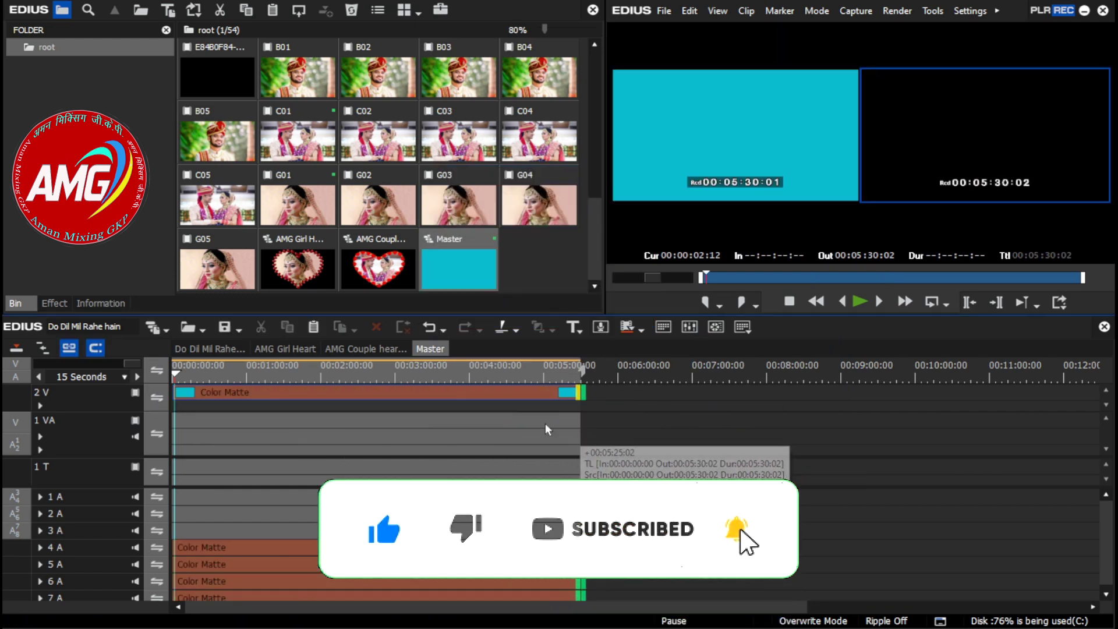
Return to the start of the Do Dil Mil Rahe Hain sequence and mute audio track 1 A.
left_click(208, 349)
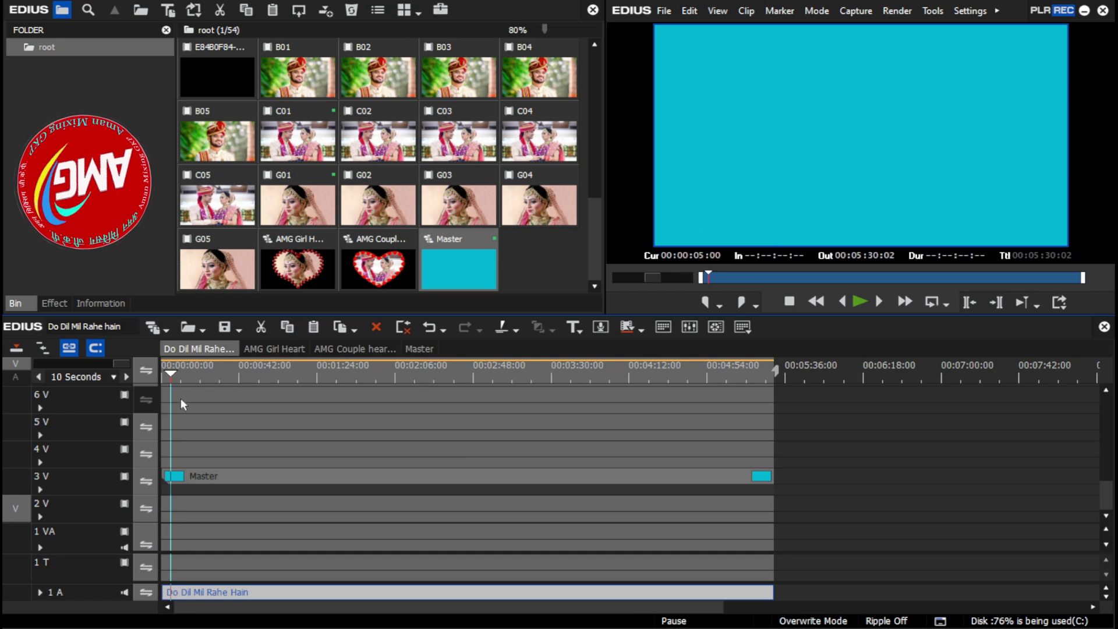
left_click_drag(196, 374, 88, 363)
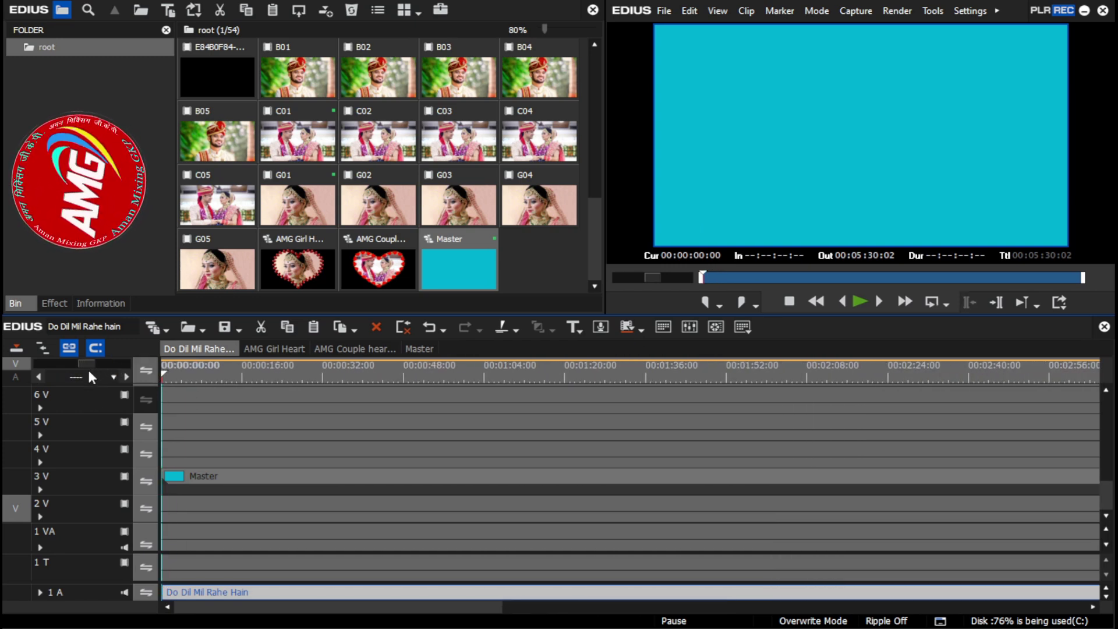
left_click(124, 593)
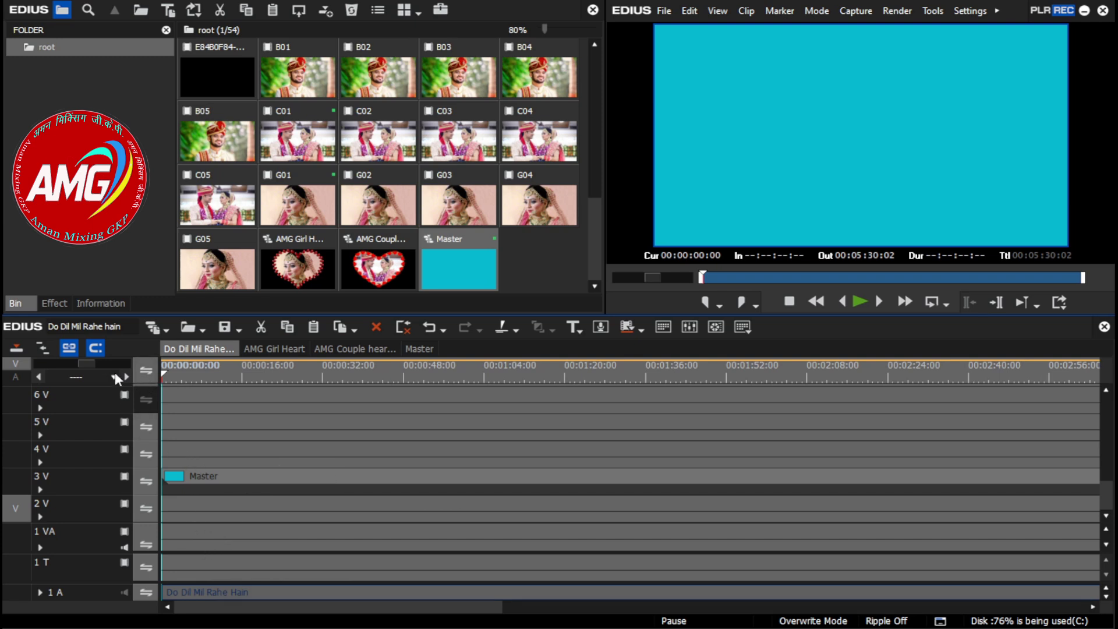
Play the sequence up to 00:00:01:14 and split the Master clip on track 3 V there.
left_click_drag(91, 360, 85, 360)
key("space")
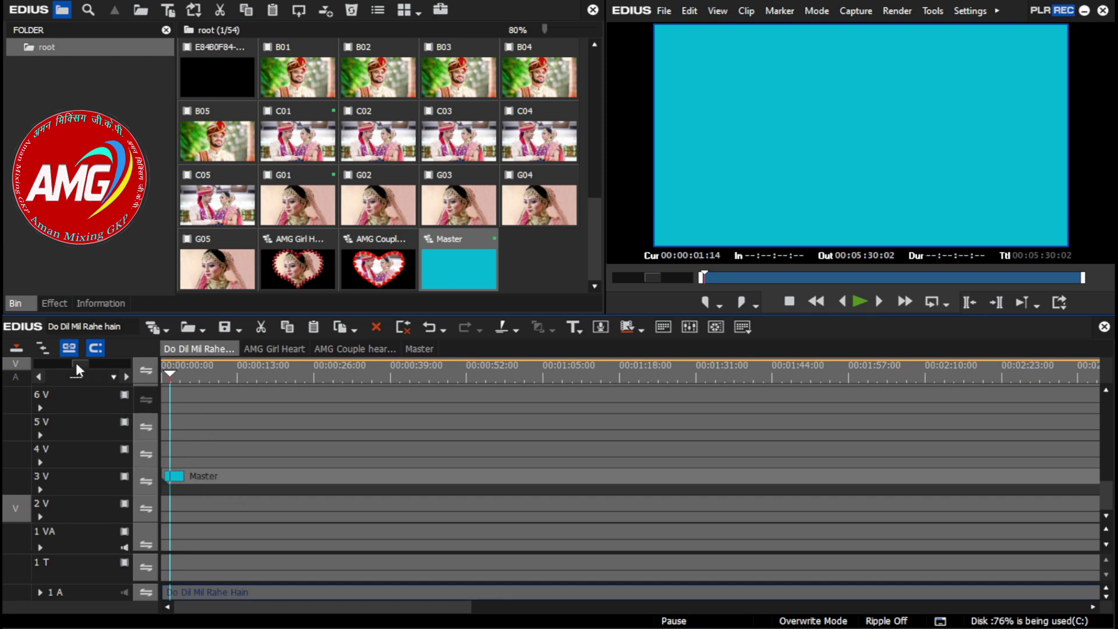
left_click_drag(75, 362, 56, 363)
left_click_drag(288, 610, 247, 604)
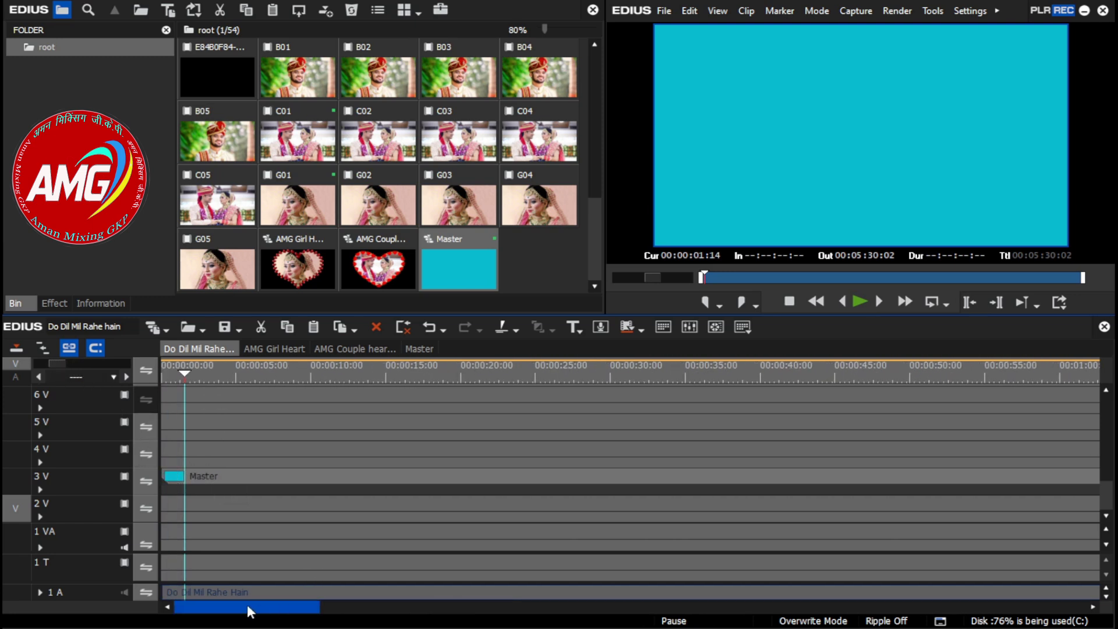
left_click(236, 476)
key("c")
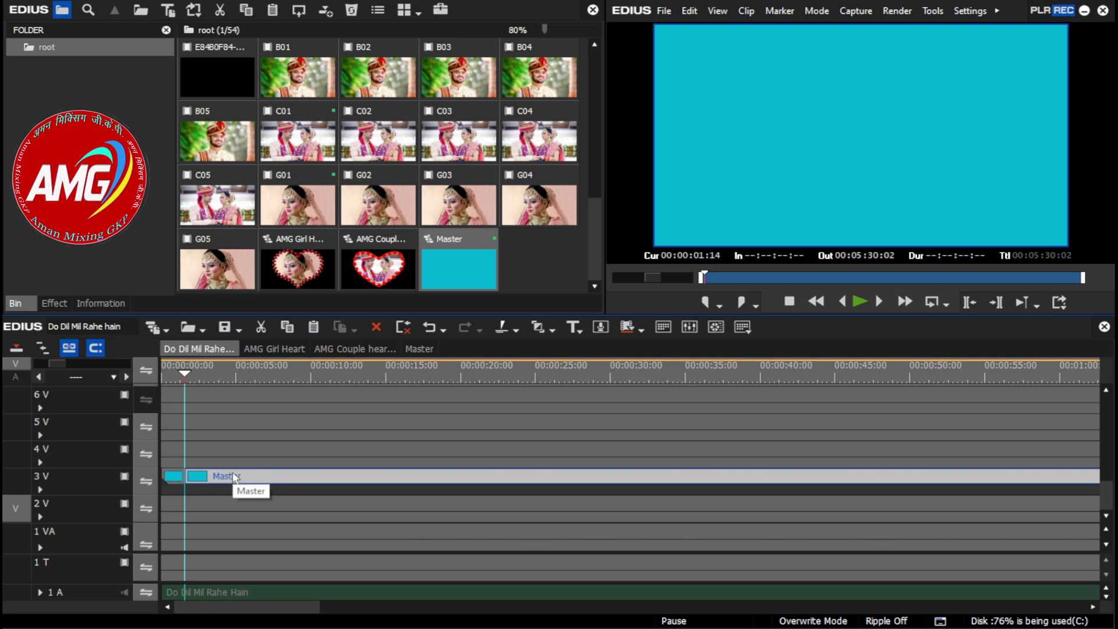
Place the red AMG frame image with the white opening on track 4 V at the cut, lengthen it slightly and play it.
left_click_drag(596, 278, 600, 185)
left_click_drag(202, 166, 195, 465)
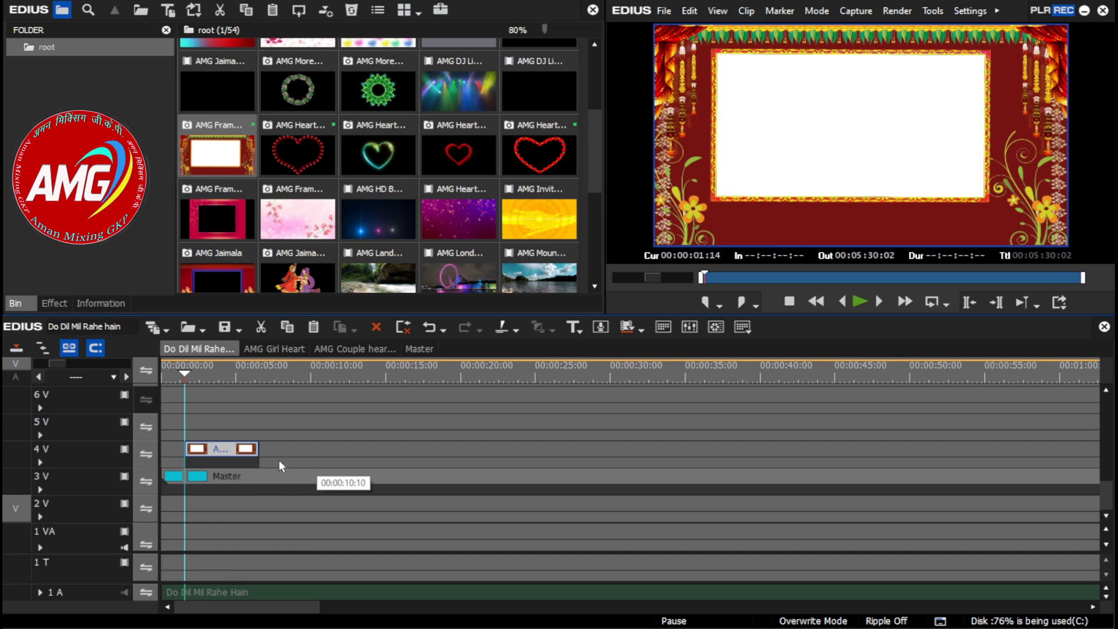
left_click_drag(258, 453, 267, 454)
key("space")
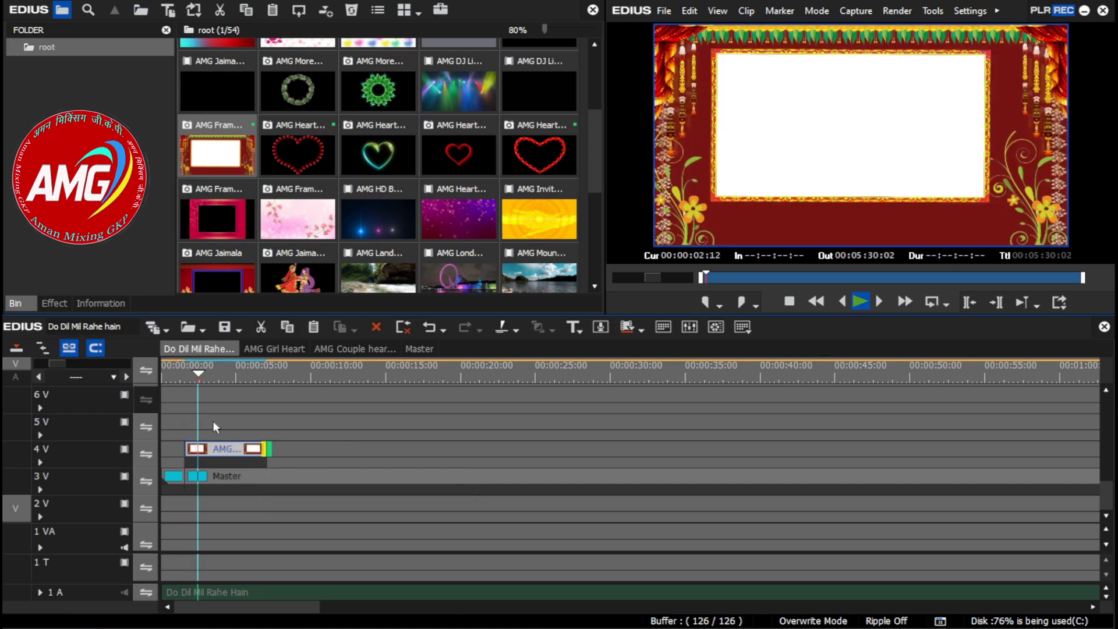
Extend the red frame clip on track 4 V to 00:00:08:07 and split the Master clip on track 3 V there.
left_click_drag(63, 364, 68, 372)
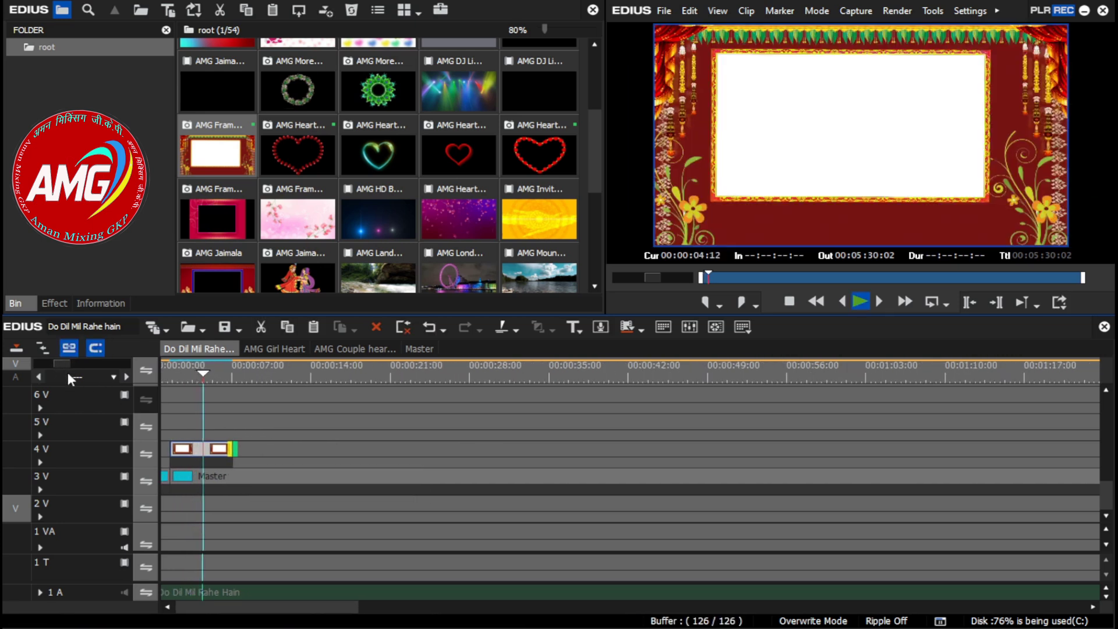
left_click(329, 450)
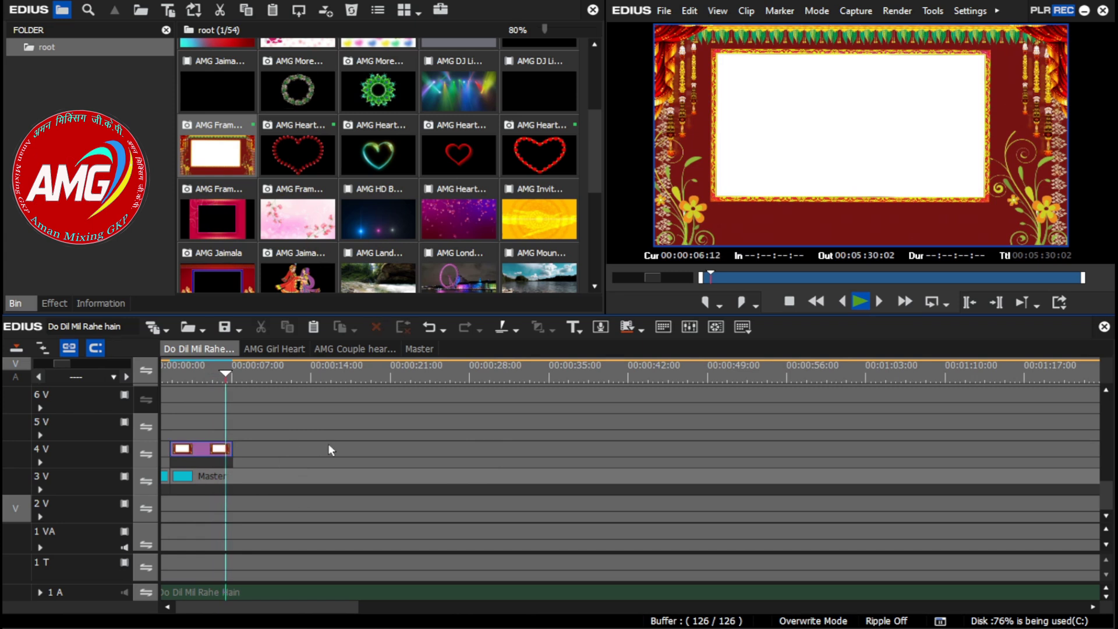
left_click_drag(233, 455, 245, 456)
left_click(268, 478)
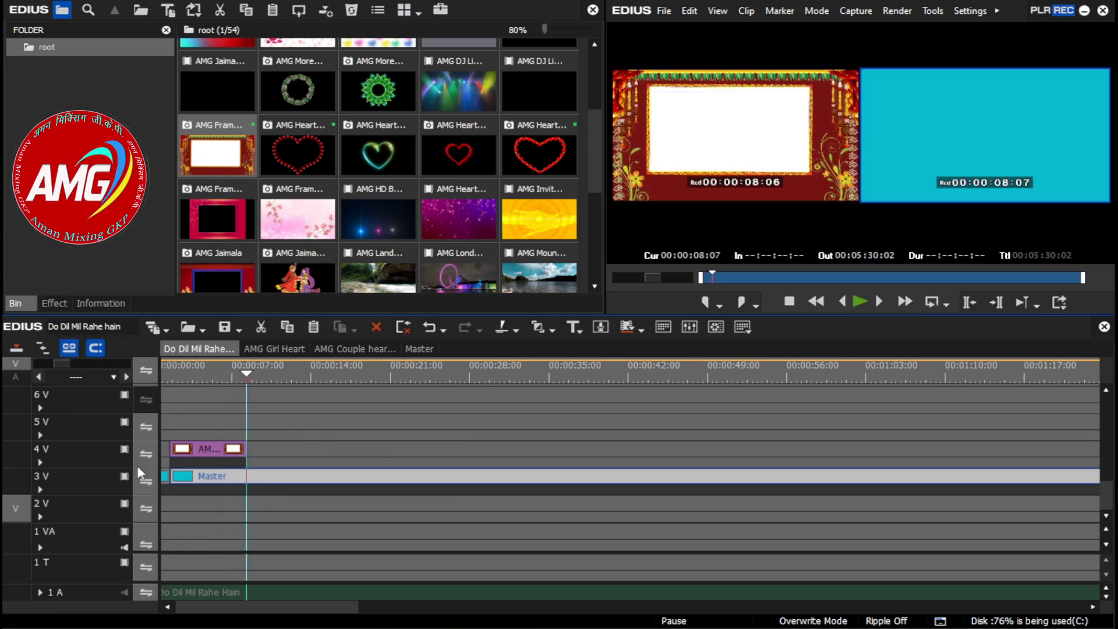
left_click_drag(226, 604, 179, 600)
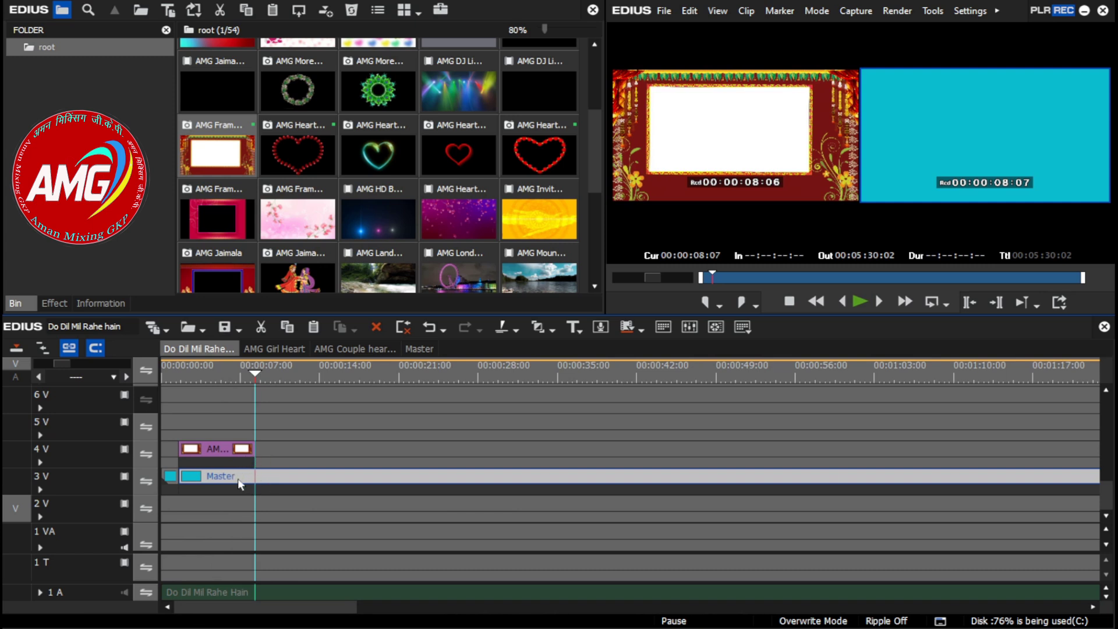
key("c")
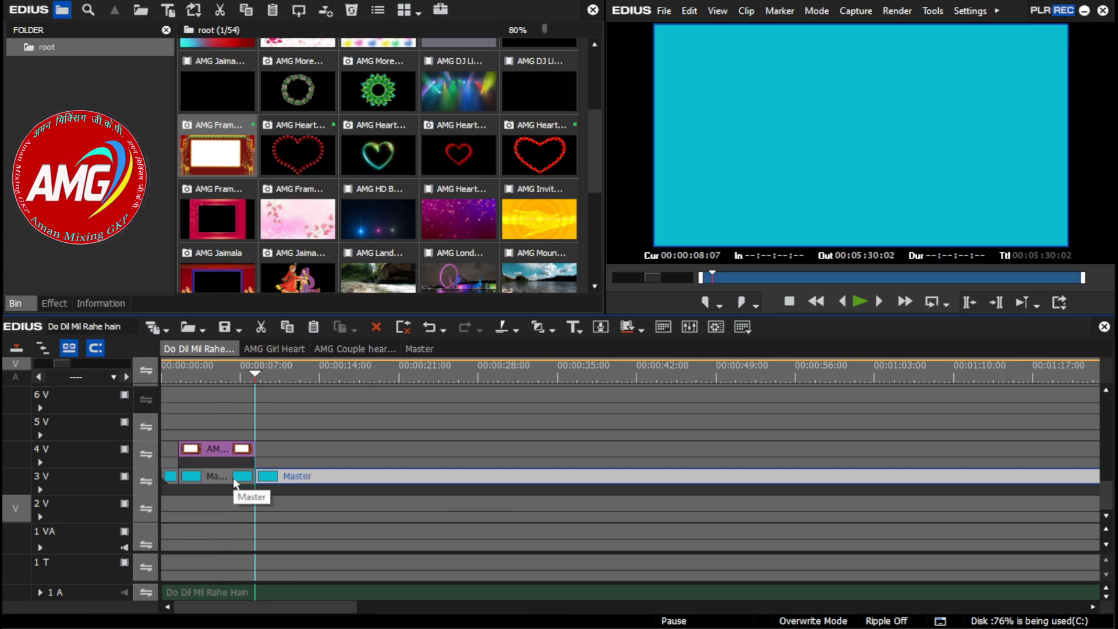
Move the red frame clip from track 4 V down to track 2 V, directly beneath the middle Master segment.
left_click(222, 446)
left_click_drag(221, 446, 222, 503)
left_click_drag(222, 500, 223, 502)
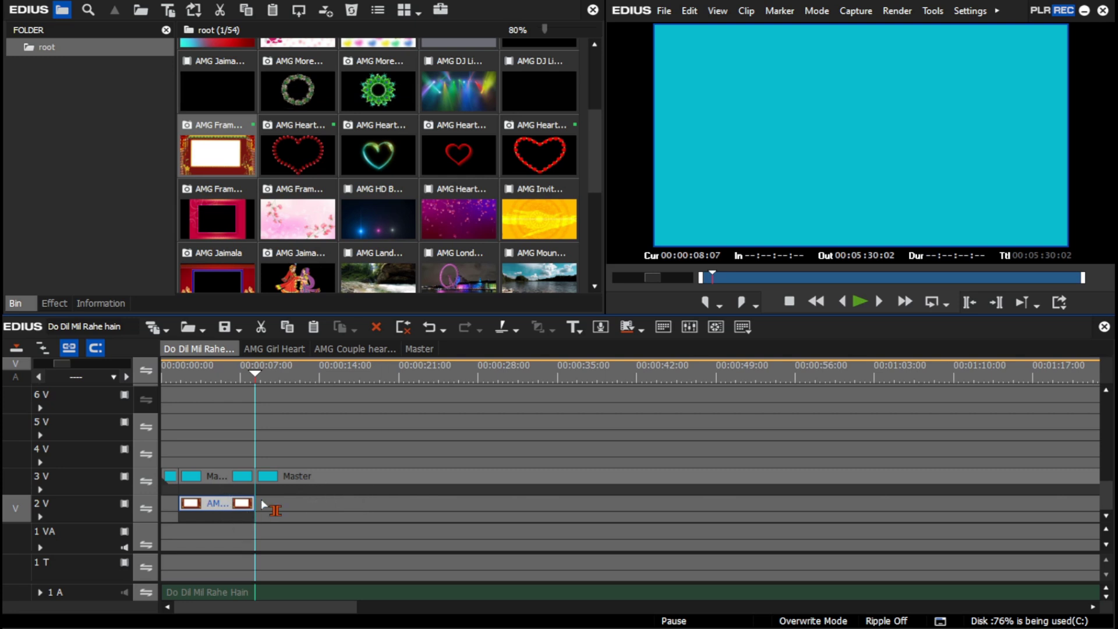
In the middle Master segment's Layouter, set the stretch to 65.30% and position to X -2.90%, Y -4.30% to fit the frame's white opening.
left_click(223, 378)
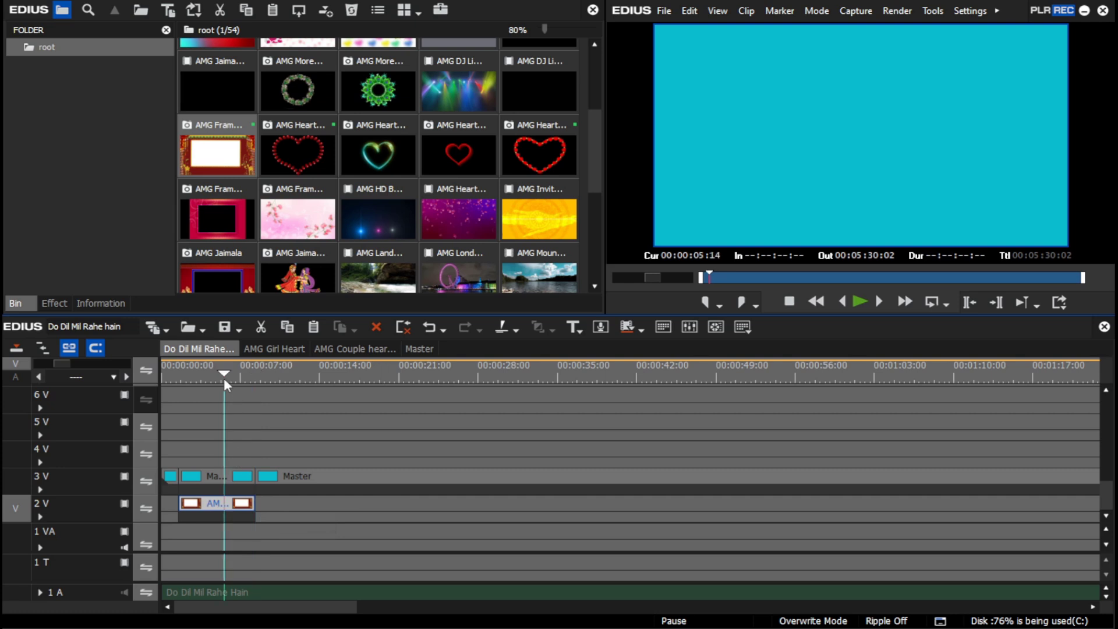
left_click(230, 476)
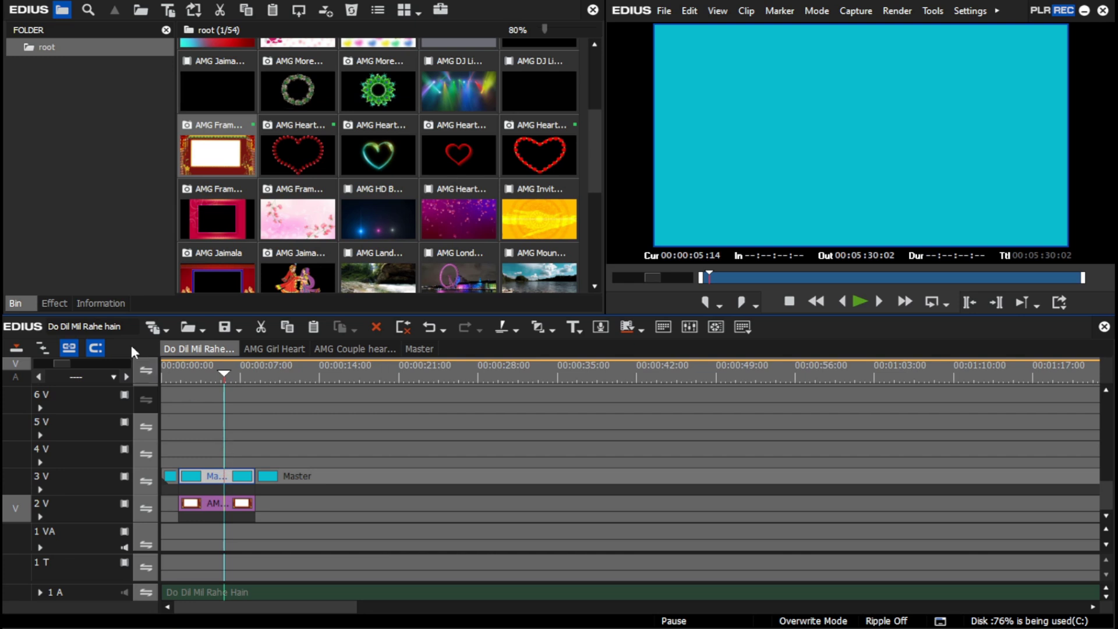
left_click(95, 303)
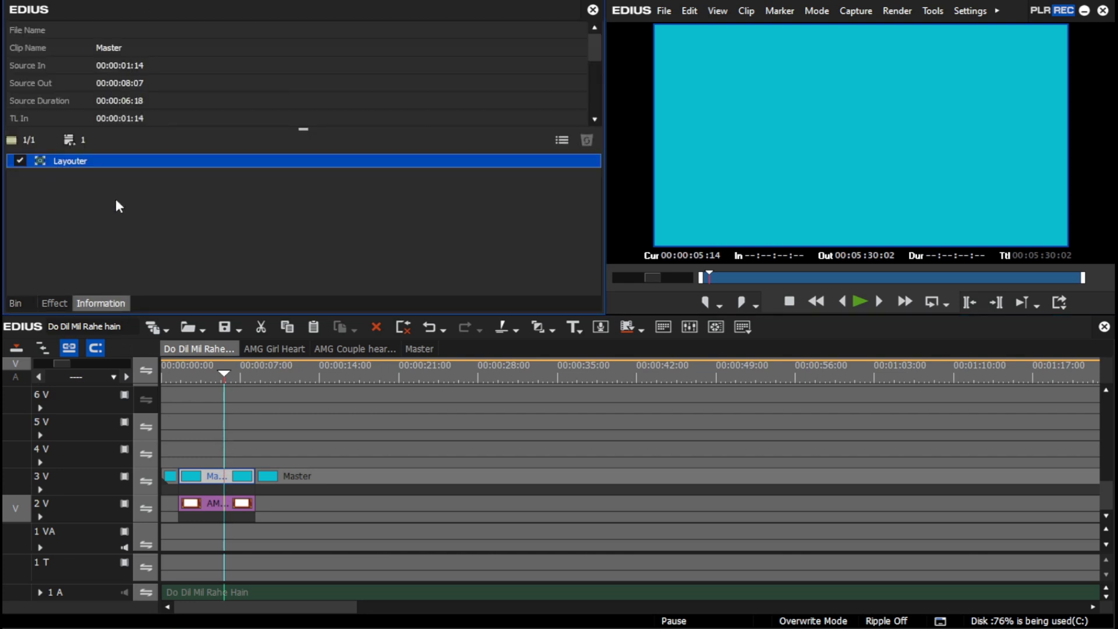
double_click(127, 159)
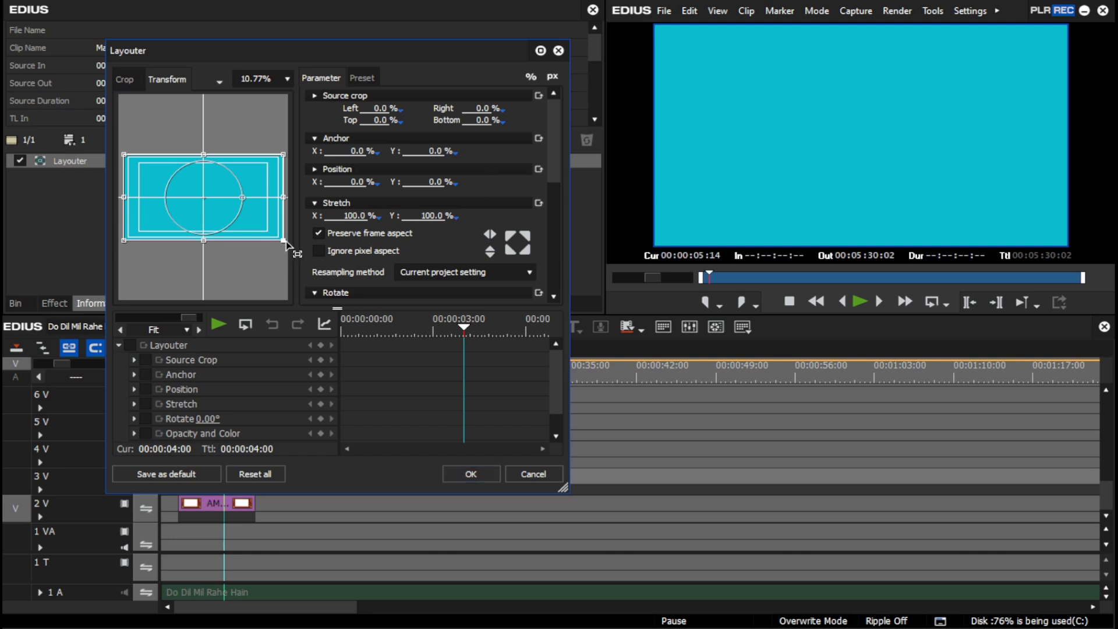
left_click_drag(286, 243, 256, 233)
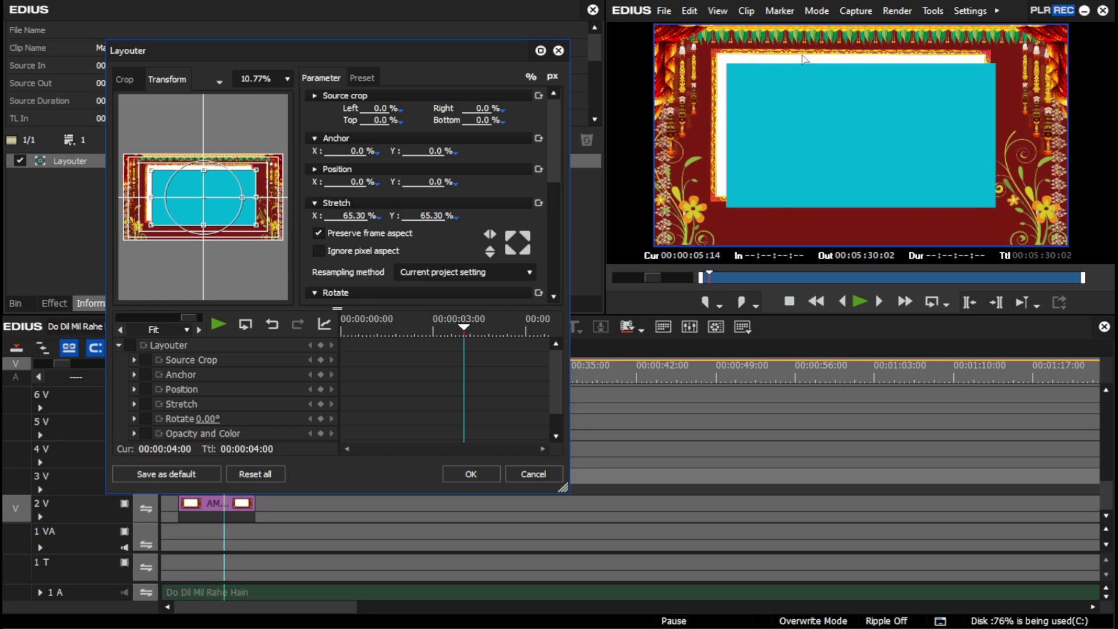
left_click_drag(231, 207, 226, 202)
Enable Layouter keyframing from the segment's start and add a keyframe for all parameters at 00:00:00:20.
left_click_drag(464, 327, 300, 334)
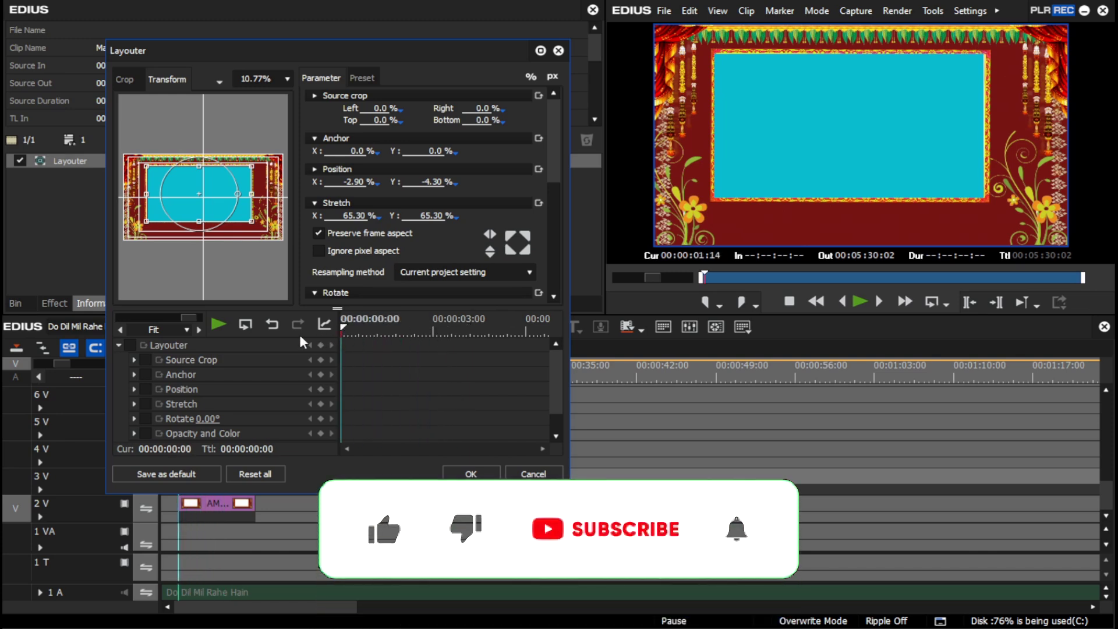
left_click(130, 344)
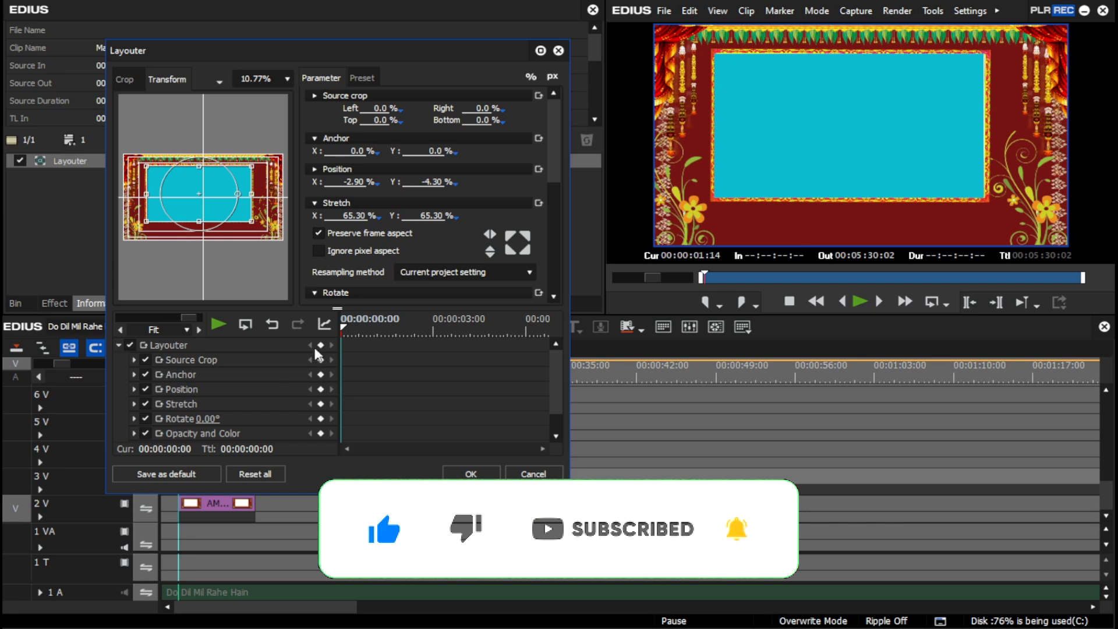
left_click(357, 331)
left_click_drag(357, 330, 363, 331)
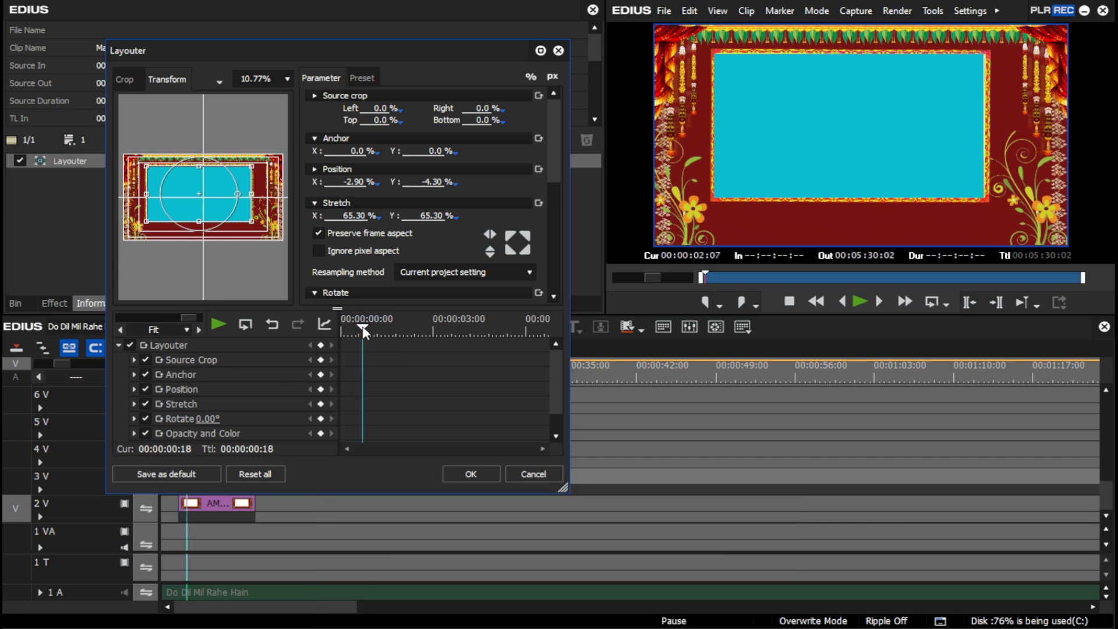
left_click_drag(365, 331, 365, 331)
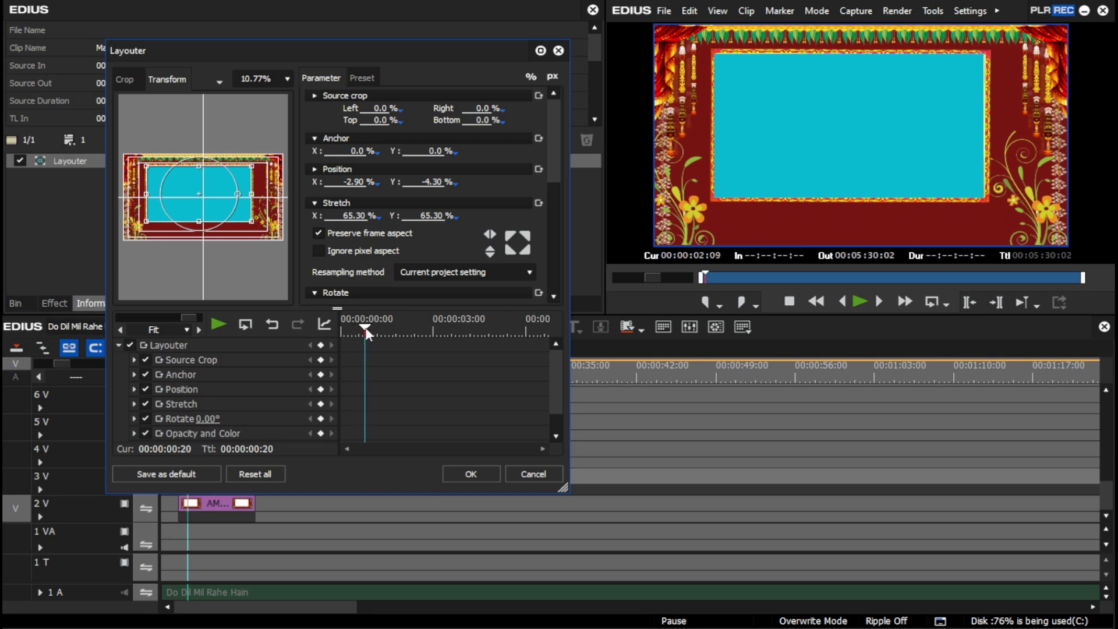
left_click(321, 345)
At the segment's first frame, set the stretch to 100% and position X and Y to 0%, and preview the shrink animation.
left_click_drag(365, 330, 341, 331)
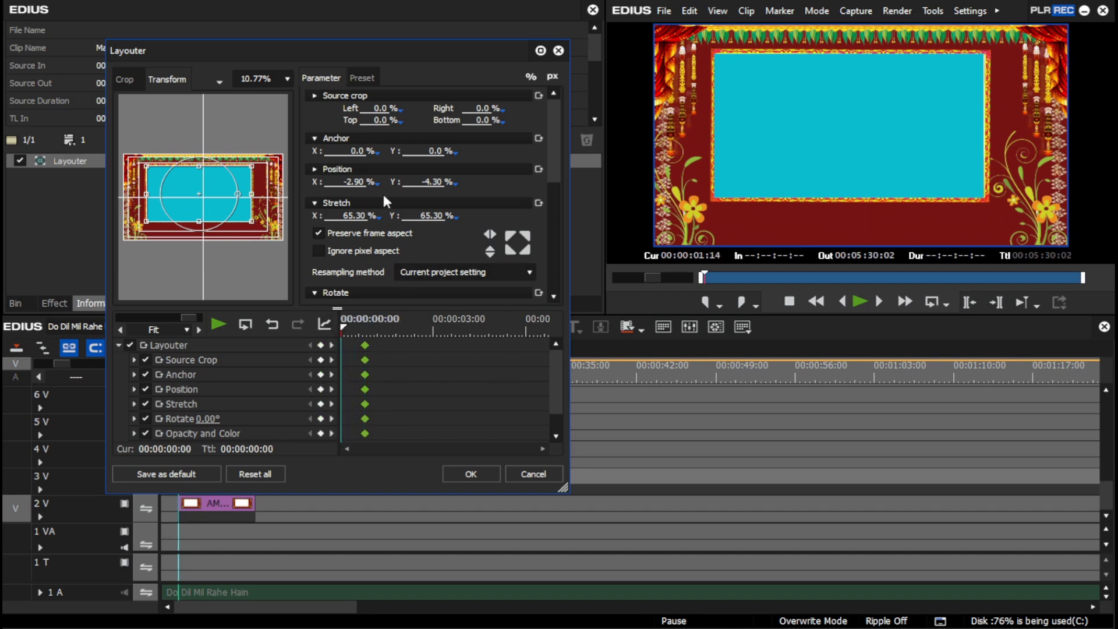
left_click(343, 216)
type("100")
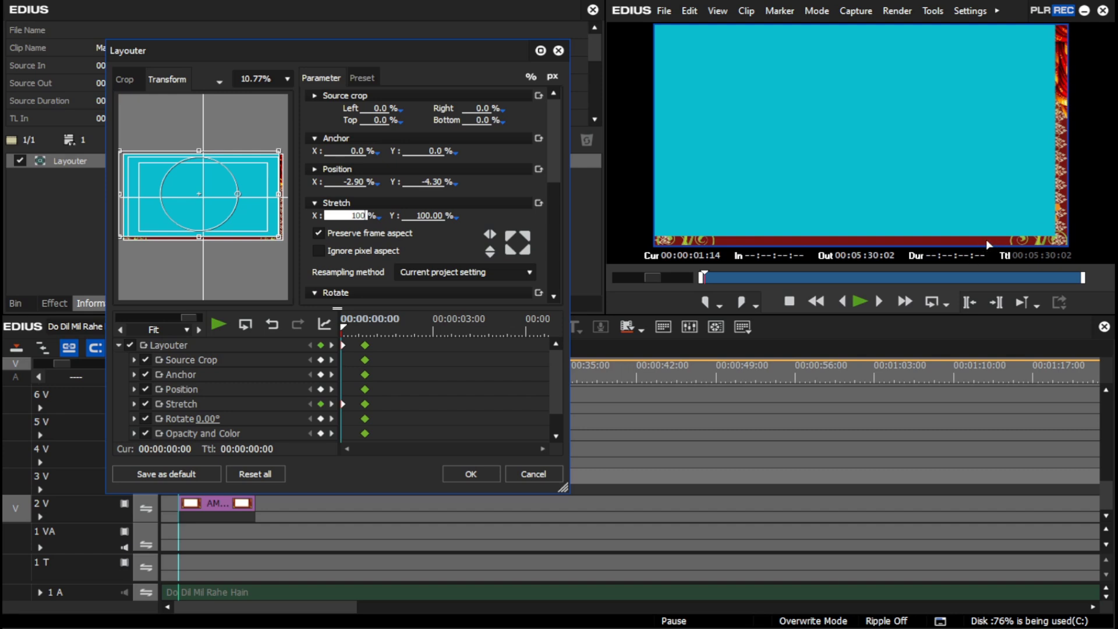
left_click(349, 182)
type("0")
left_click(427, 182)
type("0")
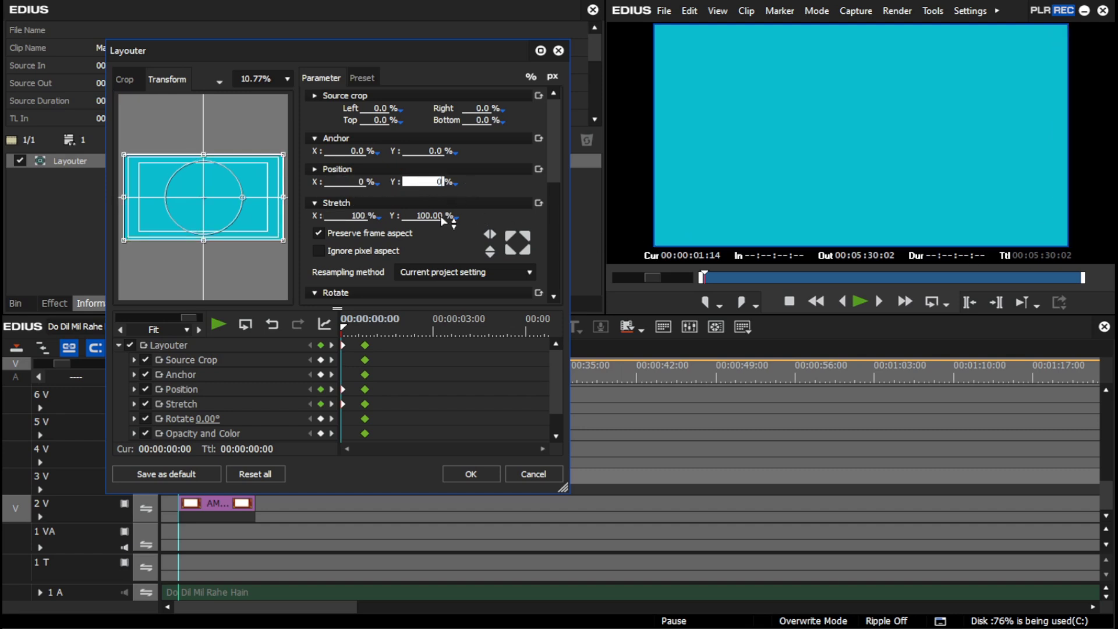
key("Return")
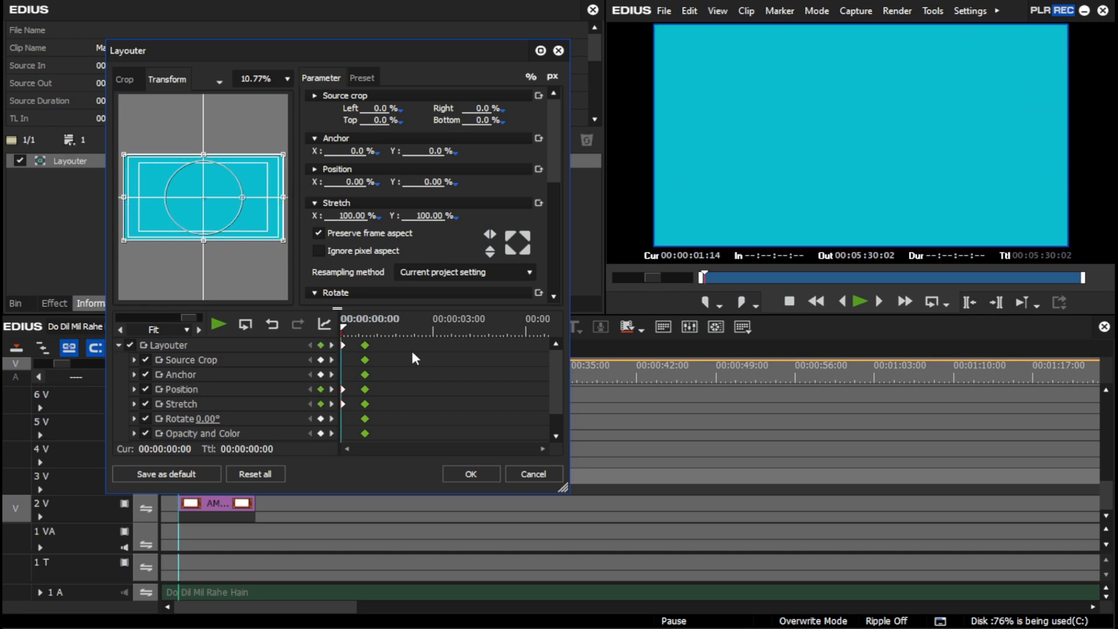
key("space")
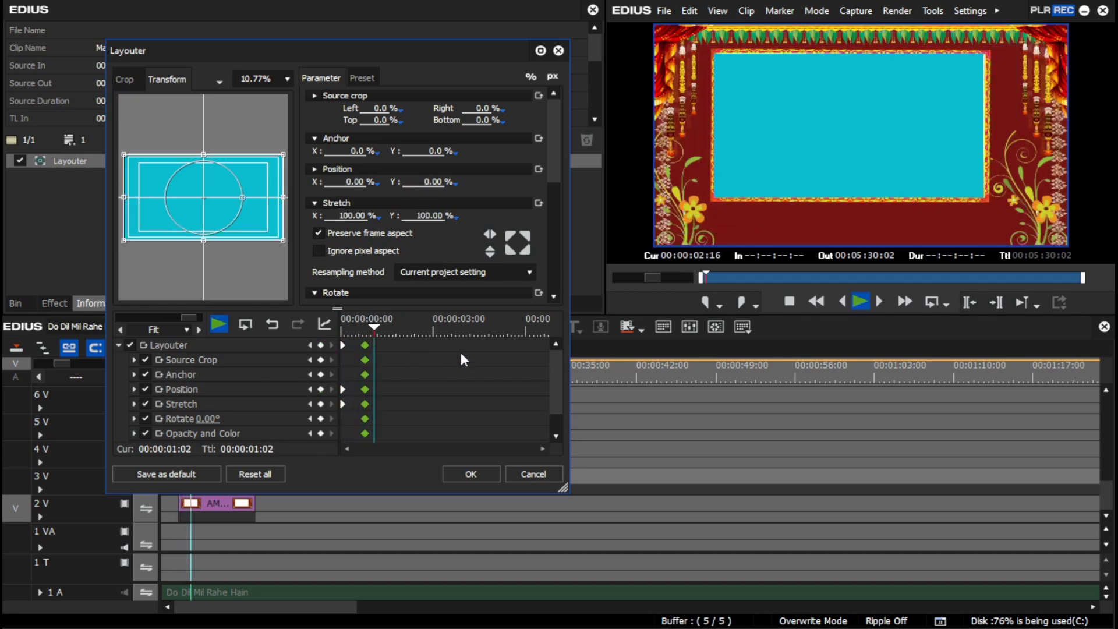
key("space")
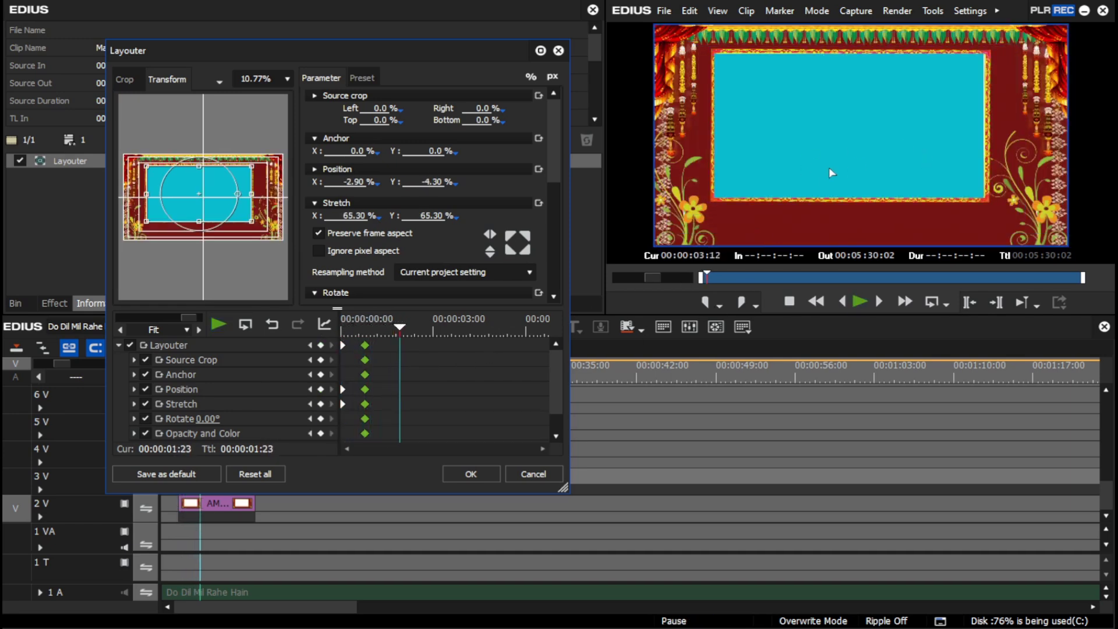
Switch the Layouter to 3D mode at the first frame and enable keyframing for all its parameters.
left_click_drag(383, 328, 324, 329)
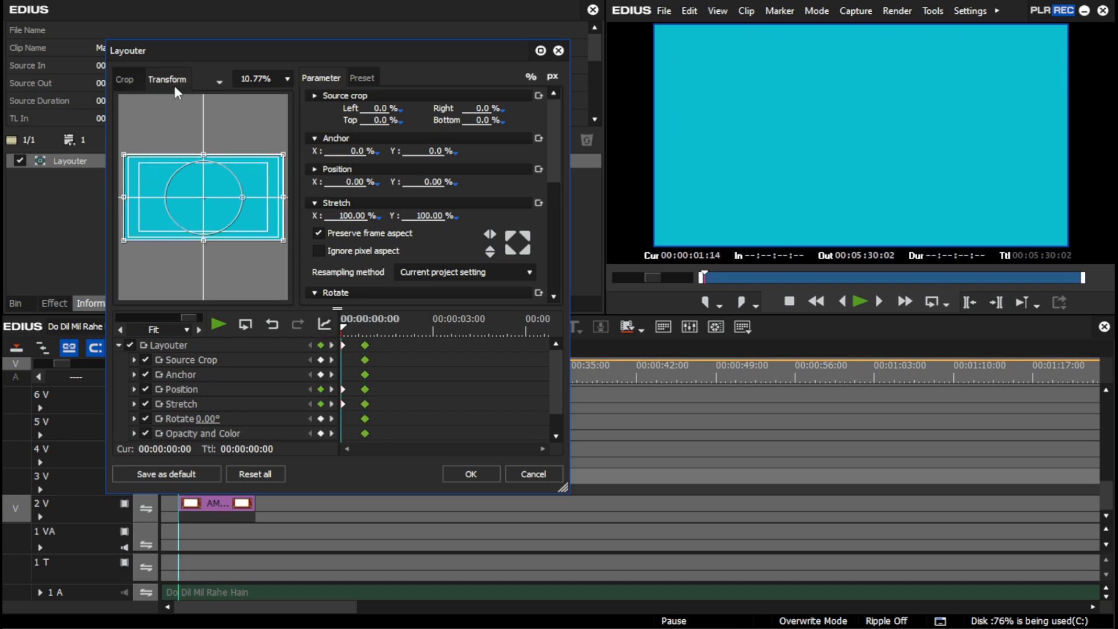
left_click(220, 82)
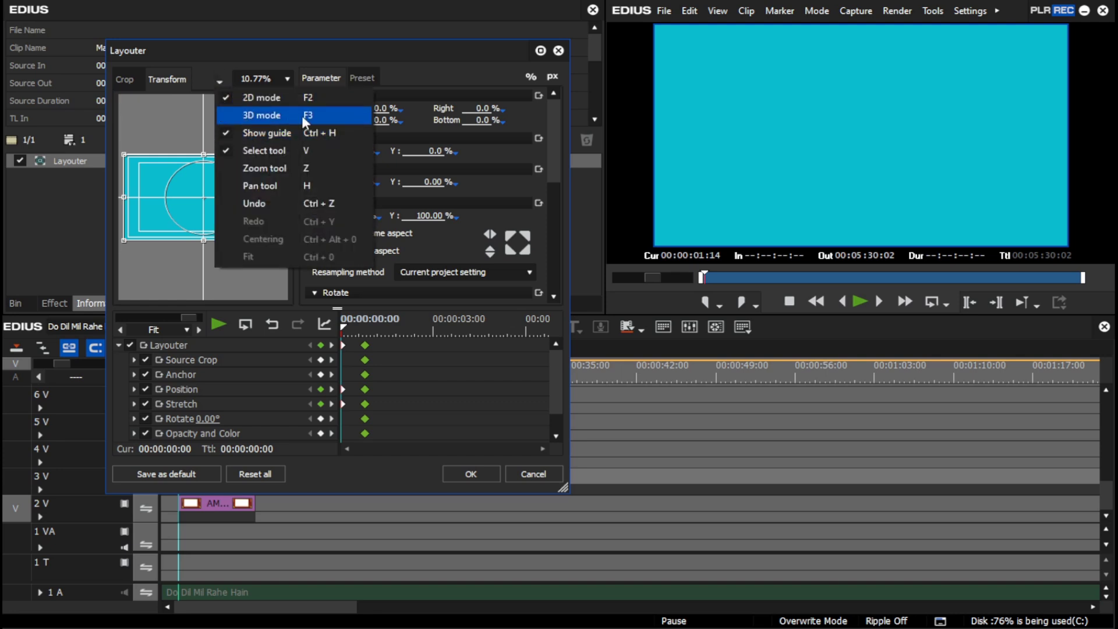
left_click(253, 115)
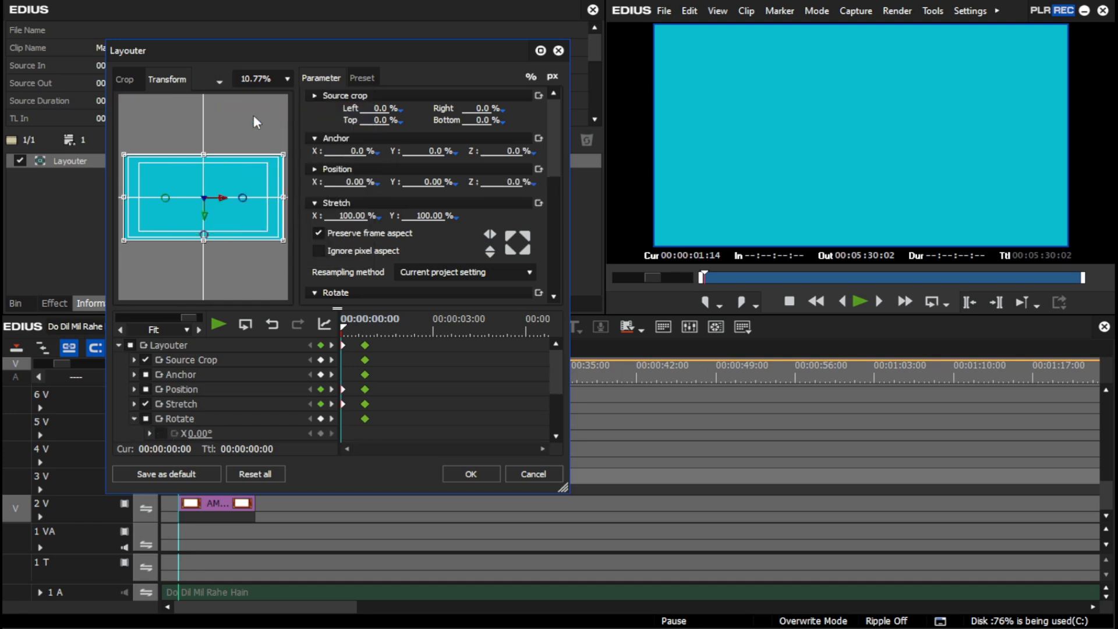
left_click(131, 346)
Set the Z rotation to 360° at the 00:00:00:20 keyframe.
left_click_drag(351, 323, 363, 337)
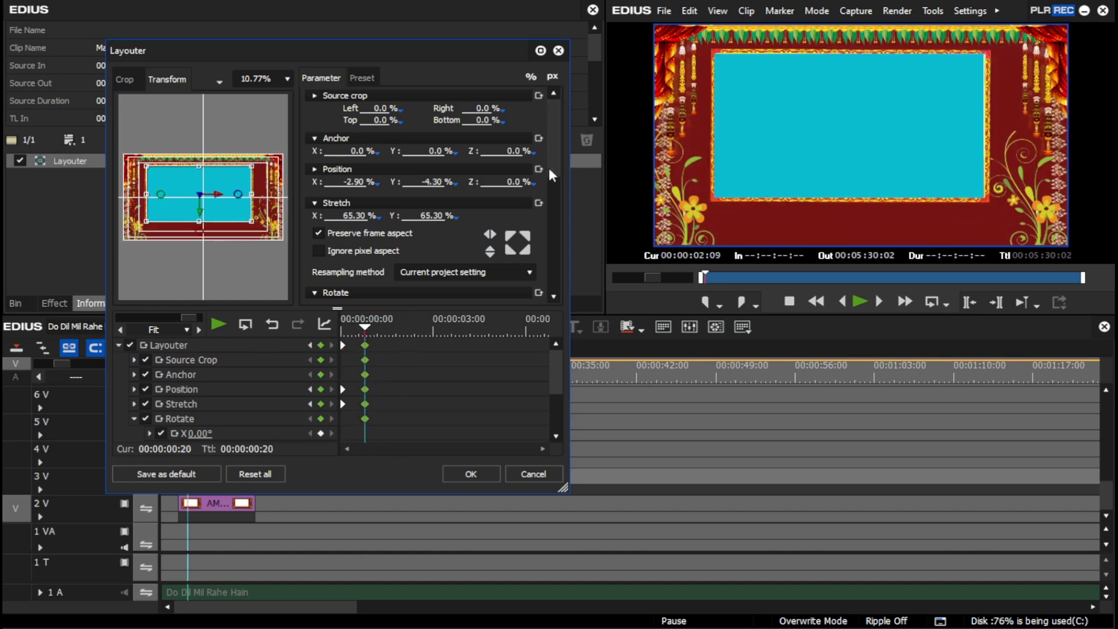
scroll(441, 228, "down", 5)
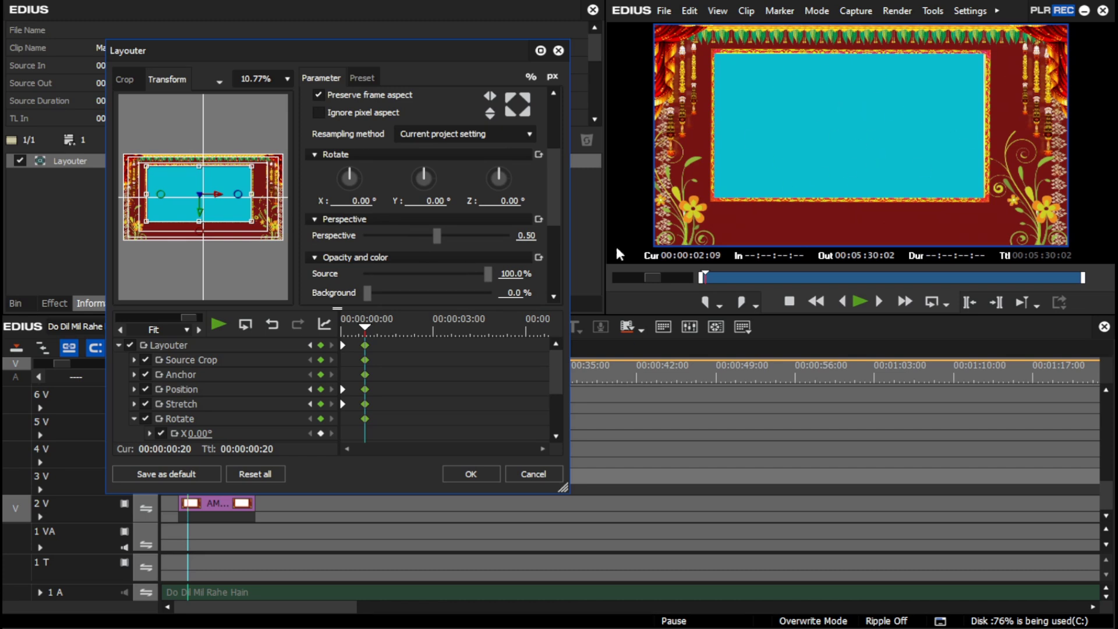
left_click(494, 208)
type("3")
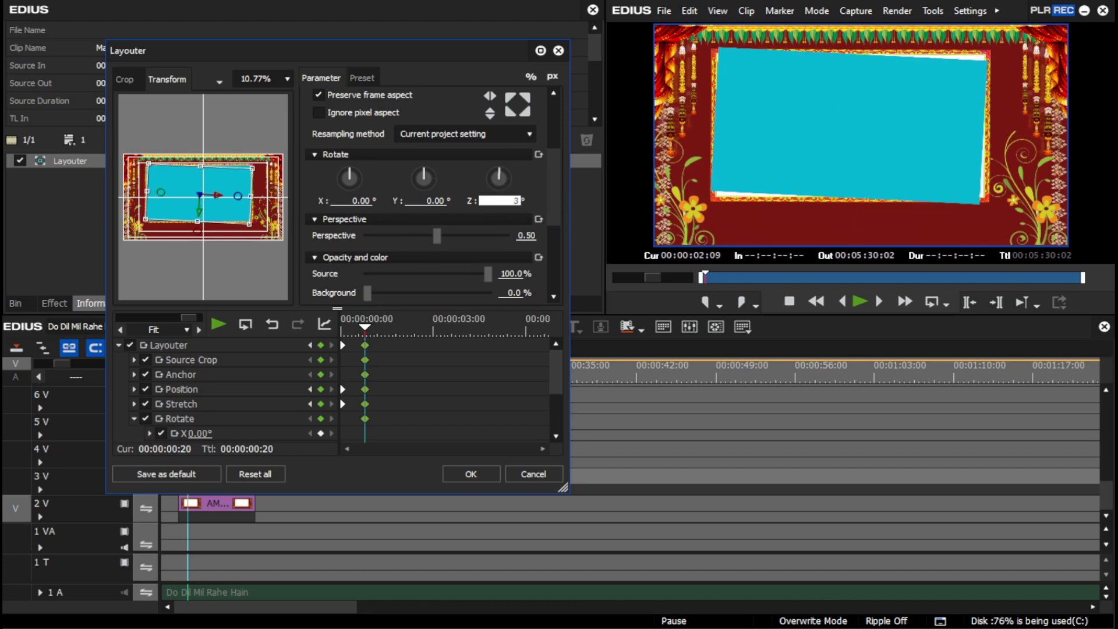
type("60")
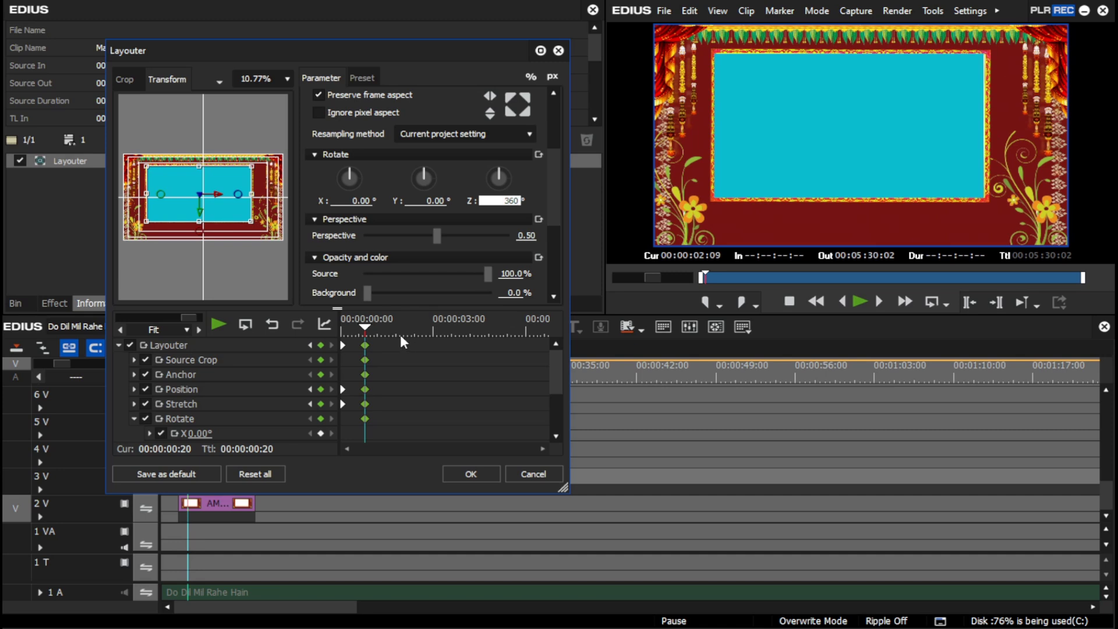
Set the Z rotation to 0° at the segment's first frame and preview the spinning shrink animation.
left_click_drag(353, 330, 315, 330)
key("space")
key("space")
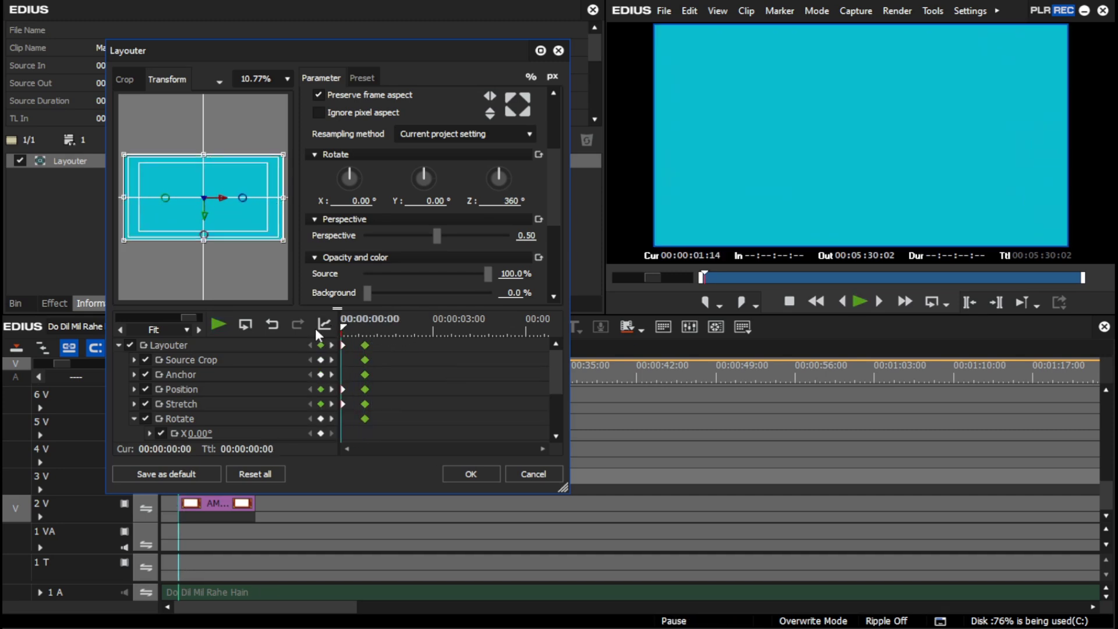
left_click(499, 200)
type("0")
key("Return")
key("space")
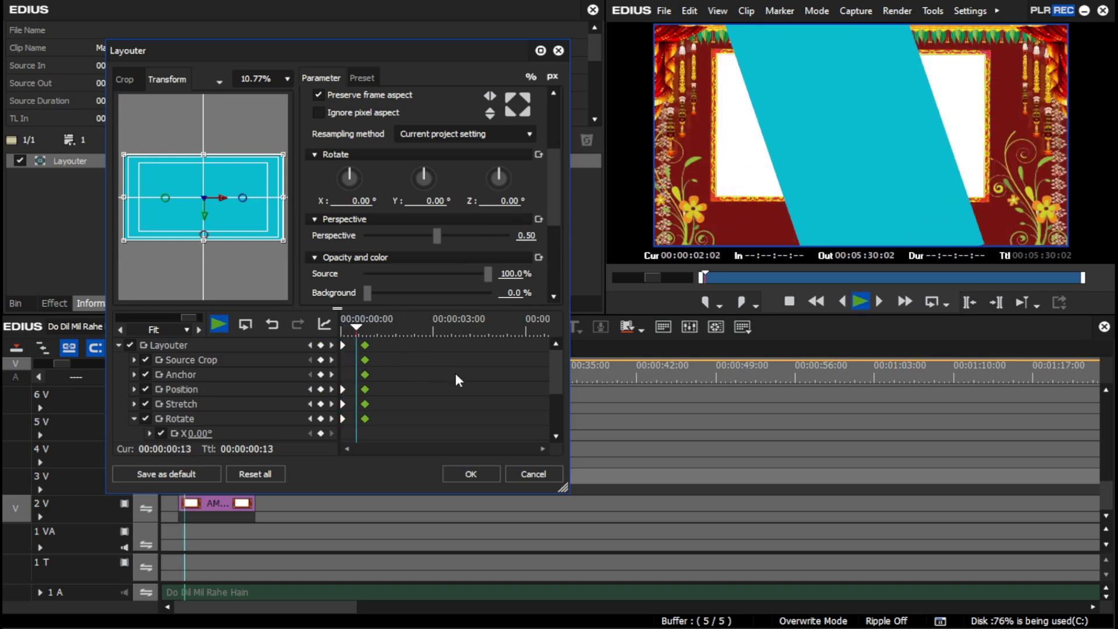
key("space")
Add a Layouter keyframe at 00:00:06:00 that holds the Master segment inside the frame opening.
left_click_drag(387, 327, 534, 353)
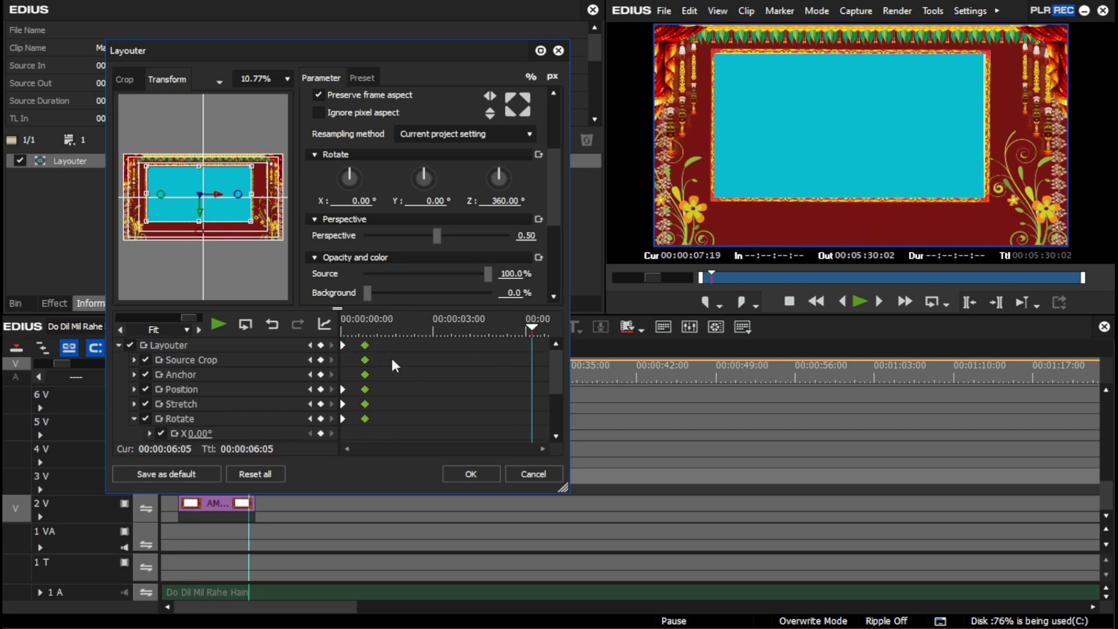
left_click(528, 329)
left_click_drag(528, 330, 527, 330)
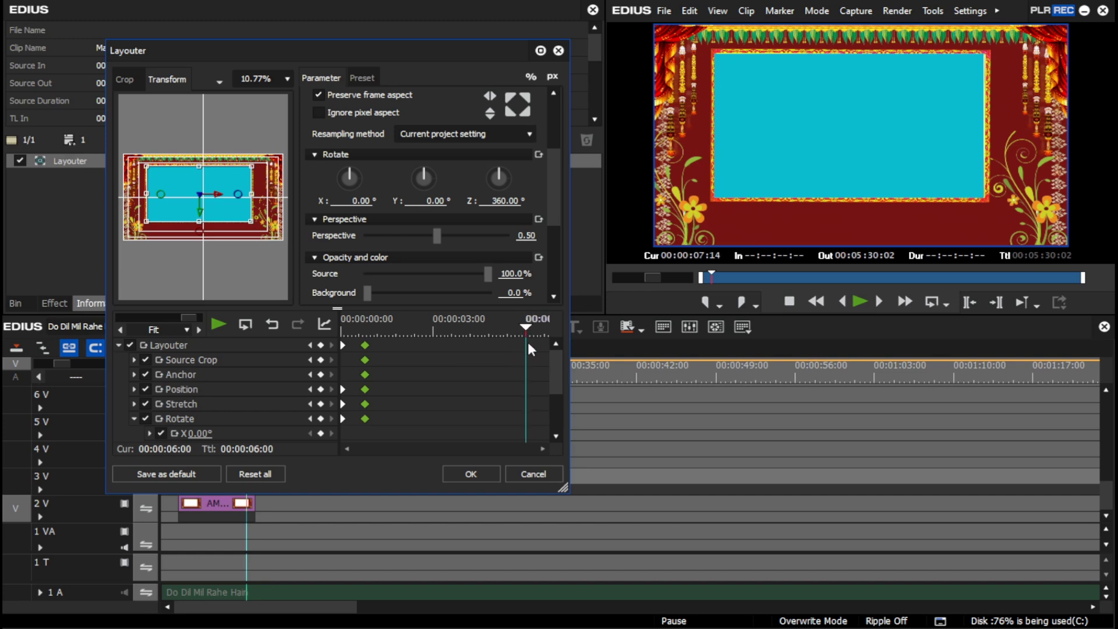
left_click(526, 339)
Copy the first Layouter keyframe to the segment's end at 00:00:06:18 and apply the layout.
left_click(343, 346)
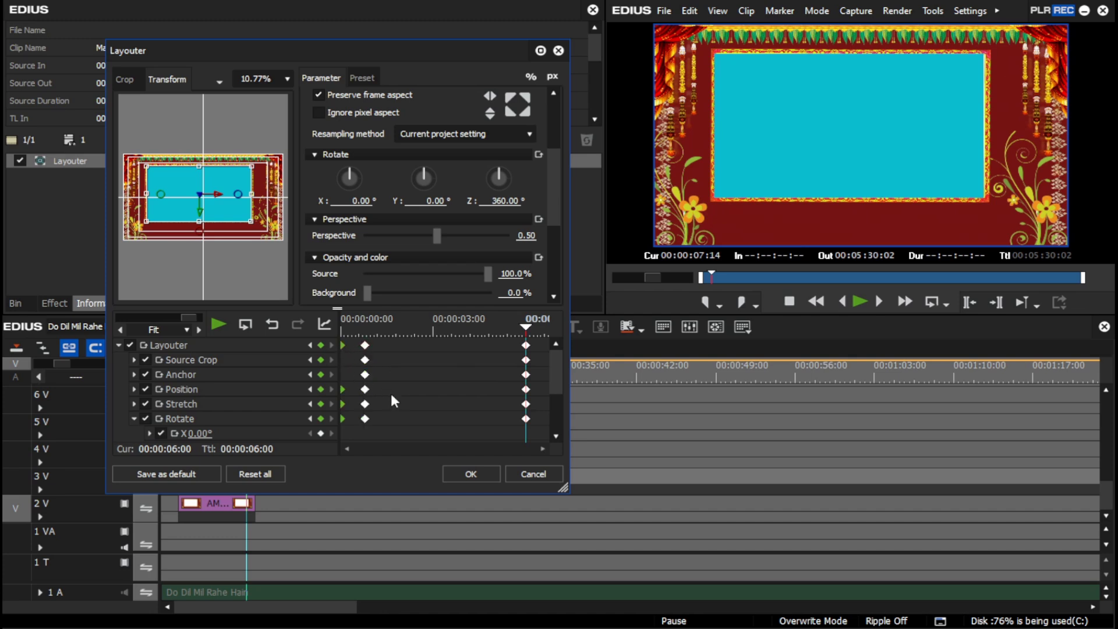
left_click_drag(526, 330, 558, 330)
key("ctrl+v")
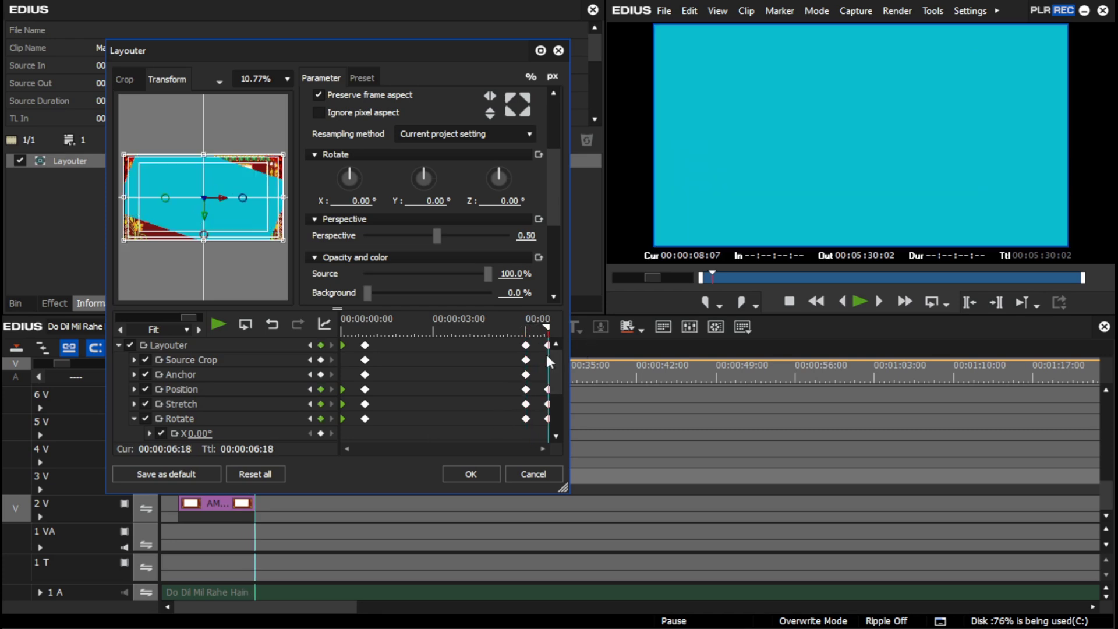
left_click(467, 474)
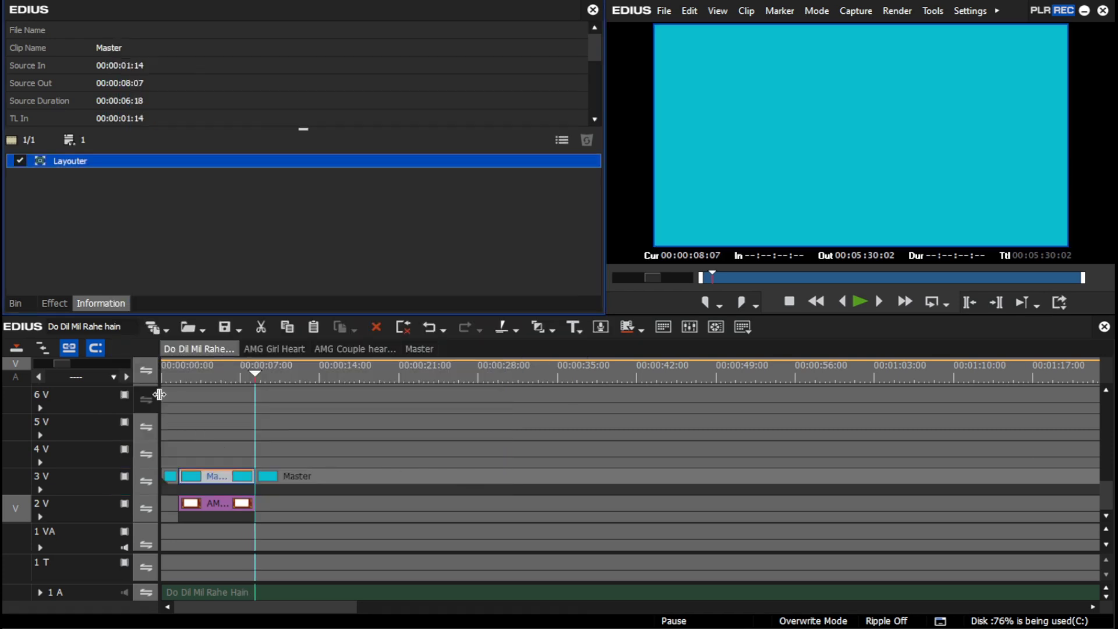
Play back the framed Master animation from the timeline's start.
left_click(172, 374)
key("space")
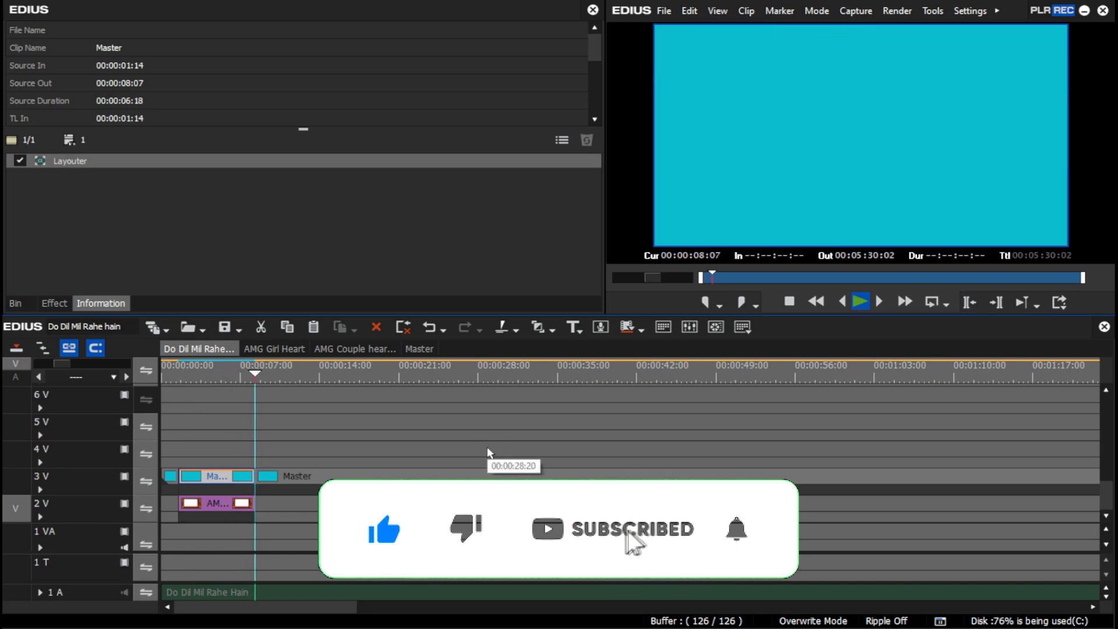
left_click(290, 380)
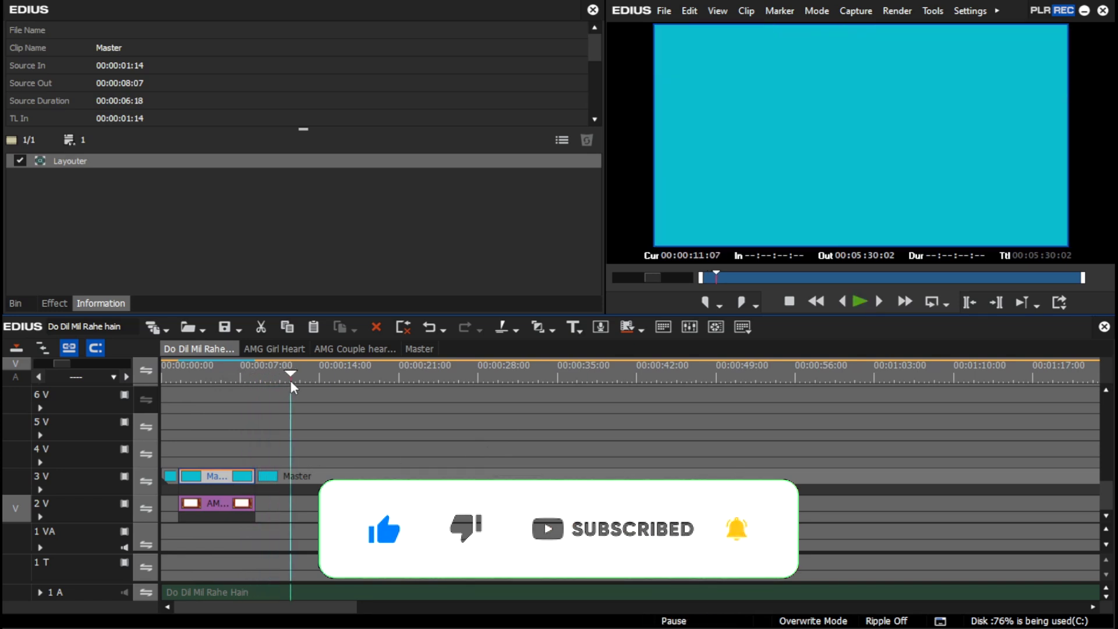
Create a new sequence in the bin and open it in the timeline.
left_click(13, 304)
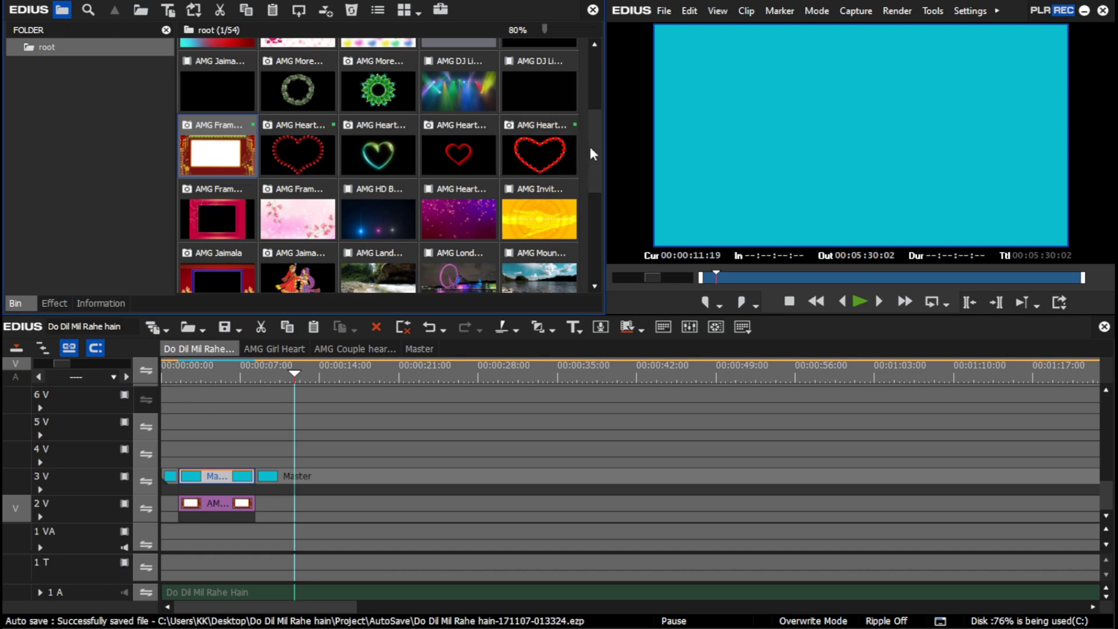
left_click_drag(594, 148, 560, 260)
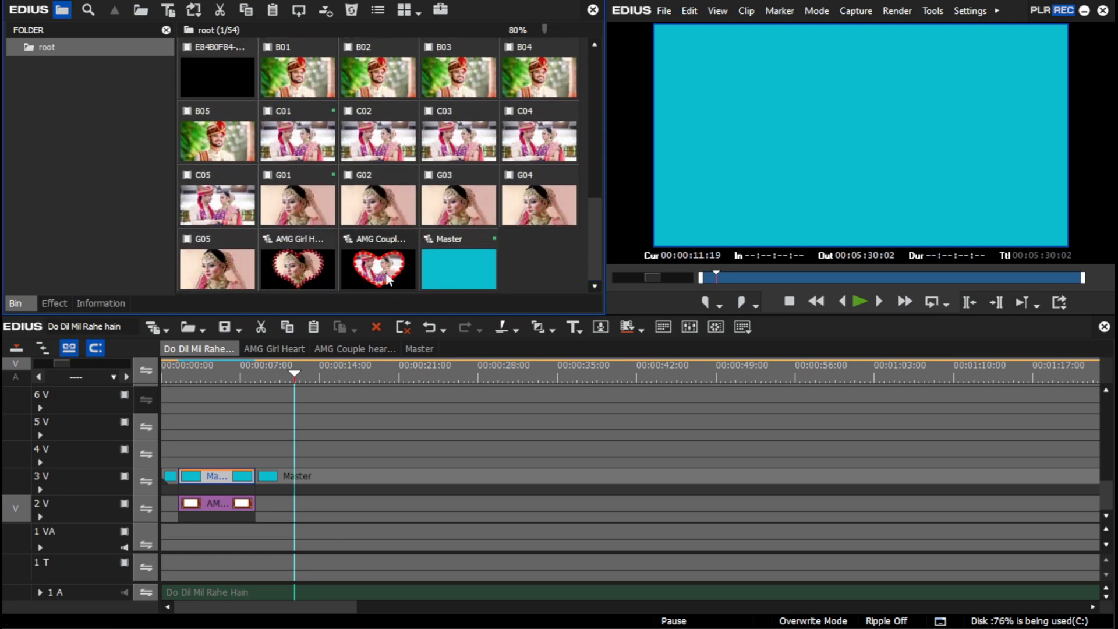
scroll(598, 264, "up", 1)
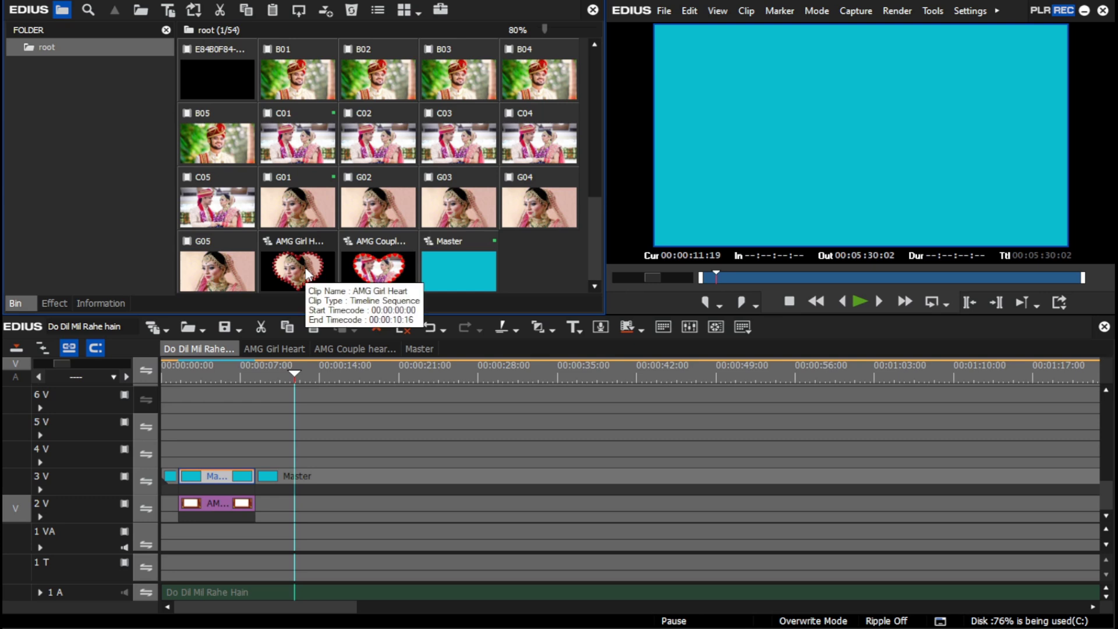
left_click_drag(592, 257, 589, 149)
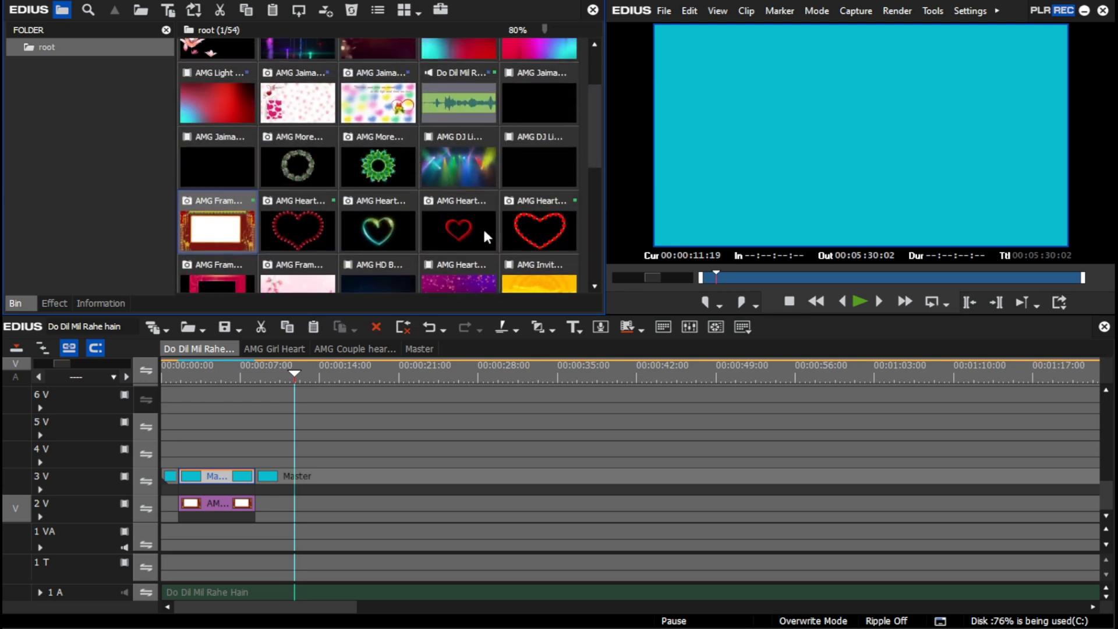
left_click(382, 234)
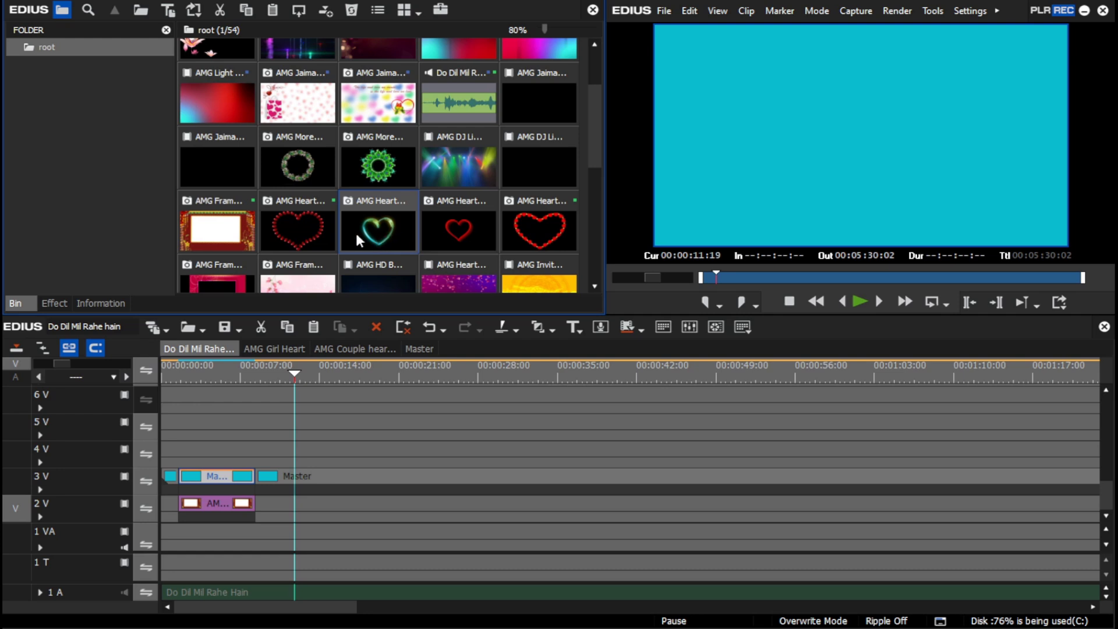
left_click_drag(597, 149, 597, 262)
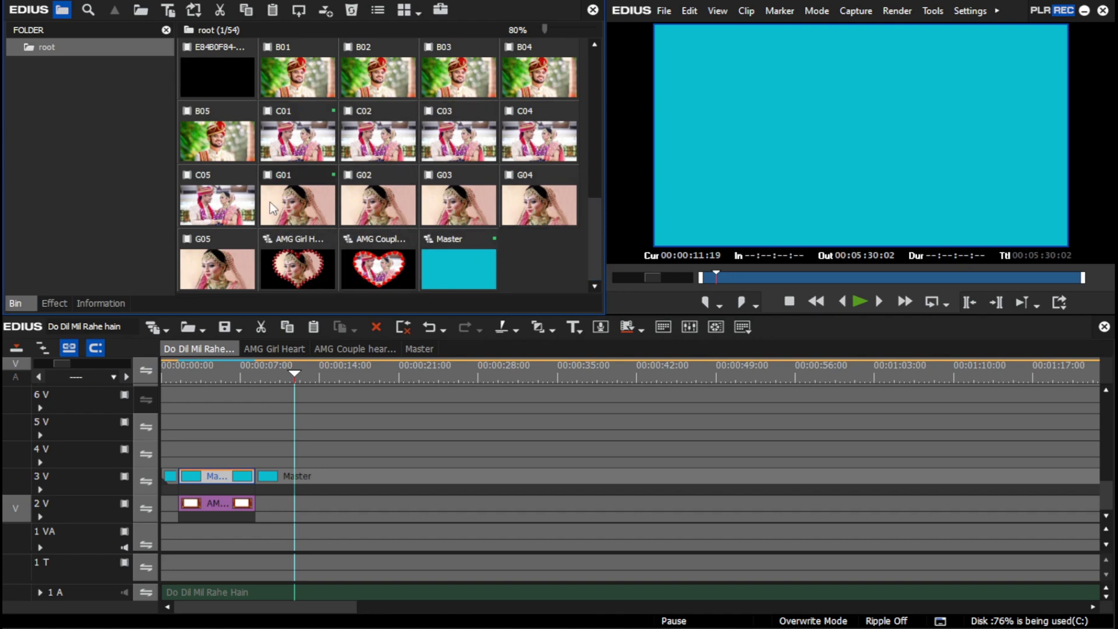
right_click(529, 261)
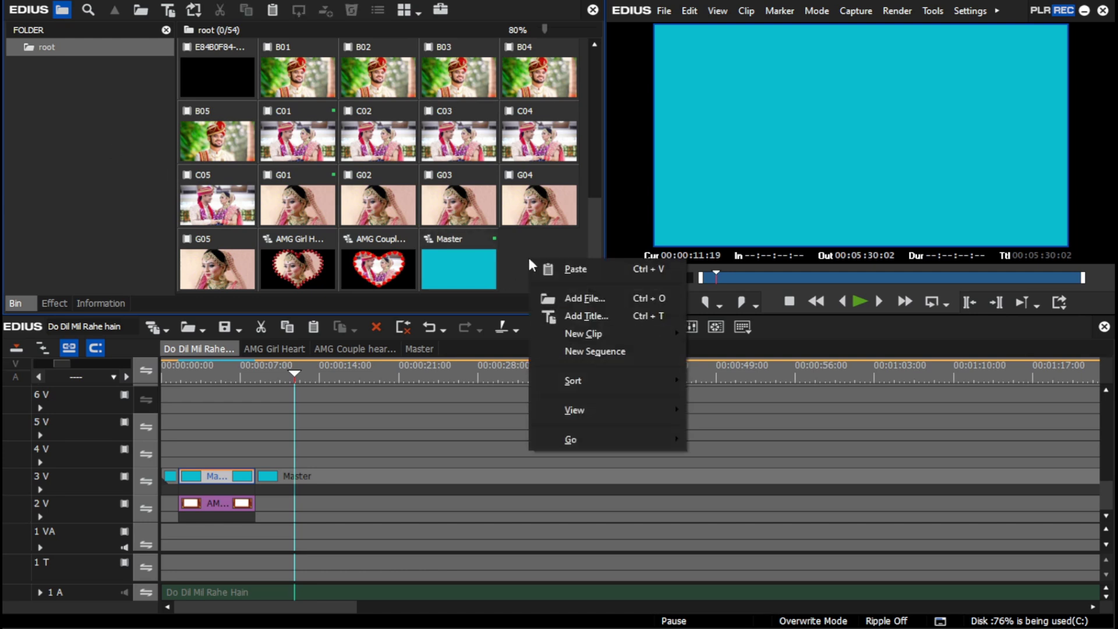
left_click(595, 352)
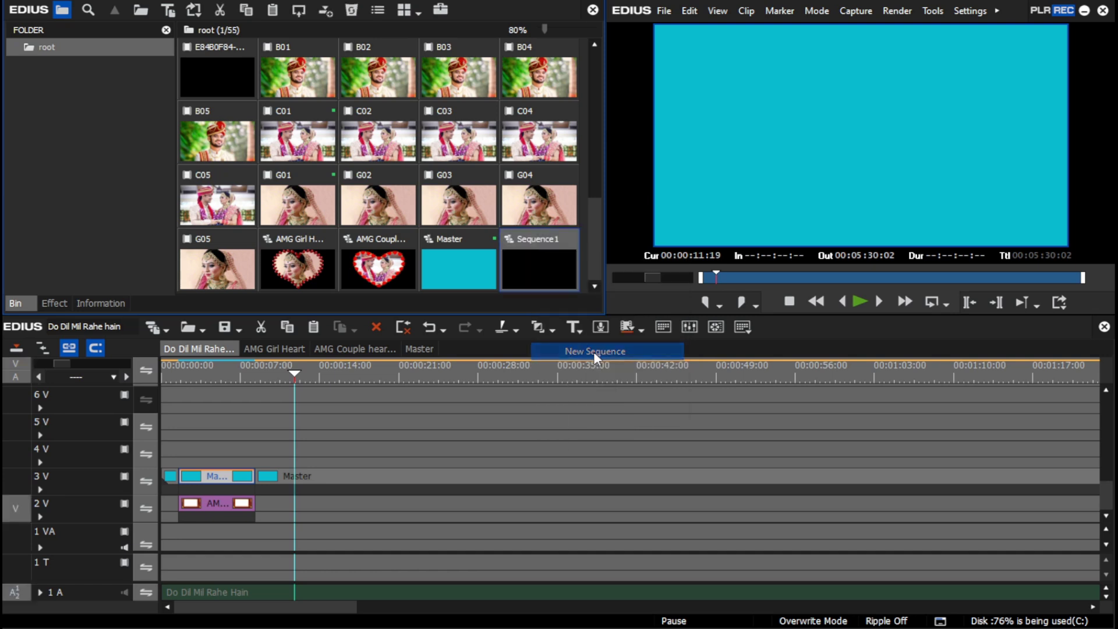
double_click(548, 274)
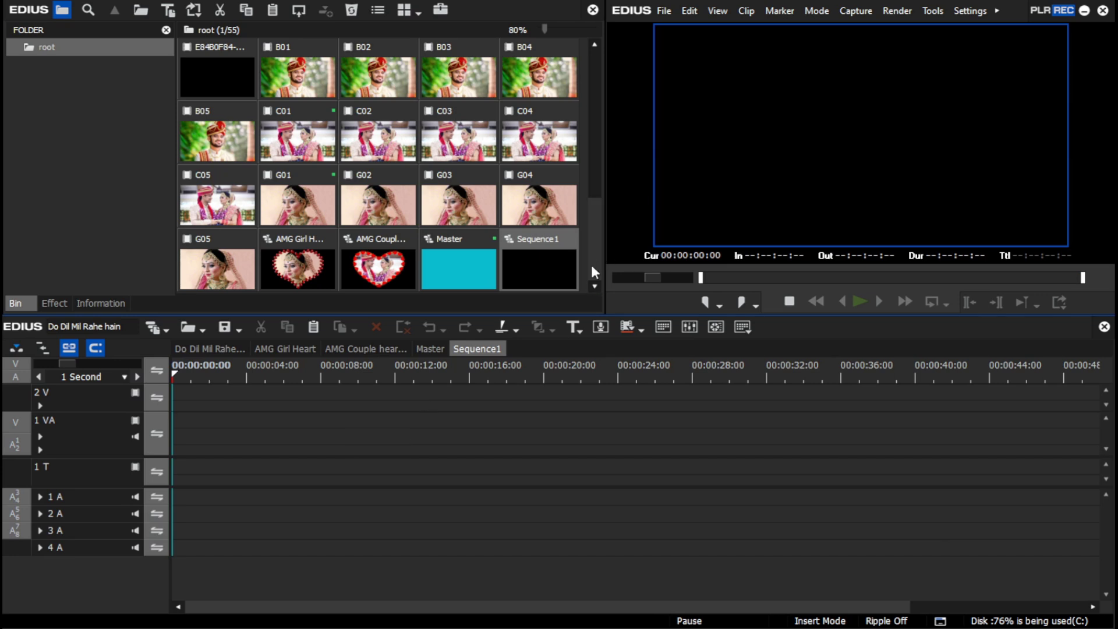
Place the AMG Heart_02 image at the start of track 2 V and trim its end to 00:00:09:19.
scroll(592, 265, "down", 6)
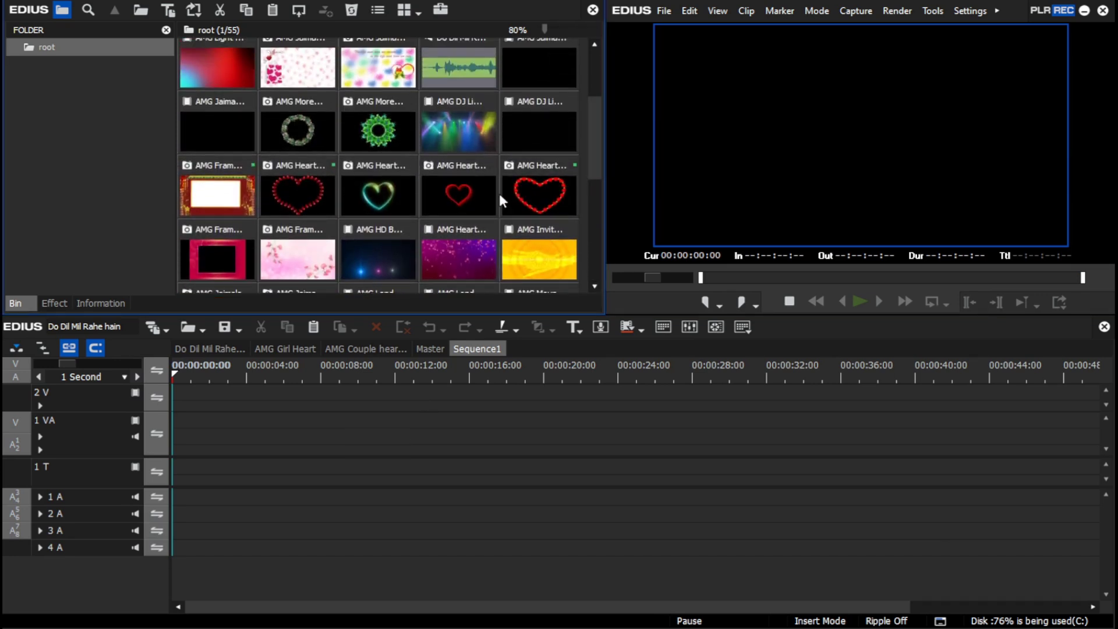
left_click_drag(382, 194, 179, 412)
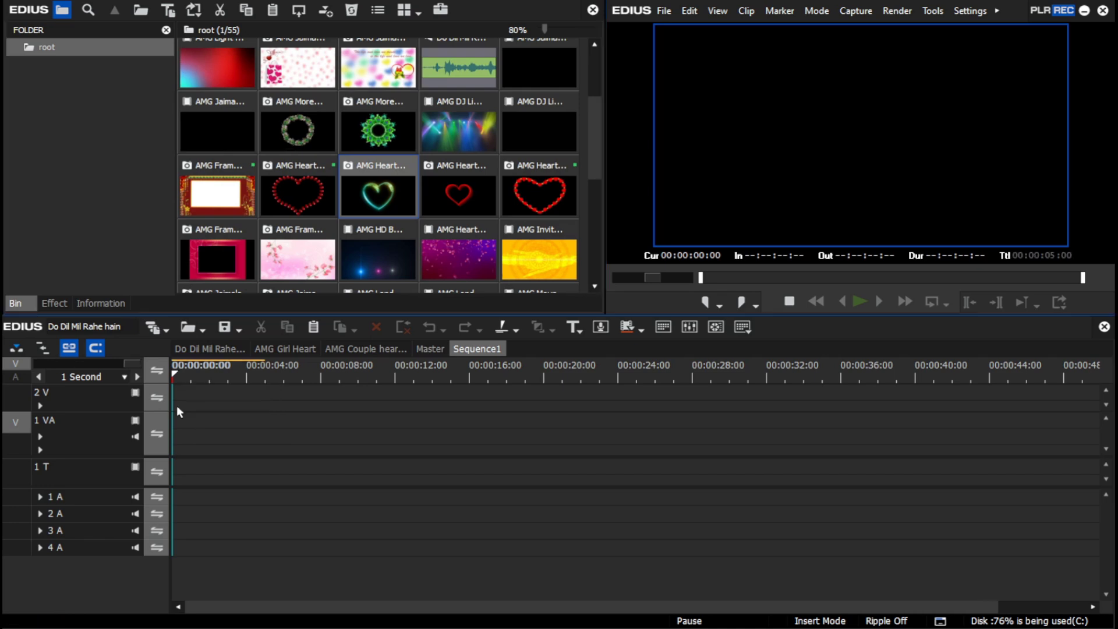
left_click_drag(266, 394, 379, 396)
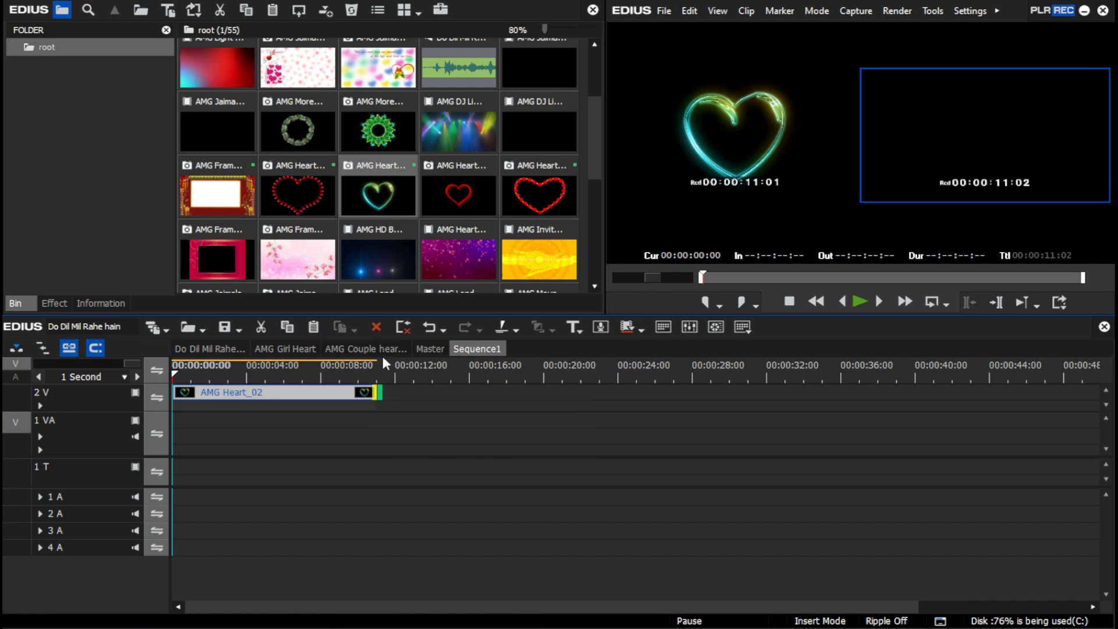
left_click(378, 356)
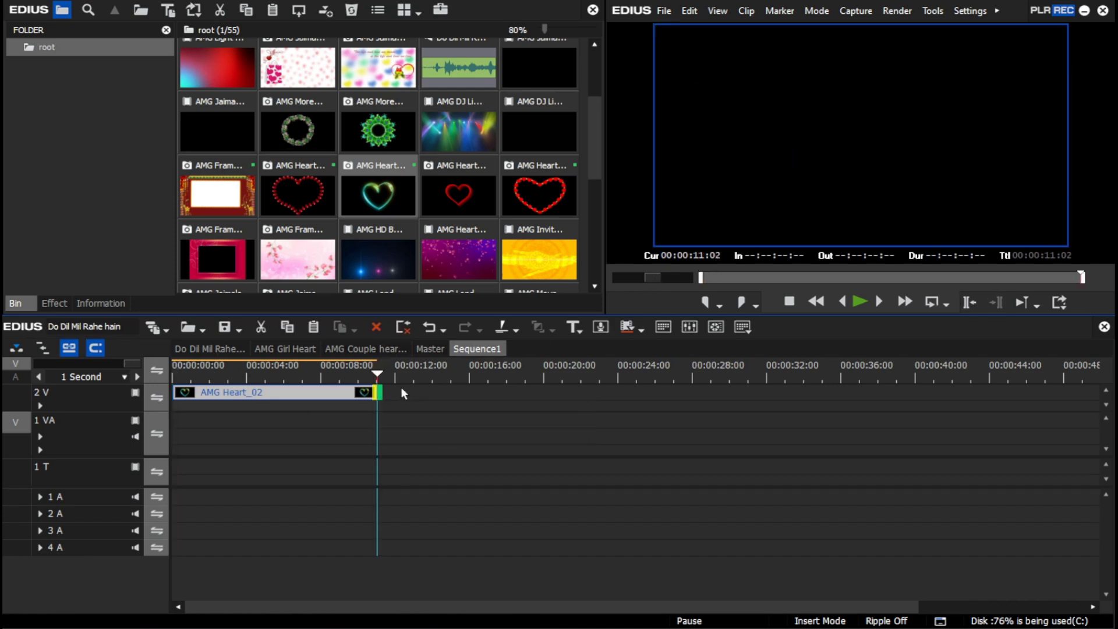
left_click_drag(371, 372, 354, 400)
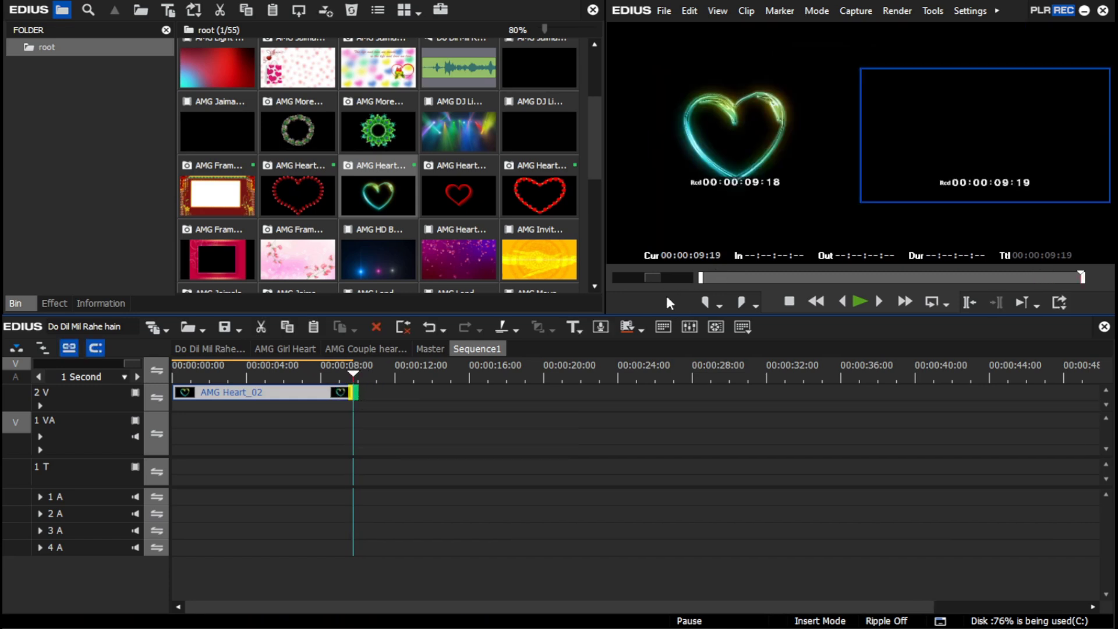
left_click(481, 429)
key("Home")
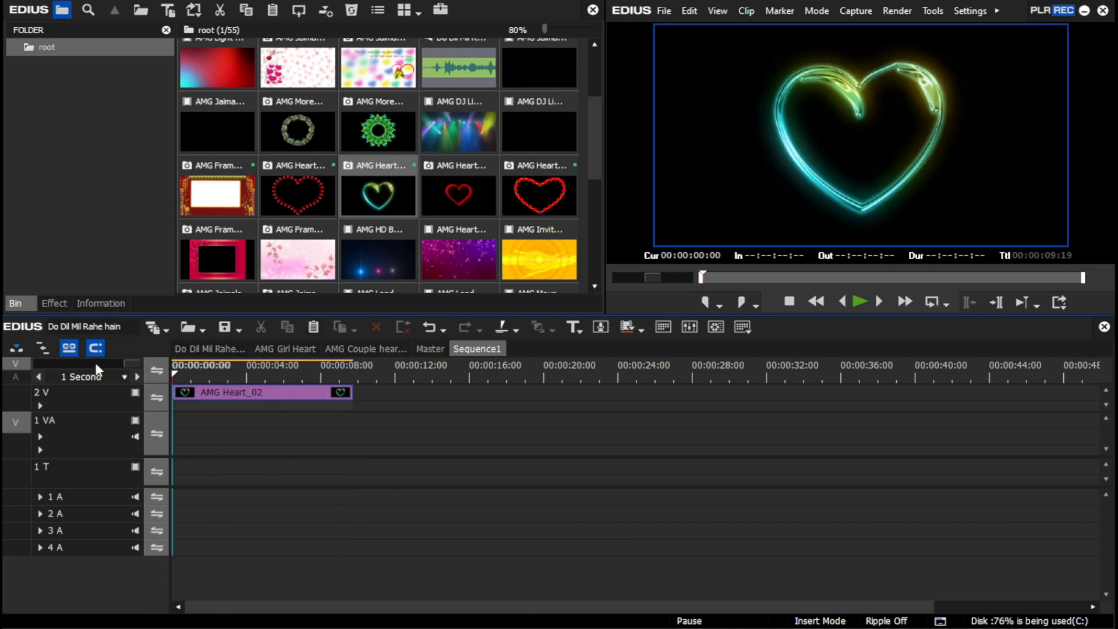
Switch the timeline to overwrite mode and add one video track above 2 V.
left_click(15, 348)
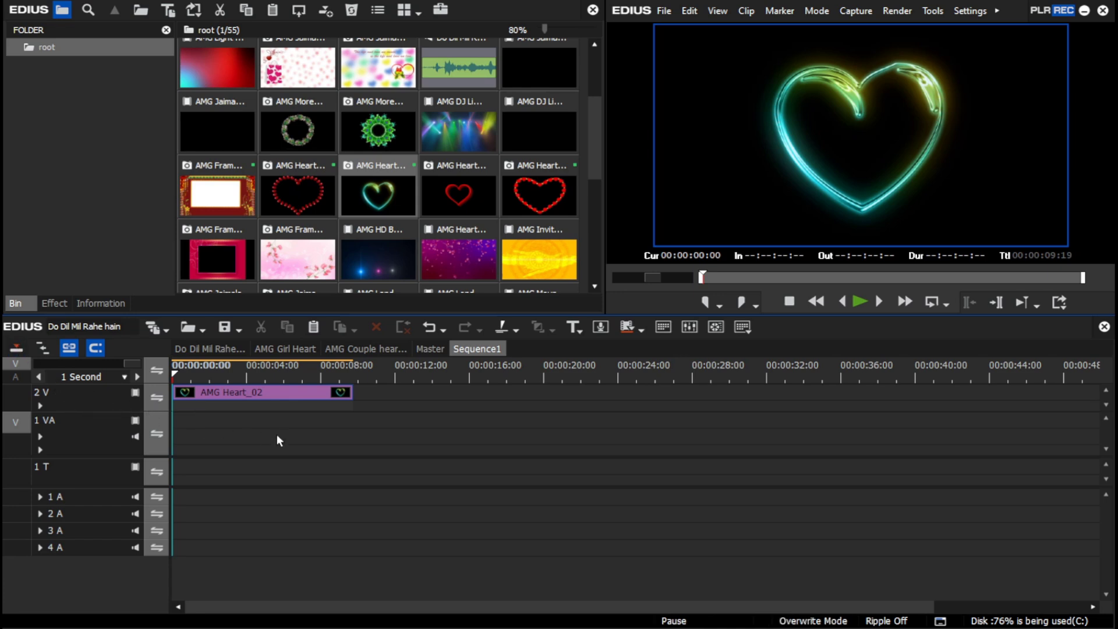
right_click(96, 398)
mouse_move(137, 281)
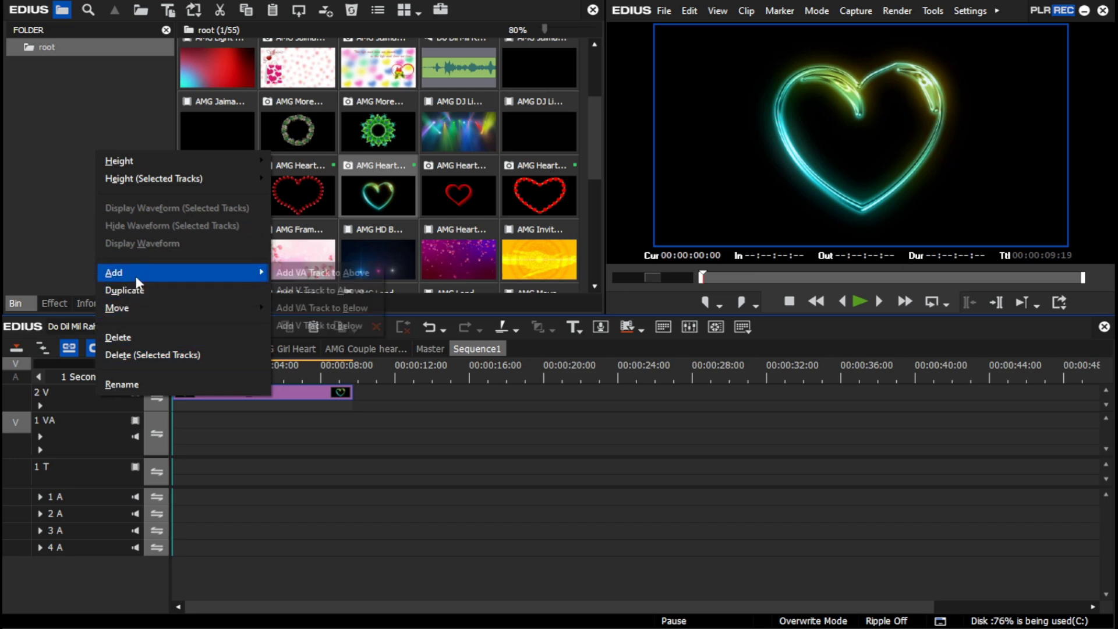
left_click(319, 294)
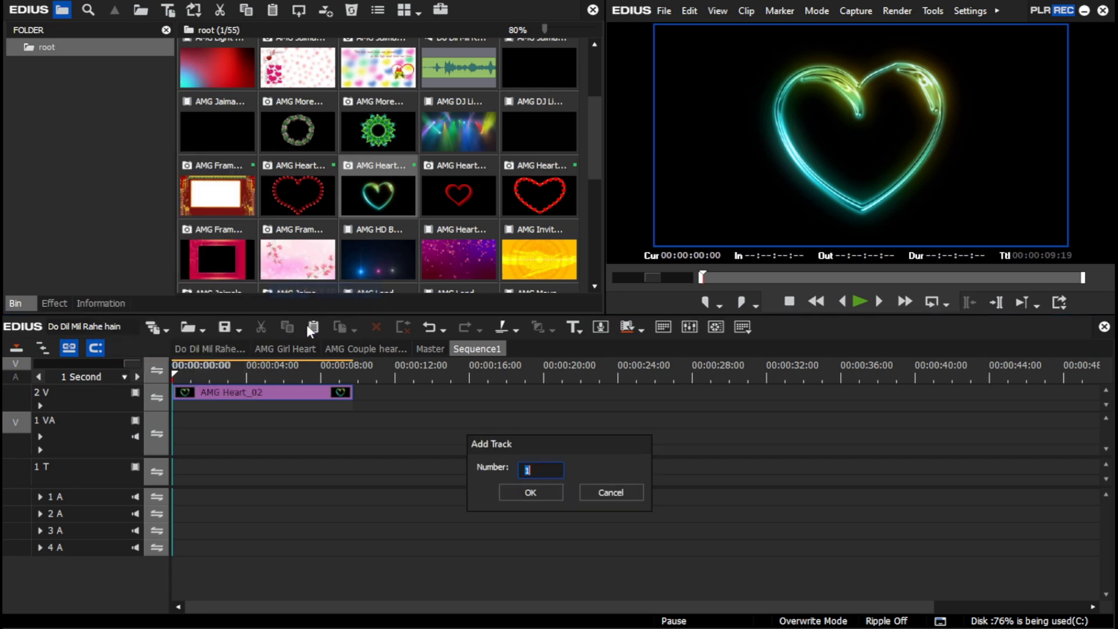
left_click(527, 493)
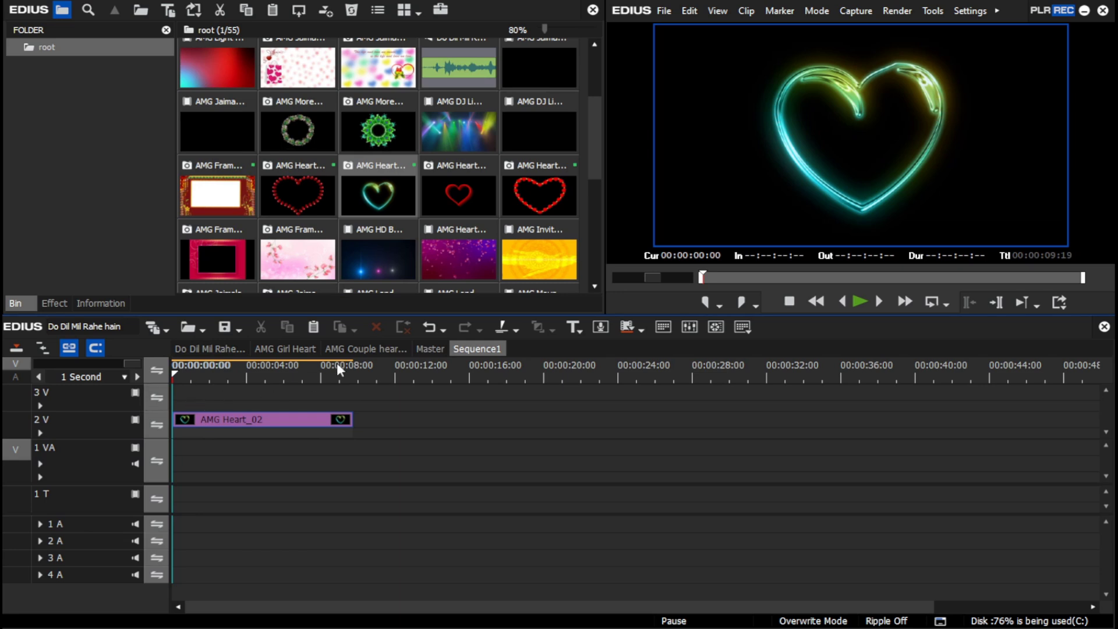
Place the G02 clip at the start of track 3 V and trim its end to 00:00:09:19.
left_click_drag(596, 152, 586, 235)
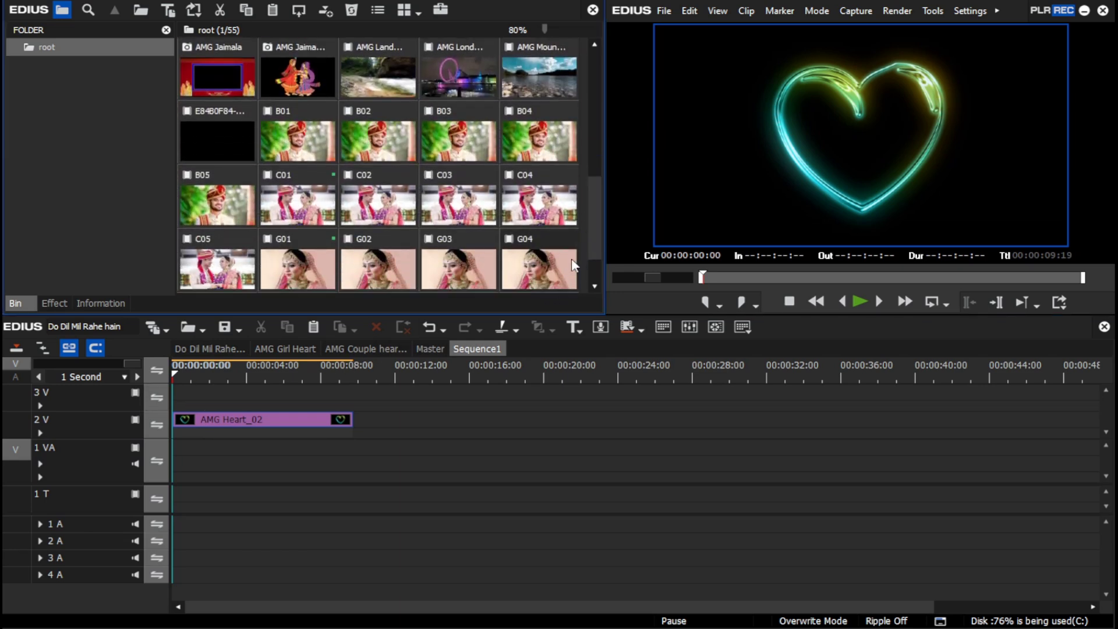
left_click_drag(381, 272, 216, 402)
left_click_drag(326, 373, 369, 397)
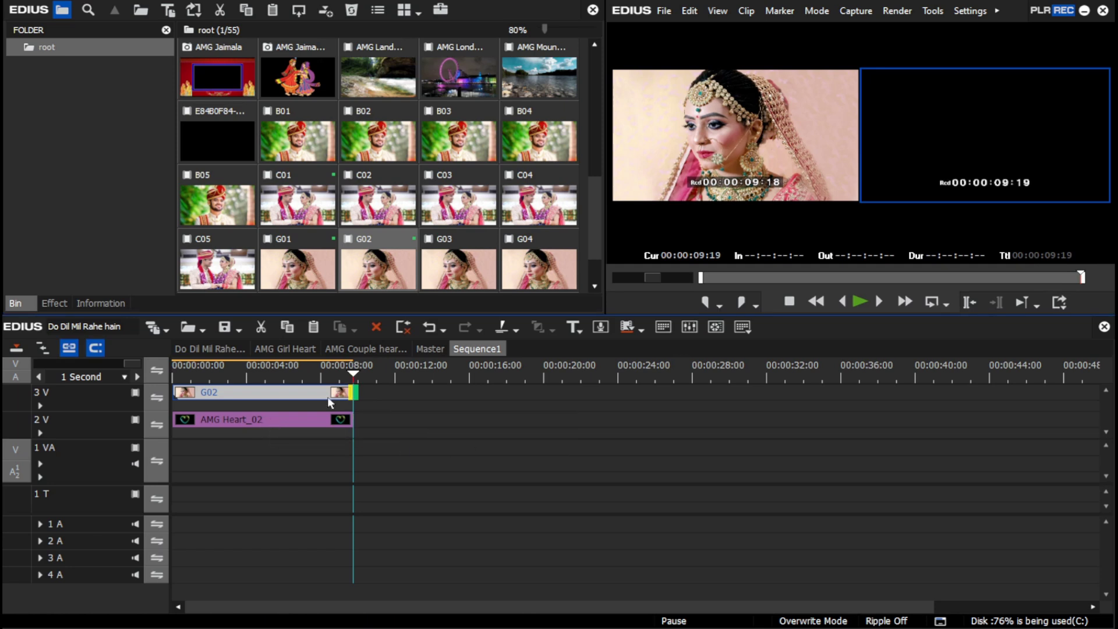
Scale G02 to about 66.20% in the Layouter, positioned at about X 1.00%, Y 0.90%, checking the frame at 00:00:05:06.
left_click(290, 371)
left_click_drag(290, 371, 268, 373)
left_click(446, 407)
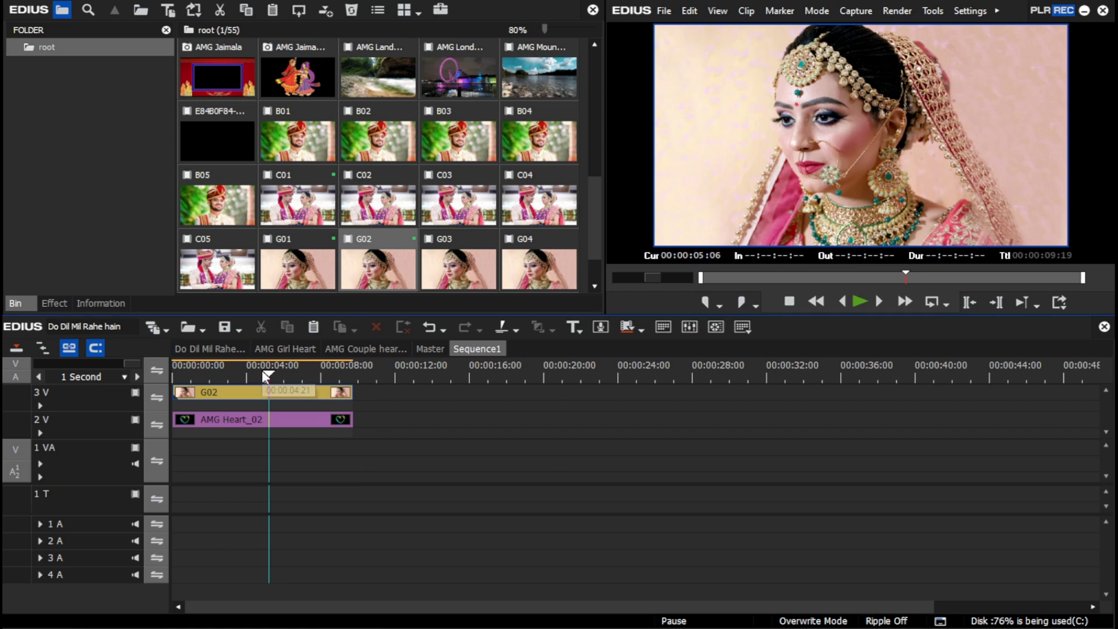
left_click(256, 391)
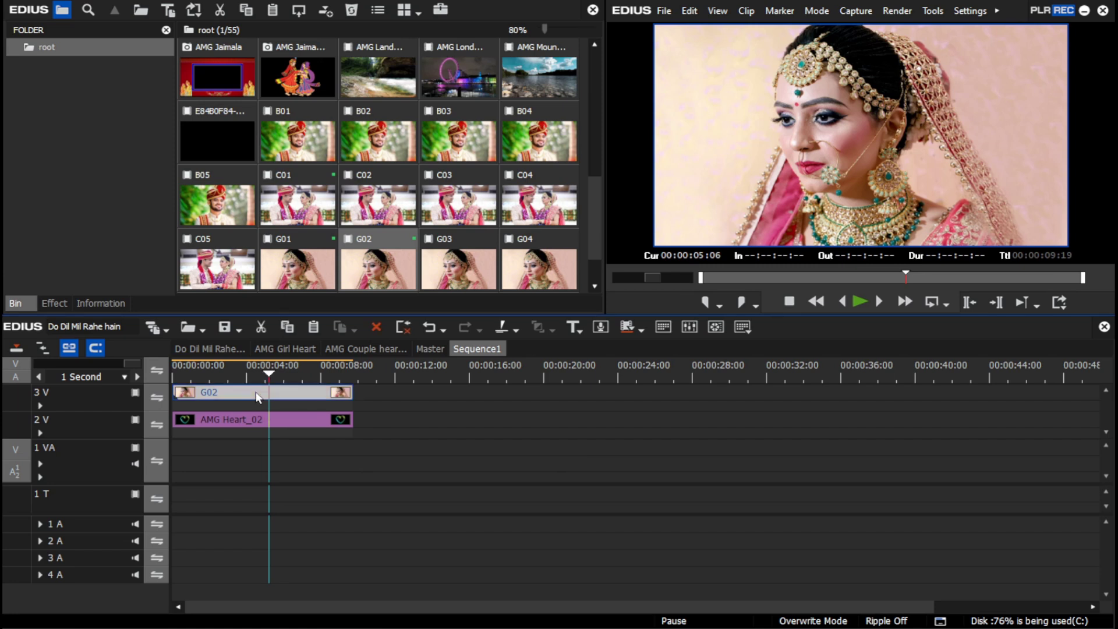
left_click(101, 303)
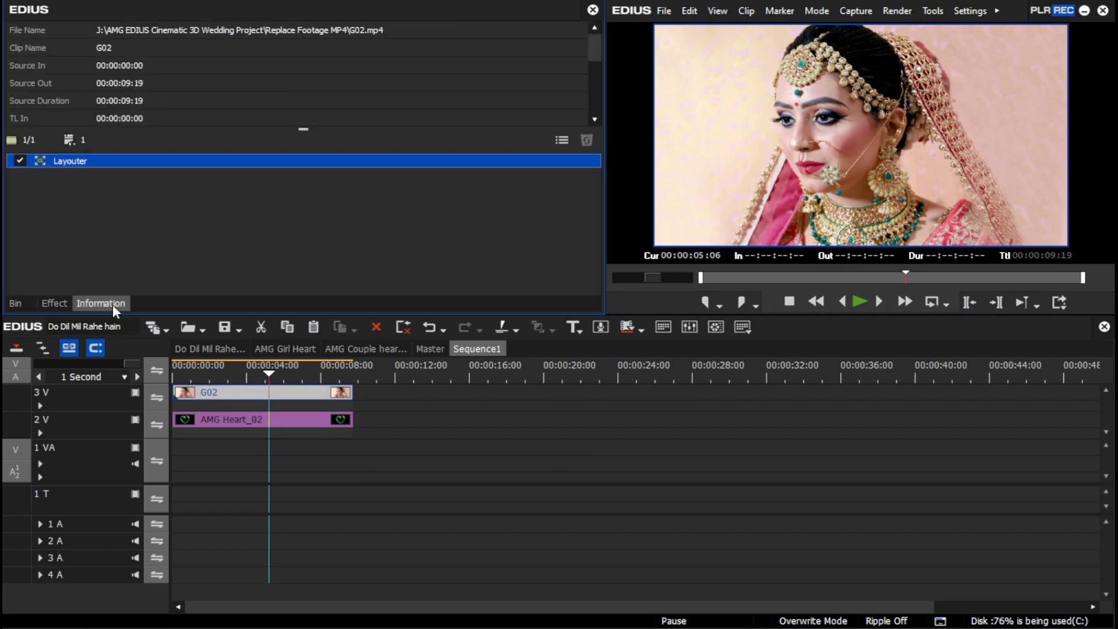
double_click(156, 163)
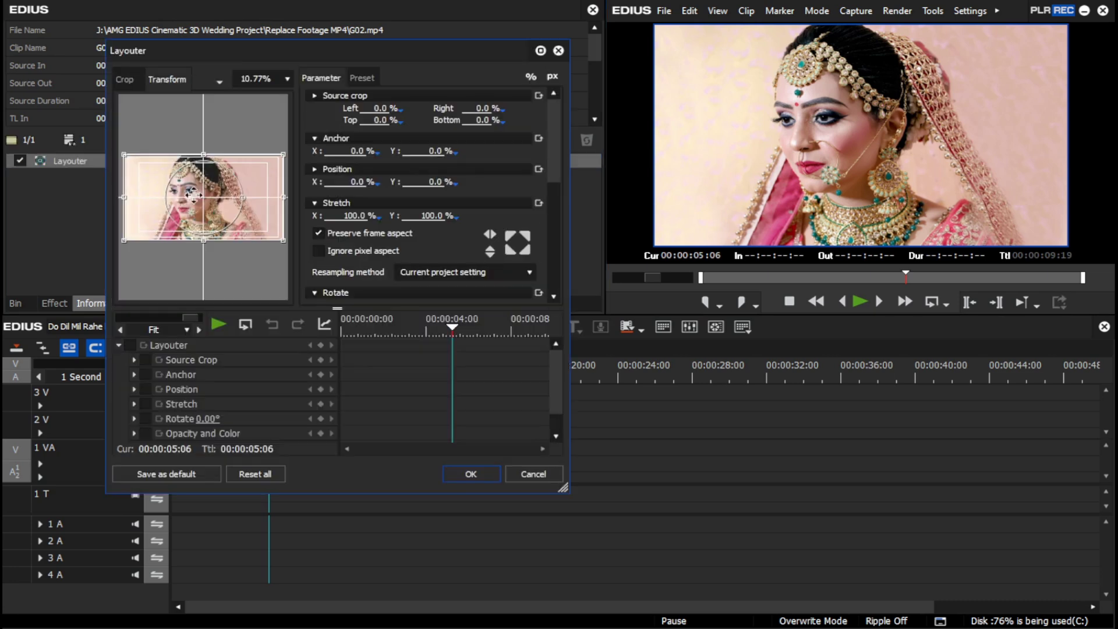
left_click_drag(285, 246, 240, 224)
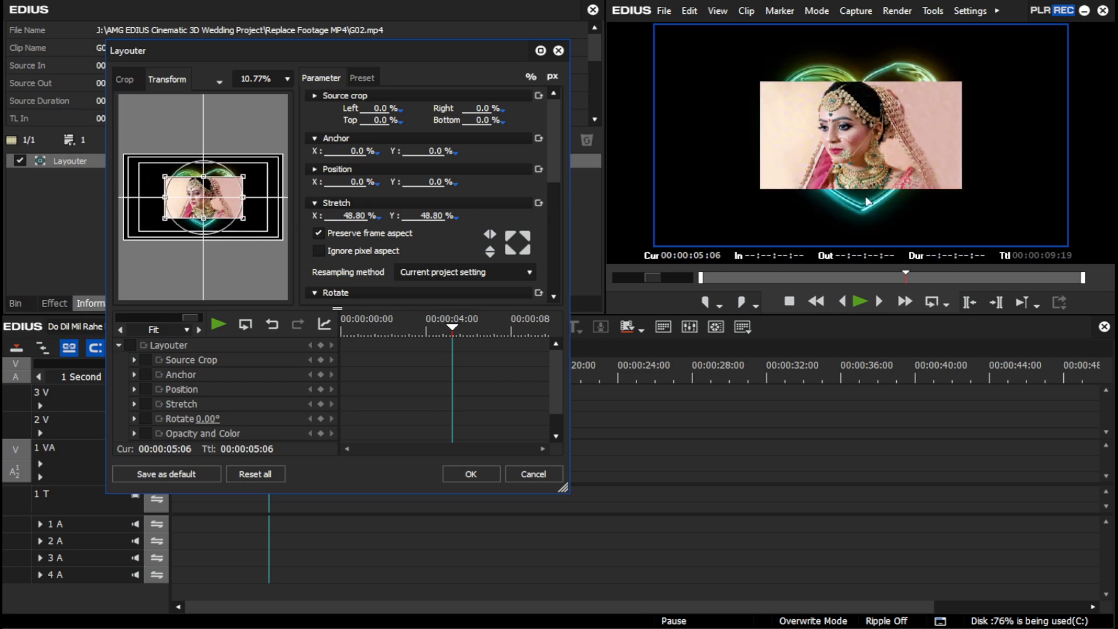
mouse_move(244, 219)
left_mouse_down()
mouse_move(254, 225)
mouse_move(224, 201)
mouse_move(241, 205)
left_mouse_up()
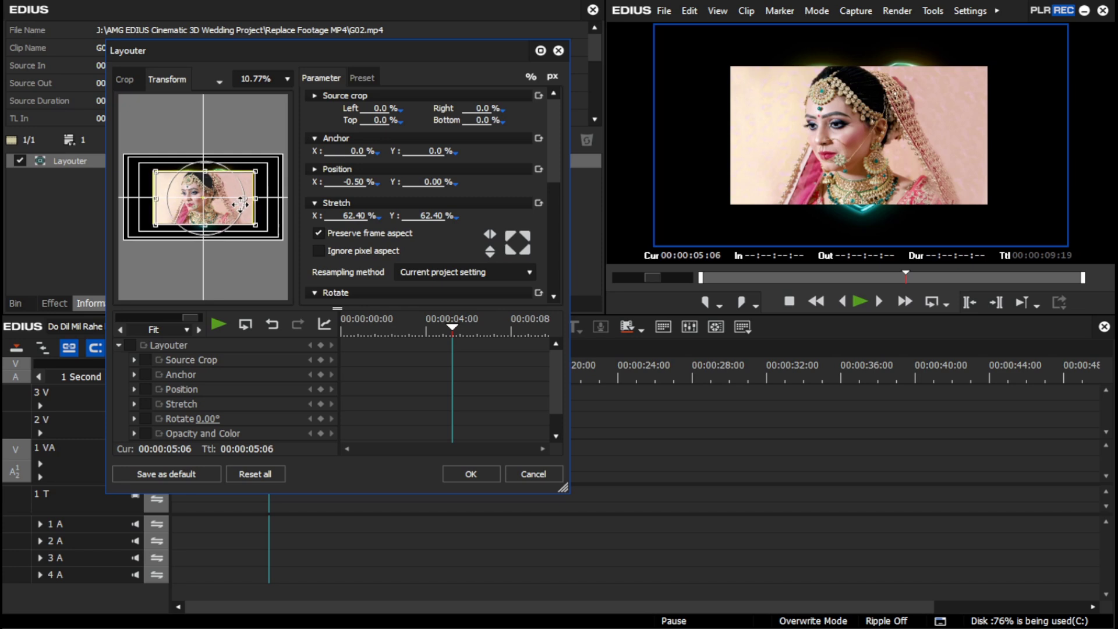
left_click_drag(349, 217, 356, 220)
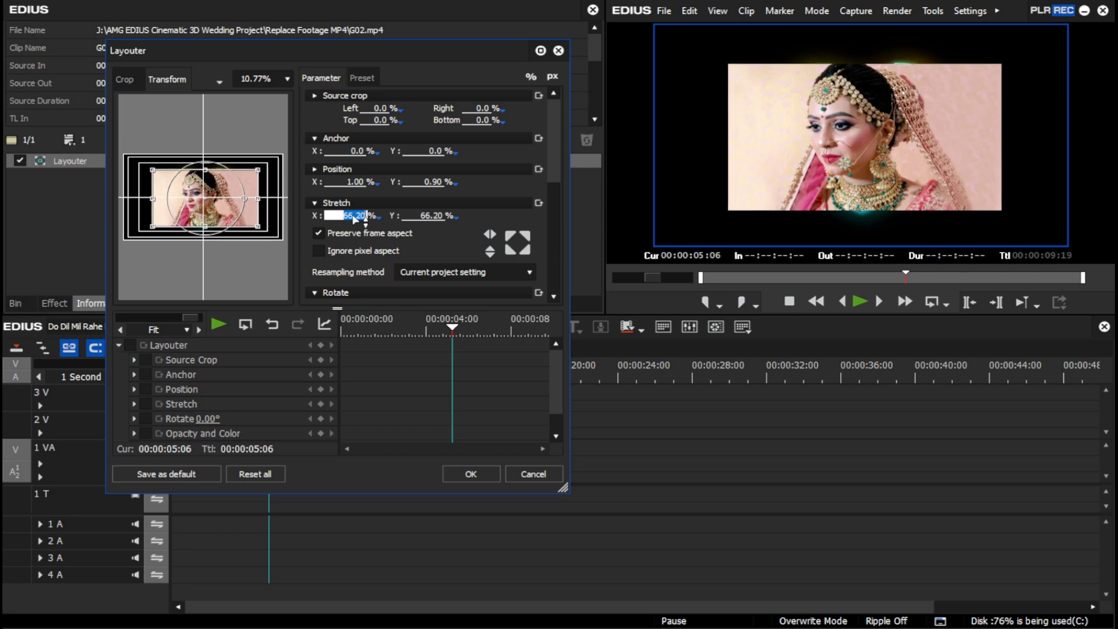
left_click(471, 475)
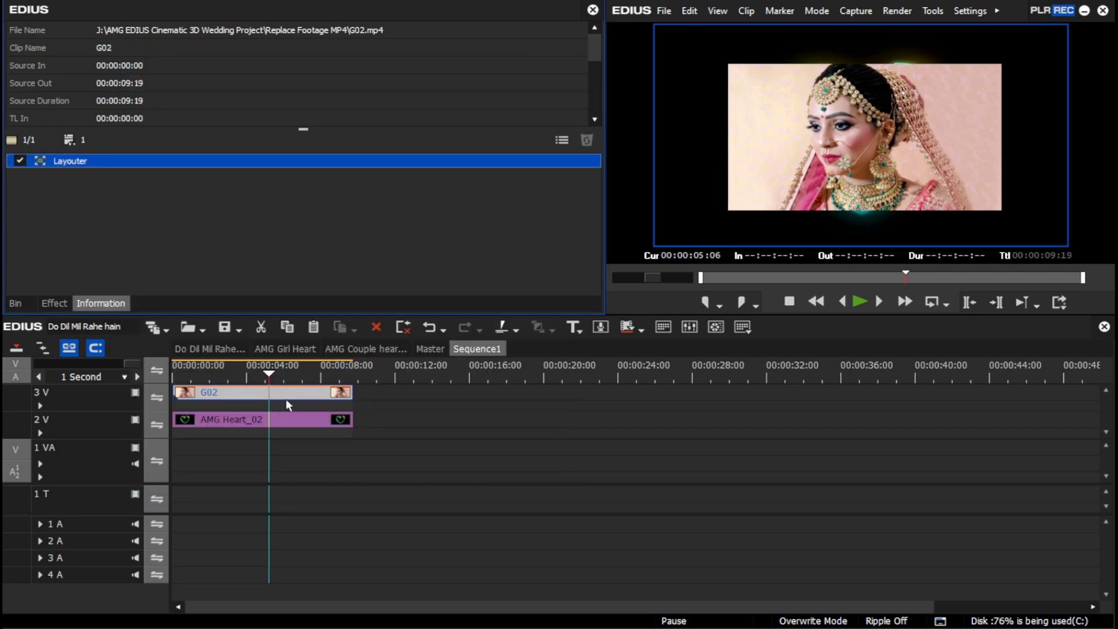
Move G02 beneath the heart onto track 1 VA and apply the Mask video filter to the AMG Heart_02 clip.
left_click_drag(285, 399, 274, 448)
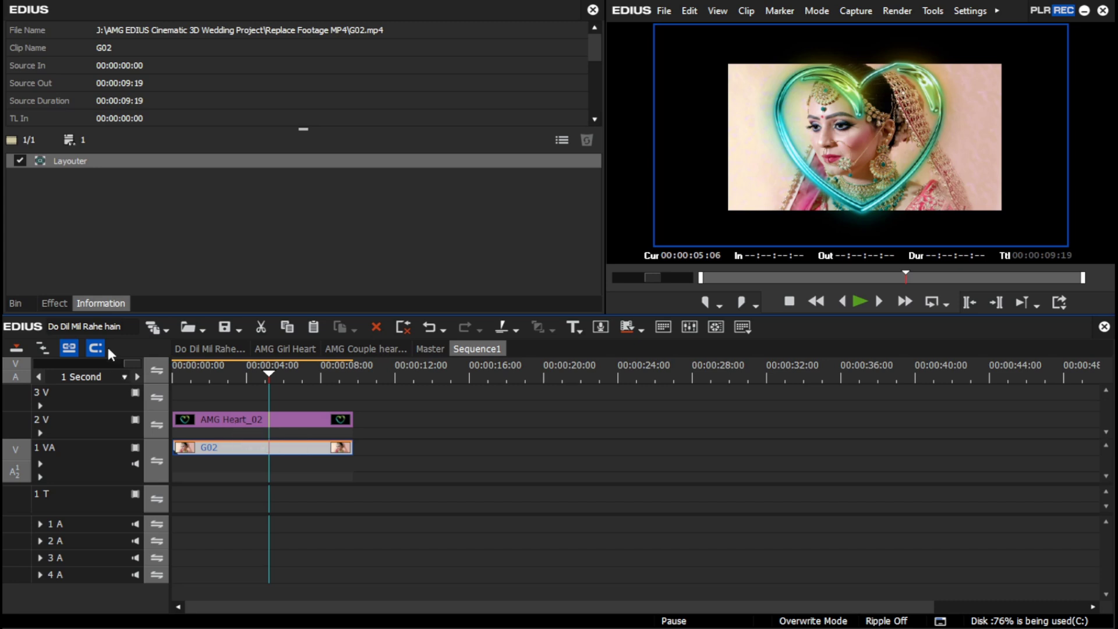
left_click(65, 303)
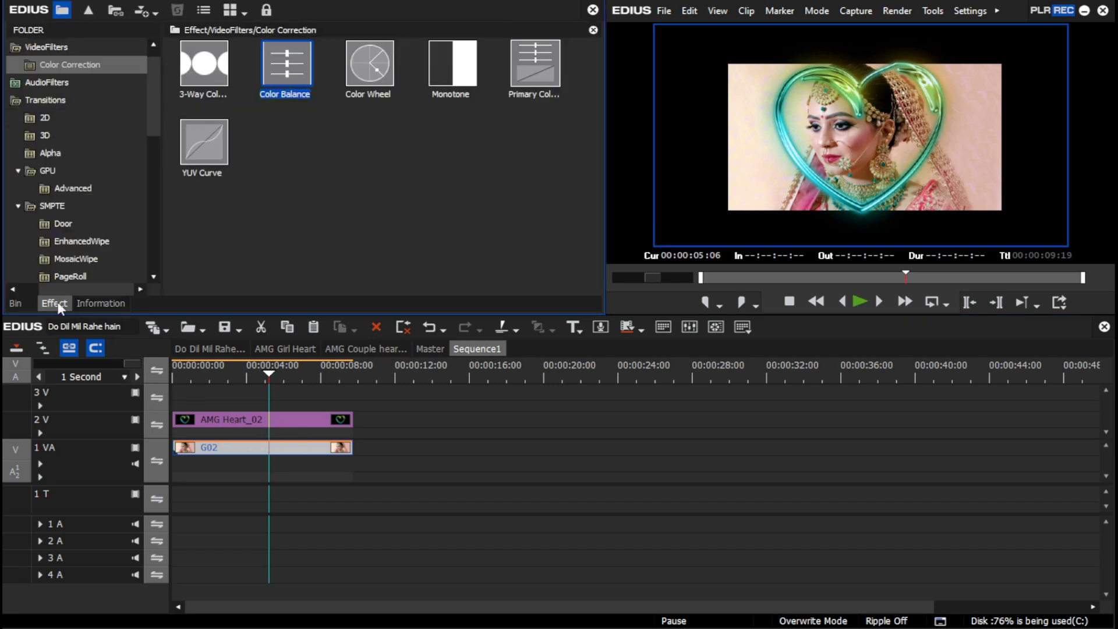
left_click(61, 58)
left_click(59, 50)
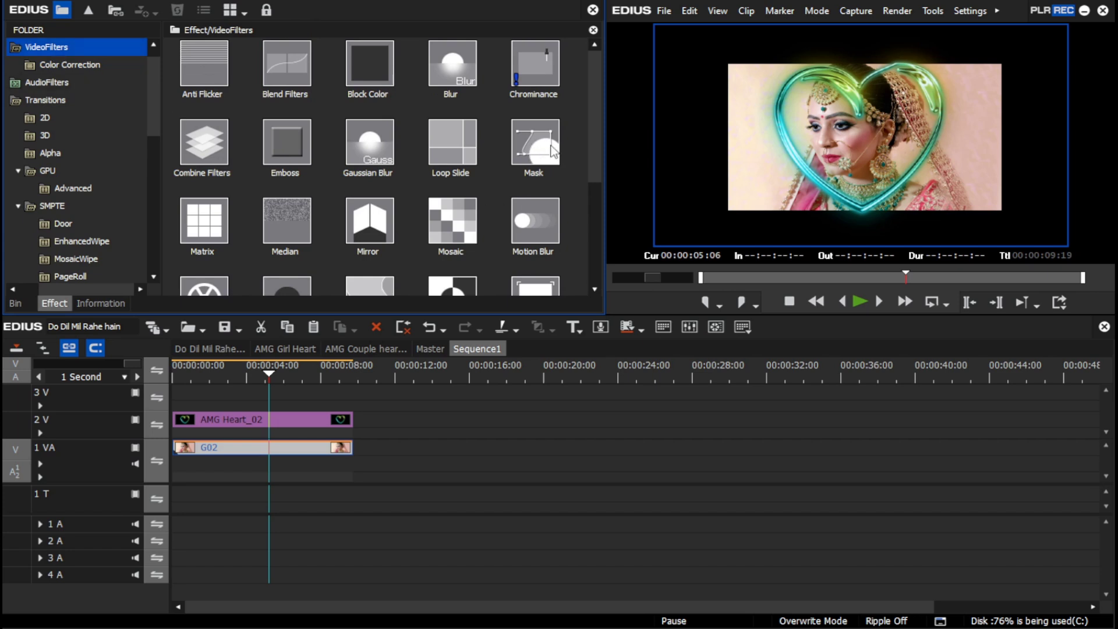
left_click_drag(552, 149, 295, 414)
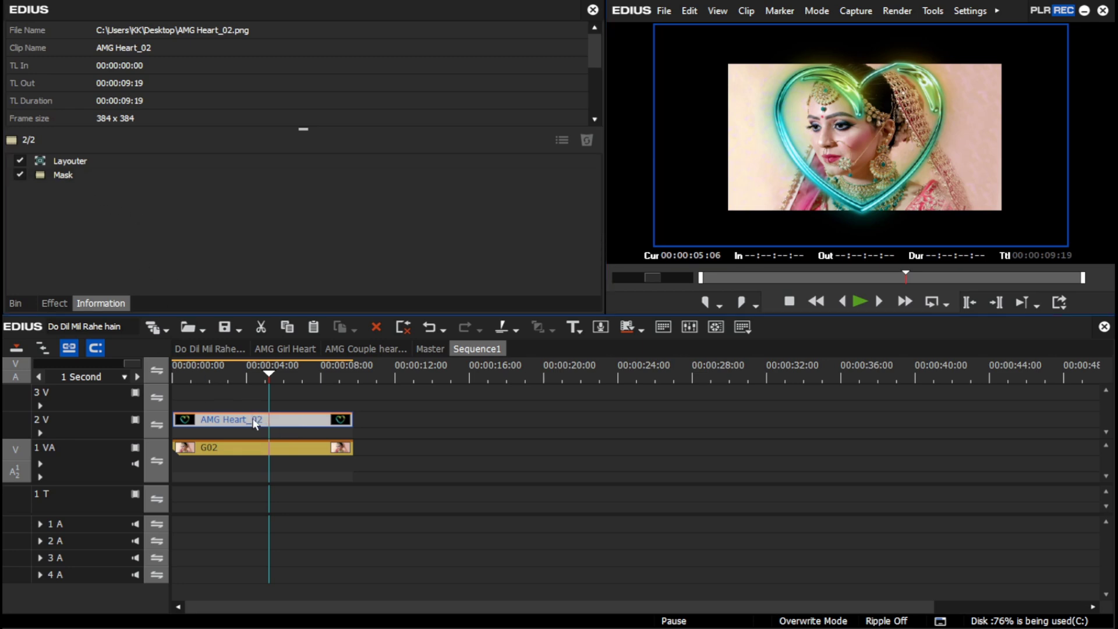
Draw a closed mask path along the glowing outline of AMG Heart_02, following its full heart shape.
double_click(74, 175)
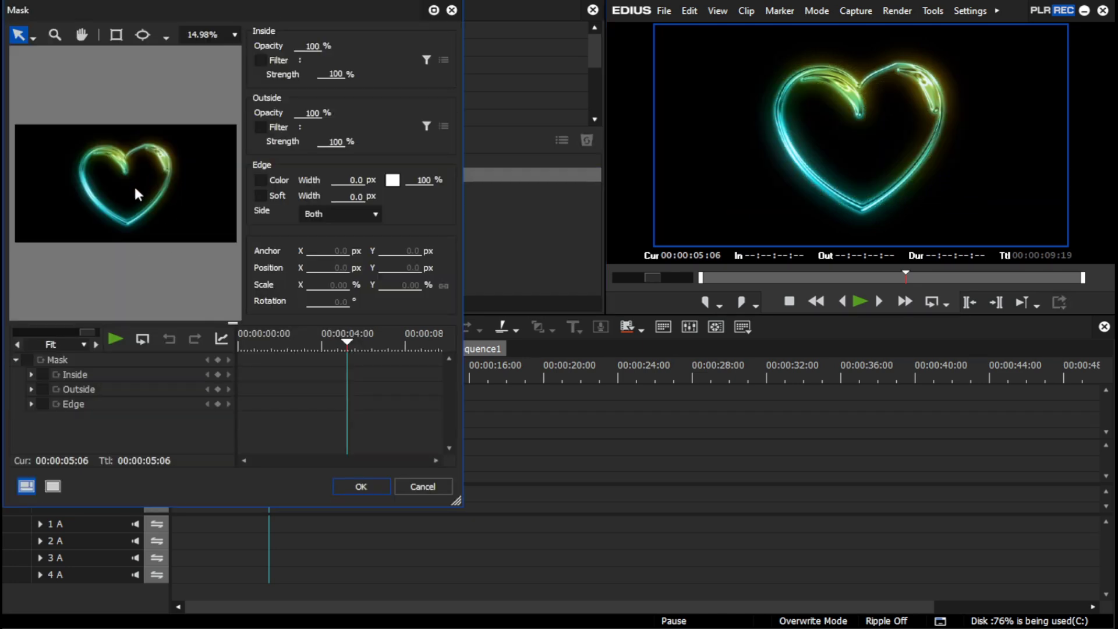
left_click(55, 34)
left_click(149, 163)
scroll(201, 162, "up", 1)
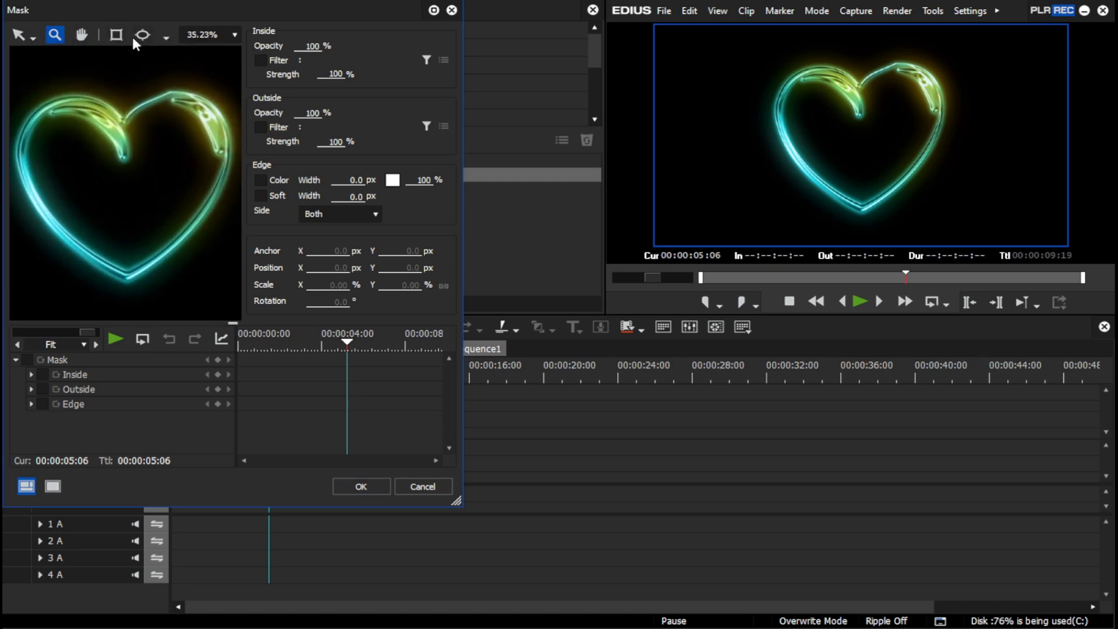
left_click(166, 36)
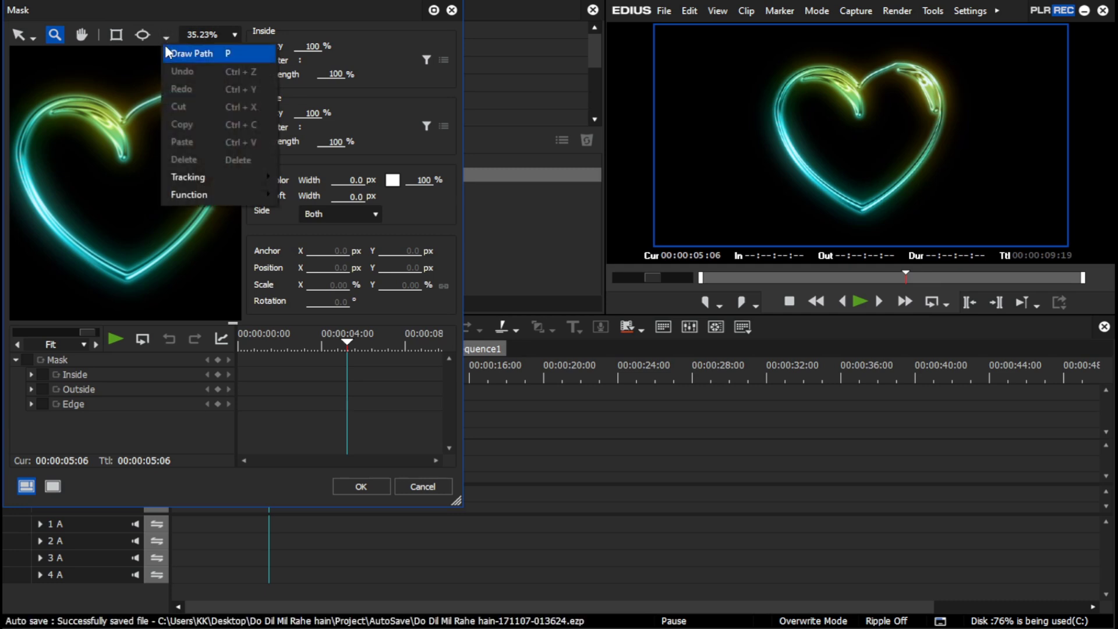
left_click(191, 53)
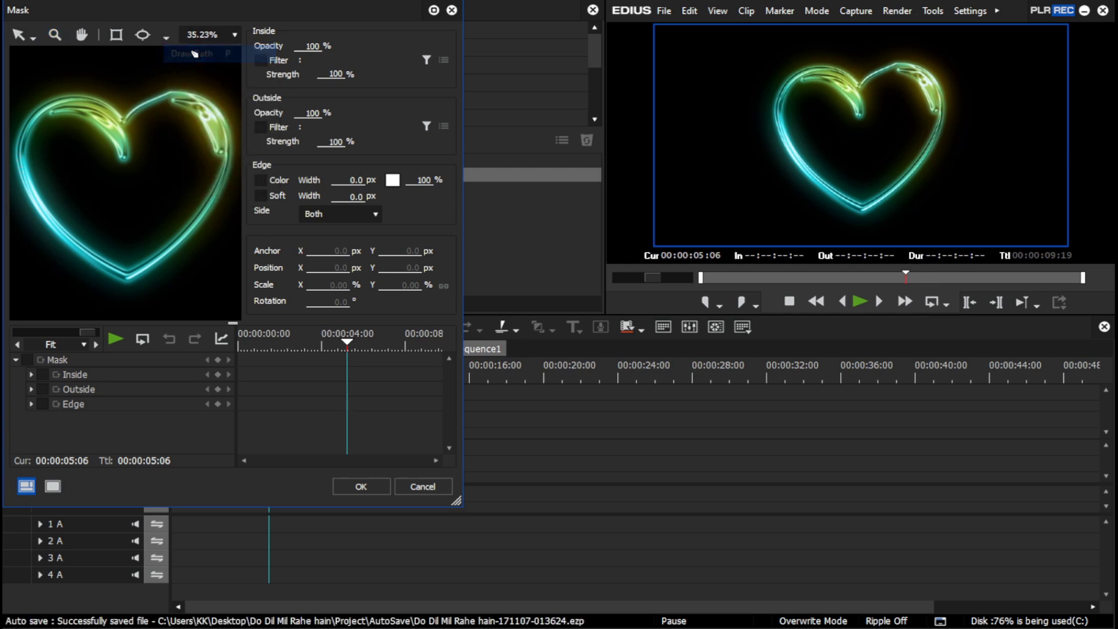
left_click(116, 128)
left_click(151, 102)
left_click(167, 95)
left_click(192, 99)
left_click(214, 116)
left_click(224, 143)
left_click(225, 164)
left_click(207, 208)
left_click(170, 251)
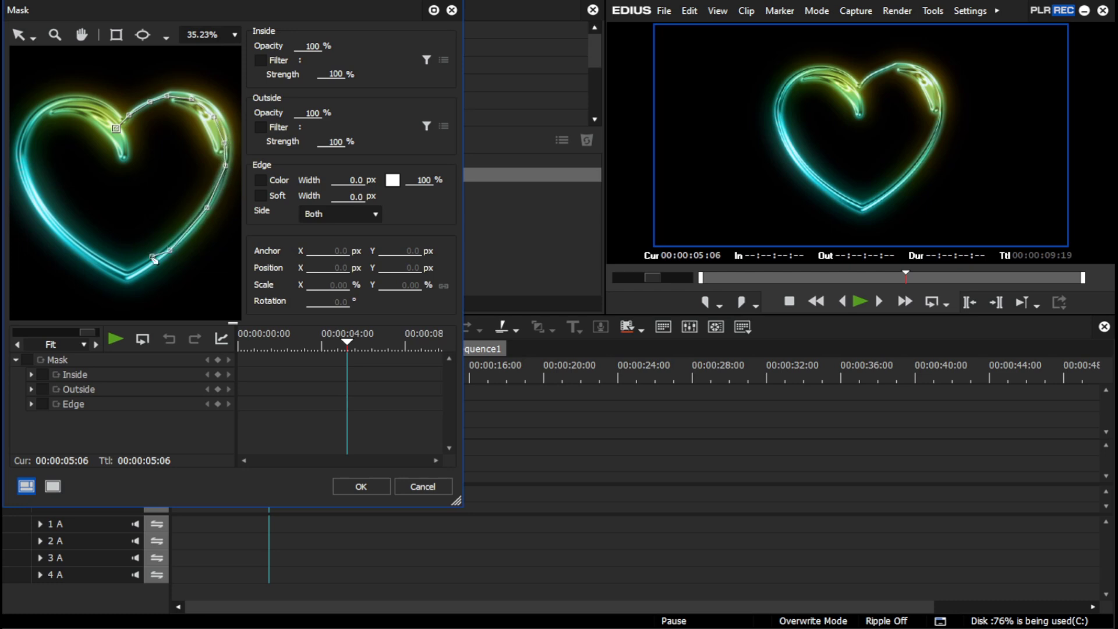
left_click(129, 281)
left_click(115, 272)
left_click(69, 241)
left_click(38, 207)
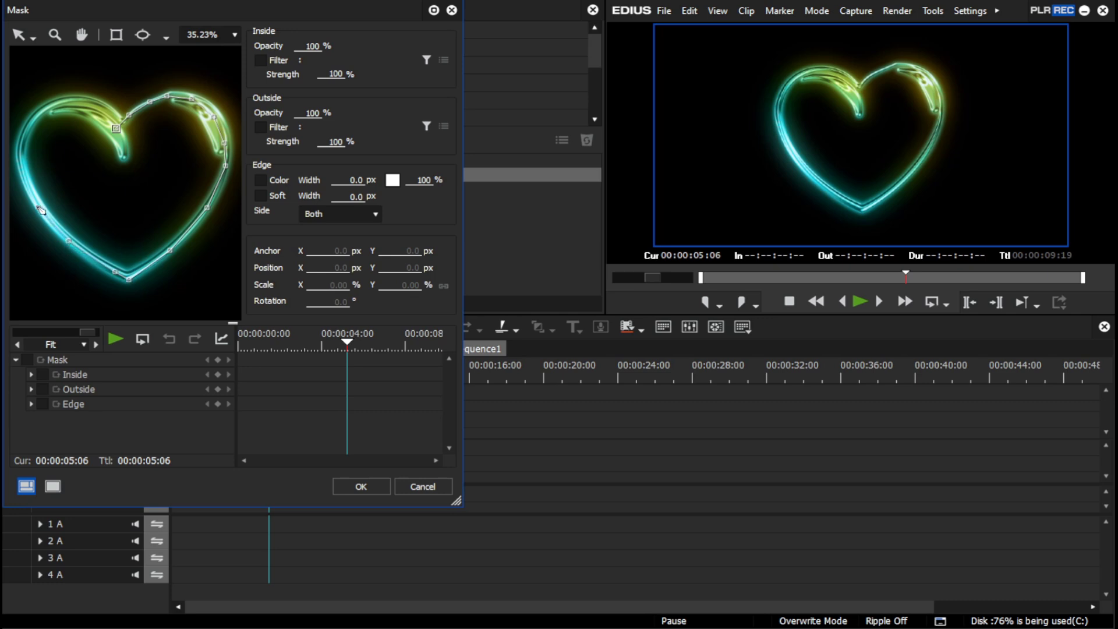
left_click(22, 170)
left_click(17, 150)
left_click(23, 126)
left_click(45, 108)
left_click(66, 101)
left_click(91, 108)
left_click(108, 119)
left_click(116, 129)
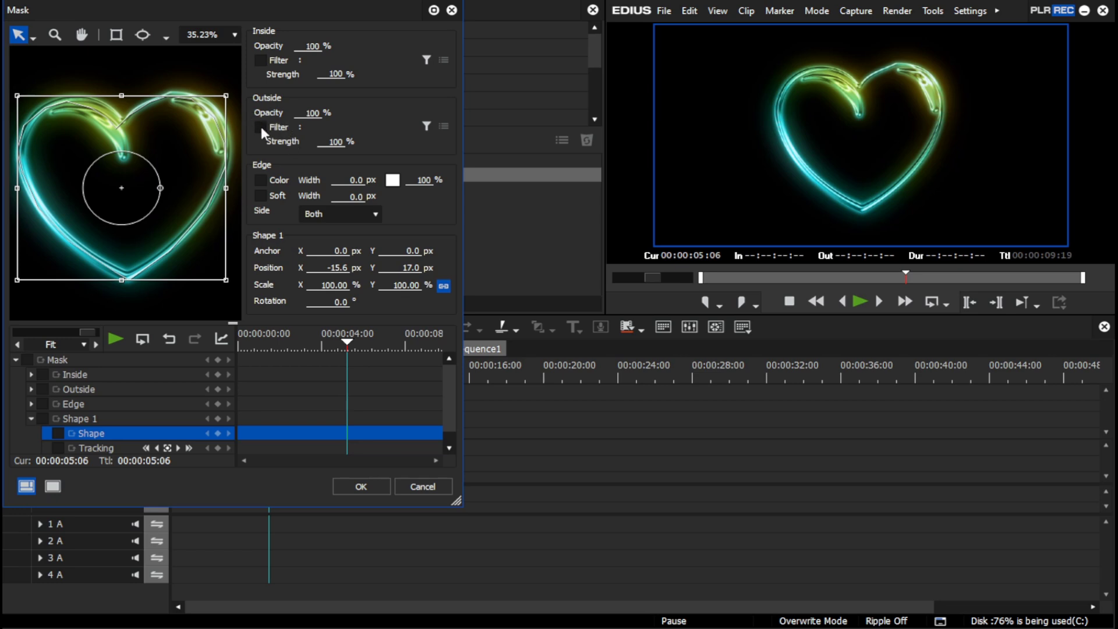
Set the mask's outside opacity to 0% and apply the mask settings.
left_click(306, 114)
type("0")
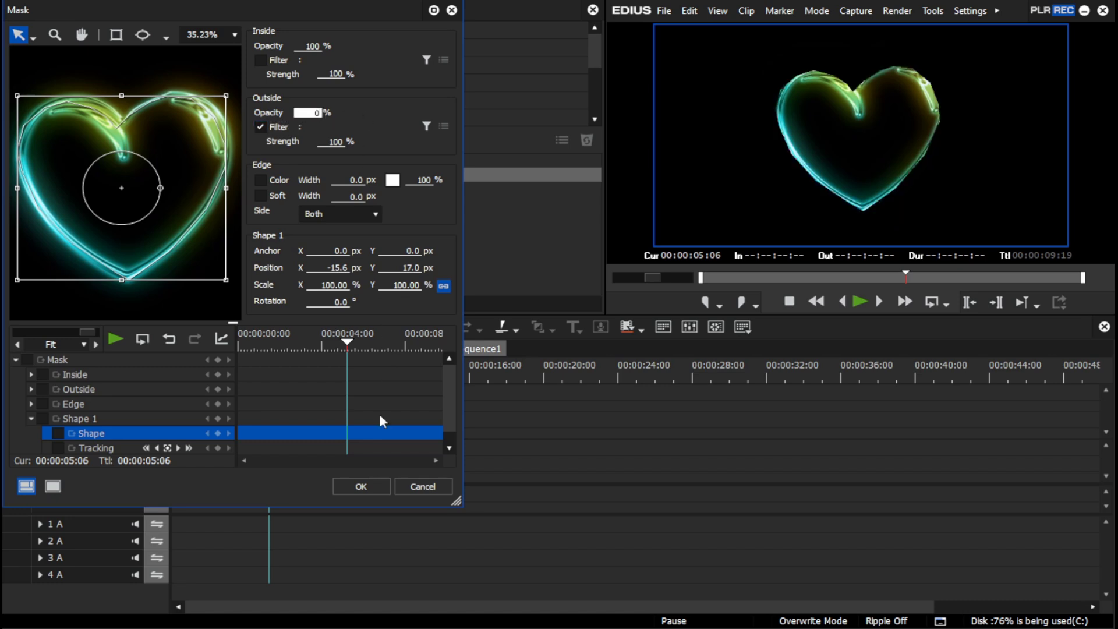
left_click(377, 482)
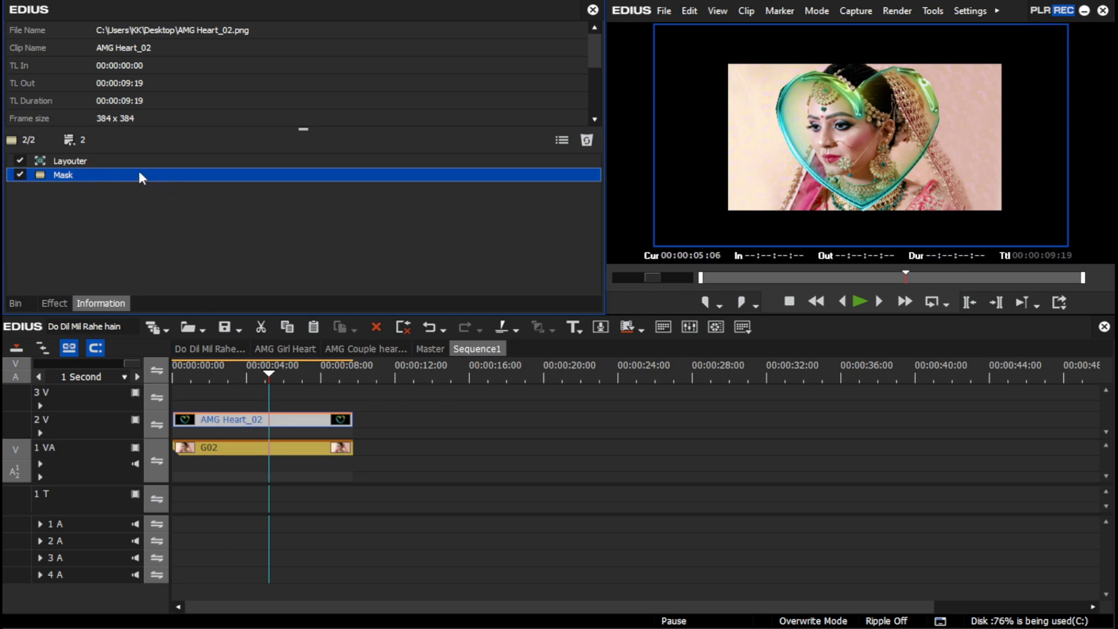
Copy the Mask filter from AMG Heart_02 onto the G02 clip and delete it from AMG Heart_02.
left_click(246, 449)
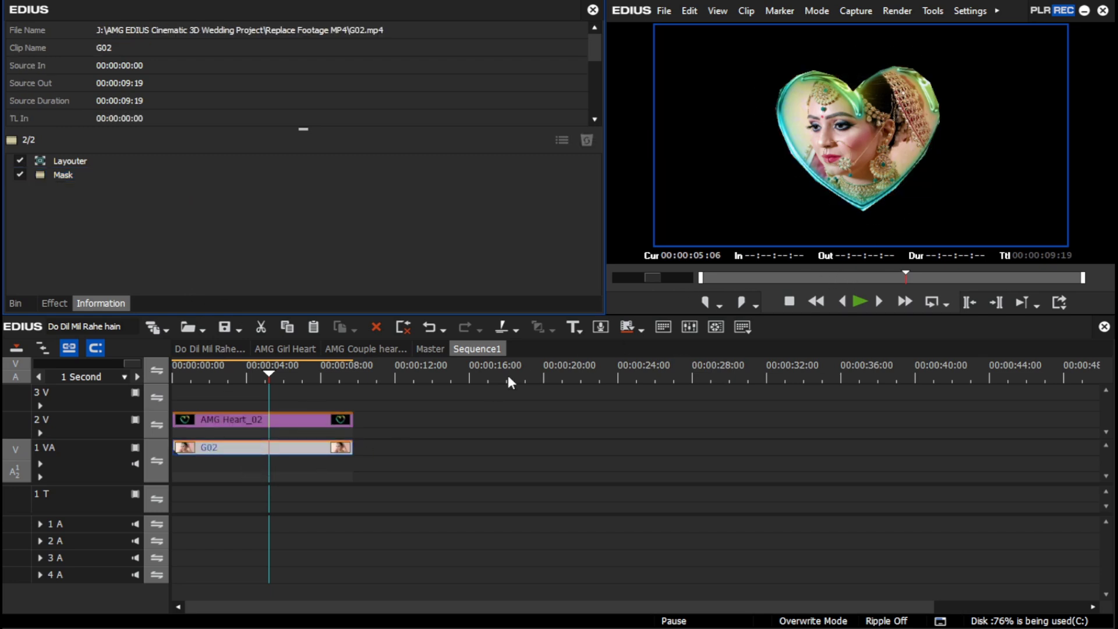
left_click(238, 421)
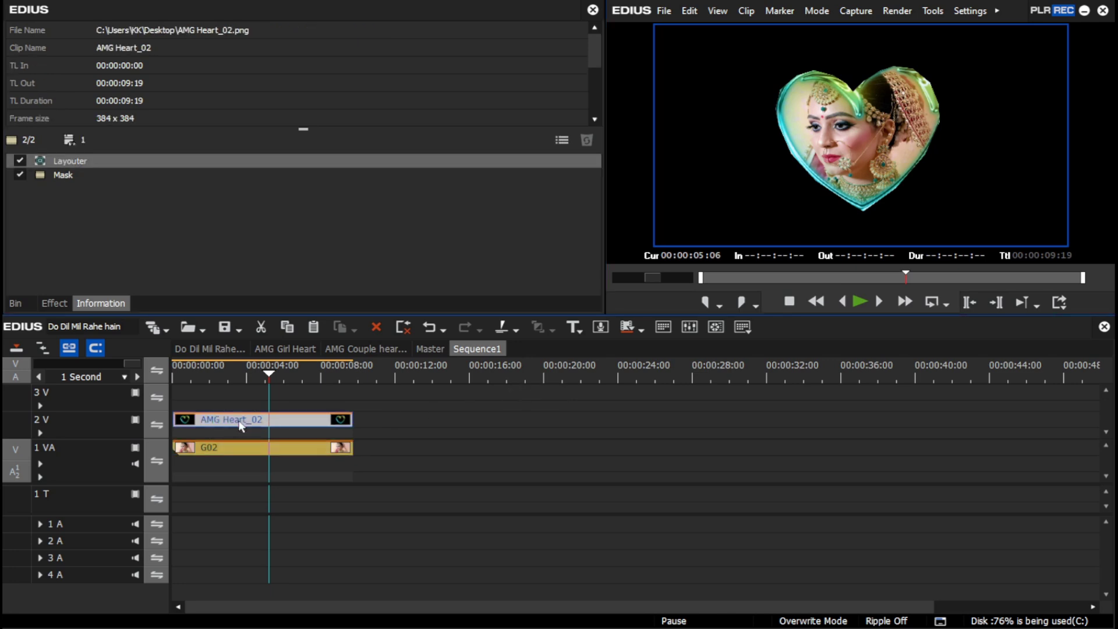
left_click(71, 175)
key("Delete")
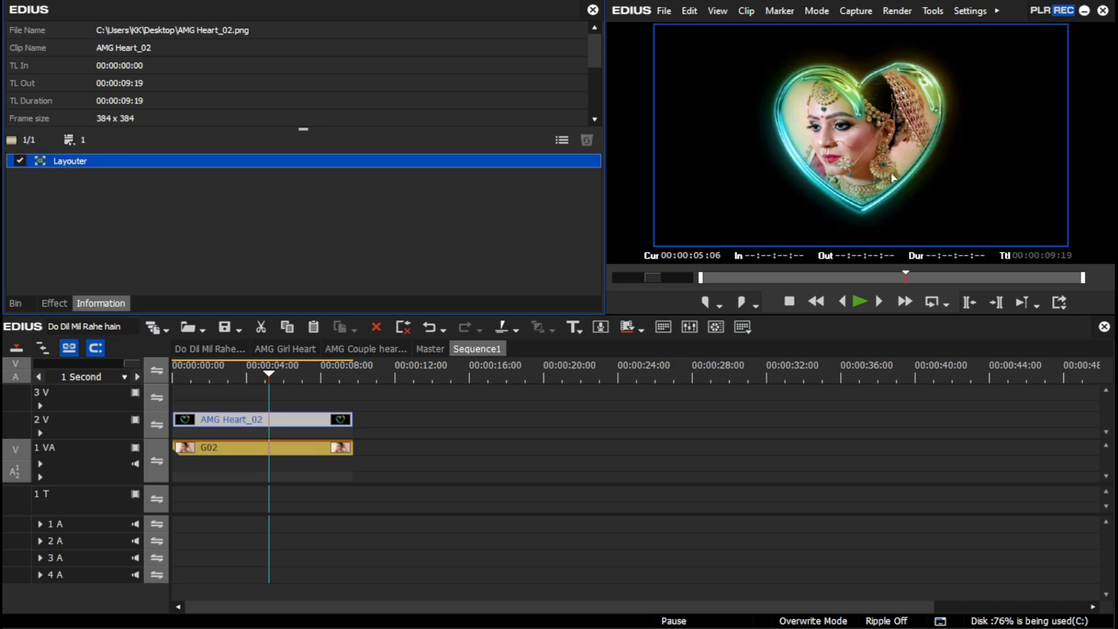
Place Sequence1 on track 4 V of the Do Dil Mil Rahe Hain sequence, starting at 00:00:11:12.
left_click(199, 349)
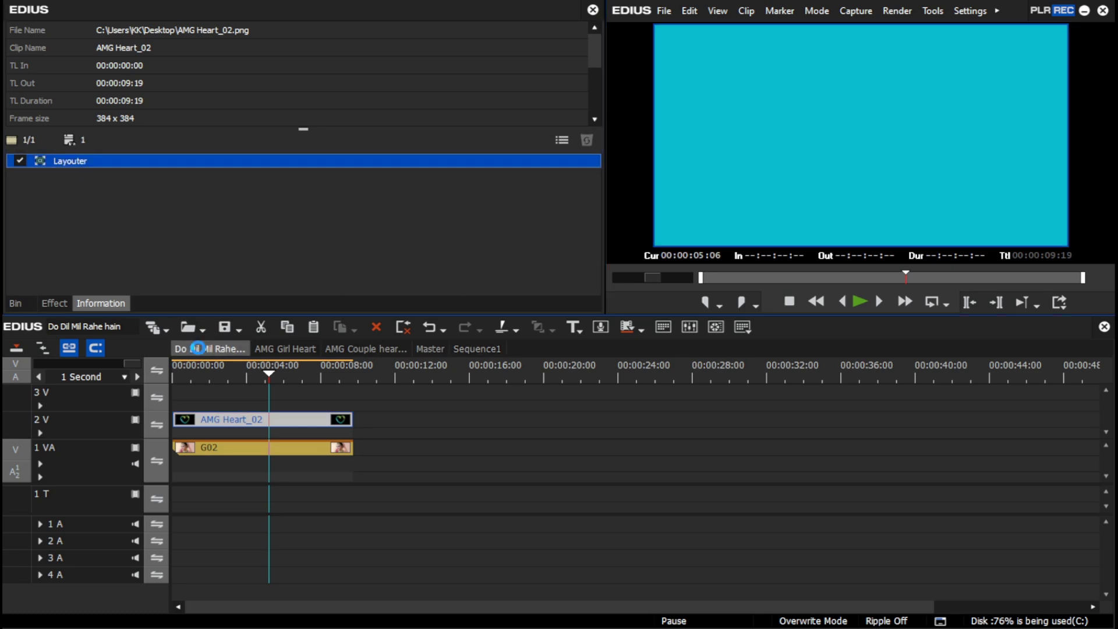
left_click(16, 303)
mouse_move(284, 375)
left_mouse_down()
mouse_move(302, 384)
mouse_move(291, 386)
left_mouse_up()
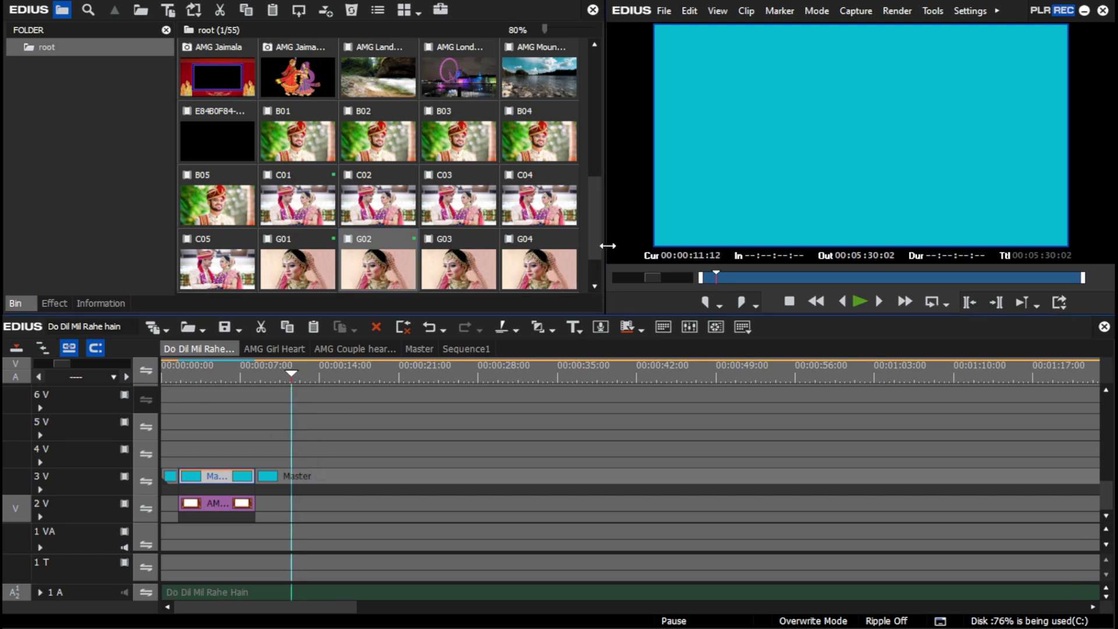
left_click(596, 226)
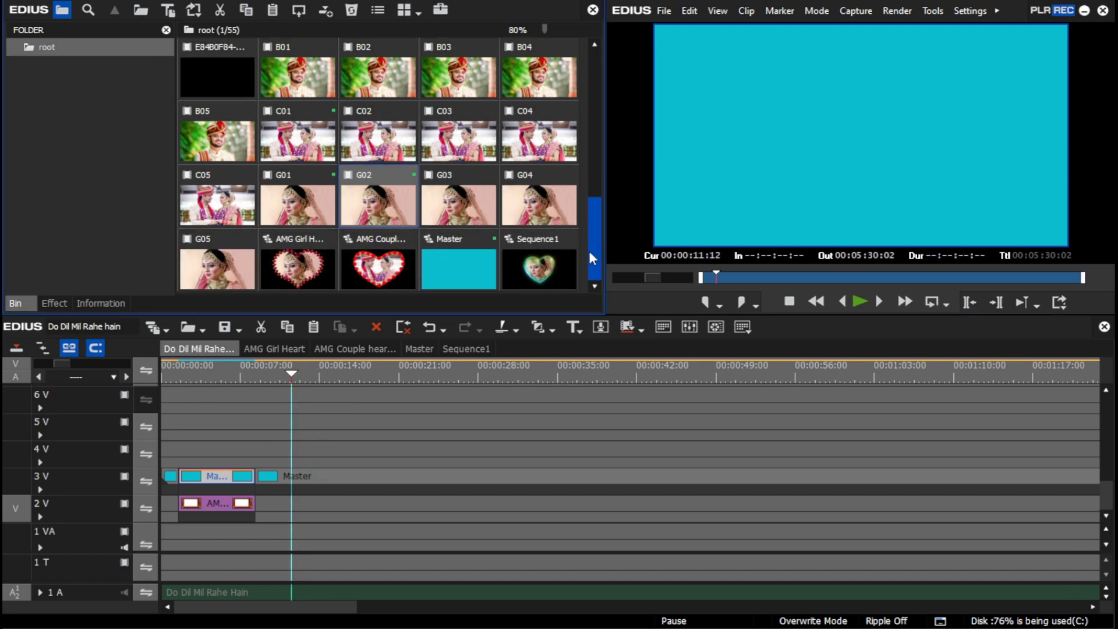
left_click_drag(523, 272, 298, 450)
left_click_drag(337, 373, 316, 378)
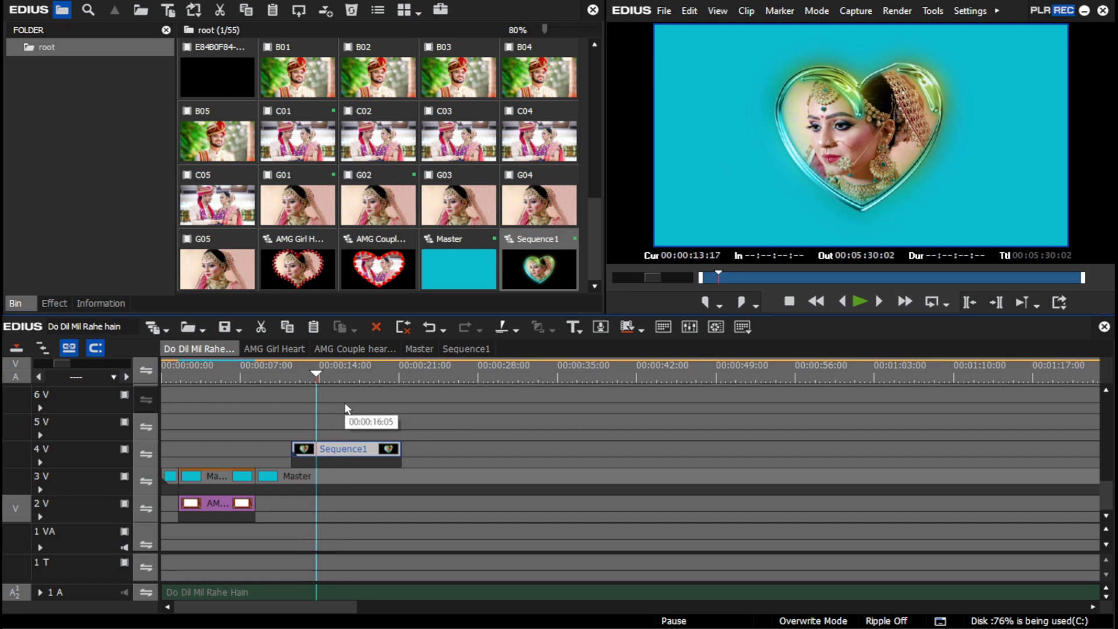
left_click(293, 379)
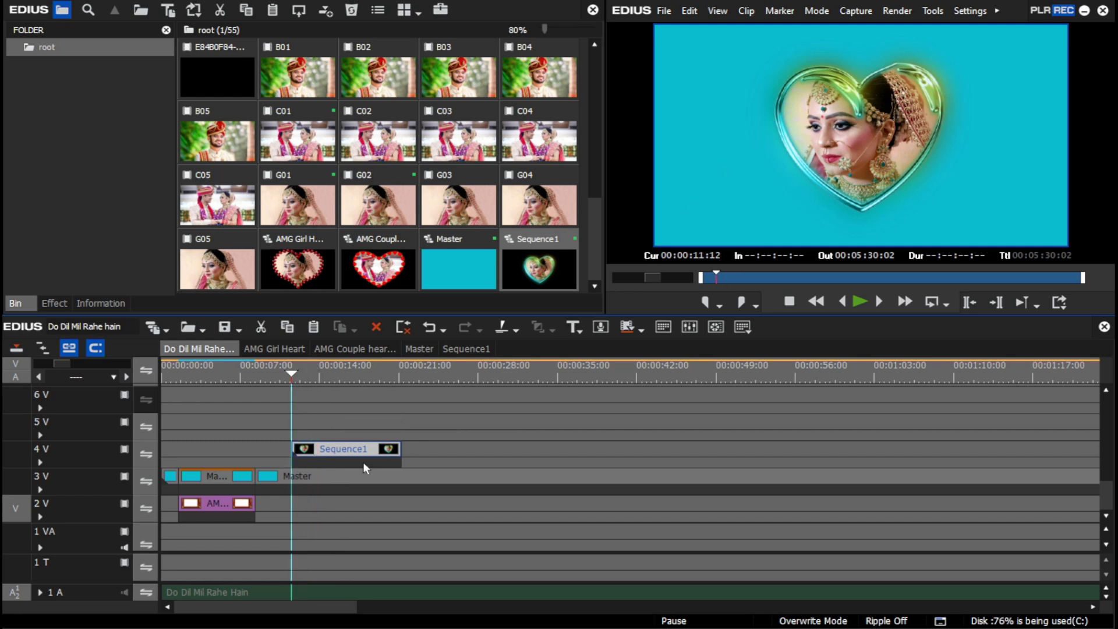
Scale the Sequence1 clip to about 46.90% in the Layouter and position it at about X 39.20%, Y 28.40%.
left_click(111, 304)
left_click(149, 163)
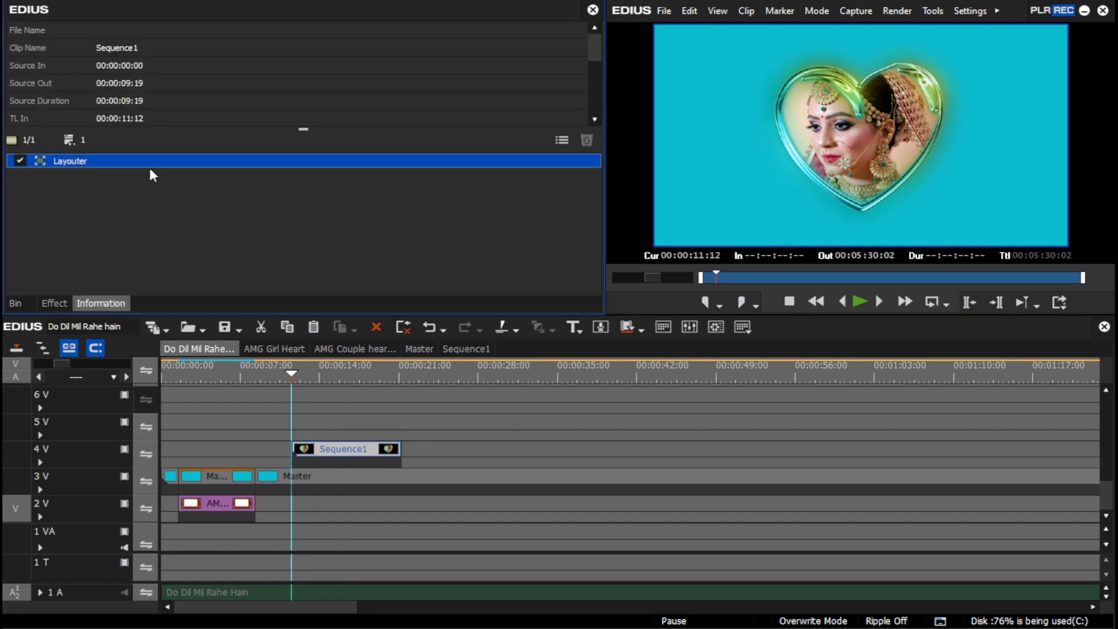
double_click(148, 160)
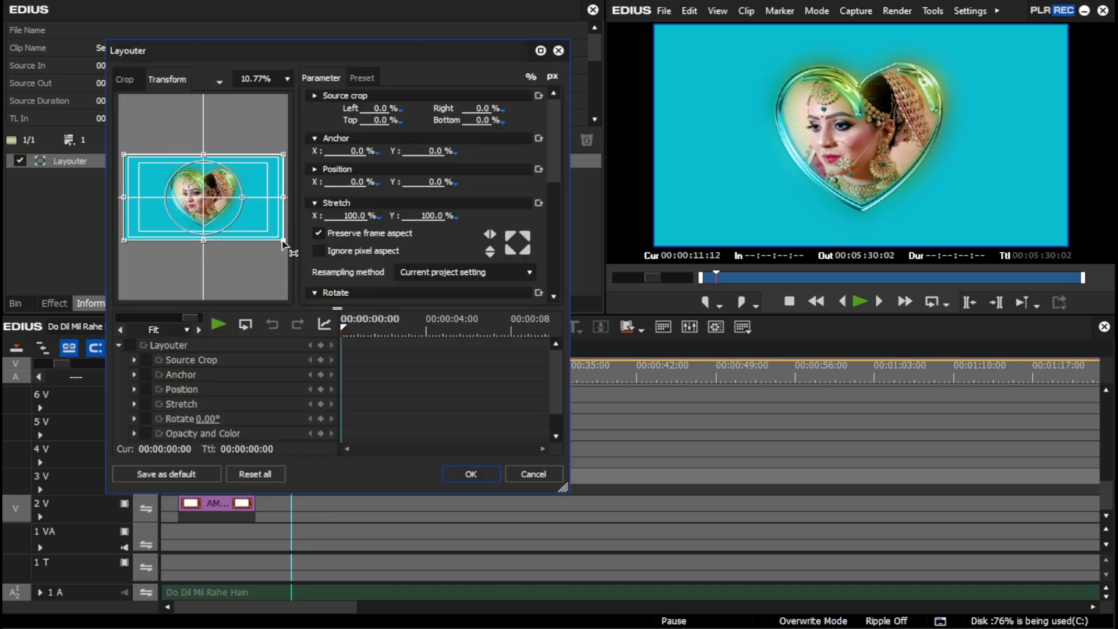
left_click(528, 475)
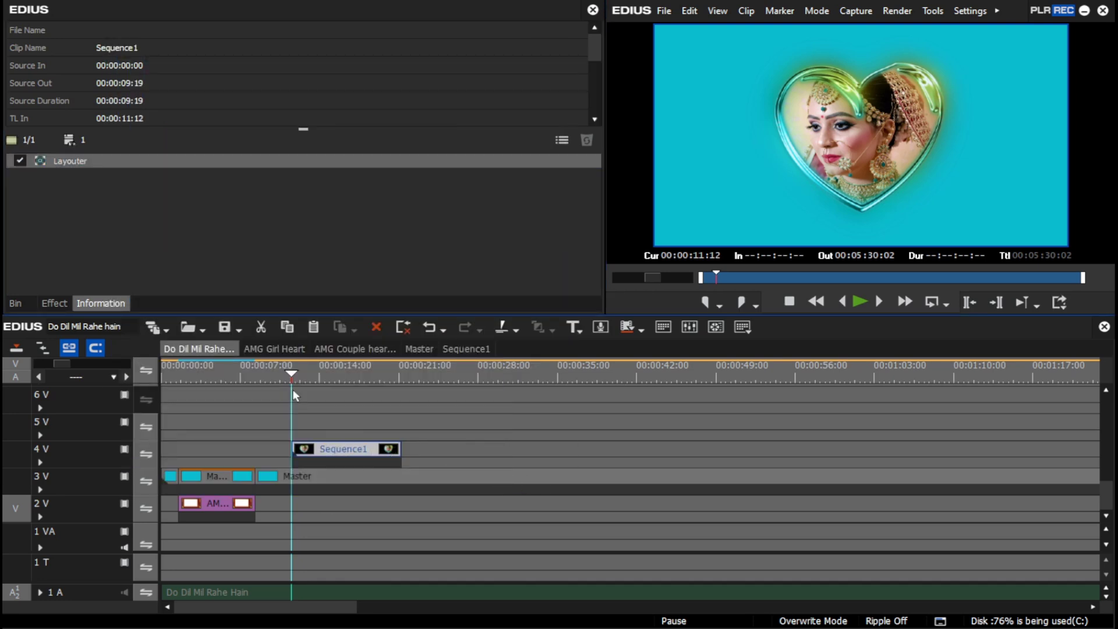
left_click(155, 162)
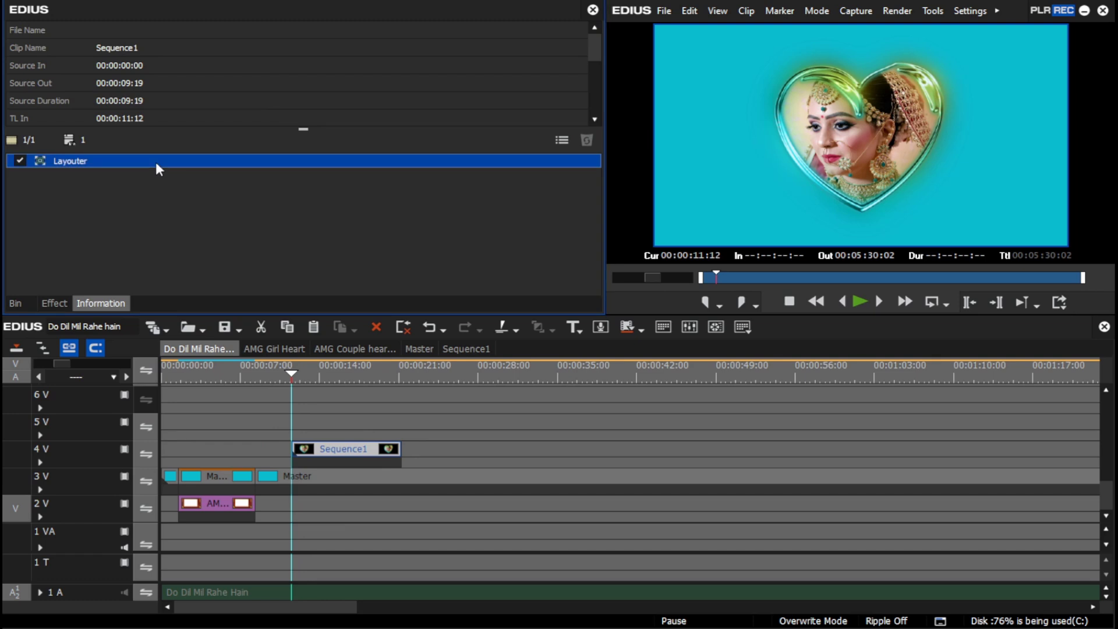
double_click(156, 162)
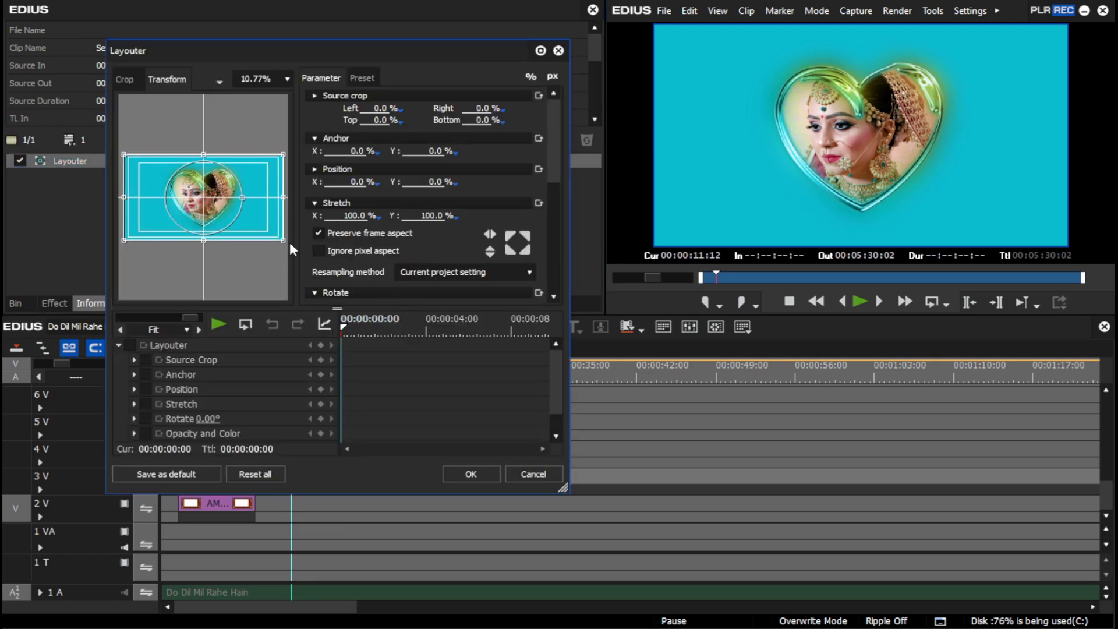
left_click_drag(283, 242, 241, 244)
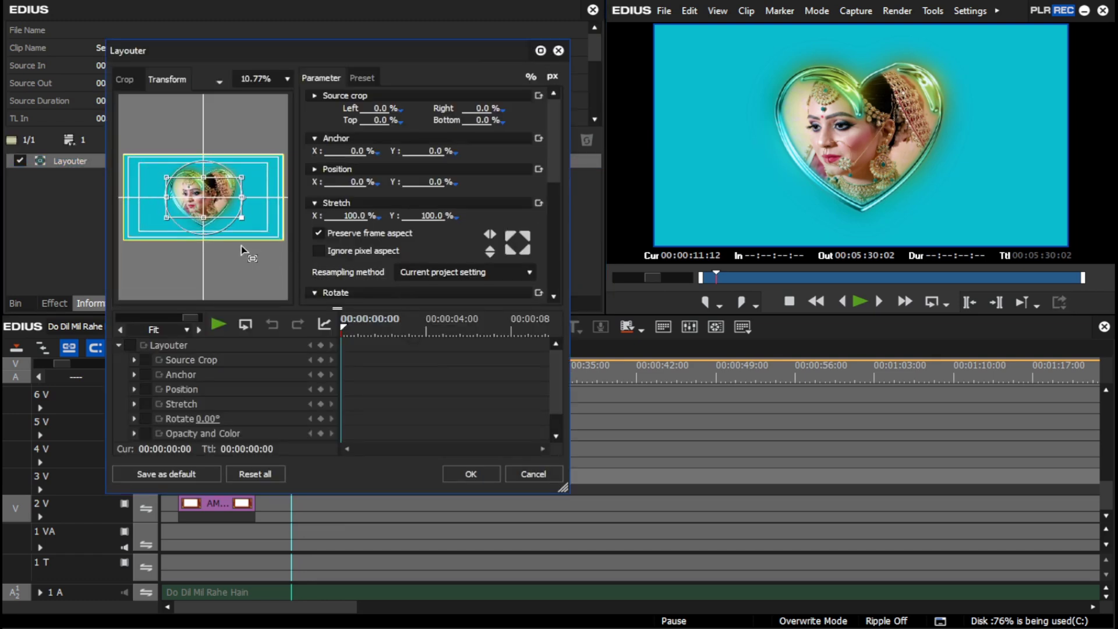
left_click_drag(223, 202, 262, 227)
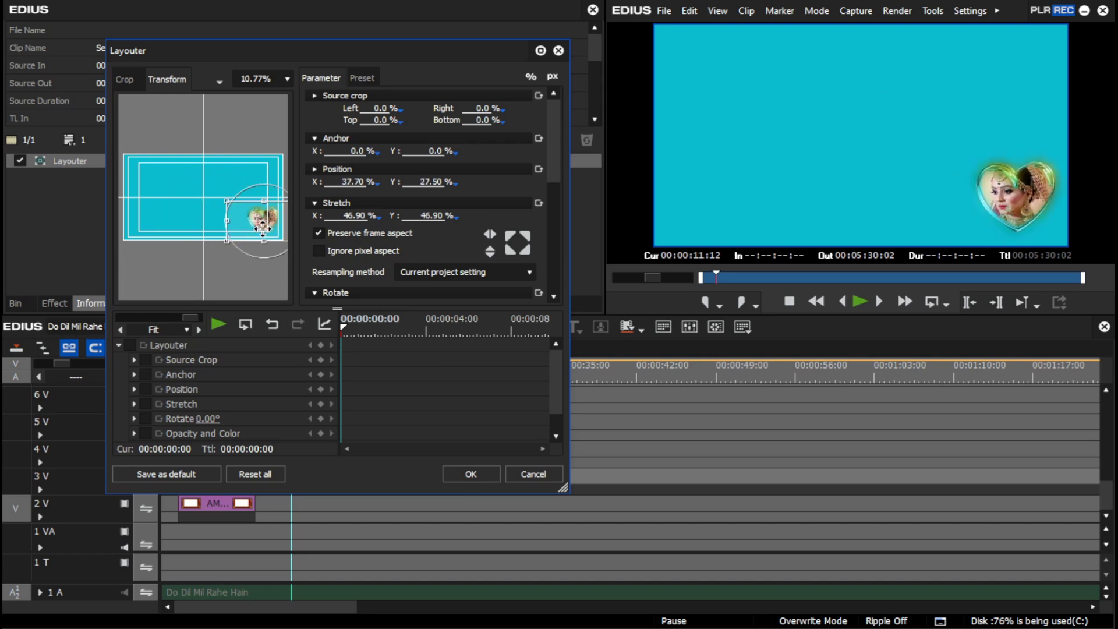
left_click_drag(262, 227, 265, 228)
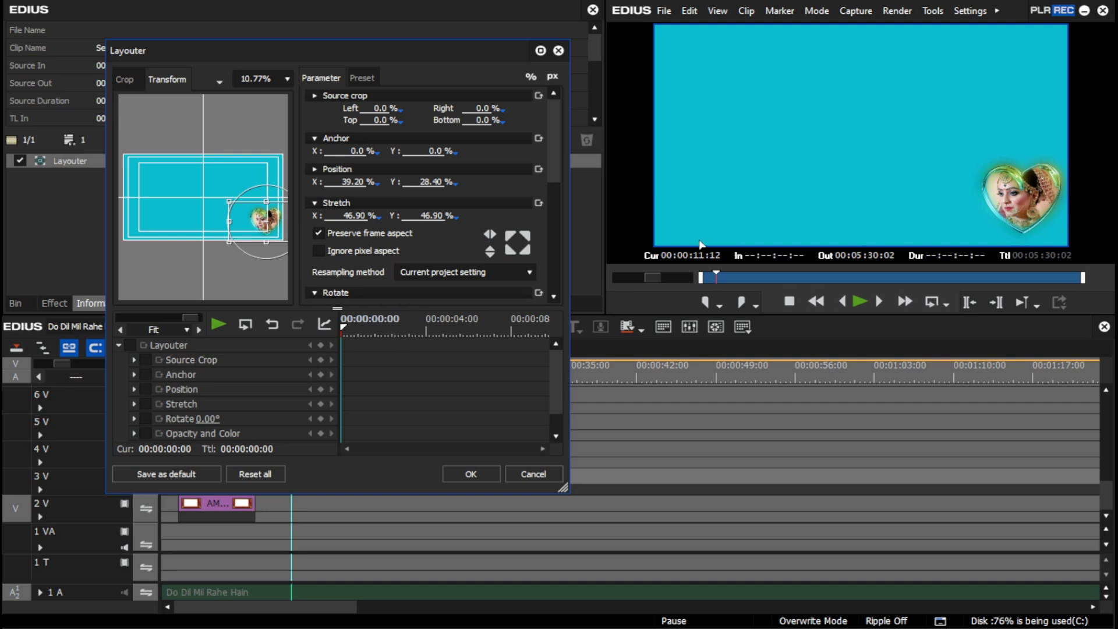
Keyframe all Layouter properties at the clip start, move the heart to the frame's lower-left corner at 00:00:09:18, and play the motion.
left_click(130, 344)
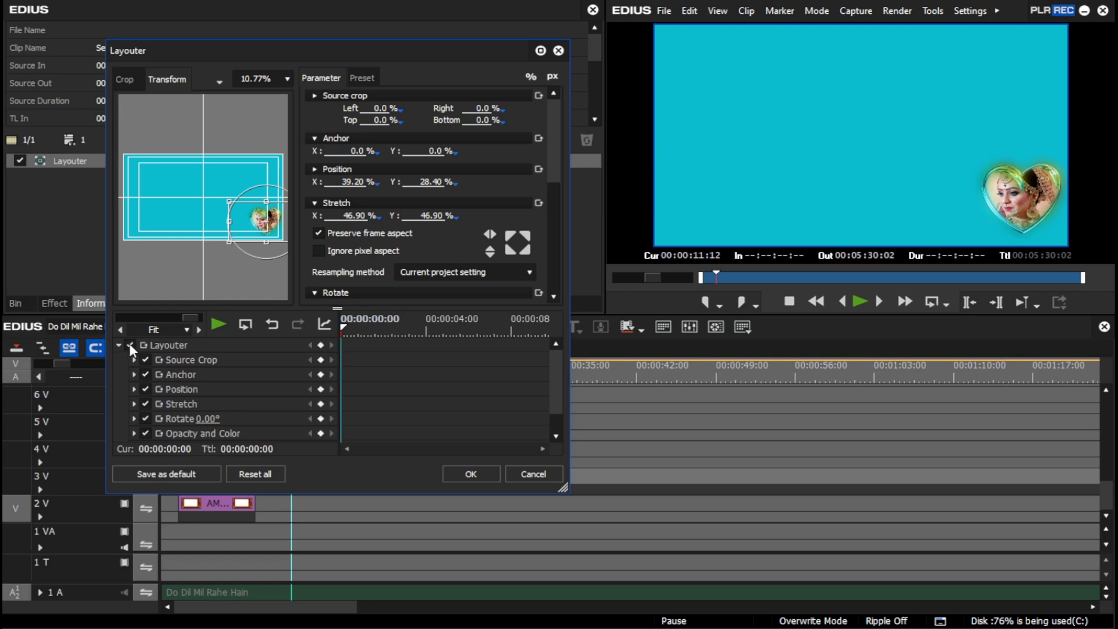
left_click(321, 346)
left_click_drag(459, 328, 581, 326)
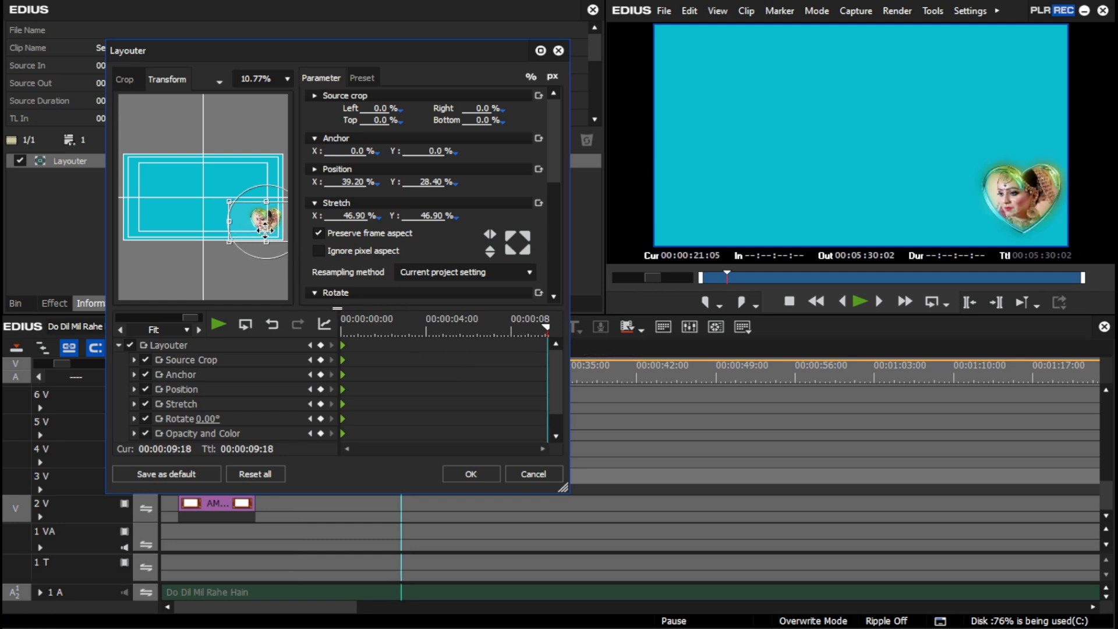
left_click_drag(265, 229, 151, 235)
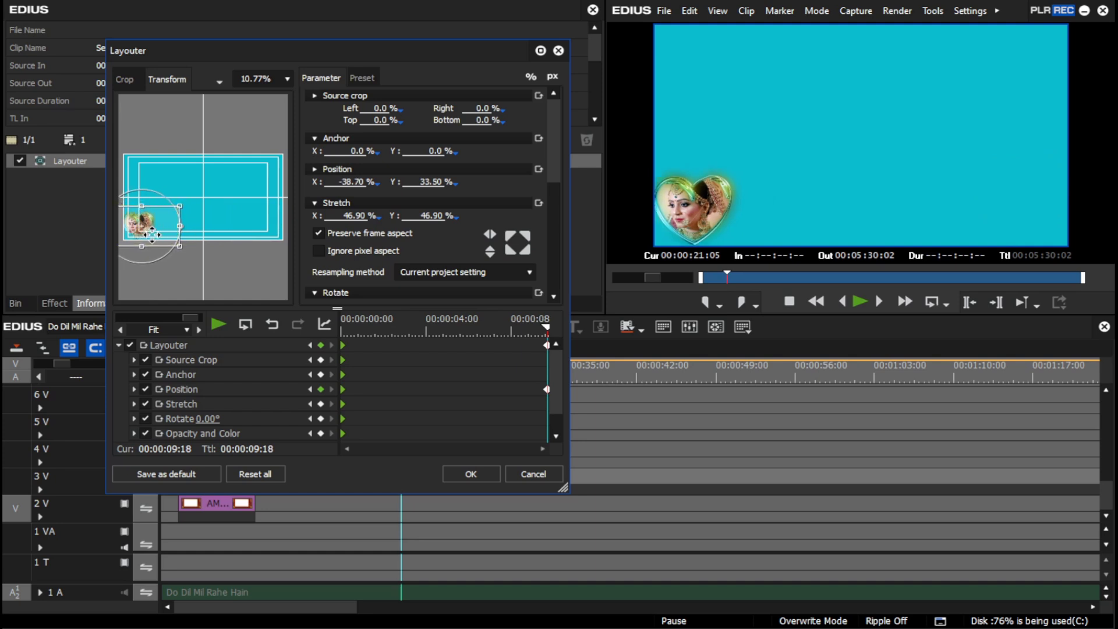
left_click(480, 471)
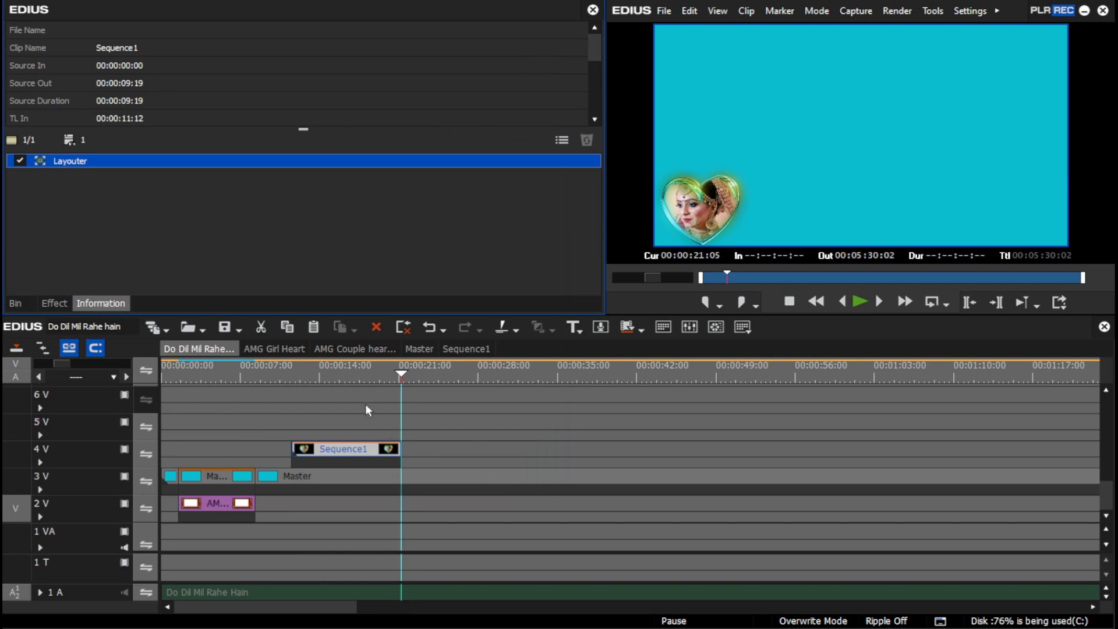
left_click(298, 373)
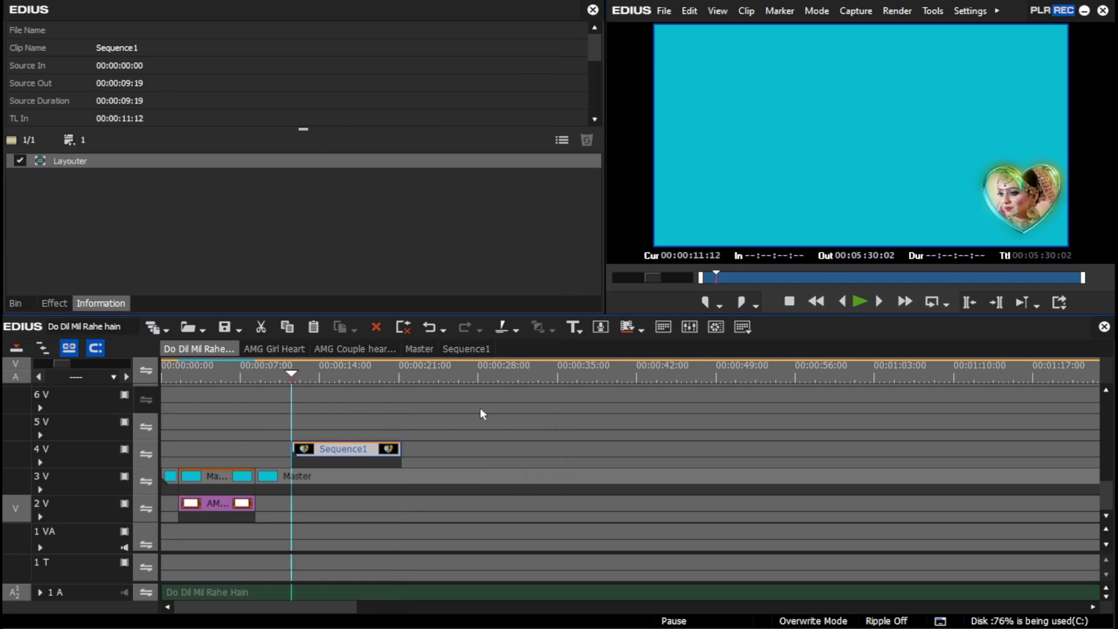
key("space")
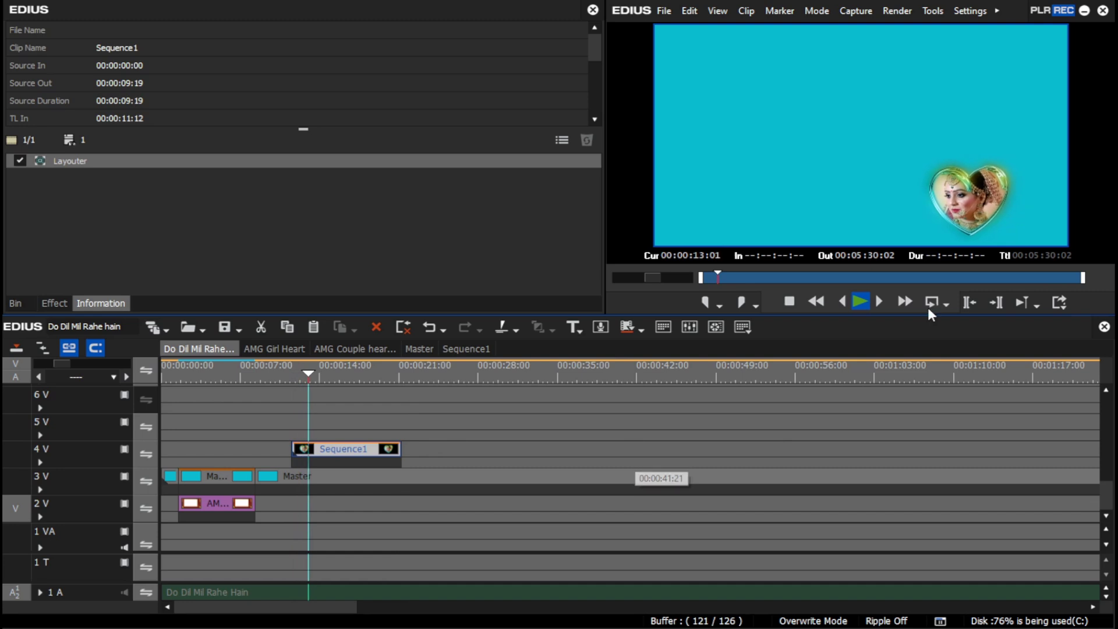
Place the AMG Couple heart sequence on track 5 V at 00:00:11:12 and trim its end to 00:00:21:06, level with Sequence1.
left_click_drag(325, 370, 290, 376)
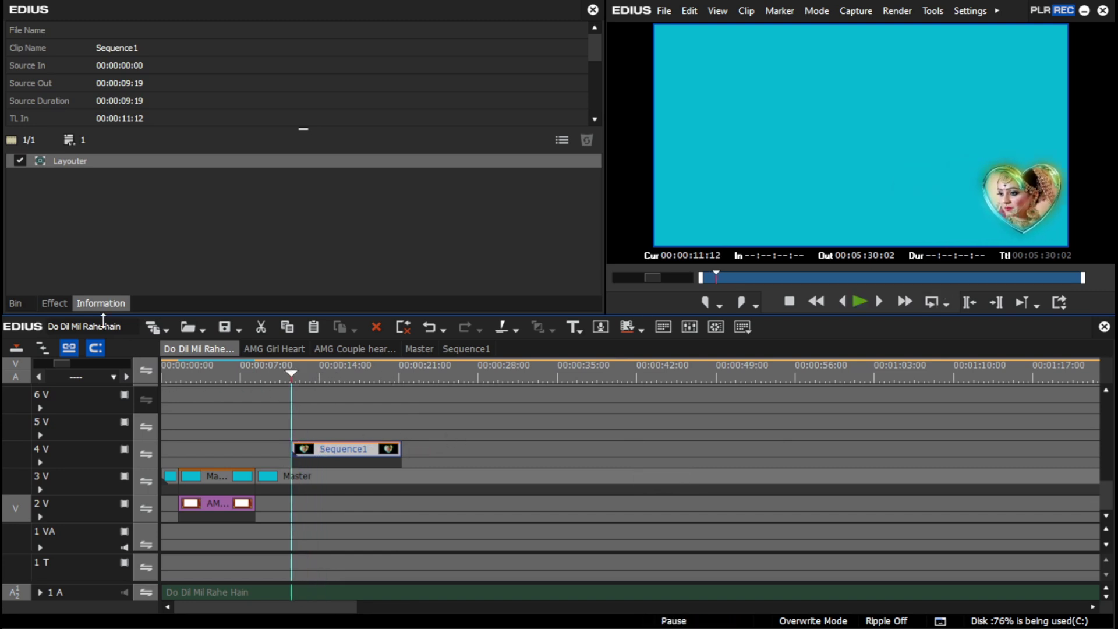
left_click(15, 304)
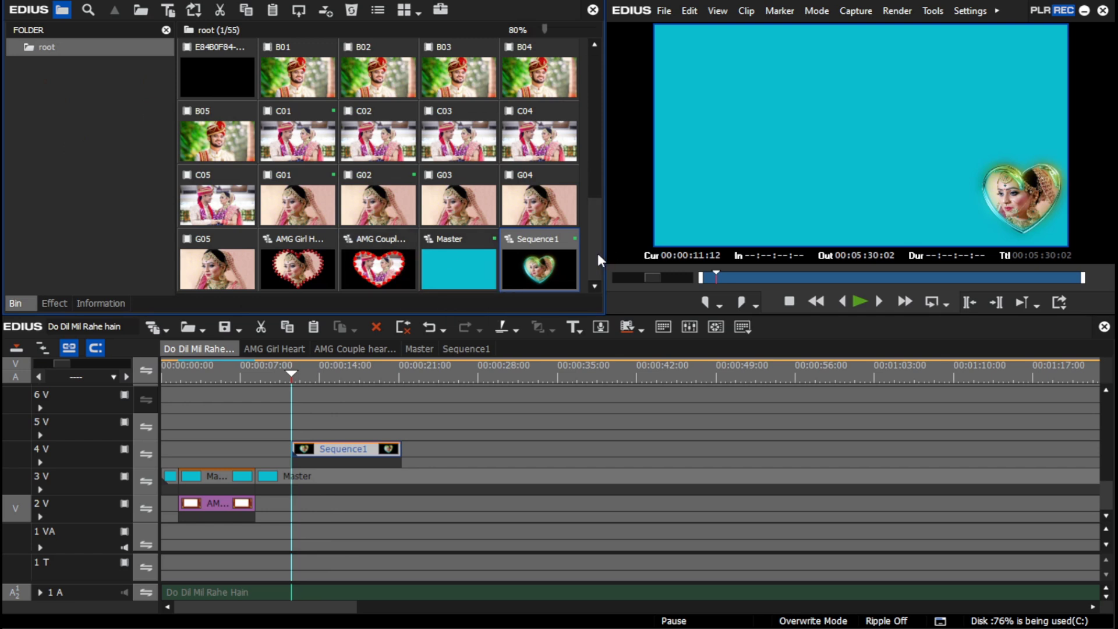
mouse_move(598, 253)
left_mouse_down()
mouse_move(596, 210)
mouse_move(600, 264)
left_mouse_up()
left_click_drag(379, 274, 304, 424)
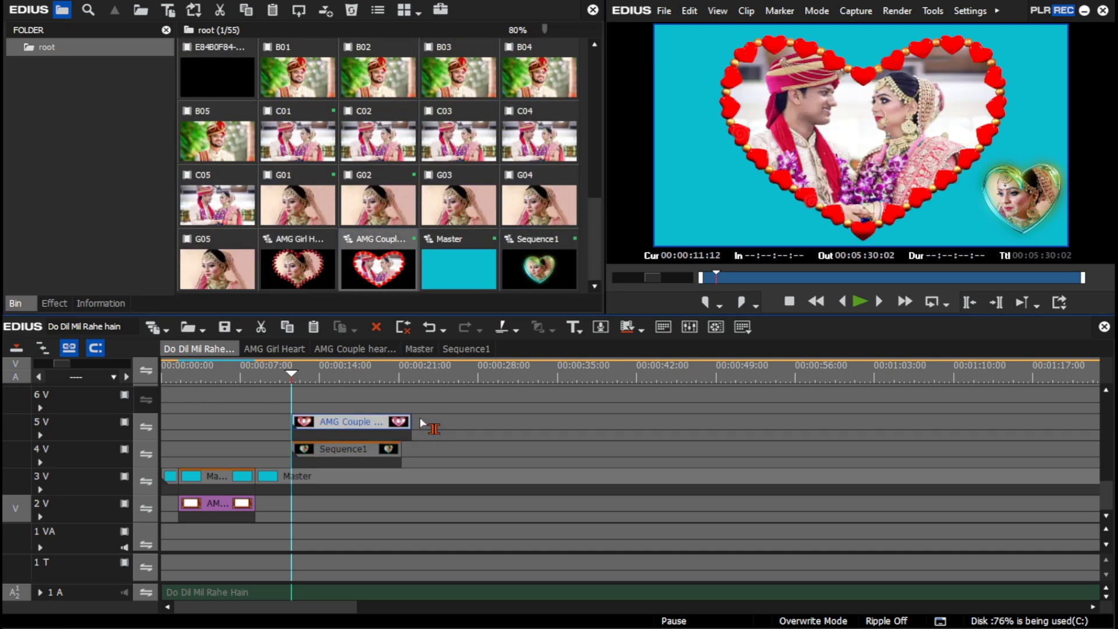
left_click(400, 375)
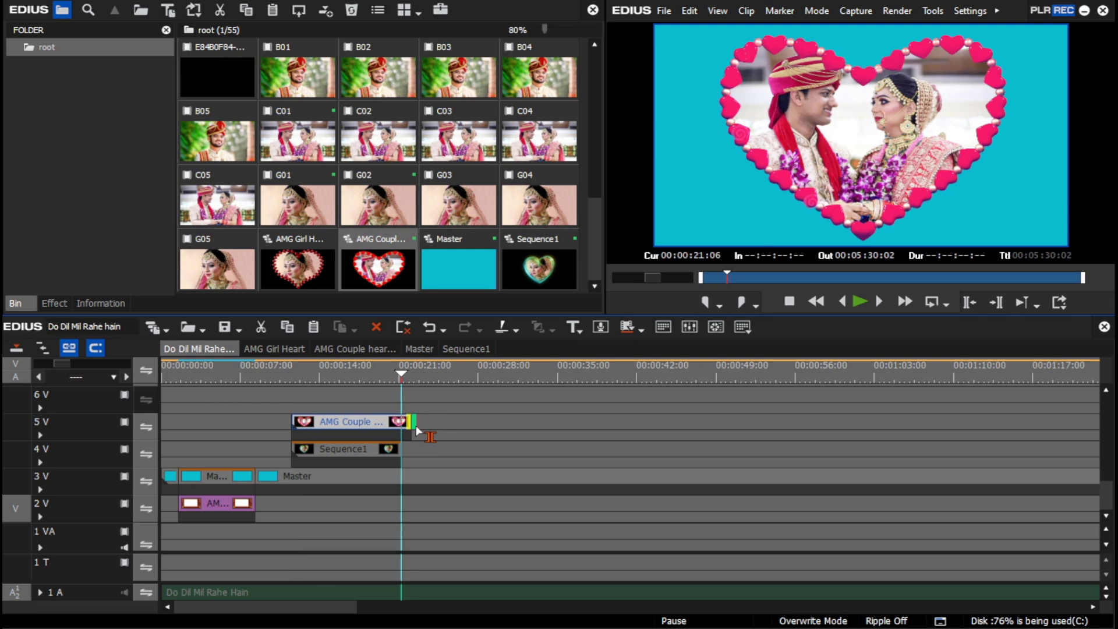
left_click_drag(417, 430, 402, 431)
Scale the AMG Couple heart clip to 30.50% in the Layouter and position it at about X -37.70%, Y -34.40%.
left_click(322, 373)
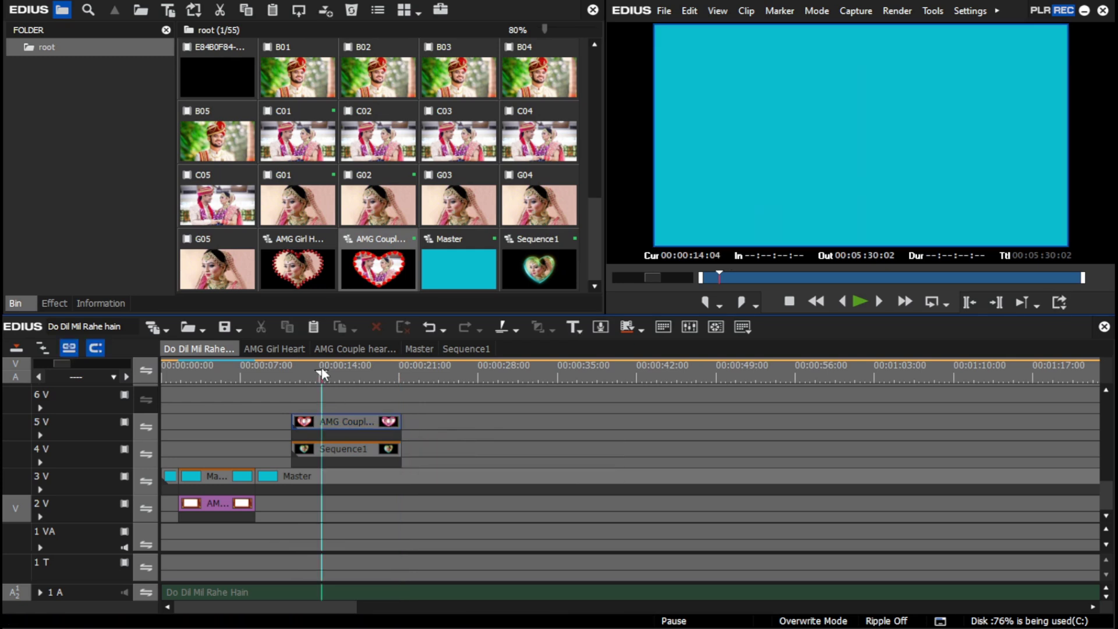
left_click(360, 425)
left_click(100, 303)
double_click(131, 160)
left_click_drag(284, 239, 145, 168)
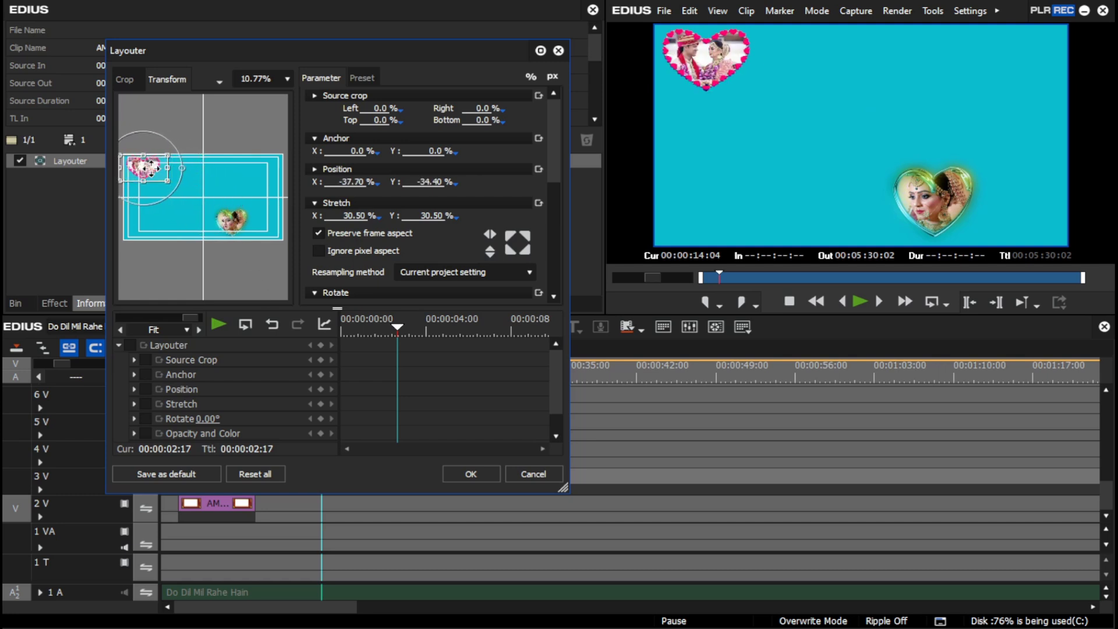
Keyframe all Layouter properties at the clip start and move the couple heart to X -37.90%, Y 33.50% at 00:00:09:18.
left_click_drag(398, 329, 344, 328)
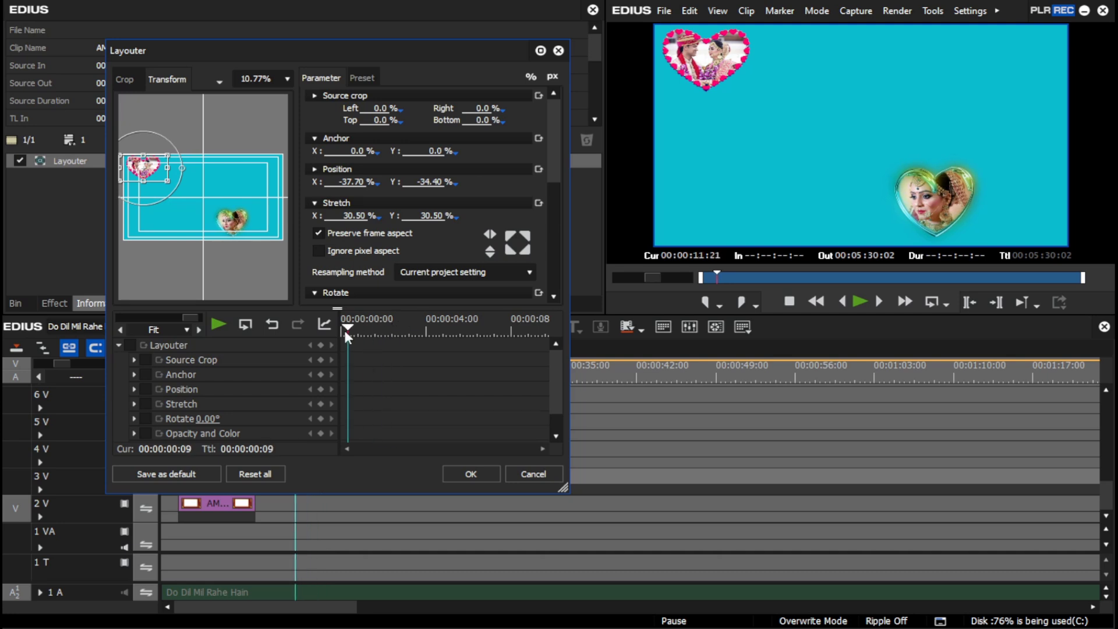
left_click(129, 345)
left_click(321, 345)
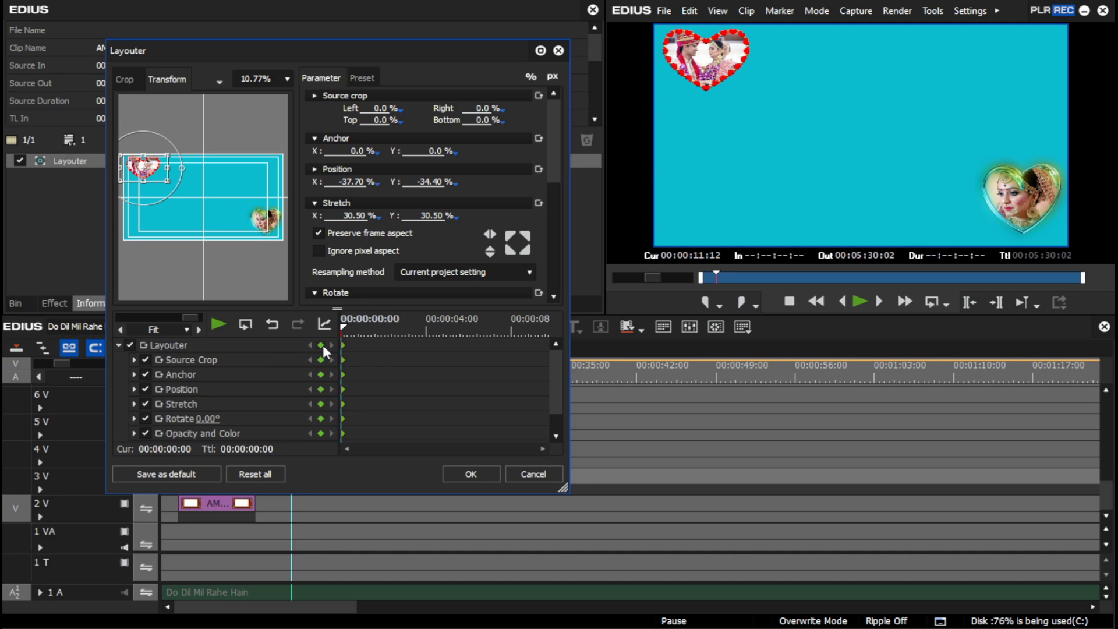
left_click_drag(351, 323, 572, 340)
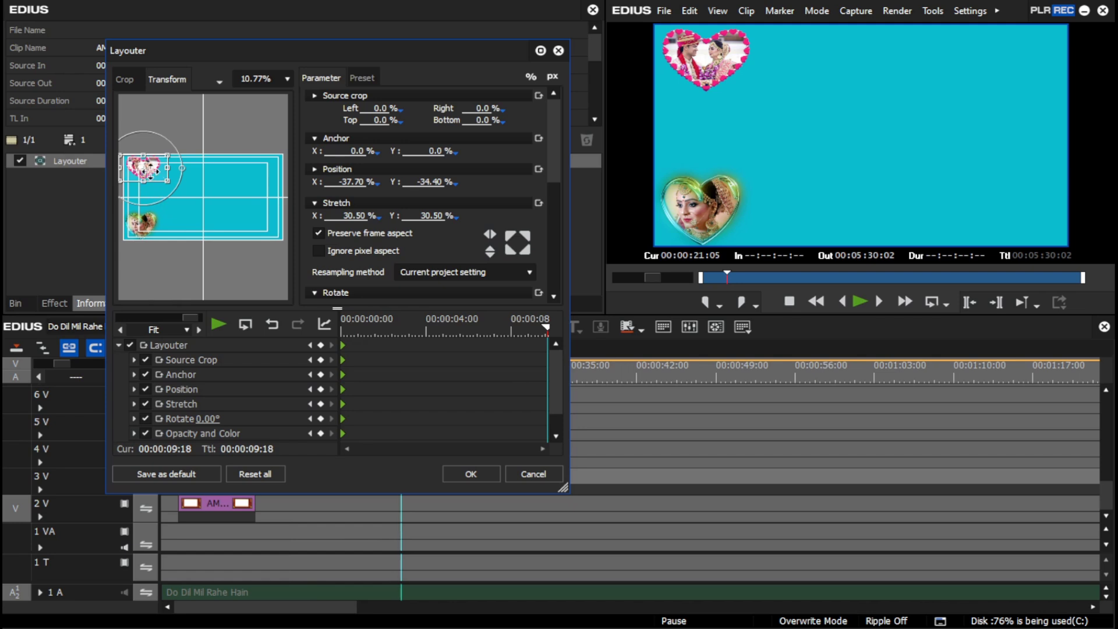
left_click_drag(153, 170, 150, 228)
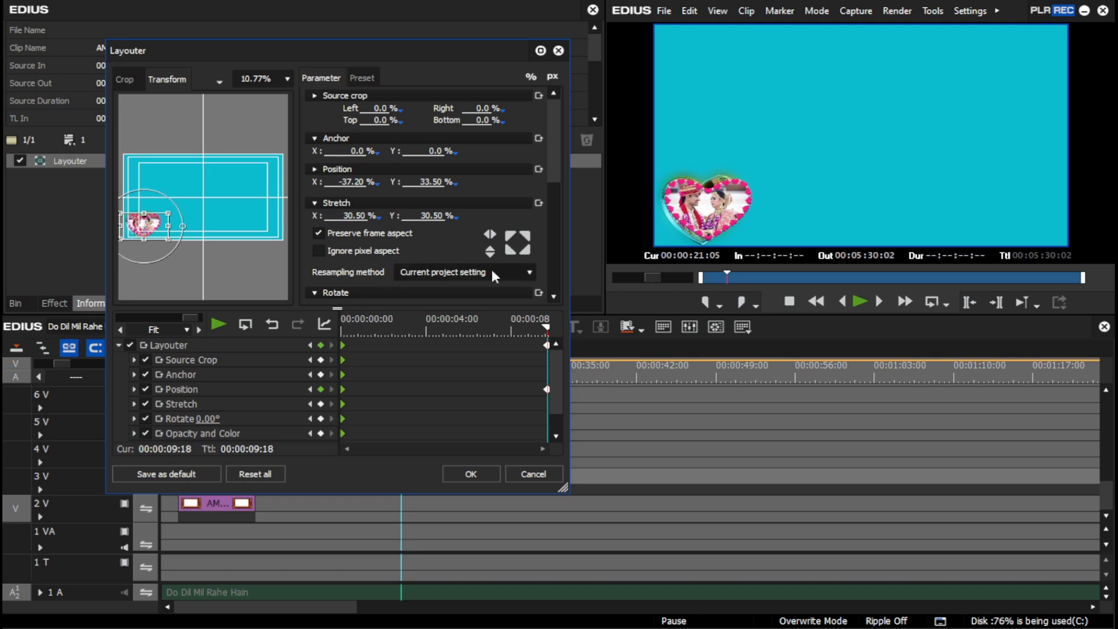
left_click(334, 185)
scroll(348, 183, "down", 10)
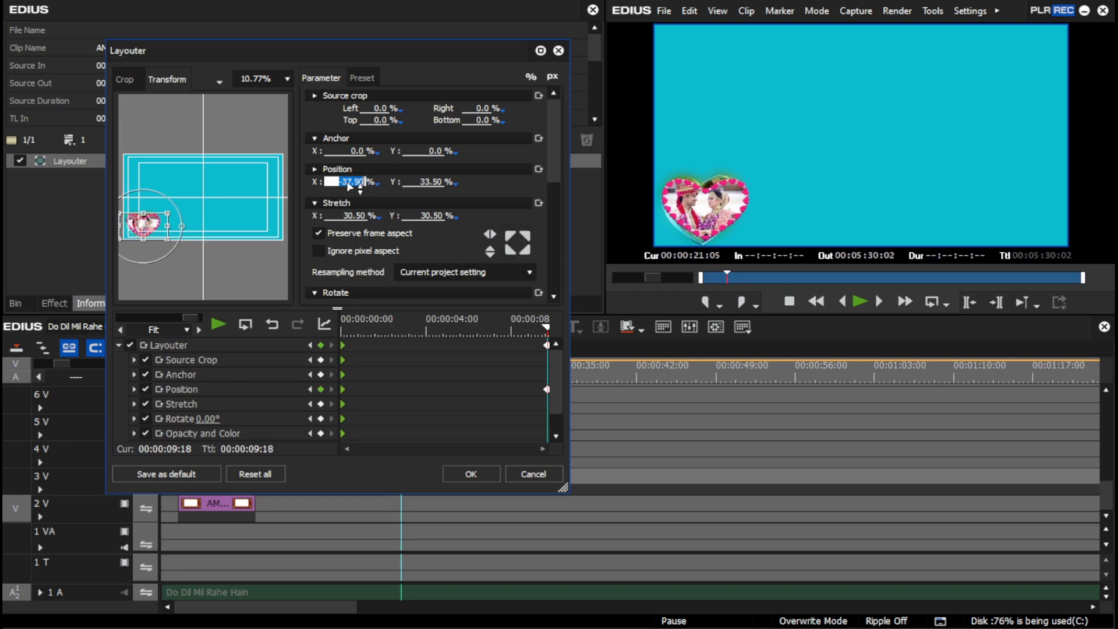
left_click(470, 471)
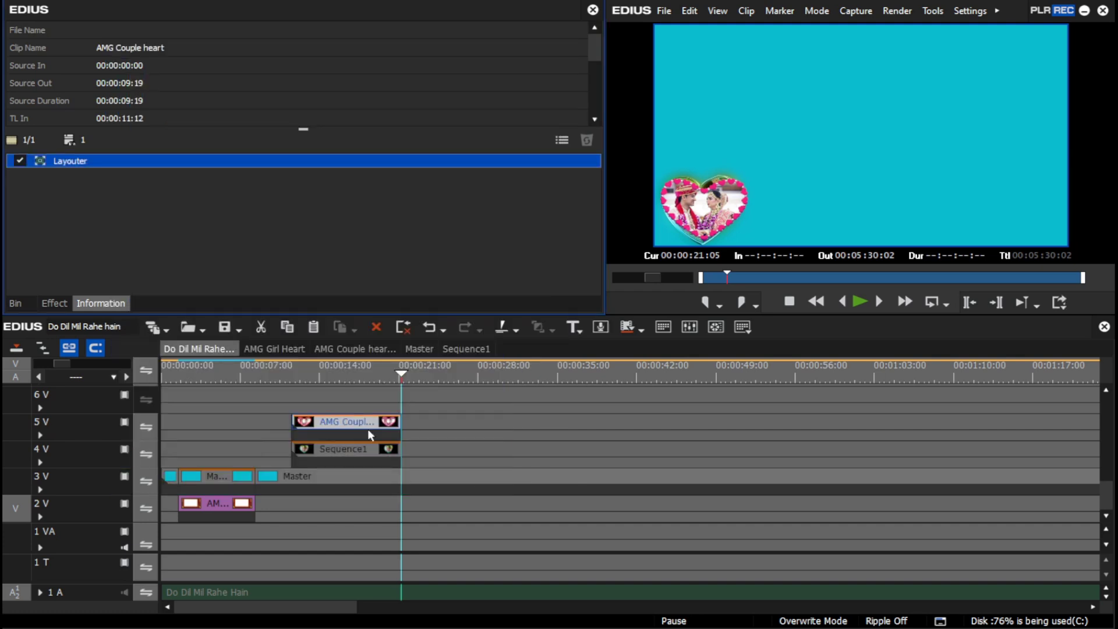
Play and scrub the section from 00:00:11:12 to check the motion of the couple heart and the bride heart together.
left_click(289, 376)
key("space")
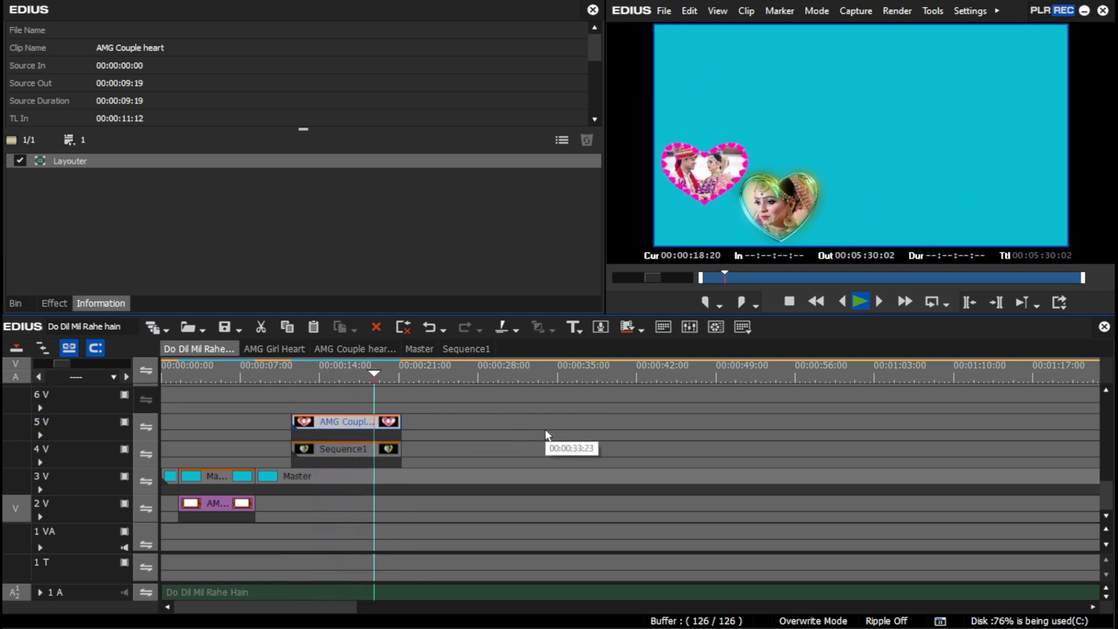
left_click(360, 368)
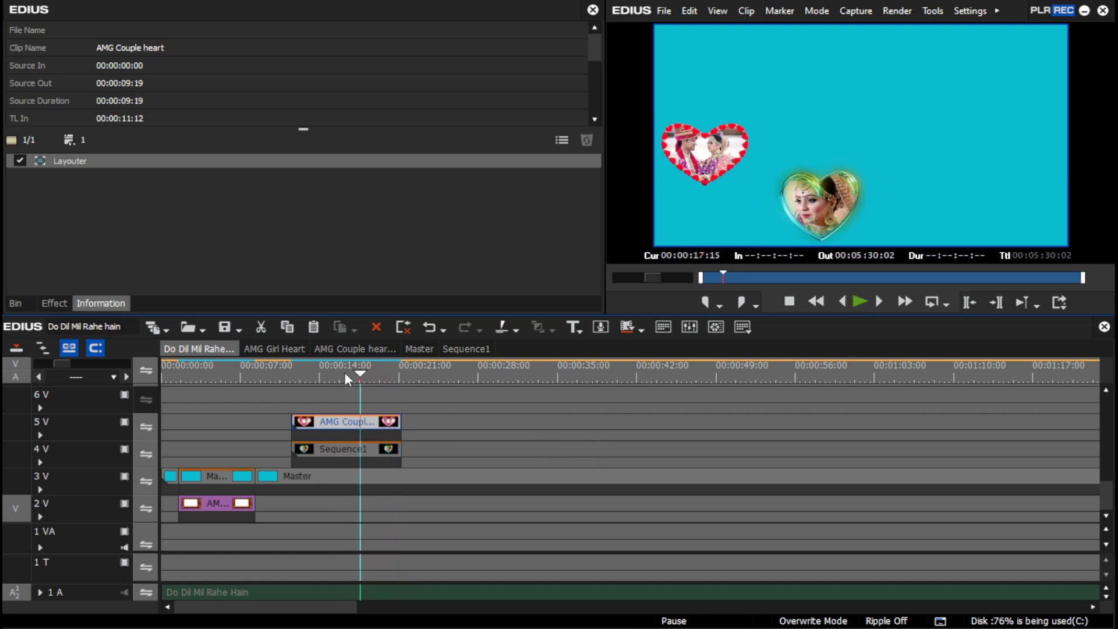
left_click_drag(345, 372, 328, 373)
key("space")
key("space")
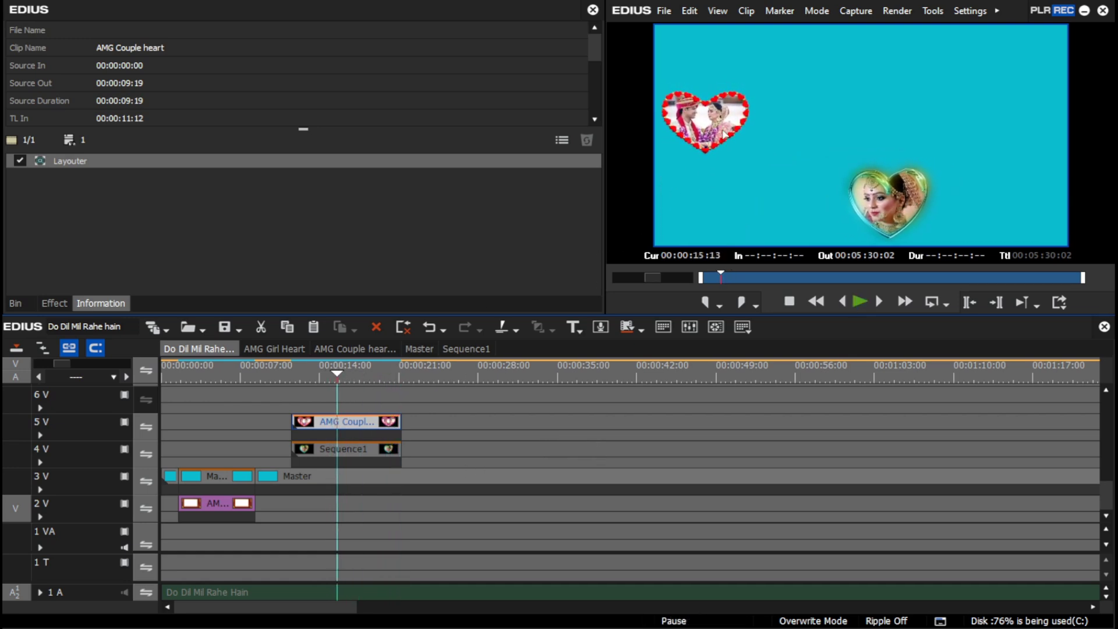
key("space")
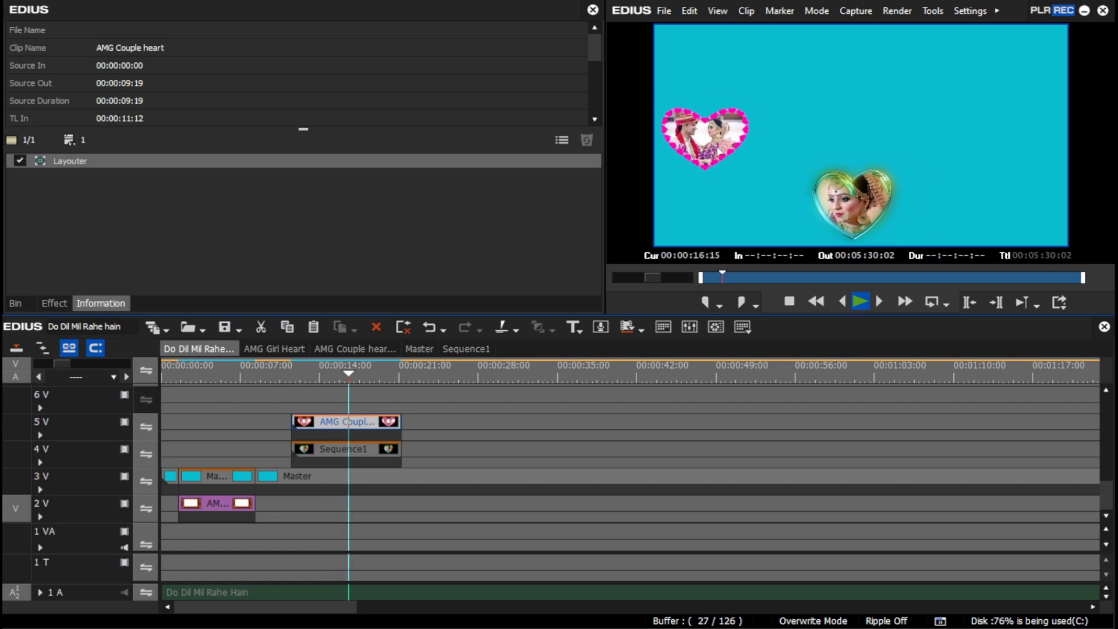
key("space")
left_click_drag(357, 381, 370, 385)
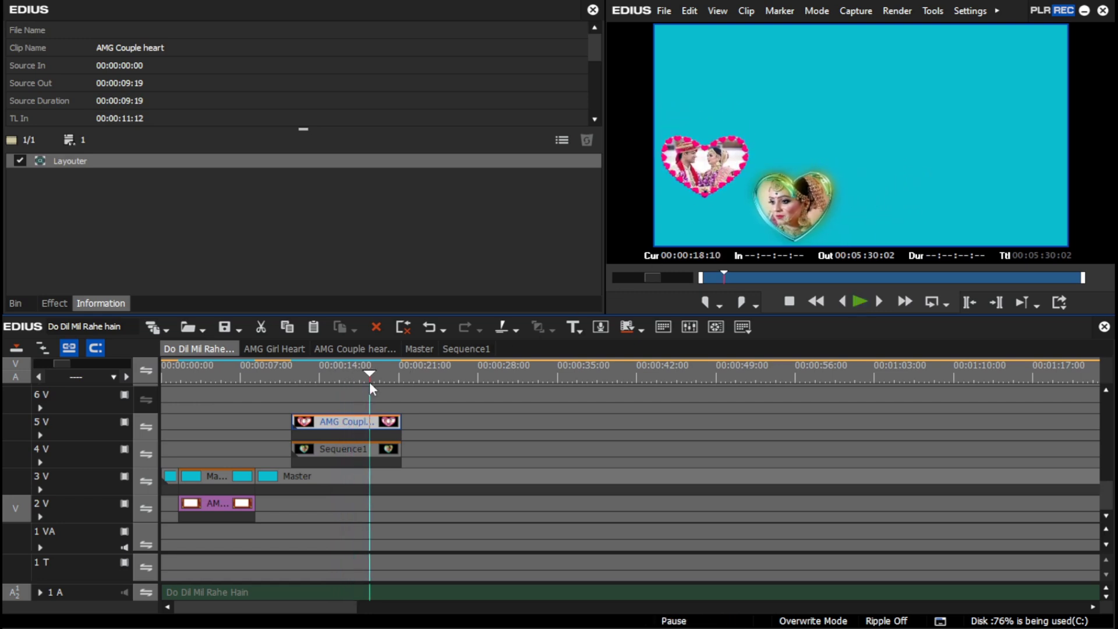
Open the AMG Couple heart sequence from the bin, go to its start and open the C01 clip's Layouter.
left_click(14, 303)
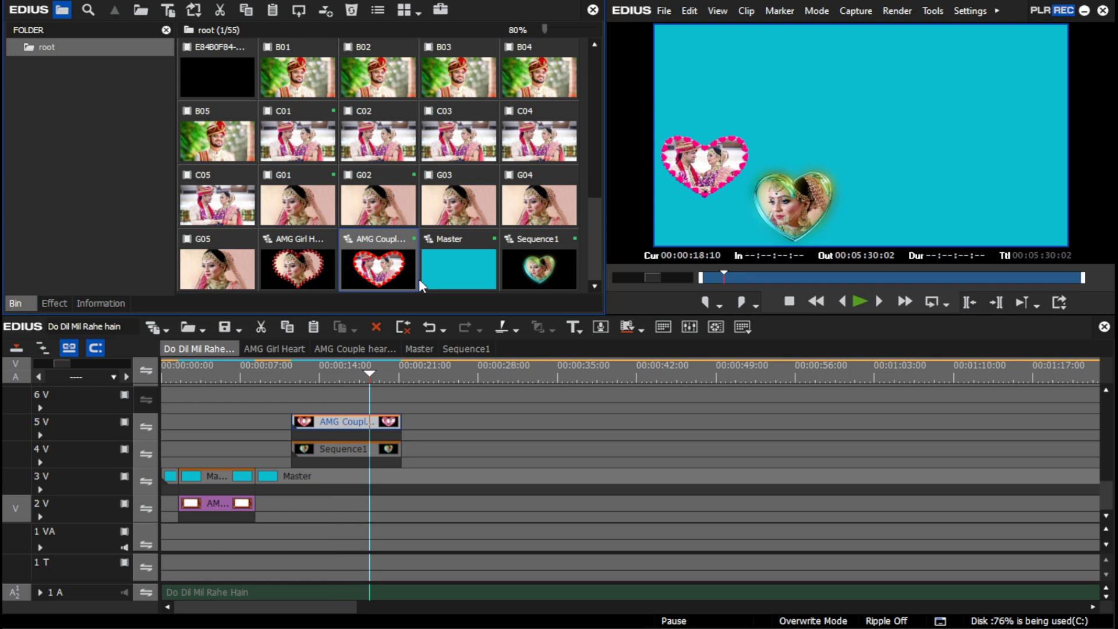
mouse_move(596, 215)
left_mouse_down()
mouse_move(599, 162)
mouse_move(593, 209)
left_mouse_up()
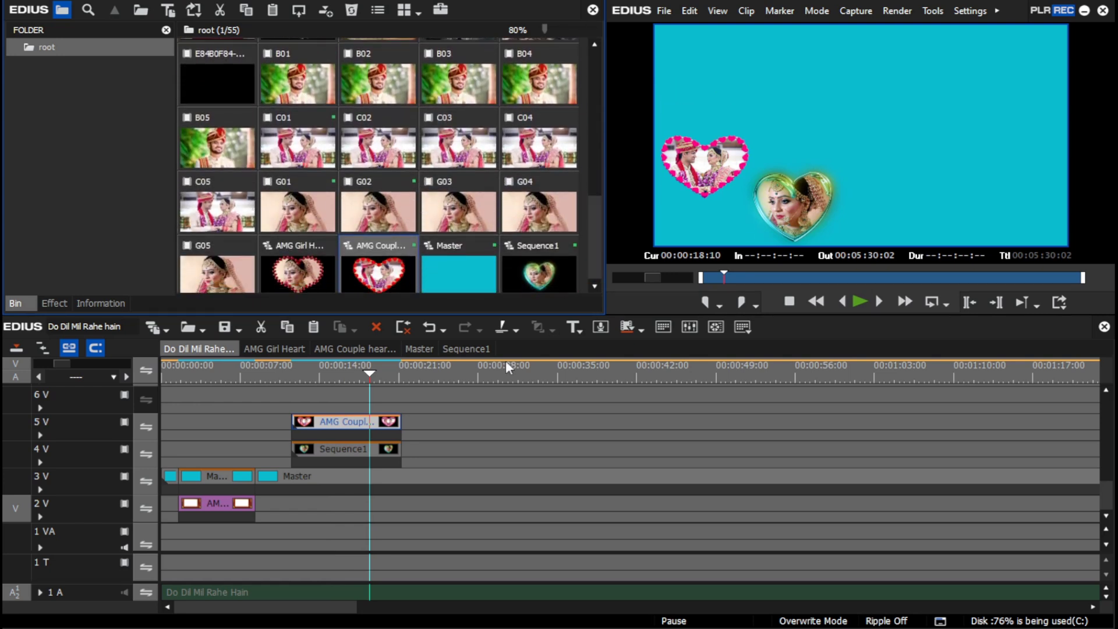
double_click(384, 289)
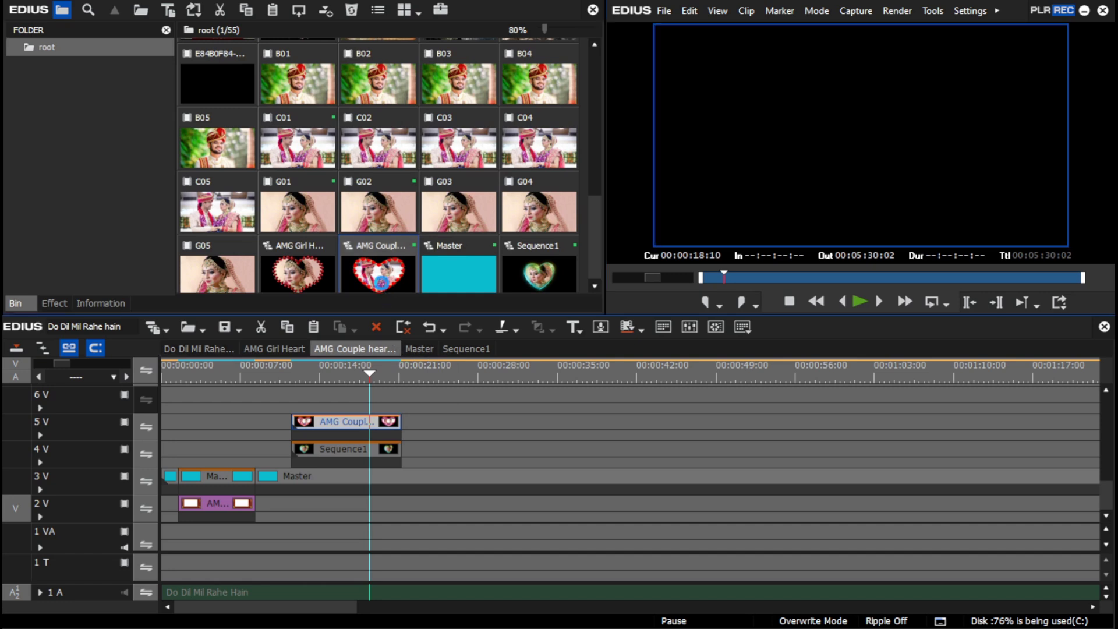
left_click_drag(333, 378, 155, 390)
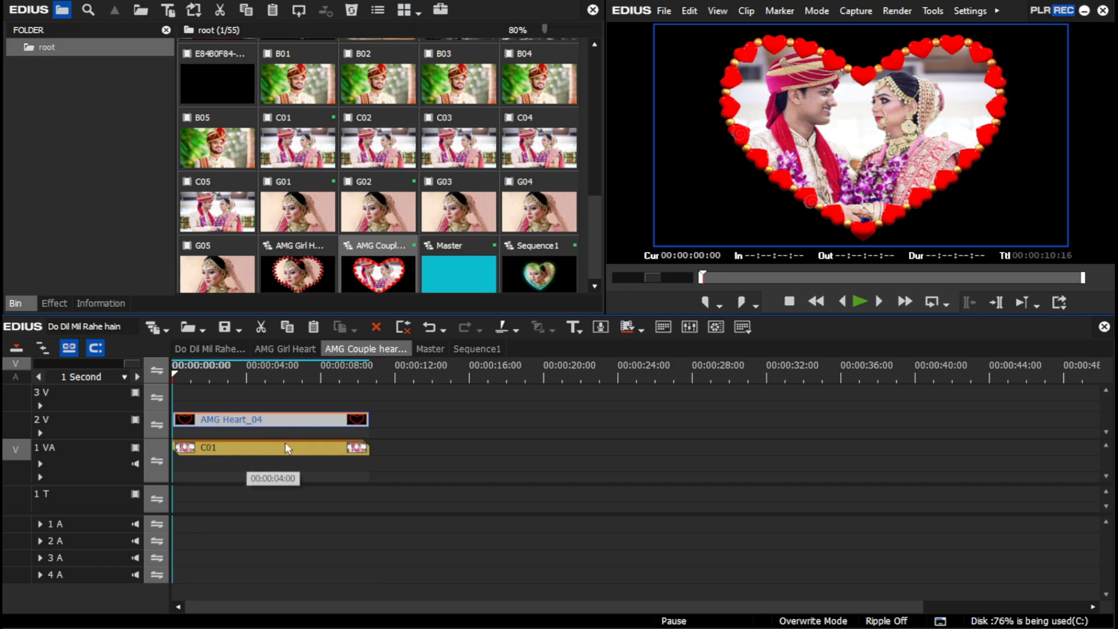
left_click(301, 448)
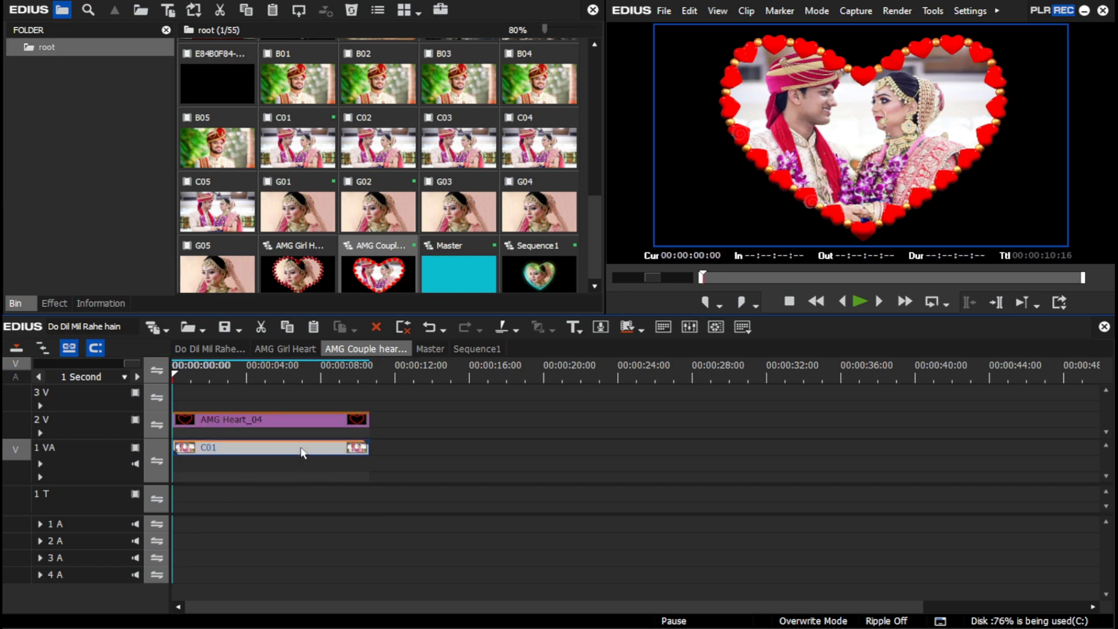
left_click(114, 301)
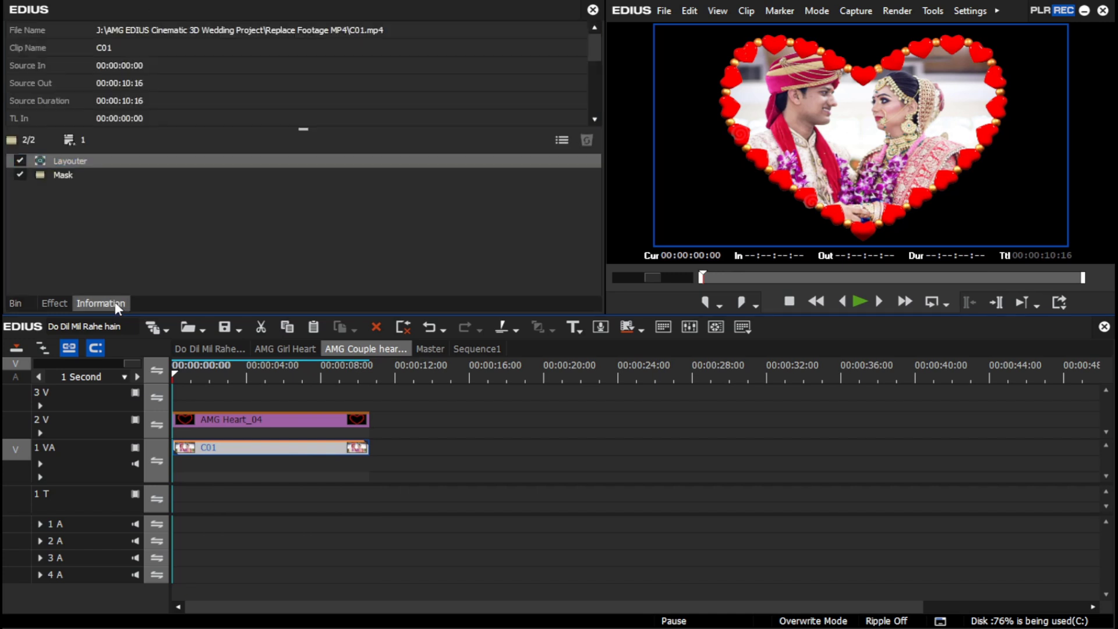
double_click(127, 160)
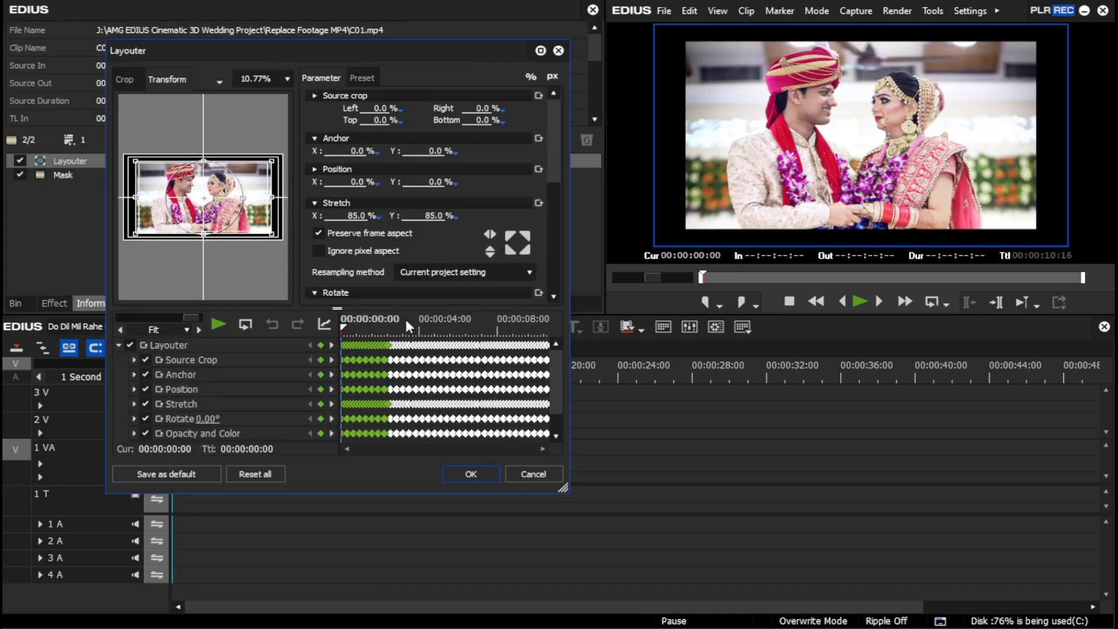
Examine C01's repeating stretch keyframes every four frames from the clip start, play the pulse animation and close the Layouter.
left_click_drag(196, 318, 120, 318)
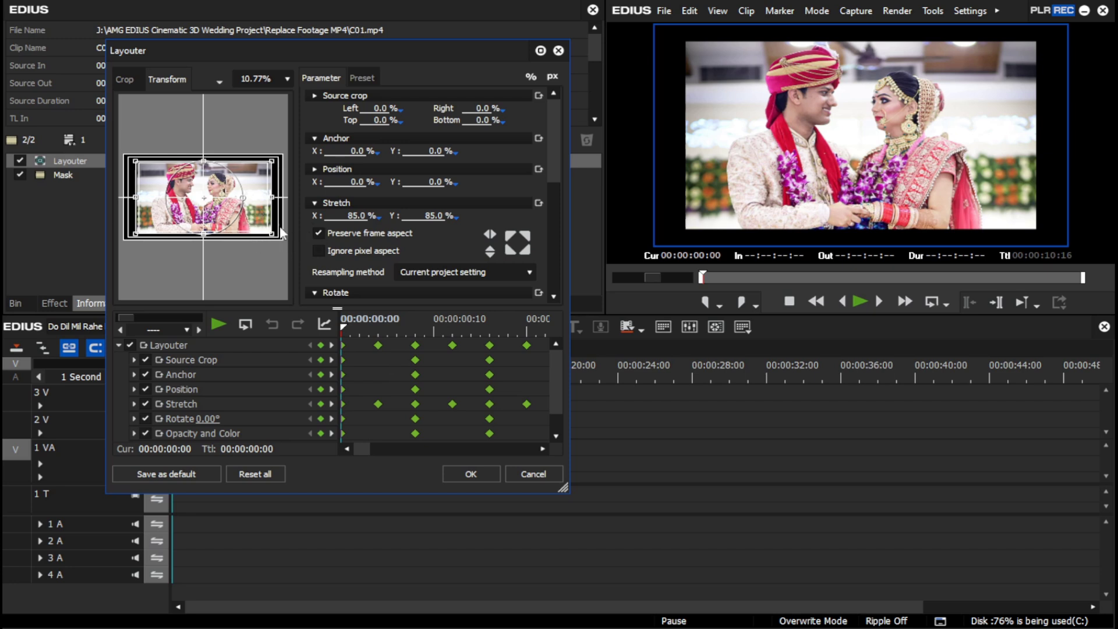
left_click_drag(351, 330, 341, 330)
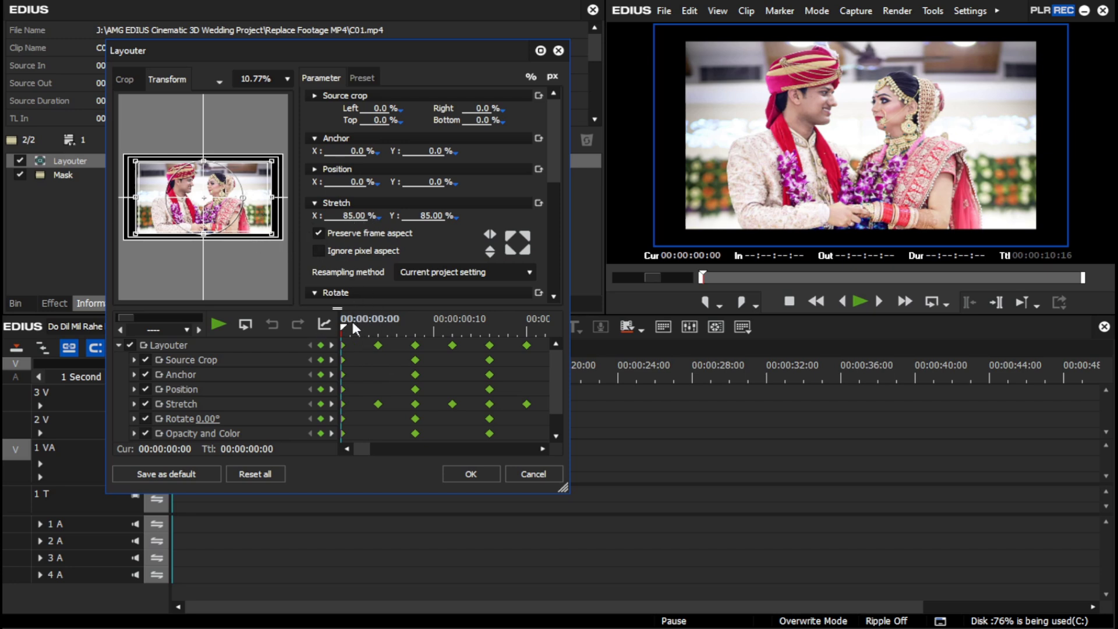
key("Right")
key("Right")
key("Right")
key("Right")
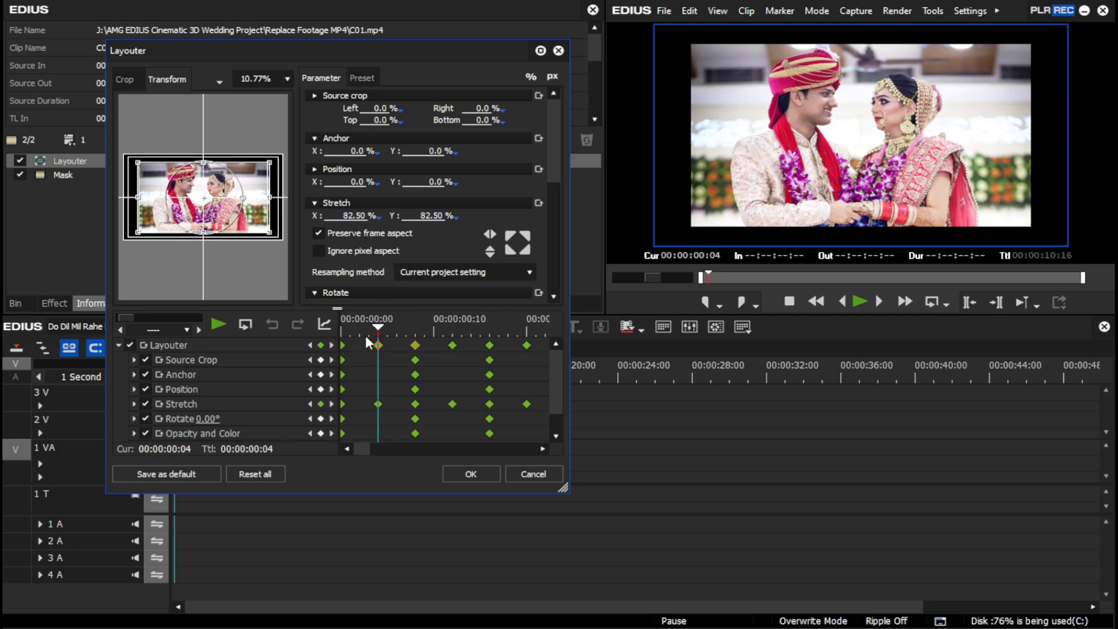
left_click(416, 342)
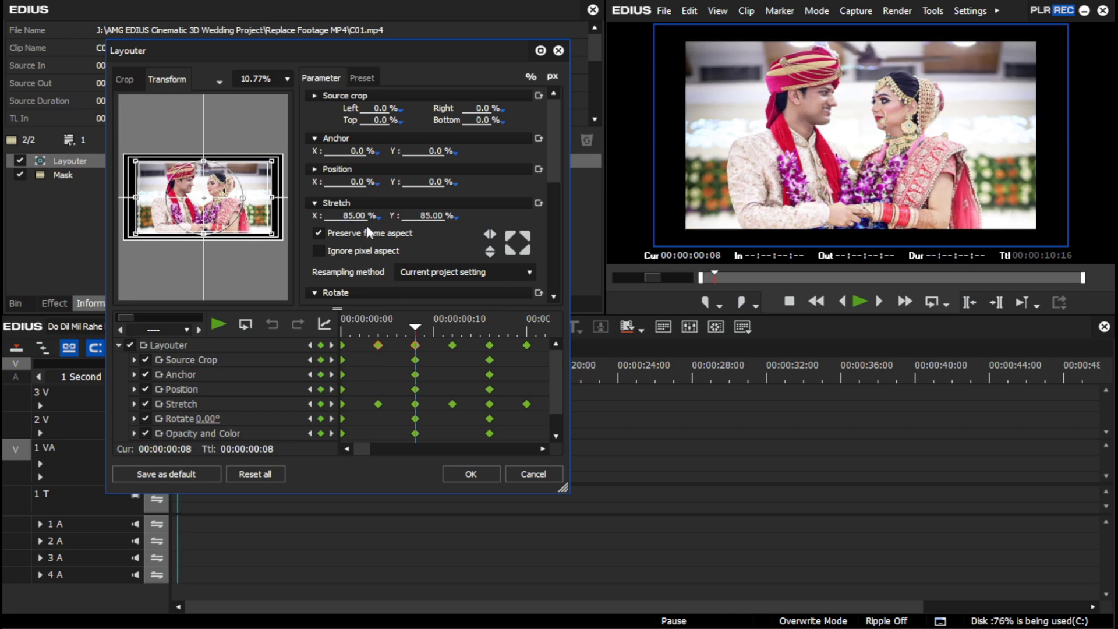
left_click_drag(417, 324, 310, 336)
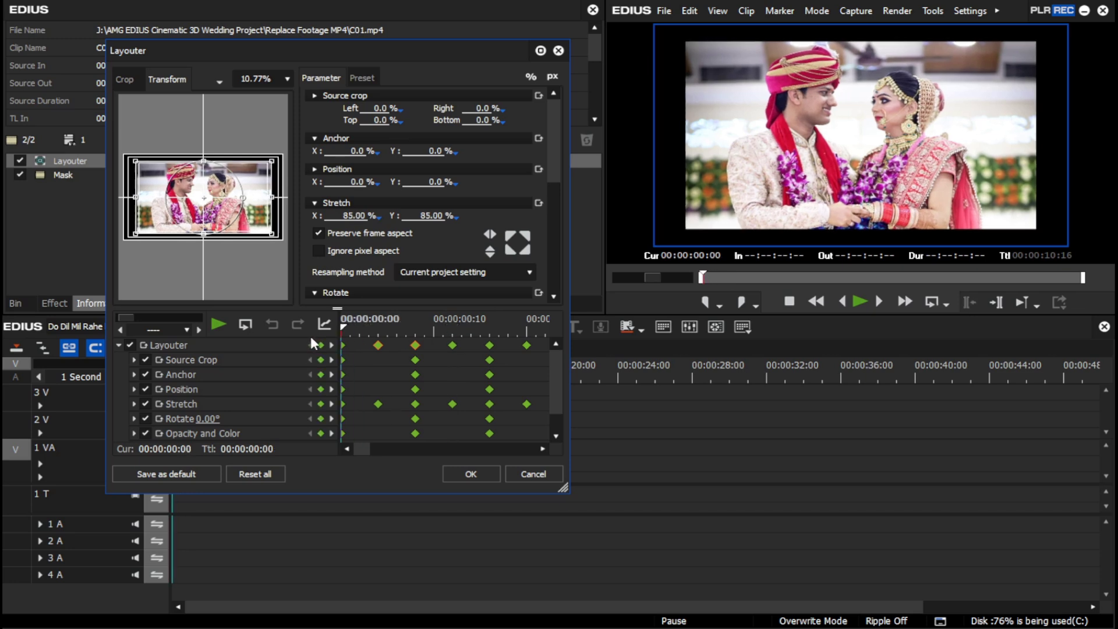
key("space")
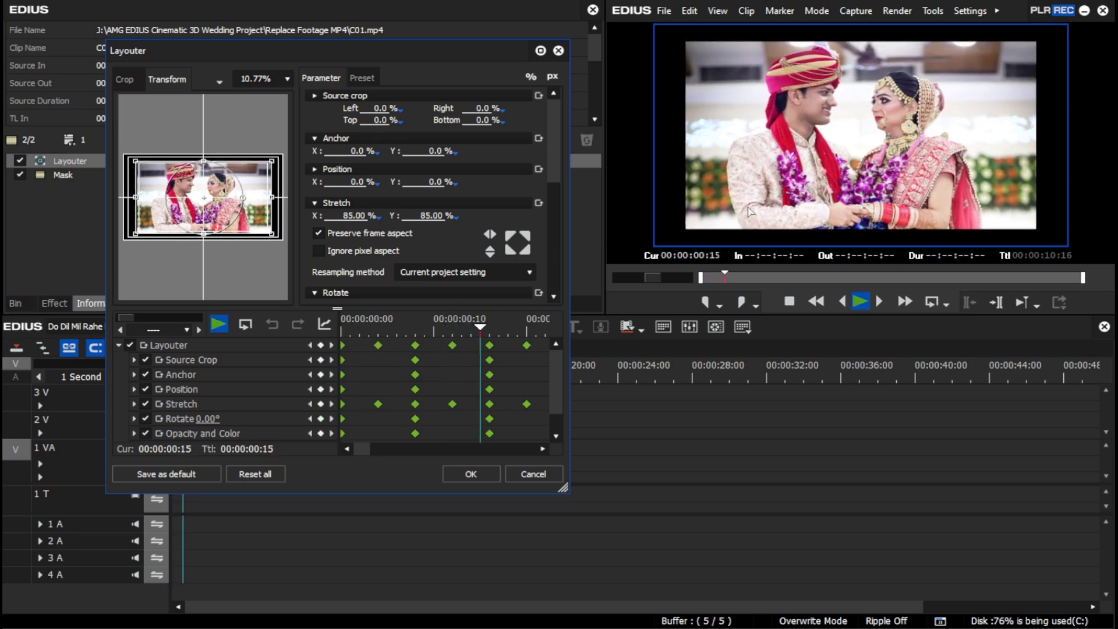
key("space")
key("space")
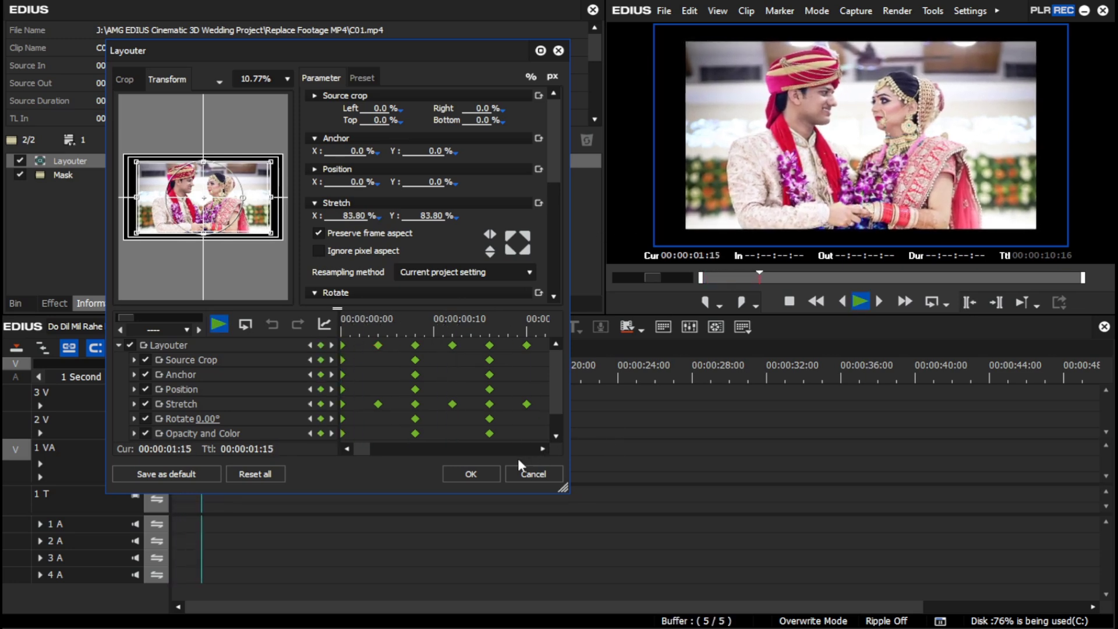
left_click(483, 470)
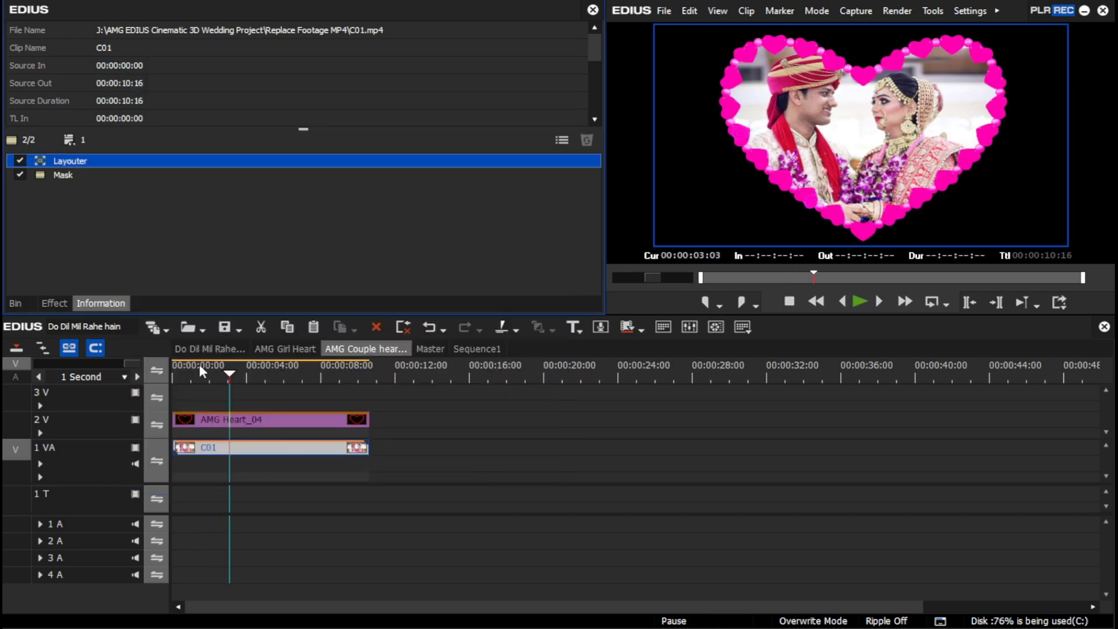
Play the AMG Couple heart sequence from its start and return to the Do Dil Mil Rahe Hain sequence.
left_click_drag(224, 378, 139, 378)
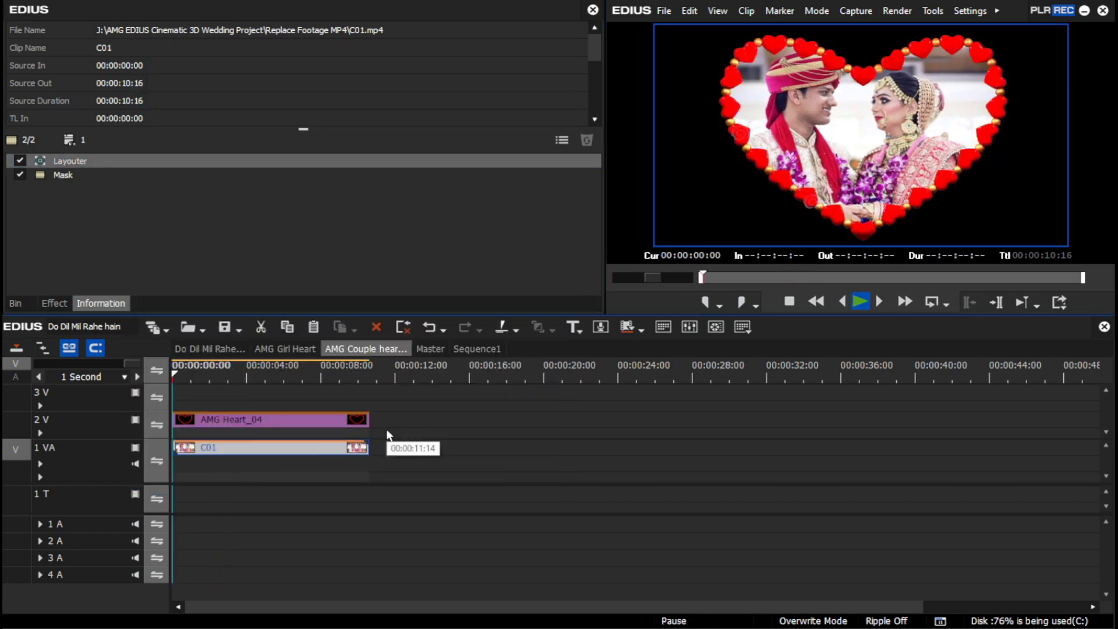
key("space")
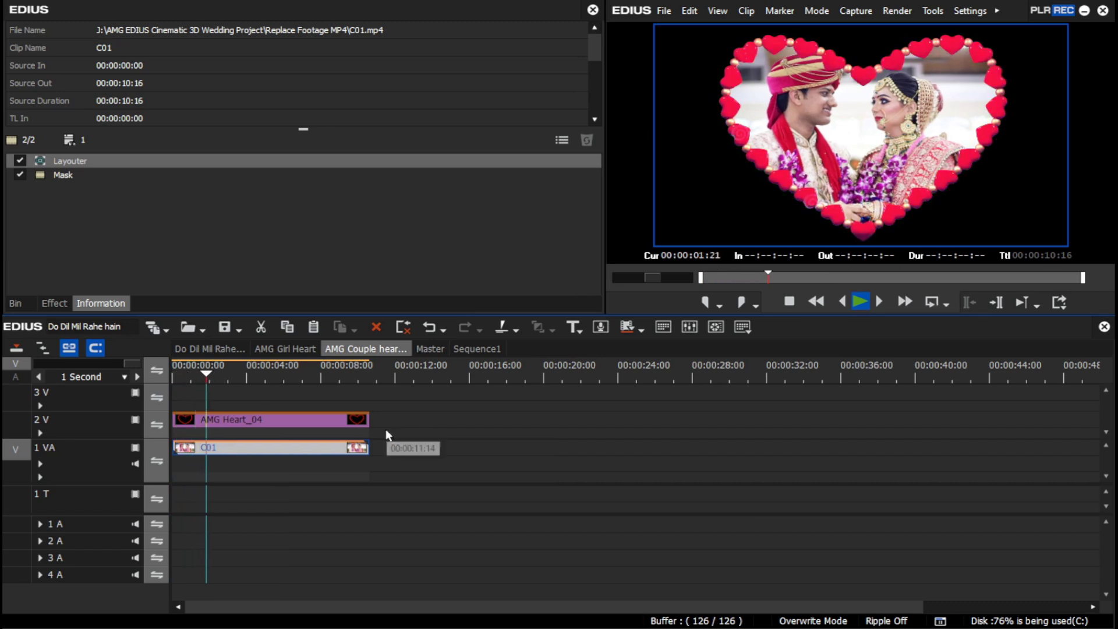
key("space")
left_click(208, 349)
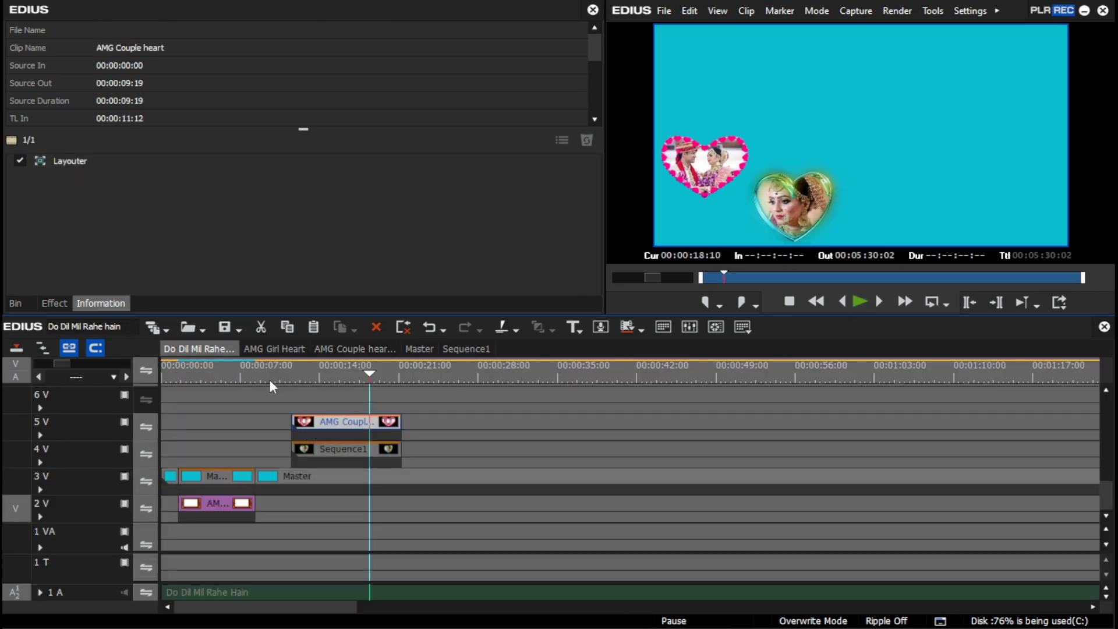
Play the couple and bride heart section of the timeline to check both hearts moving together.
left_click_drag(58, 366, 78, 362)
left_click_drag(309, 382, 195, 397)
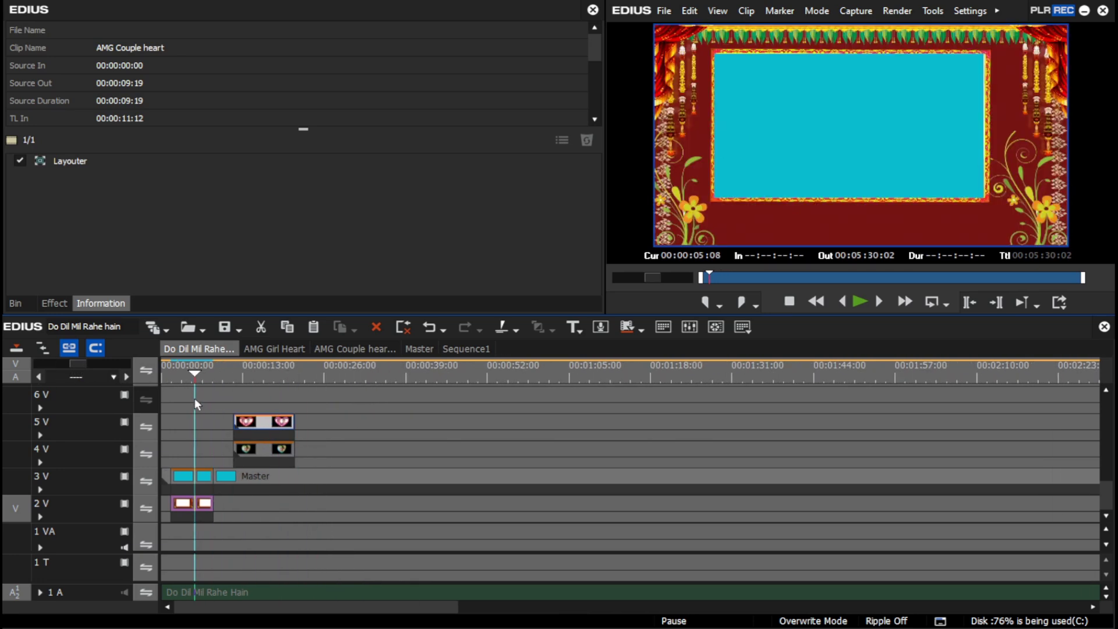
left_click(238, 375)
key("space")
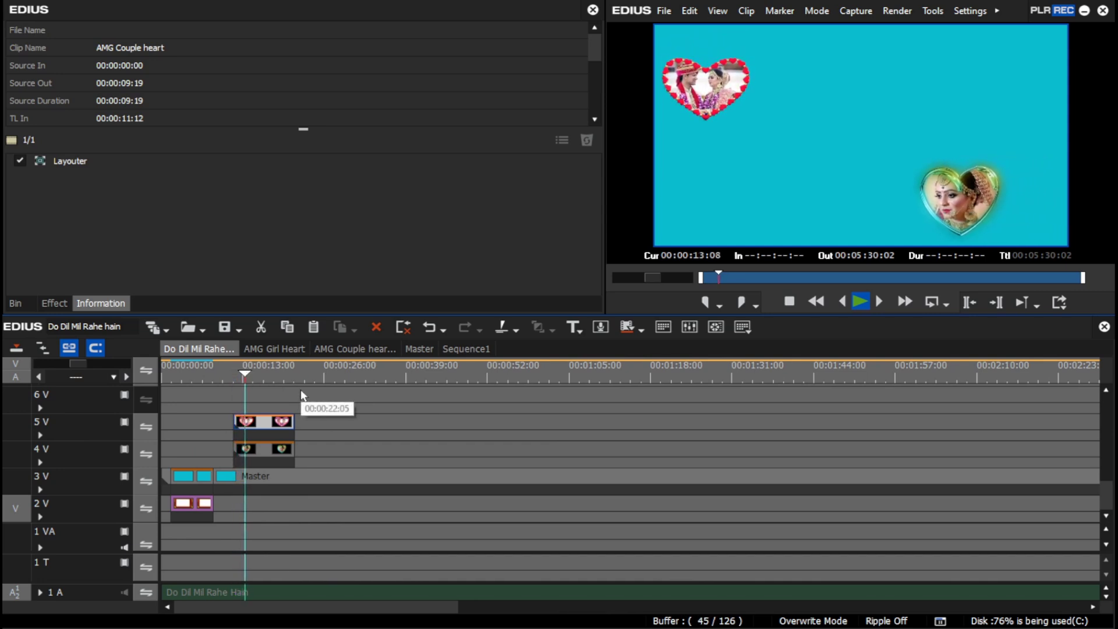
key("space")
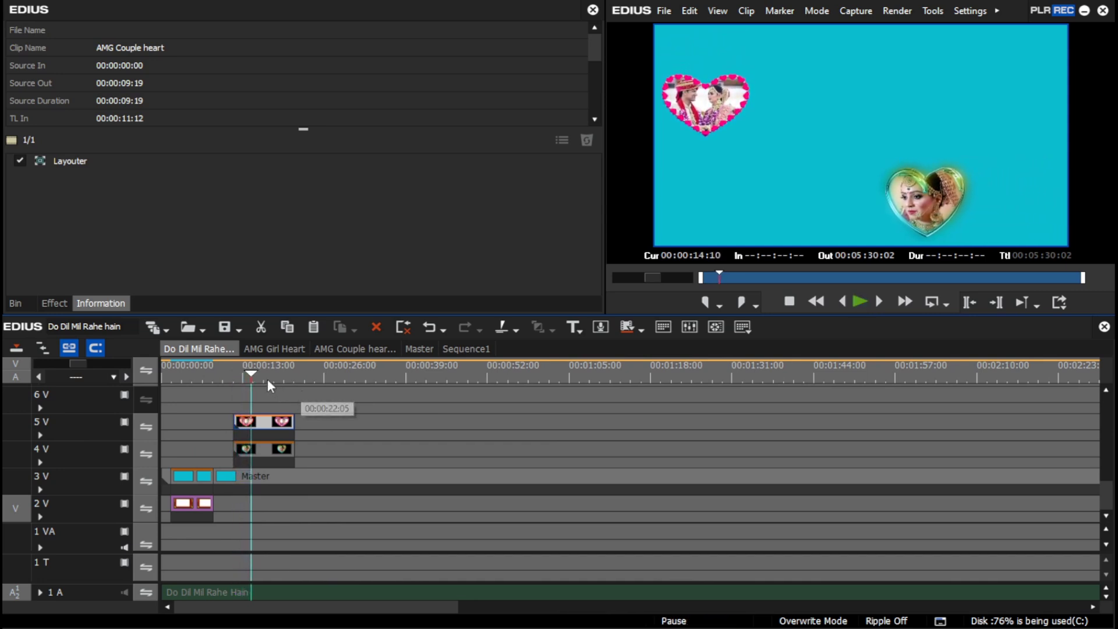
Split the Master clip at 00:00:11:12 and 00:00:21:06, and raise that segment to 4V with the two heart clips on 5V and 6V.
left_click(233, 375)
left_click(279, 482)
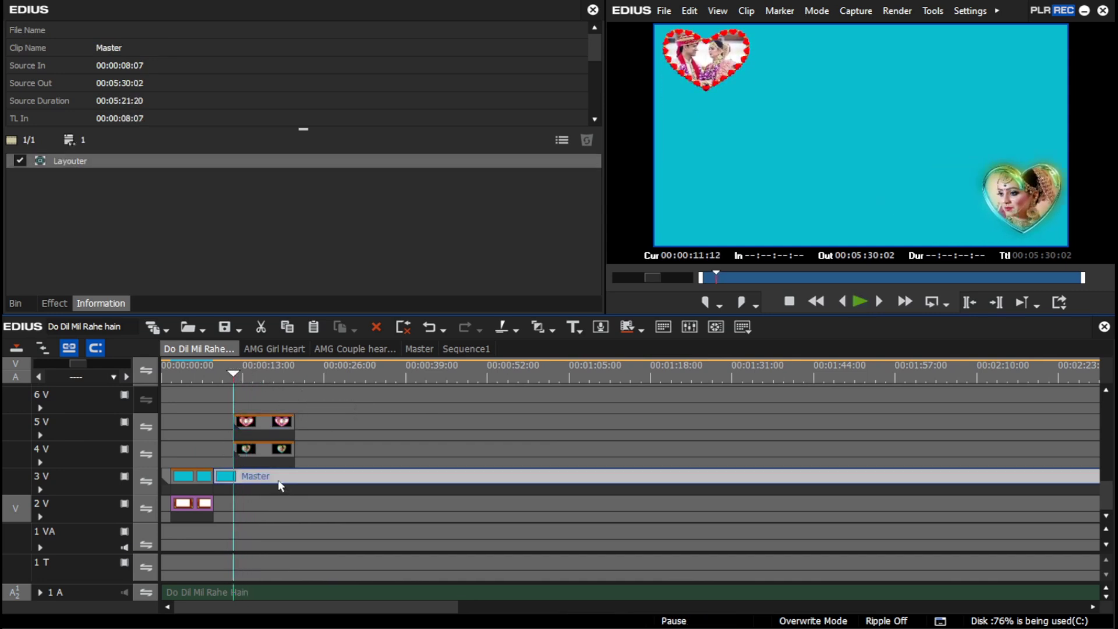
left_click(294, 377)
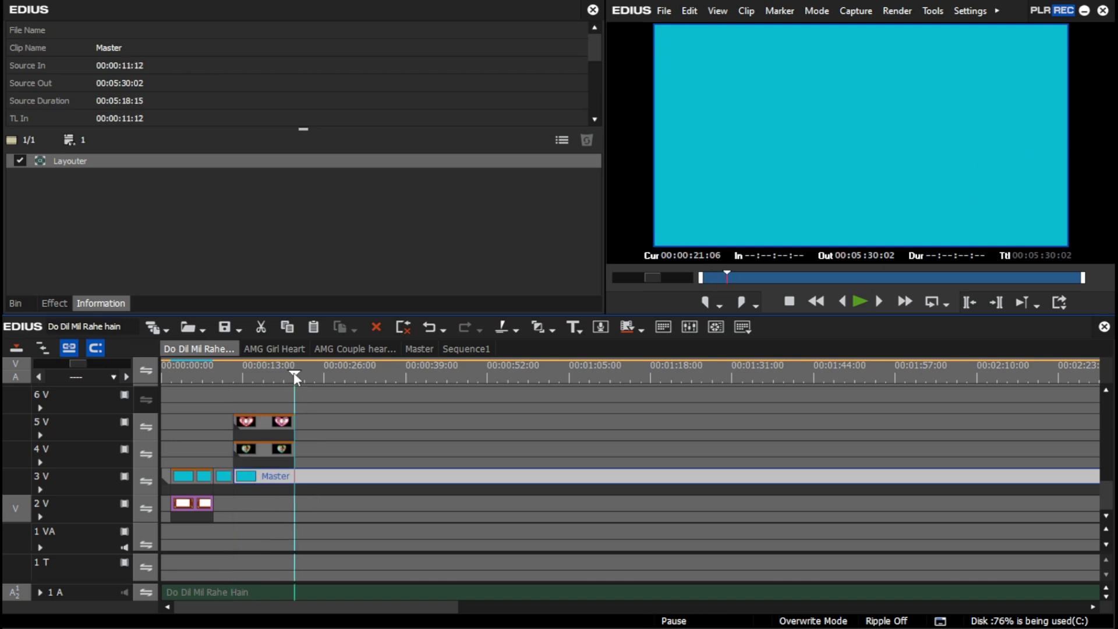
key("c")
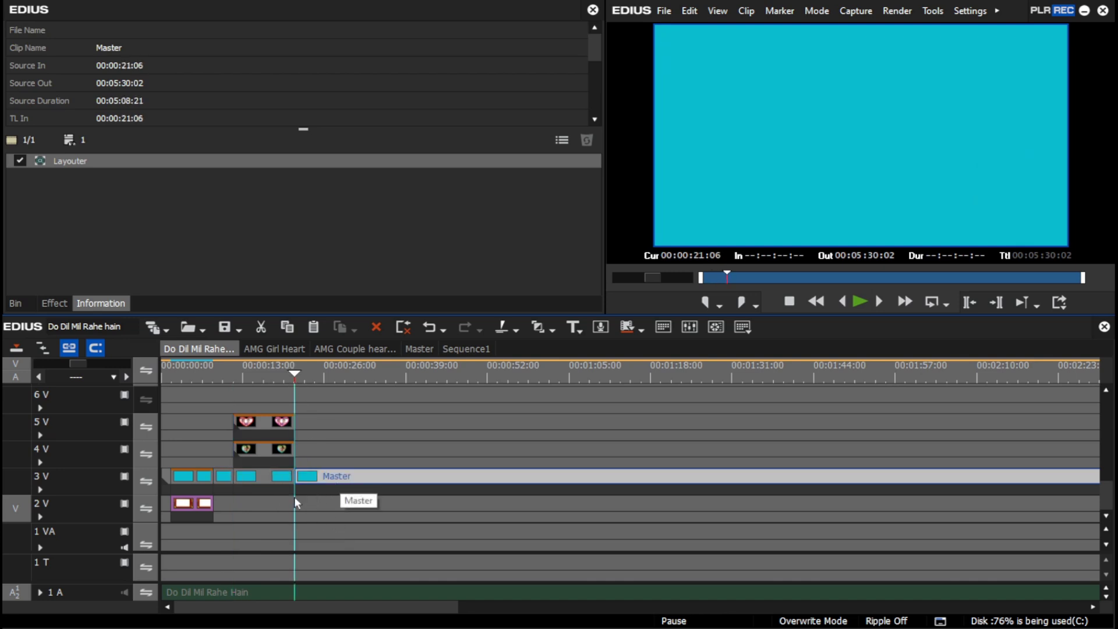
left_click_drag(278, 504, 280, 428)
left_click_drag(277, 475, 279, 447)
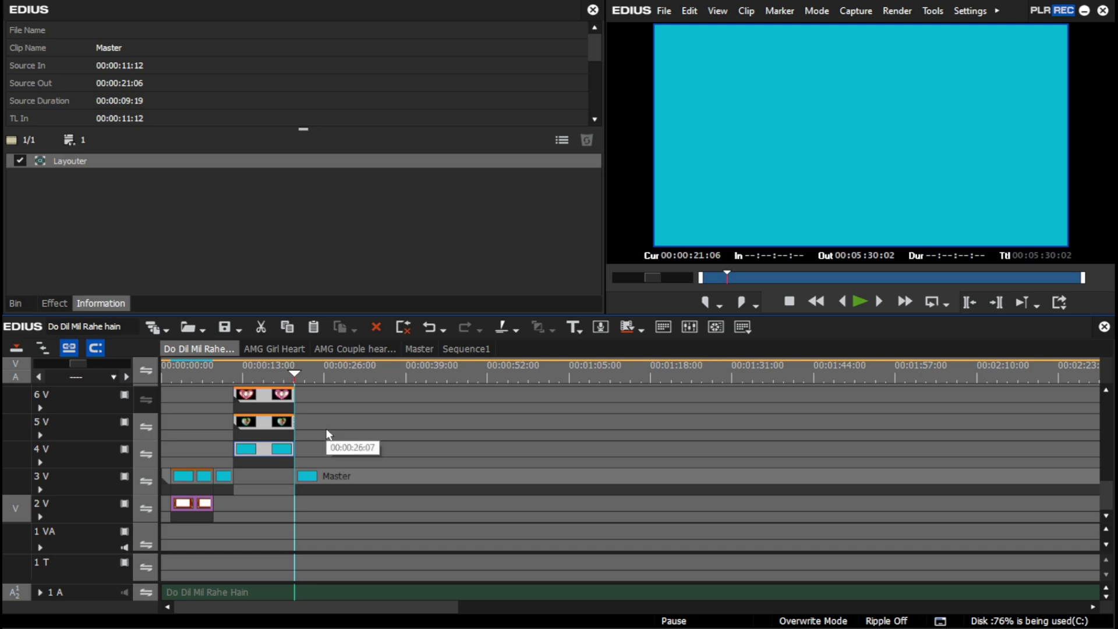
Place the AMG MP_LL_05 light clip from the bin on track 4V at 00:00:28:06.
left_click_drag(311, 376, 326, 380)
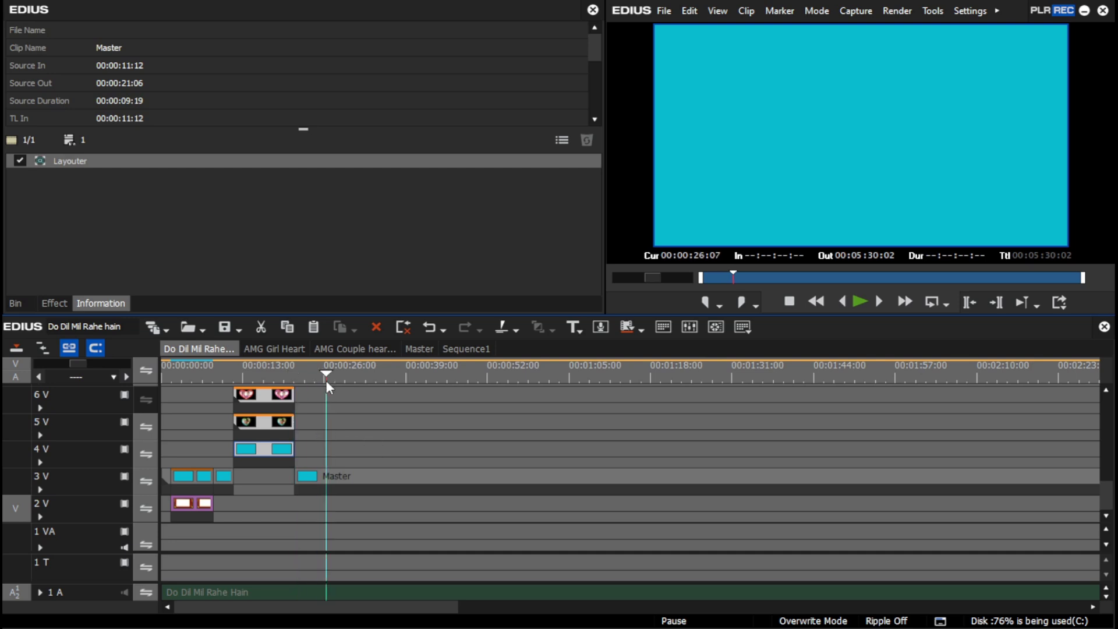
left_click(26, 300)
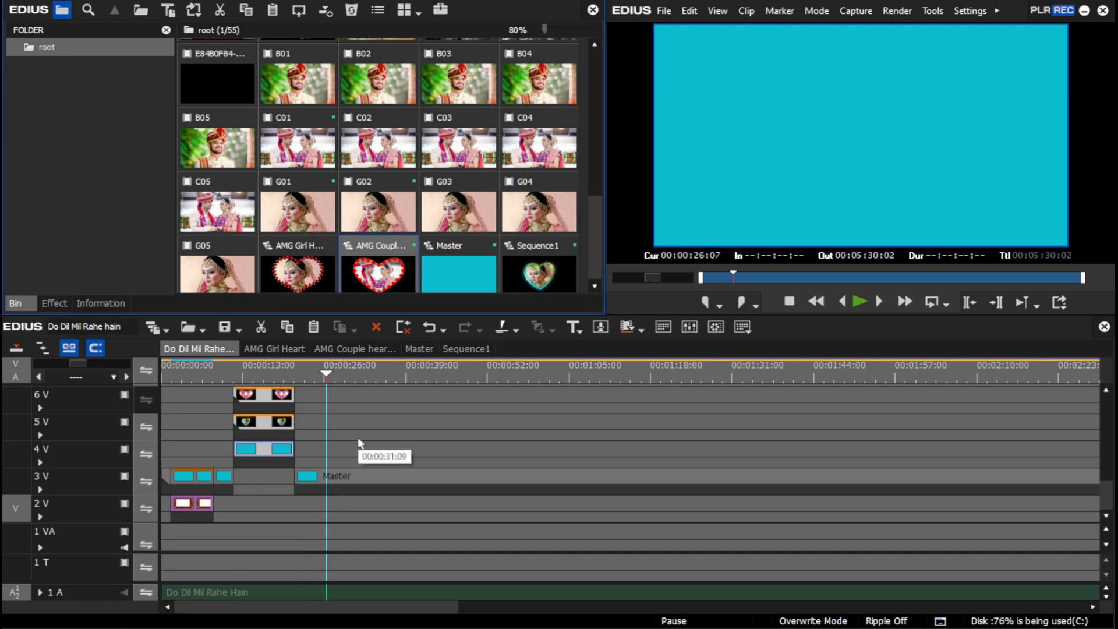
key("space")
key("space")
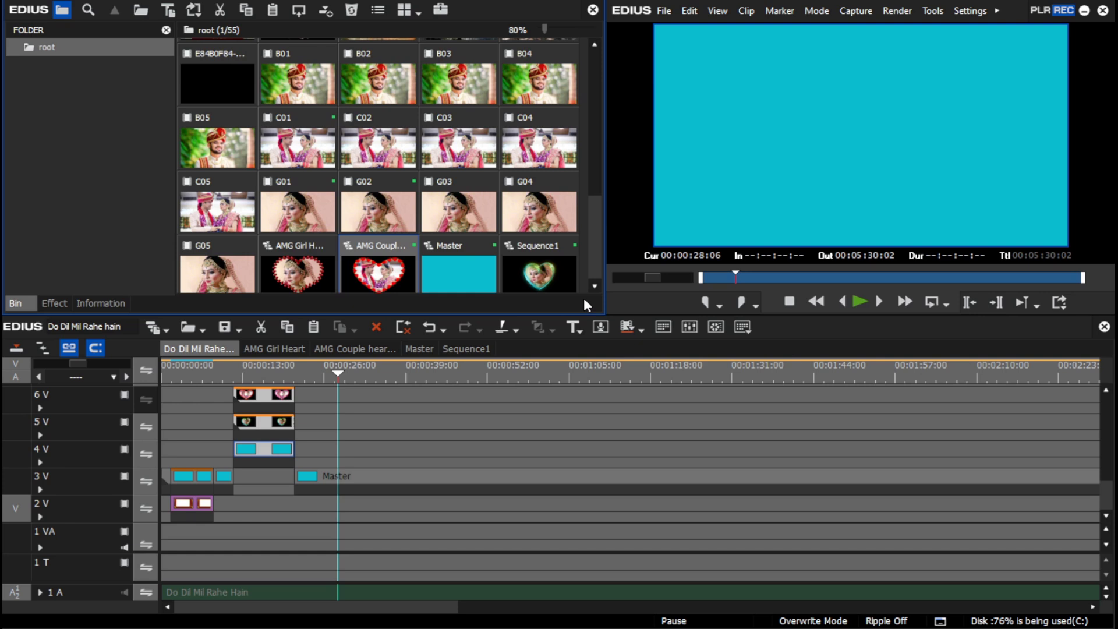
left_click_drag(592, 268, 595, 133)
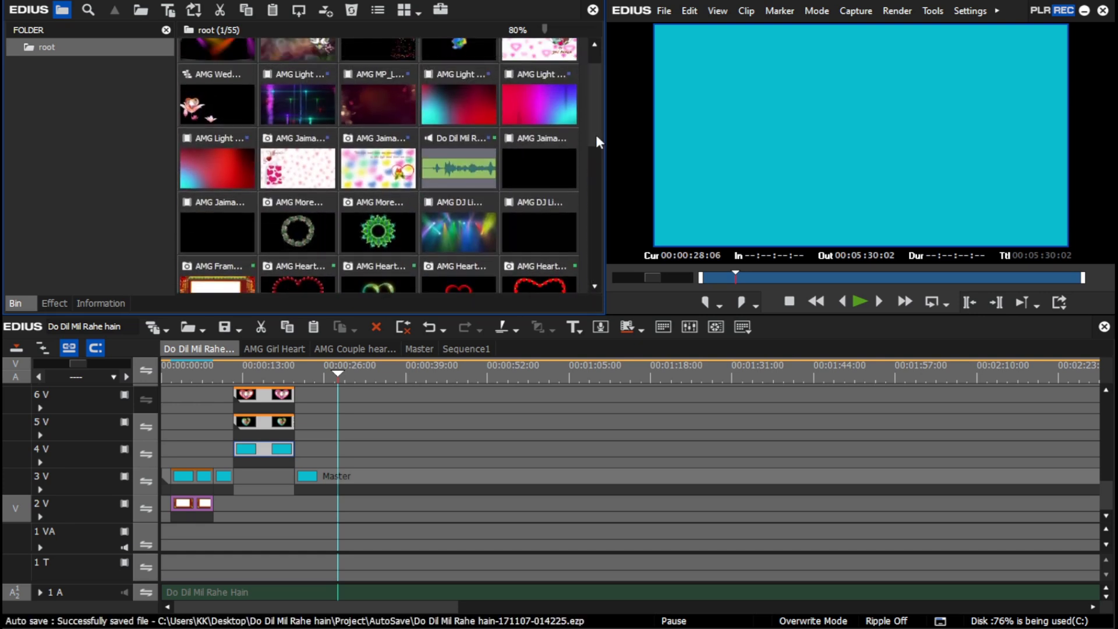
left_click_drag(387, 103, 358, 461)
left_click_drag(367, 378, 343, 425)
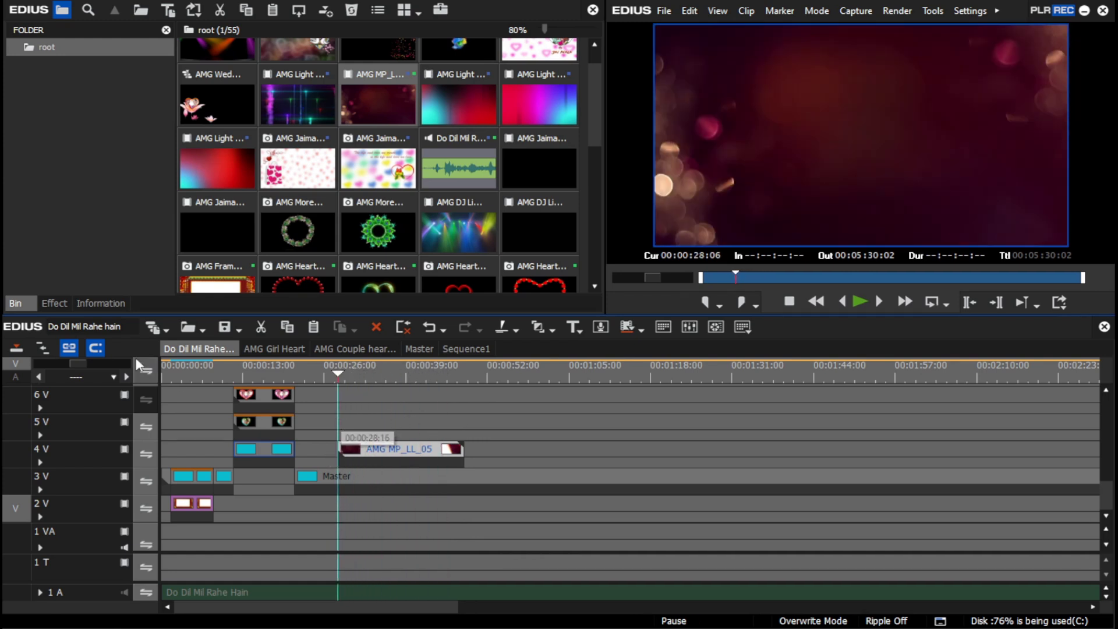
Apply the Addition blend keyer to the AMG MP_LL_05 clip on 4V.
left_click(63, 303)
left_click_drag(152, 109, 148, 185)
left_click(68, 243)
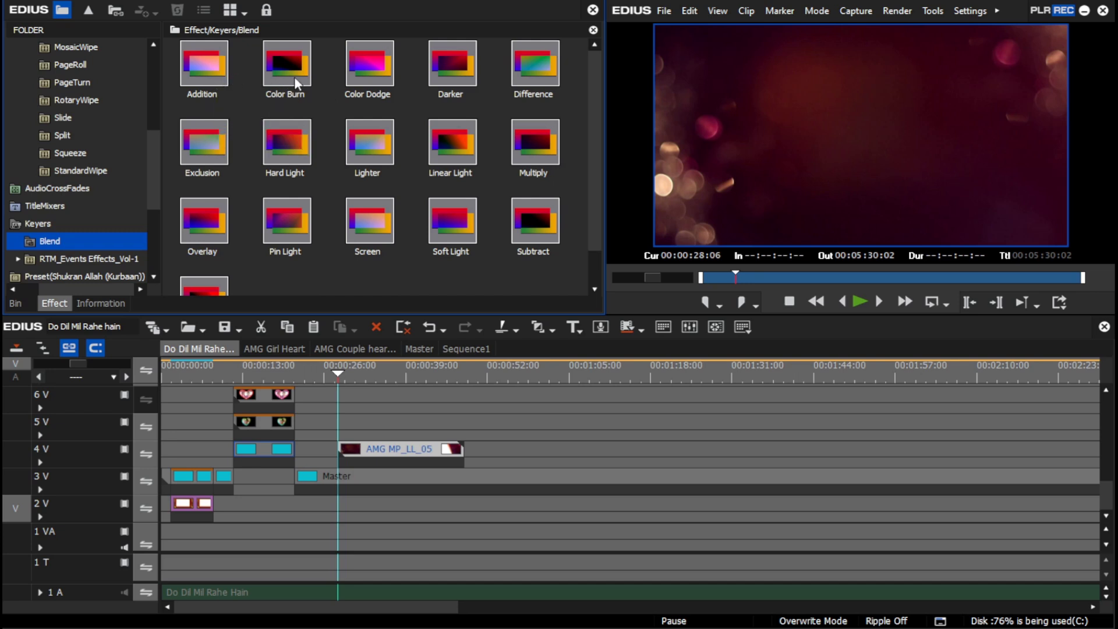
left_click_drag(211, 76, 386, 463)
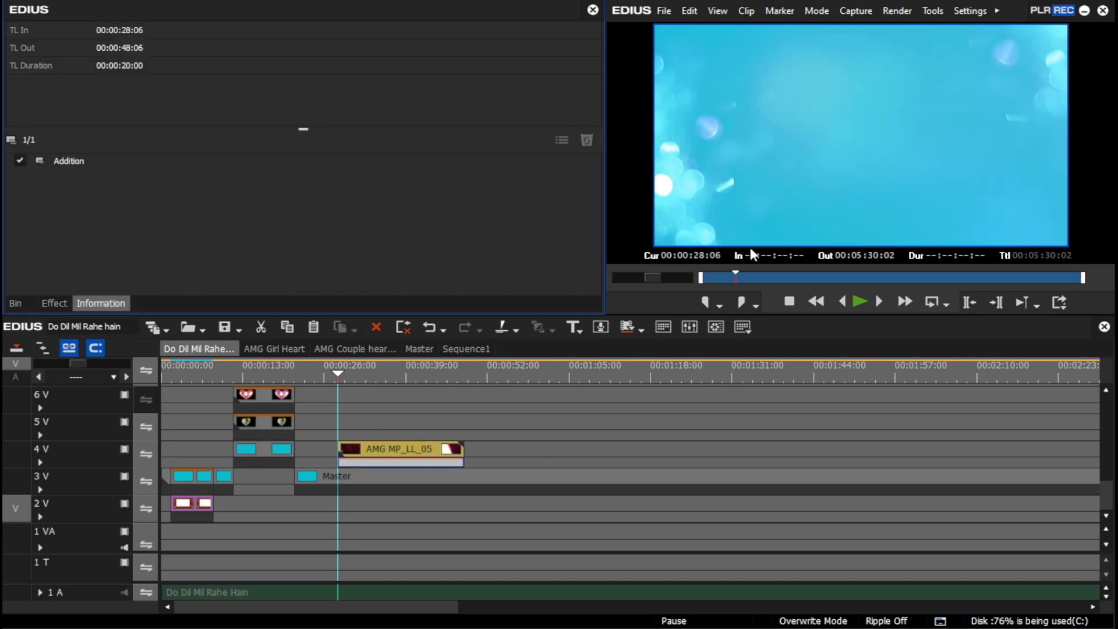
Play the section from 00:00:28:06 to check the blended AMG MP_LL_05 light over Master.
left_click(496, 375)
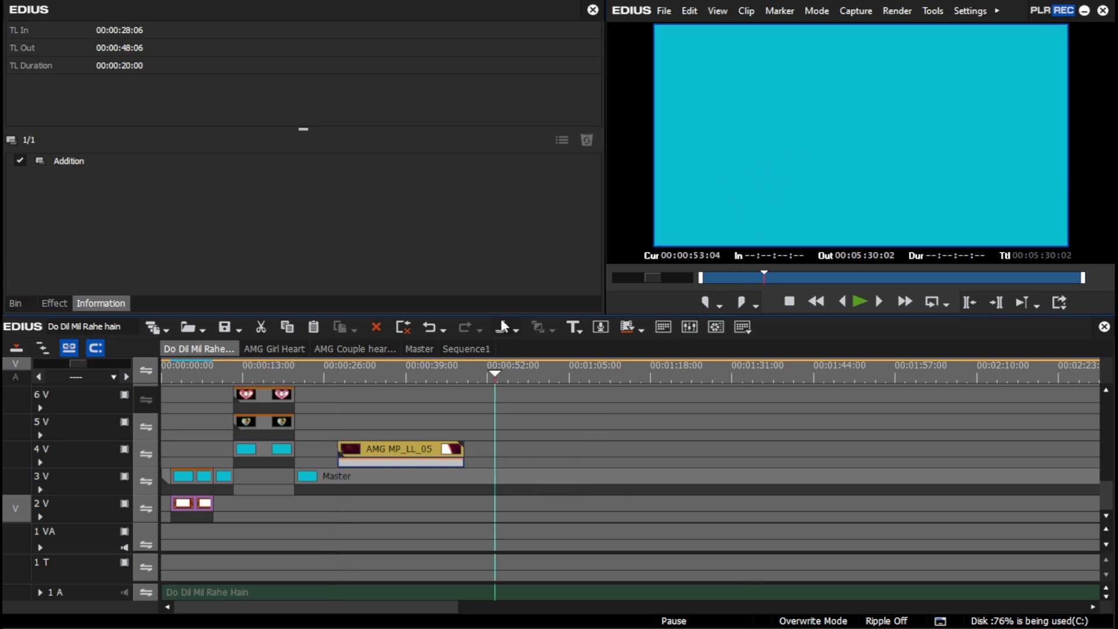
left_click(339, 375)
key("space")
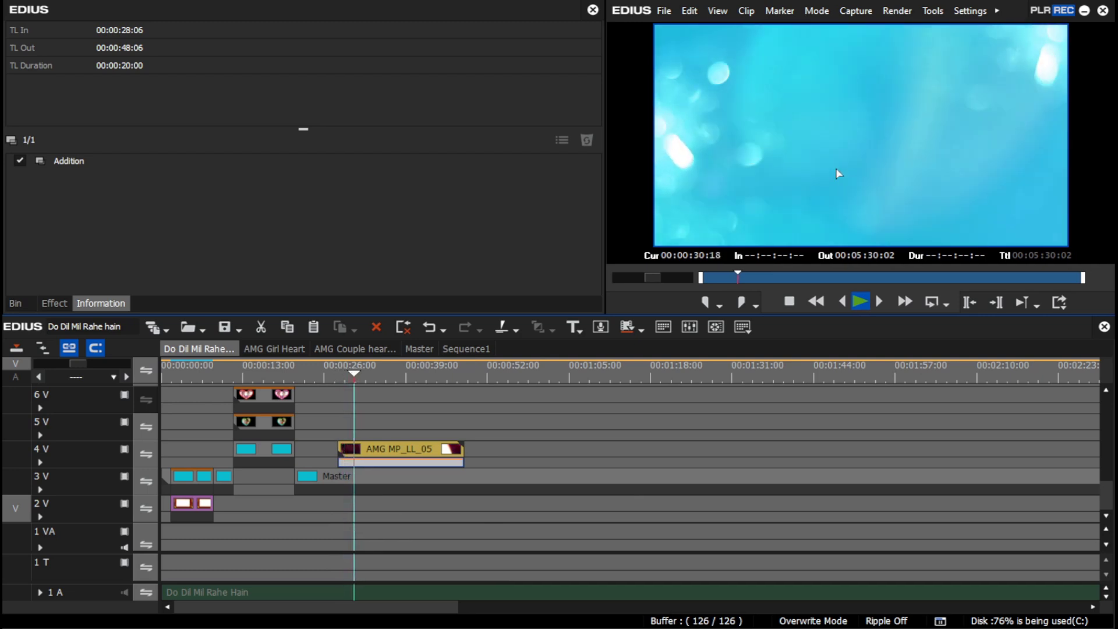
Split Master at 00:00:28:06 and 00:00:48:06, and raise that segment to 4V with AMG MP_LL_05 on 5V above it.
left_click(340, 376)
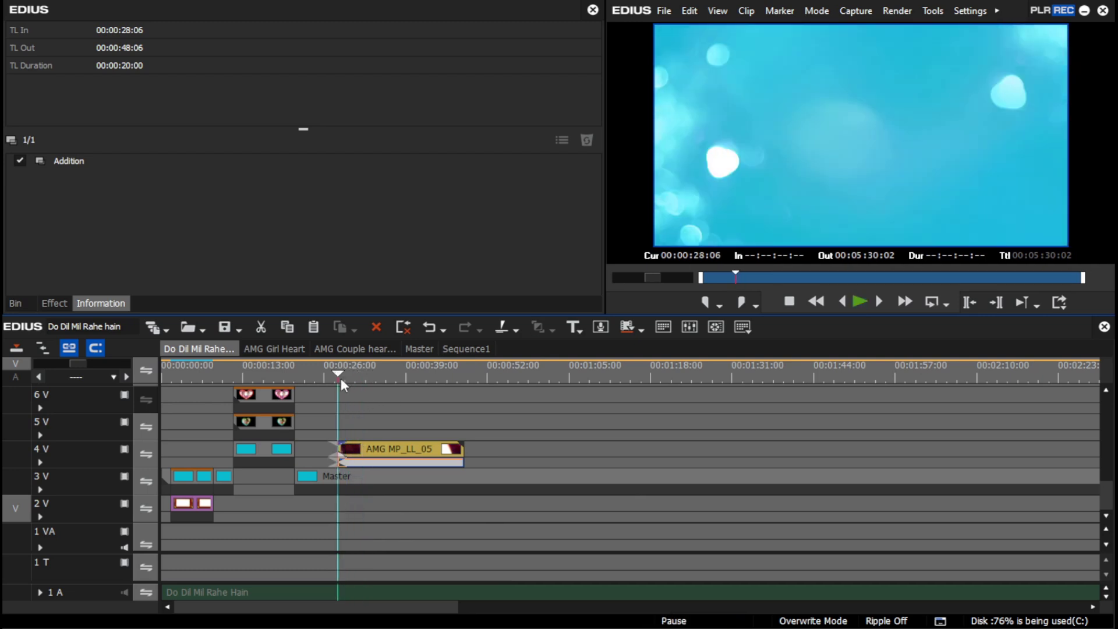
left_click(376, 478)
key("c")
left_click(464, 375)
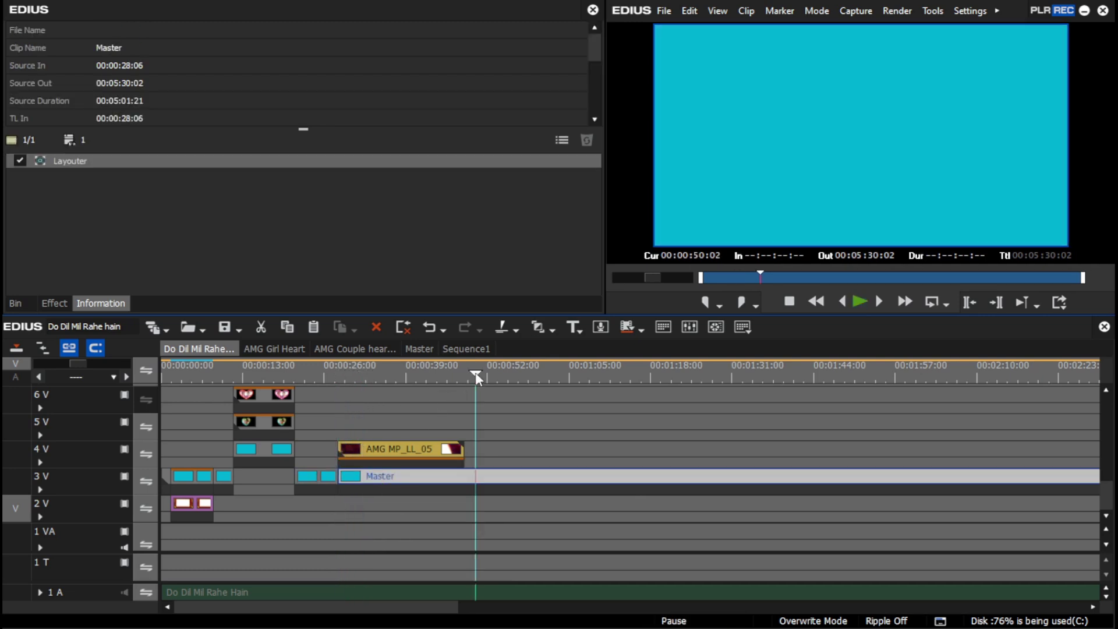
key("c")
left_click(434, 450)
mouse_move(431, 447)
left_mouse_down()
mouse_move(427, 482)
mouse_move(431, 462)
left_mouse_up()
Place the red, magenta and blue AMG Light clip from the bin on track 4V at 00:00:53:07.
left_click(494, 386)
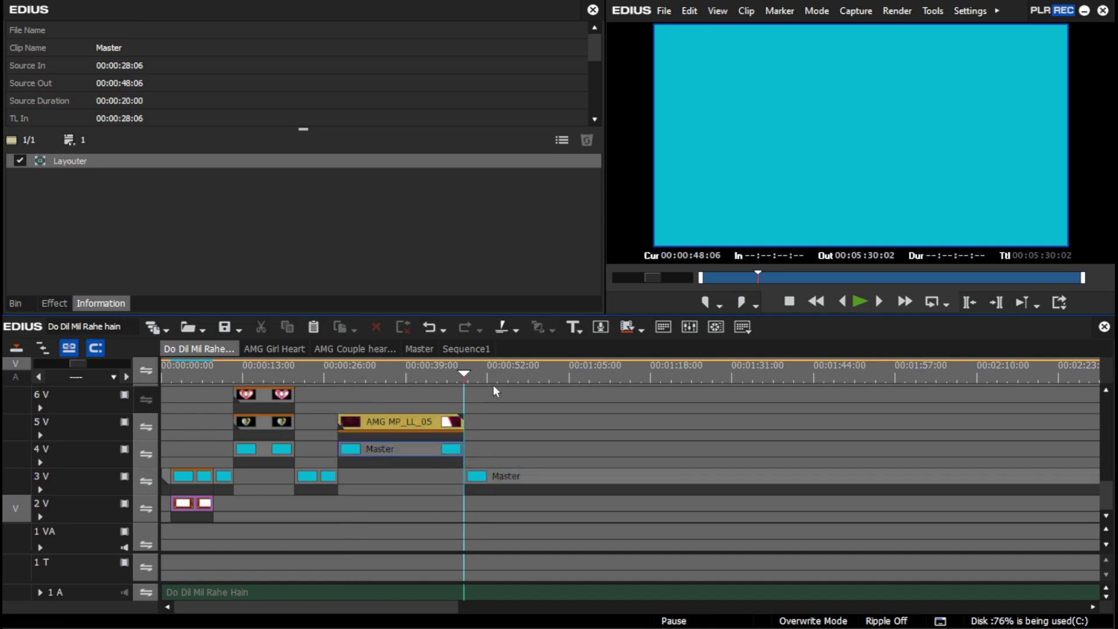
left_click(23, 303)
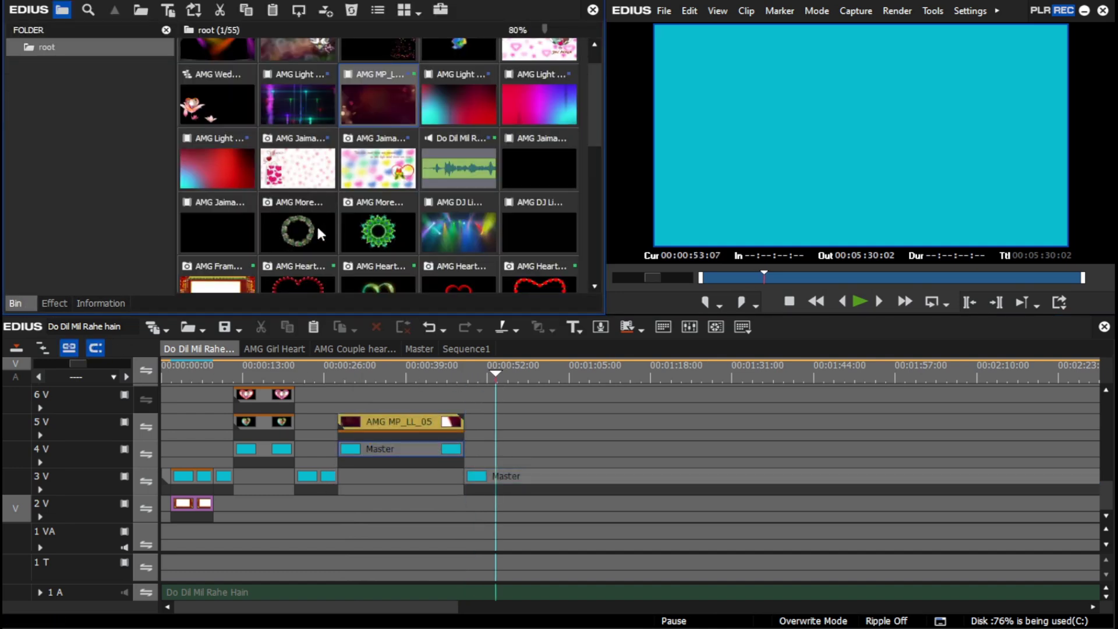
left_click_drag(536, 99, 501, 456)
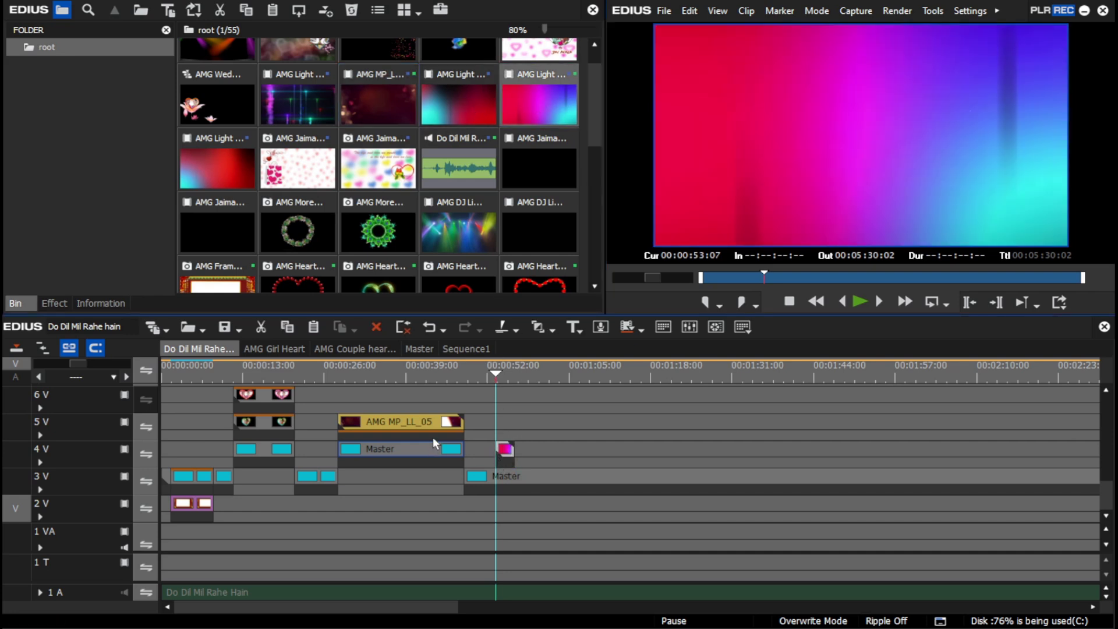
Apply the Addition blend keyer to the AMG Light clip at 00:00:53:07 and play the result.
left_click(52, 304)
left_click(202, 71)
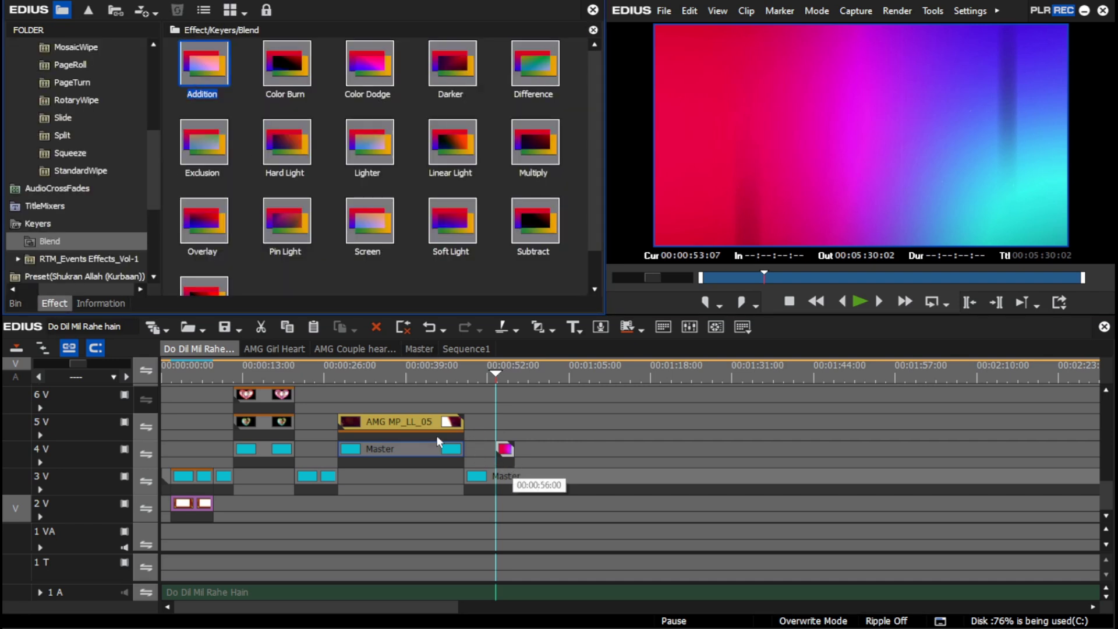
left_click_drag(433, 435, 506, 462)
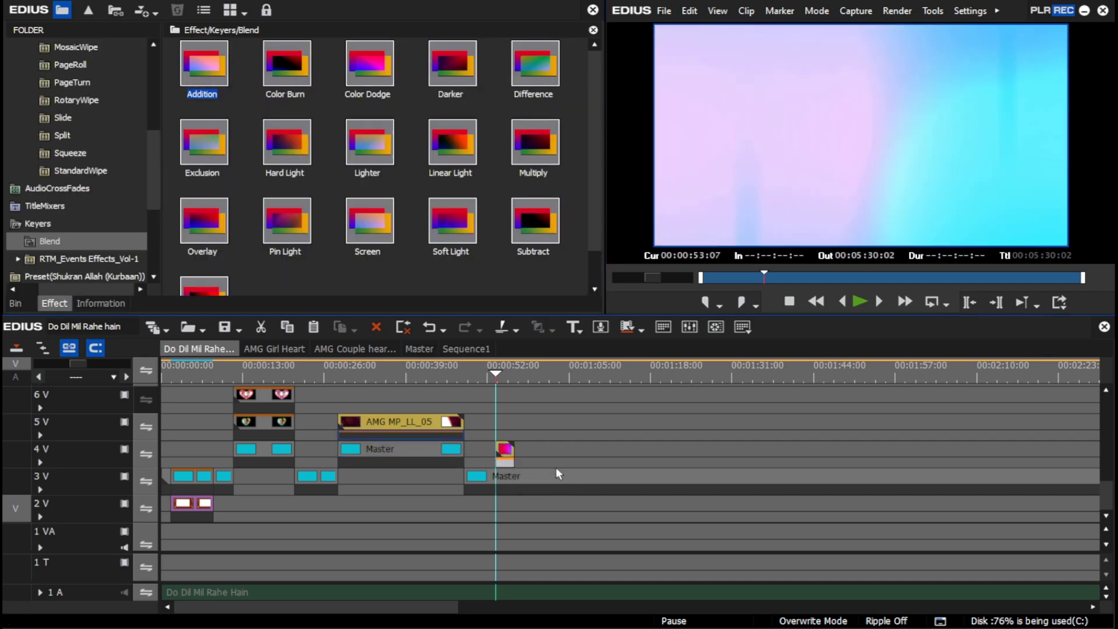
key("space")
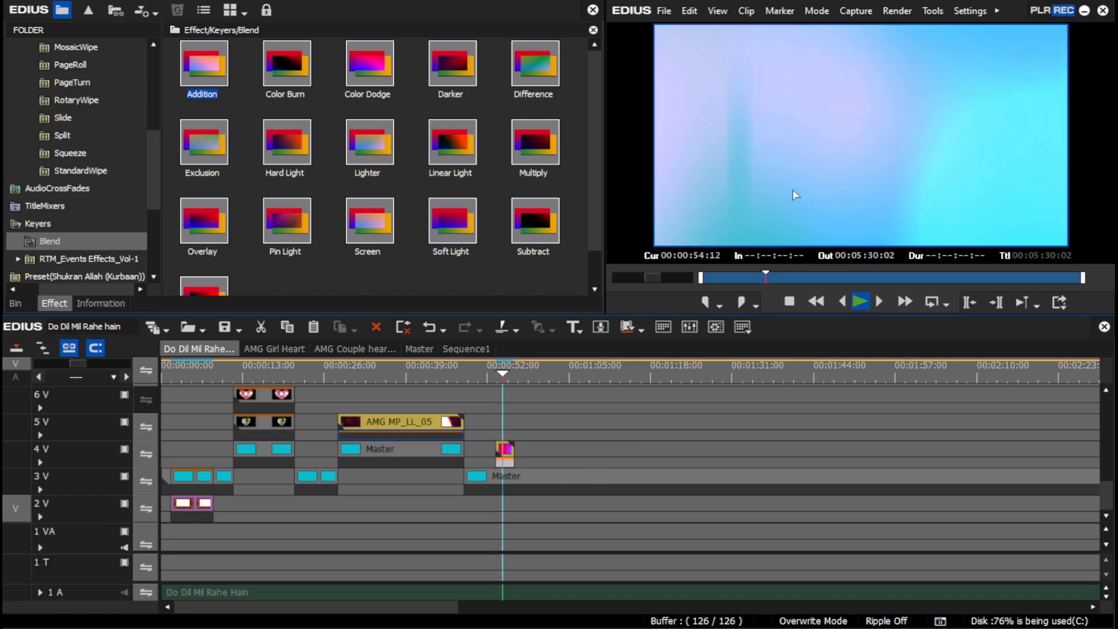
left_click(496, 373)
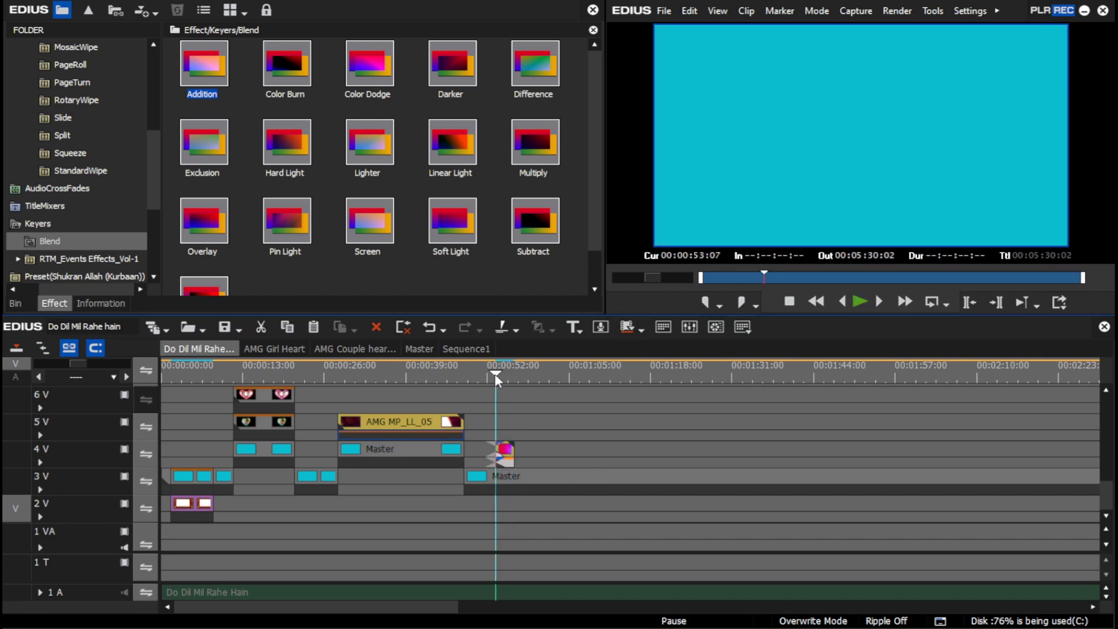
Place the AMG Jaimala_04 background from the bin on track 4V at 00:01:01:20.
left_click_drag(502, 380, 549, 386)
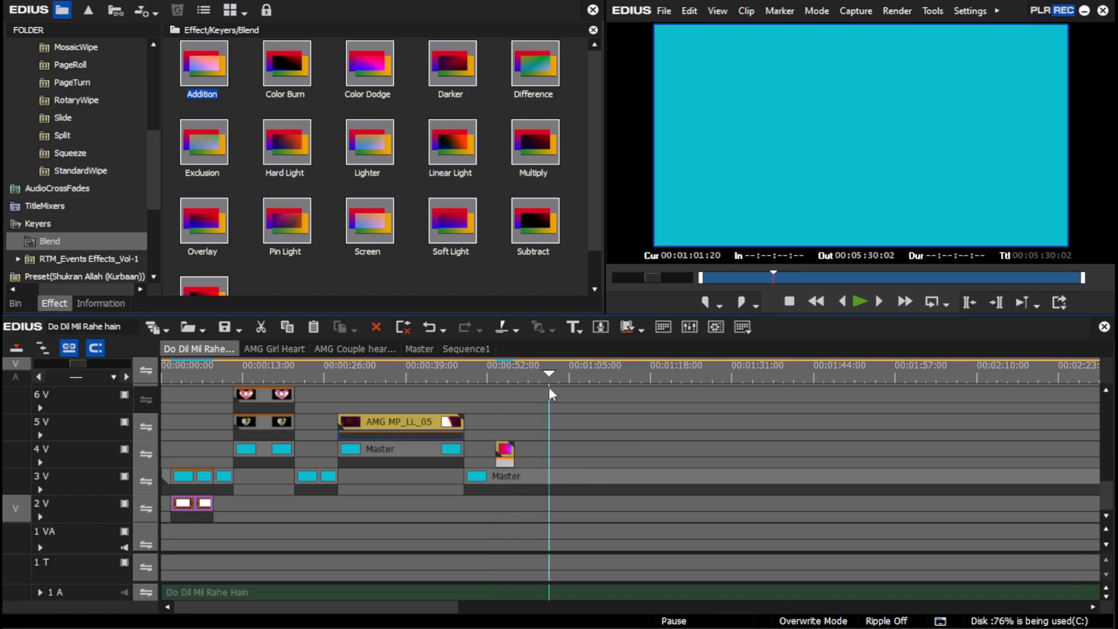
left_click(17, 304)
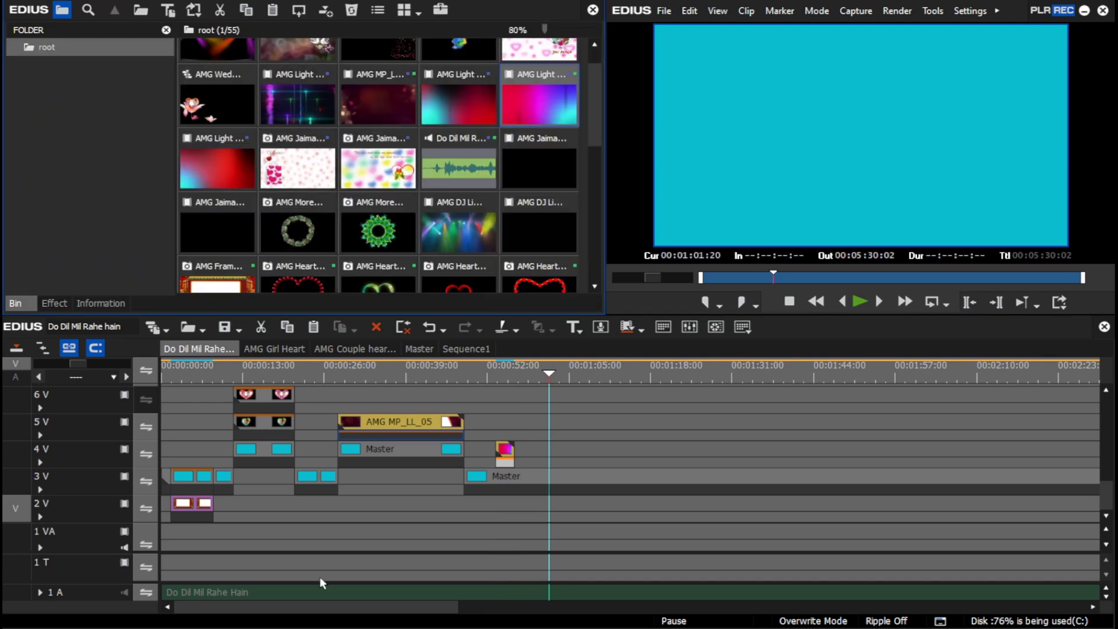
left_click_drag(313, 610, 372, 609)
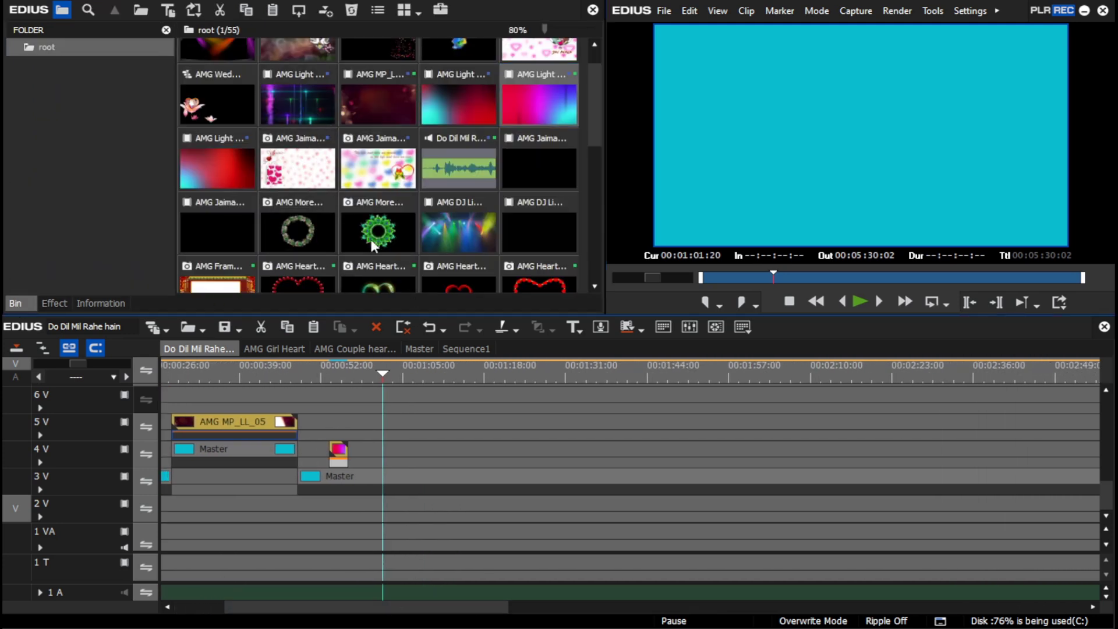
left_click_drag(315, 173, 421, 428)
Scrub through the AMG Jaimala_04 clip and play it from near its start.
left_click_drag(425, 373, 520, 379)
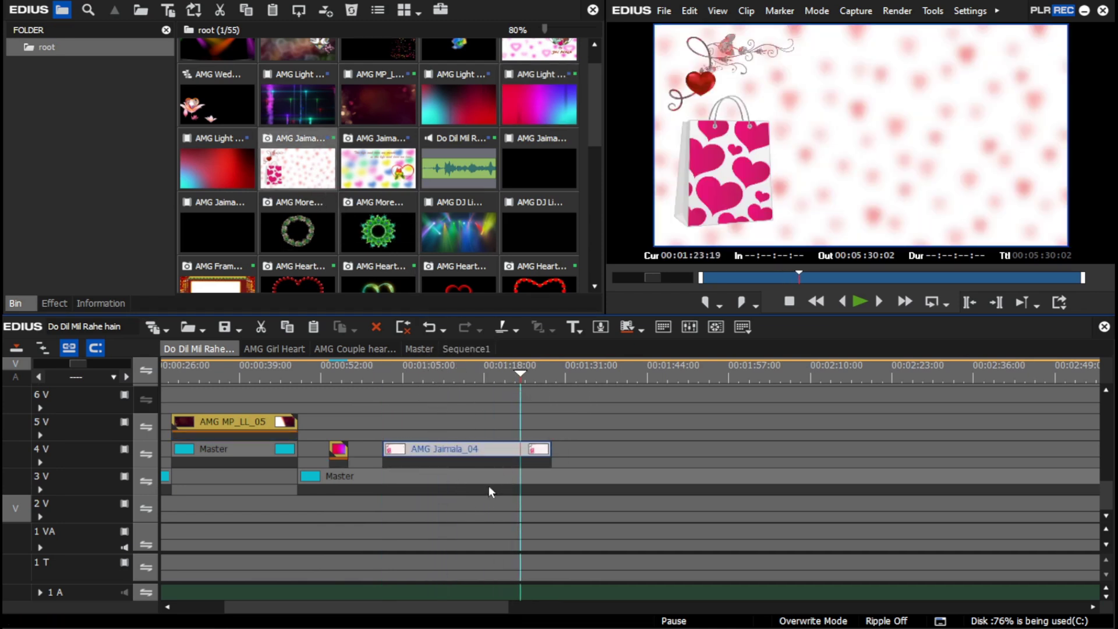
left_click_drag(523, 375, 397, 383)
key("space")
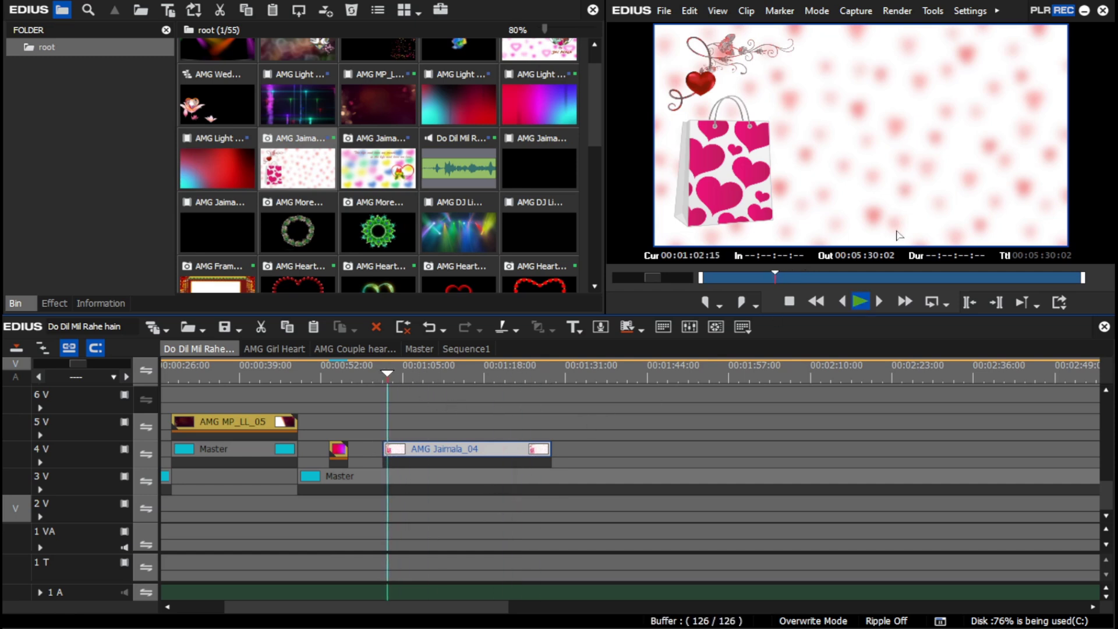
Split Master at 00:01:01:20 and 00:01:28:19, and move AMG Jaimala_04 down to track 2V beneath that segment.
left_click_drag(400, 377, 383, 376)
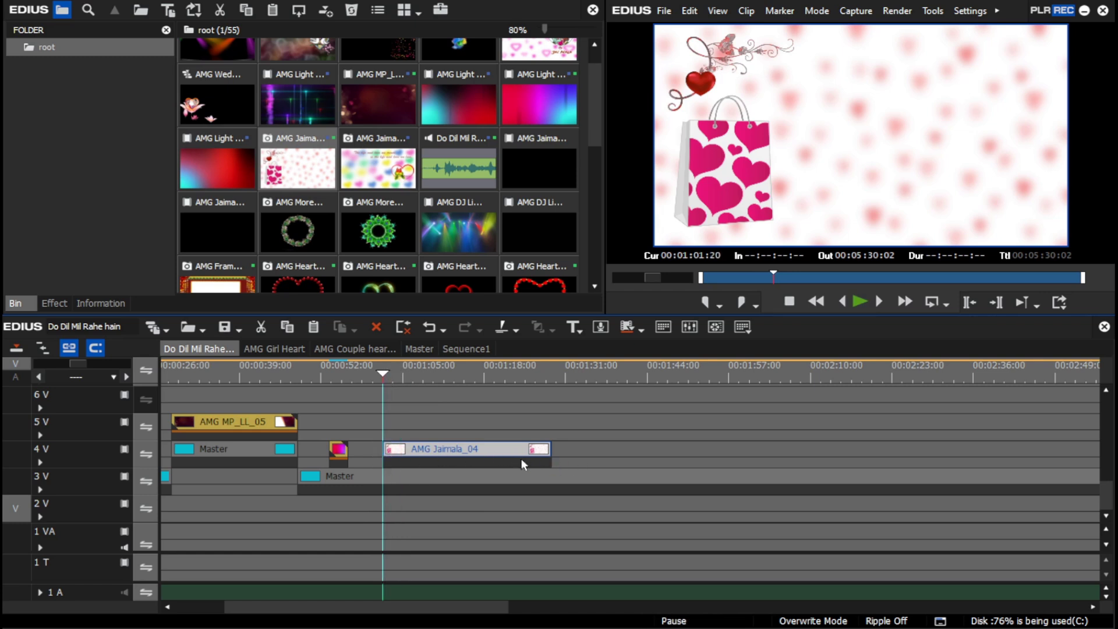
left_click(433, 479)
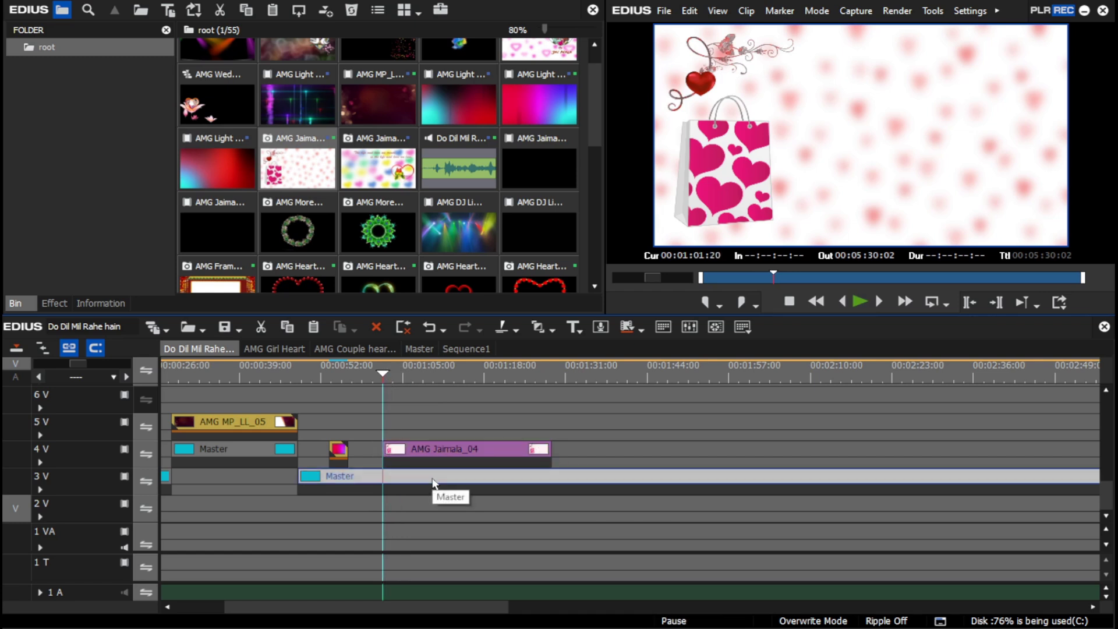
key("c")
left_click_drag(545, 380, 548, 379)
key("c")
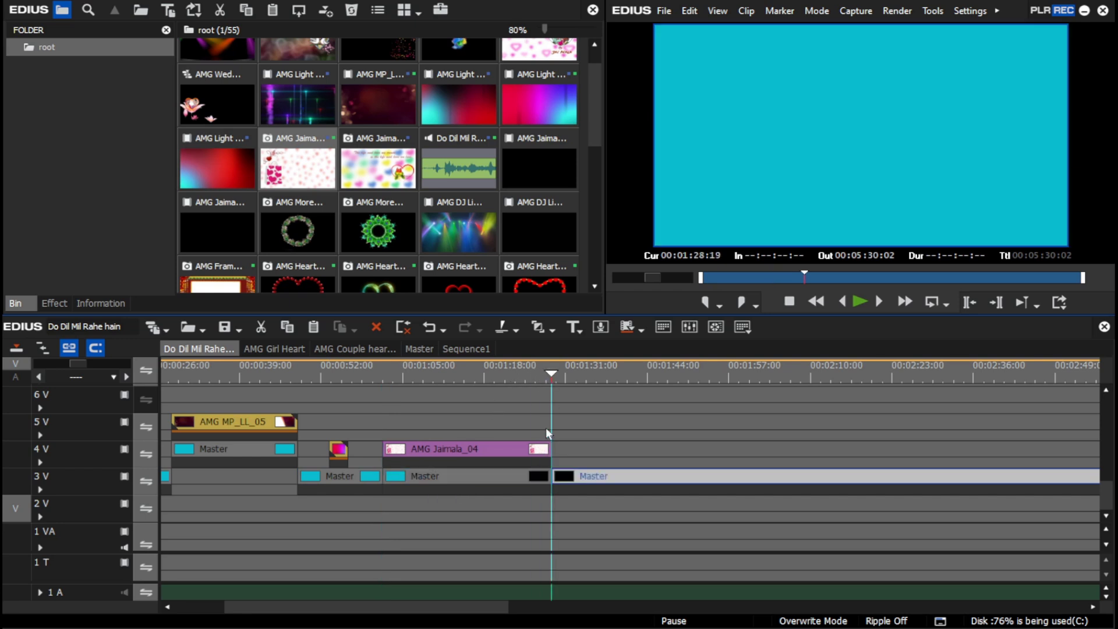
left_click_drag(486, 449, 489, 502)
In the Layouter, scale the Master segment above AMG Jaimala_04 to about 65.3% and position it at about X 14.5%, Y -8.6%.
left_click(467, 379)
left_click(453, 477)
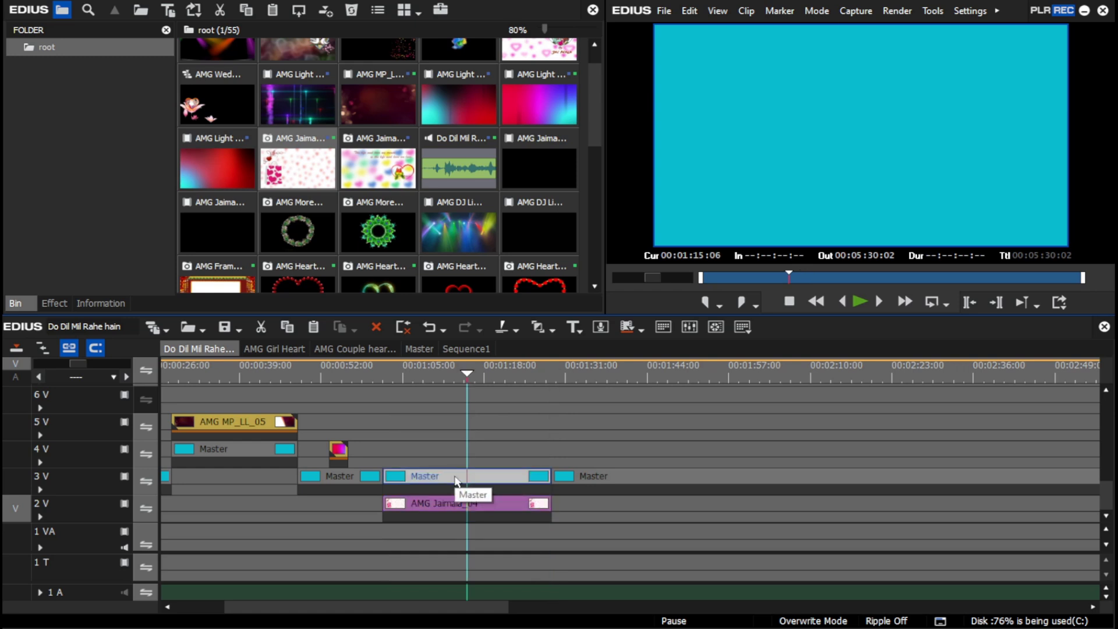
left_click(100, 304)
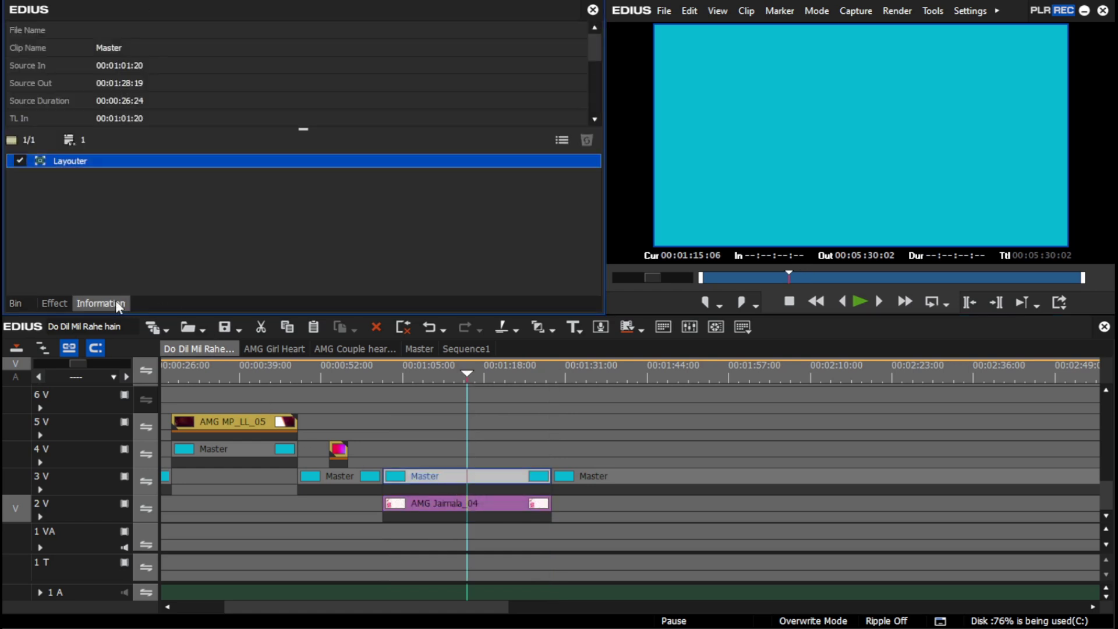
double_click(134, 161)
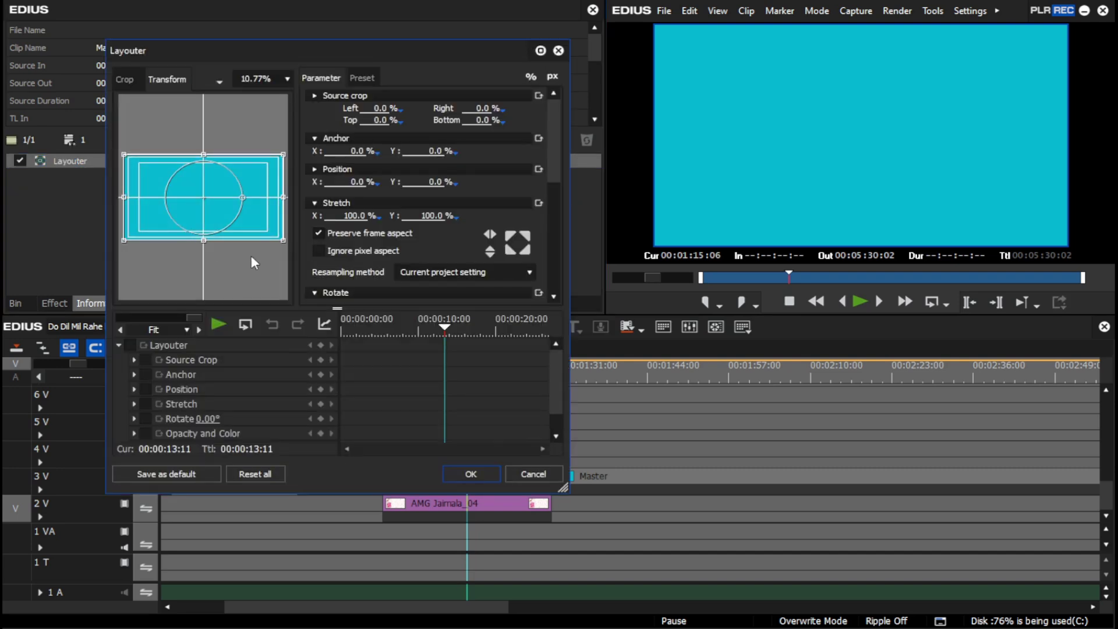
left_click_drag(281, 244, 257, 215)
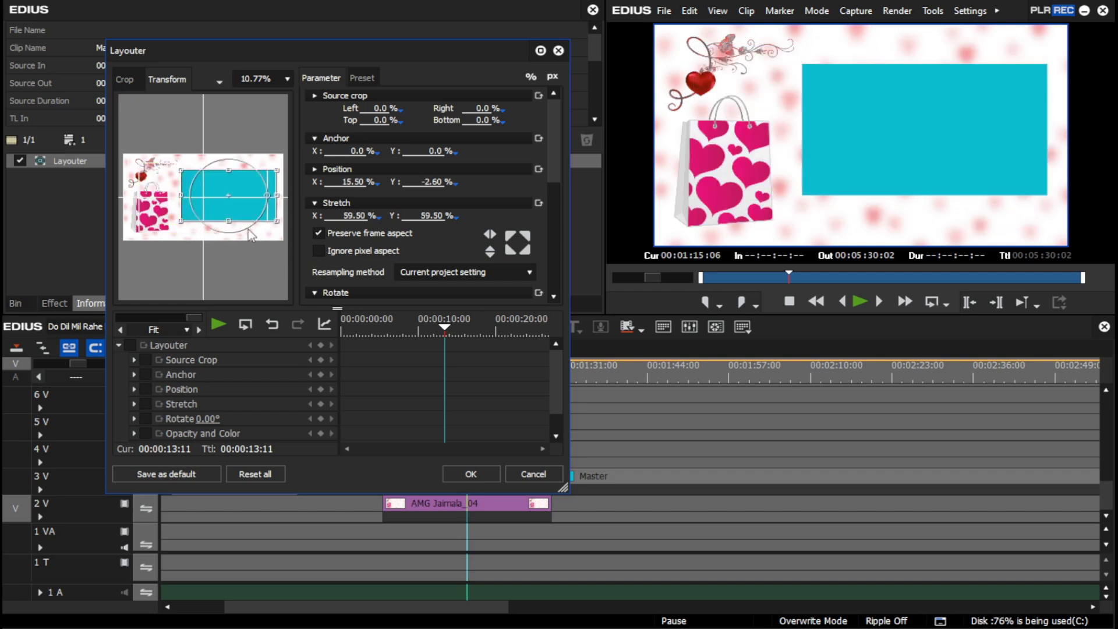
left_click_drag(179, 226, 213, 208)
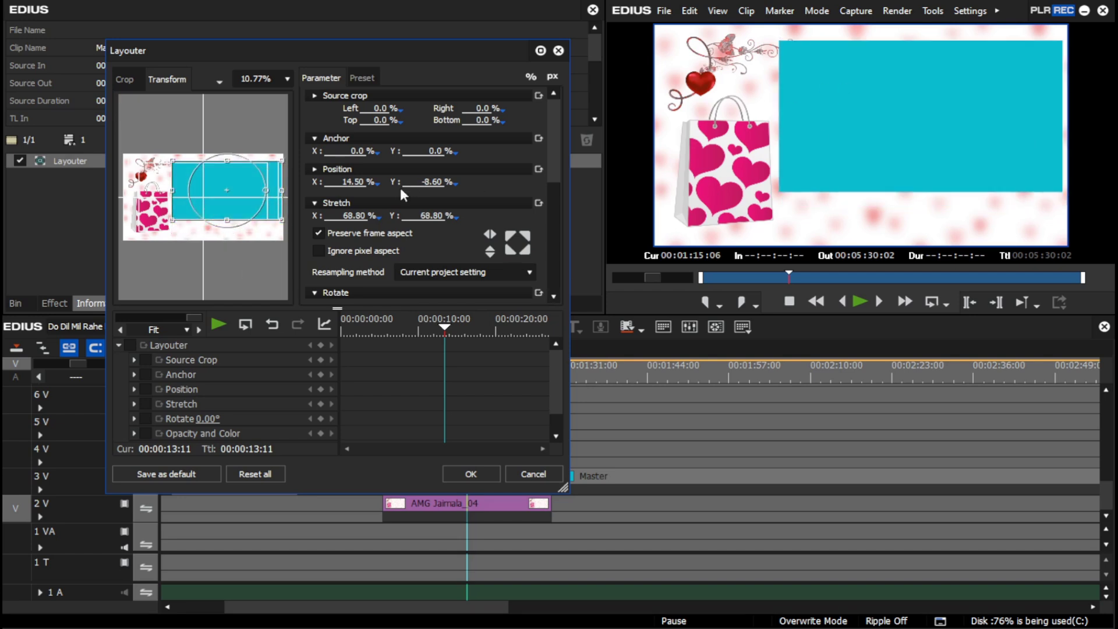
left_click_drag(286, 224, 280, 219)
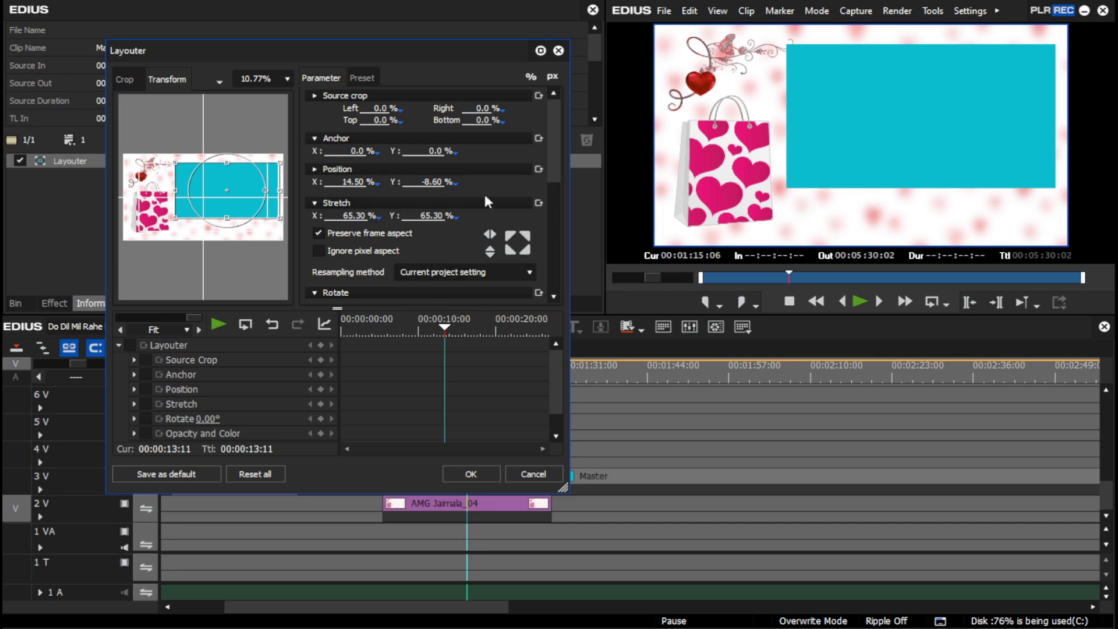
Add a red outside edge 10 px wide around the Master segment in the Layouter.
left_click_drag(551, 135, 552, 225)
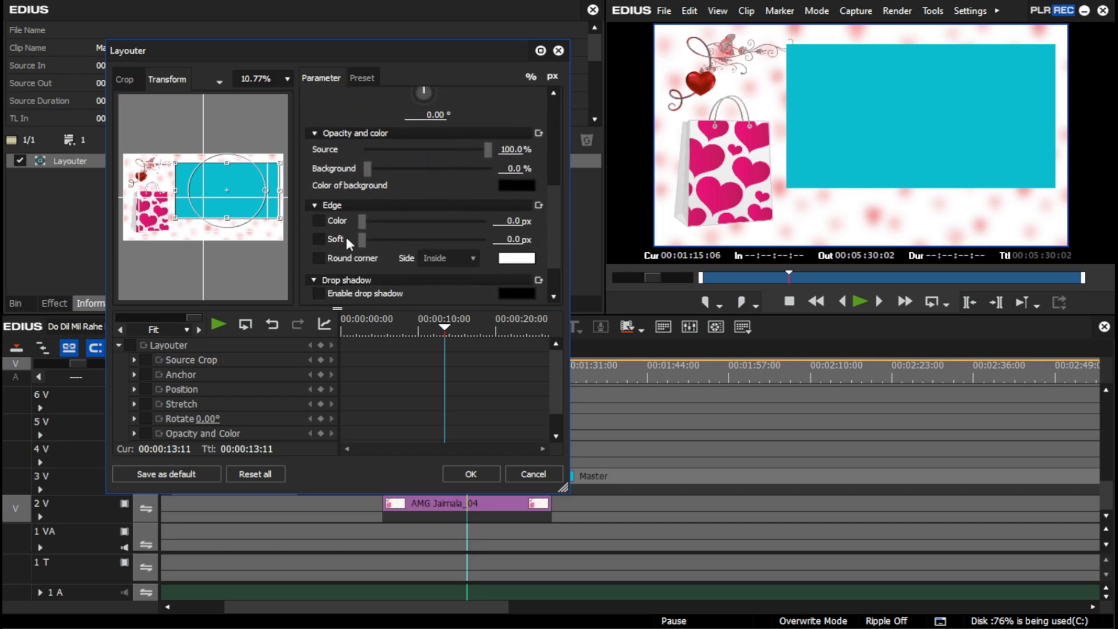
left_click(318, 221)
left_click(502, 226)
type("10")
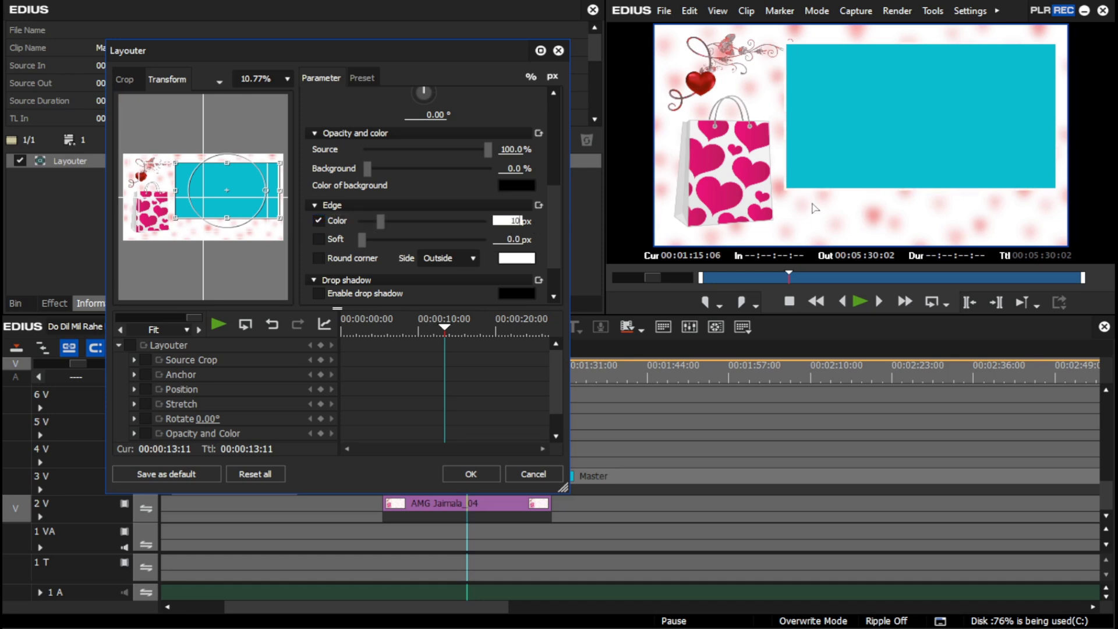
left_click(516, 259)
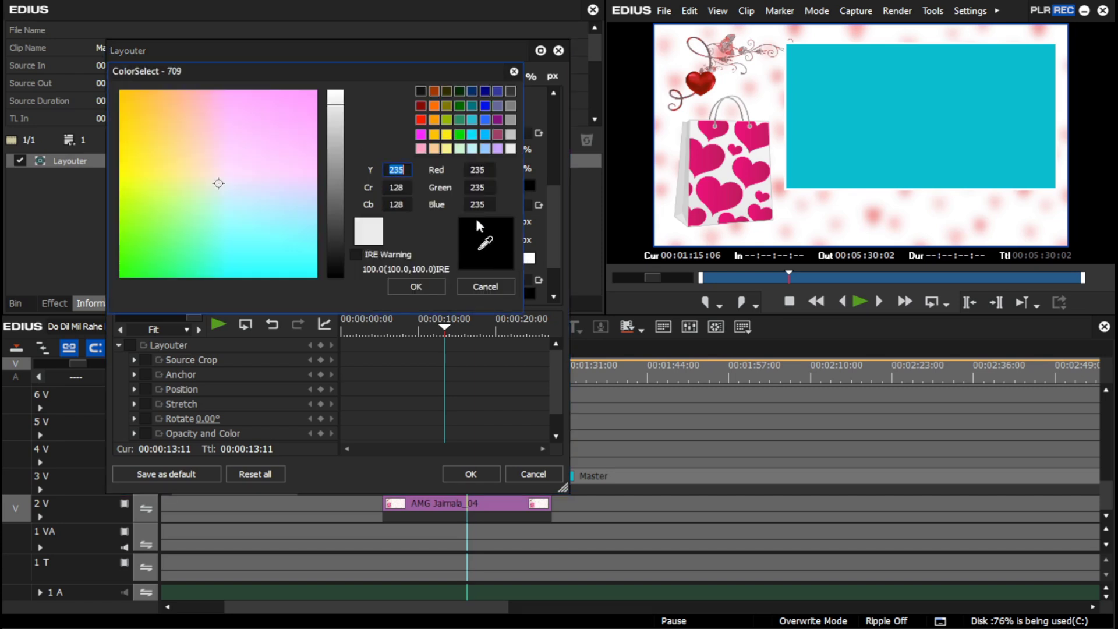
left_click(422, 120)
left_click(418, 288)
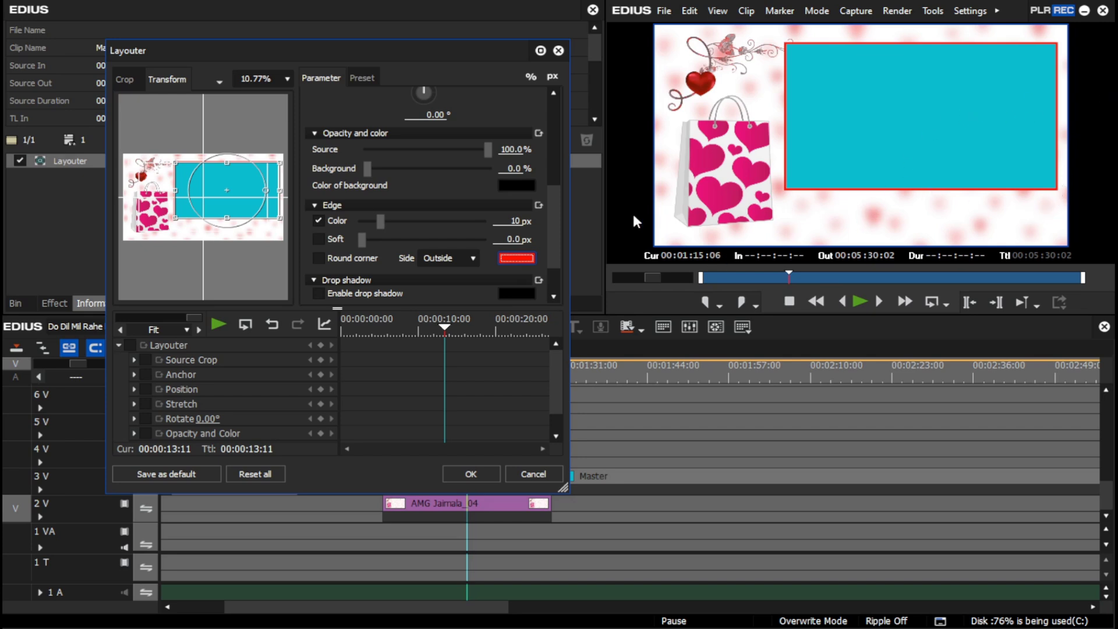
Enable a drop shadow on the Master segment with a distance of about 30.6 px and apply the layout.
scroll(554, 228, "down", 3)
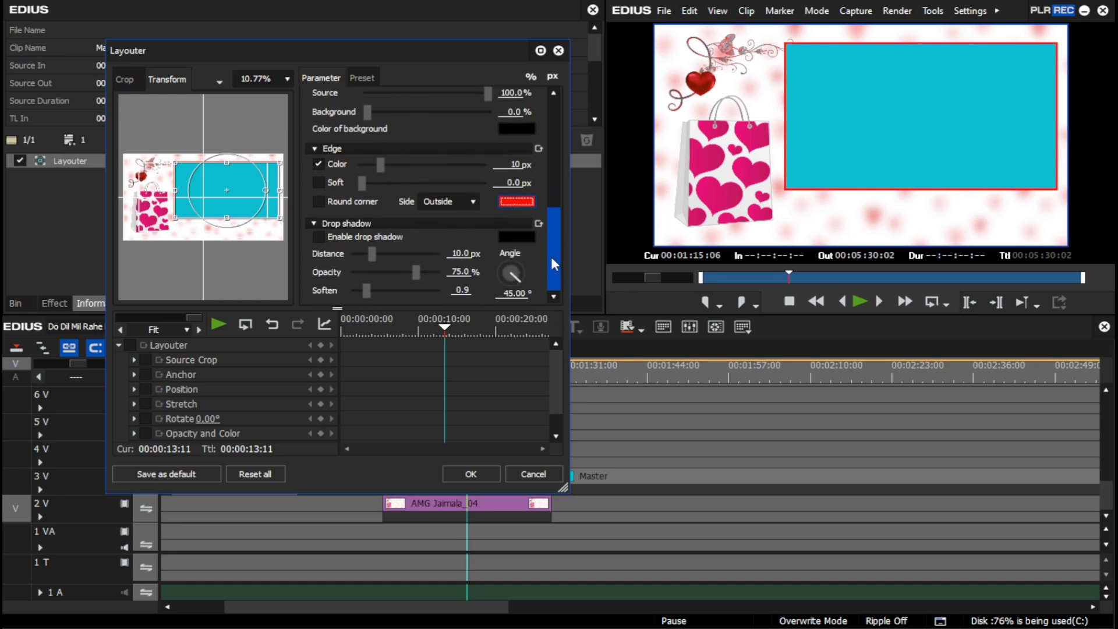
left_click(327, 238)
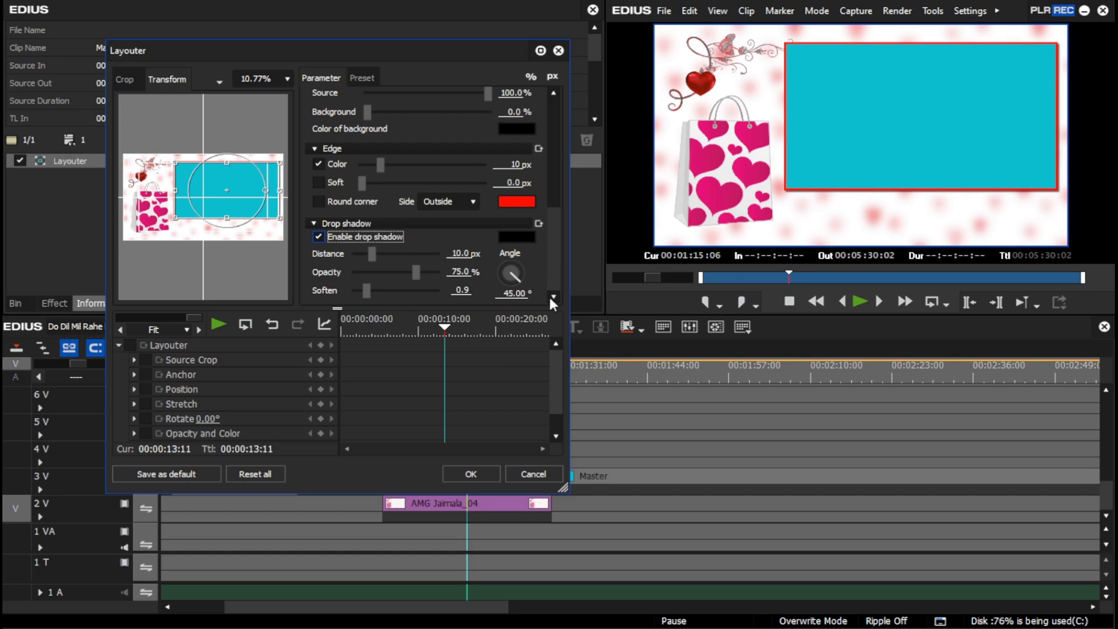
left_click_drag(374, 256, 384, 258)
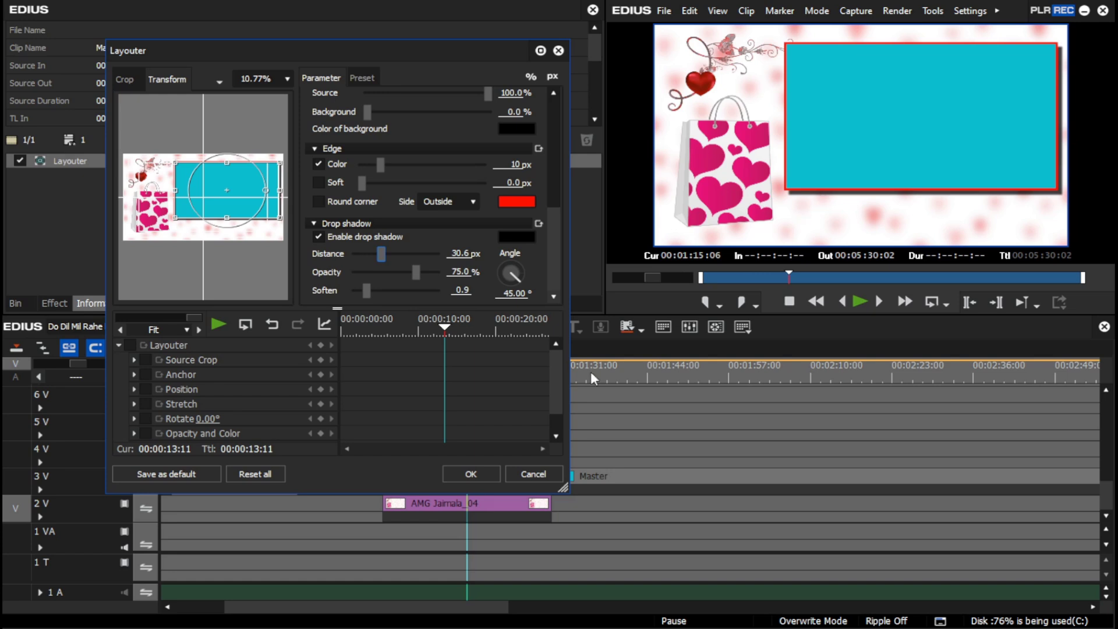
left_click(471, 475)
Play and scrub the start and end of the framed Master segment over AMG Jaimala_04 to review the cuts.
left_click(384, 379)
key("space")
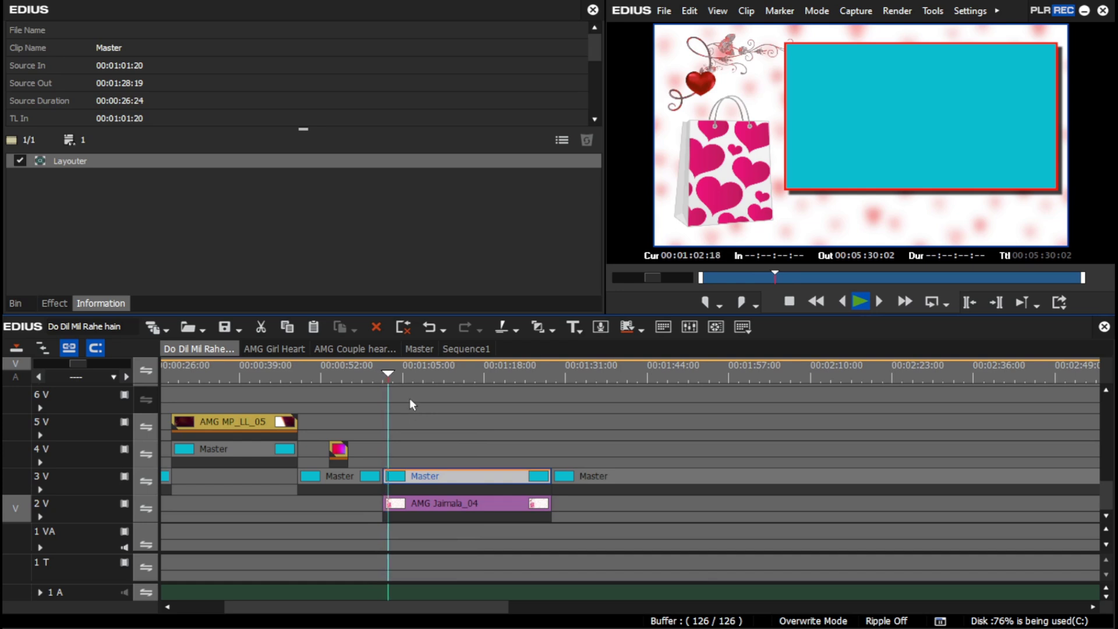
key("space")
left_click(374, 378)
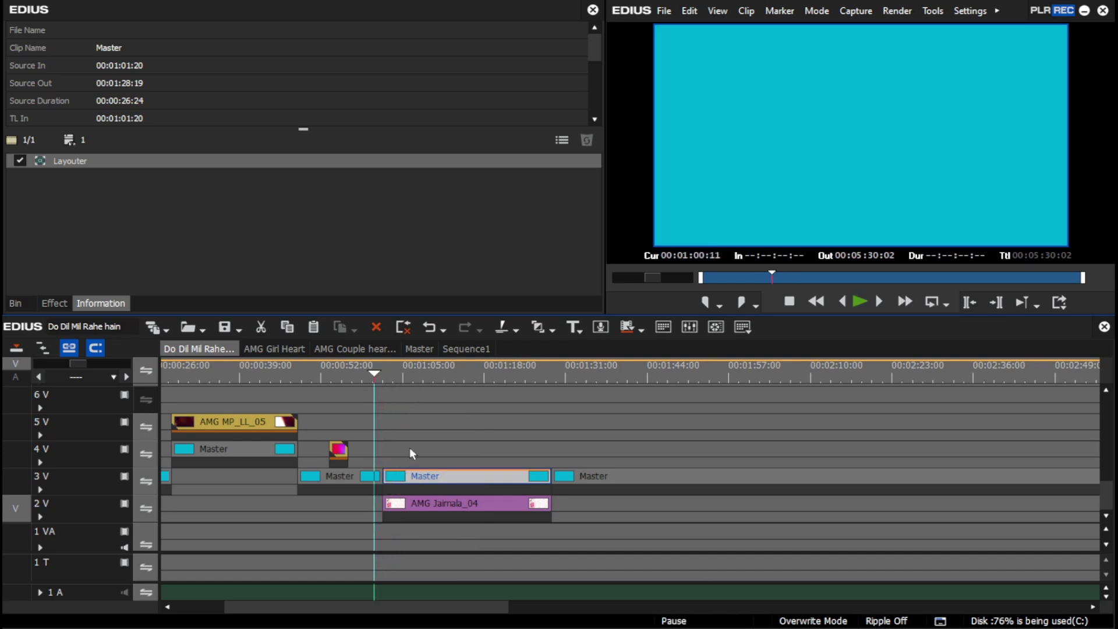
key("space")
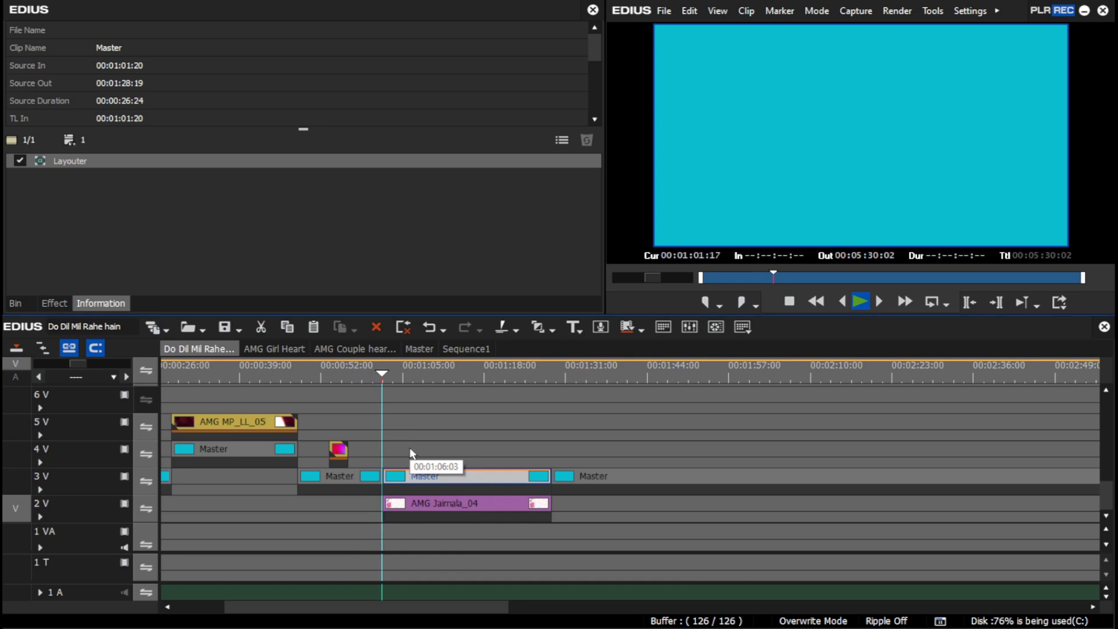
key("space")
left_click(382, 371)
left_click(373, 375)
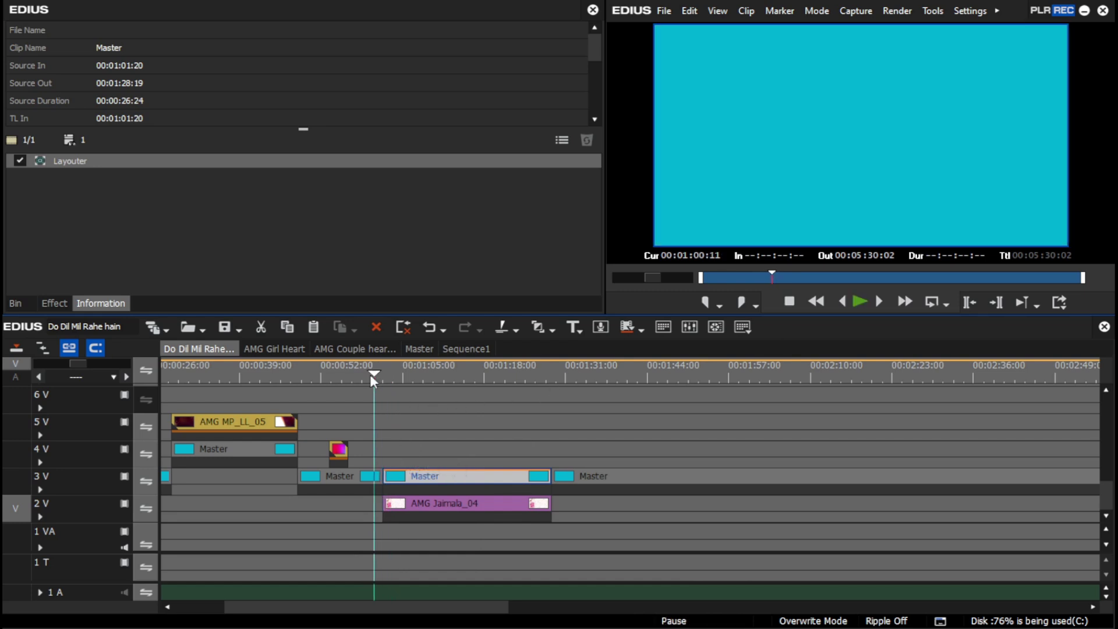
key("space")
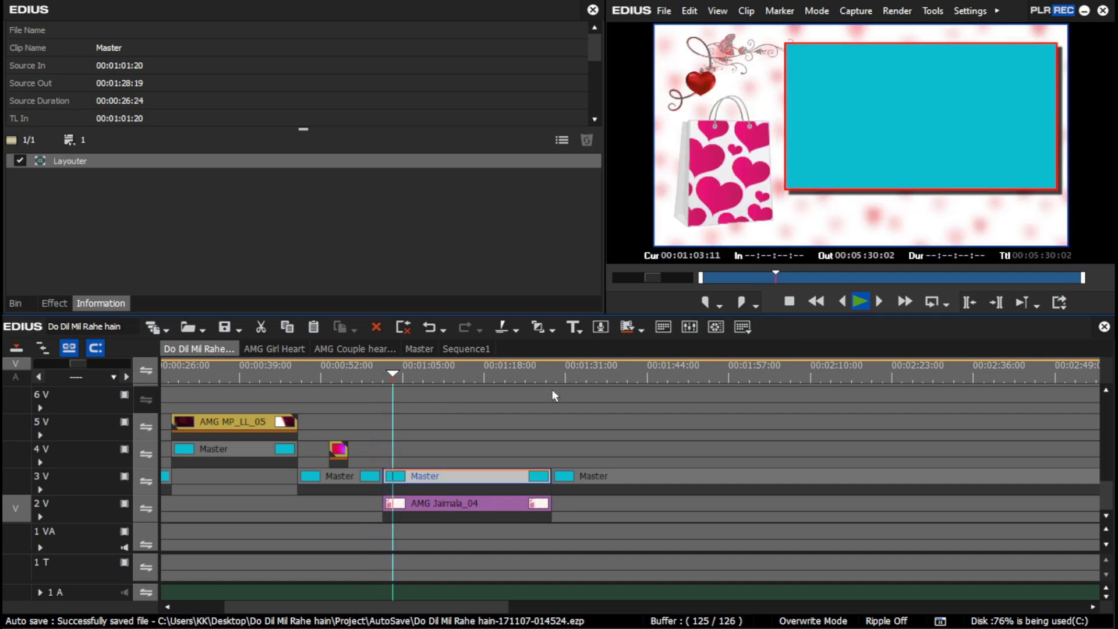
left_click(539, 370)
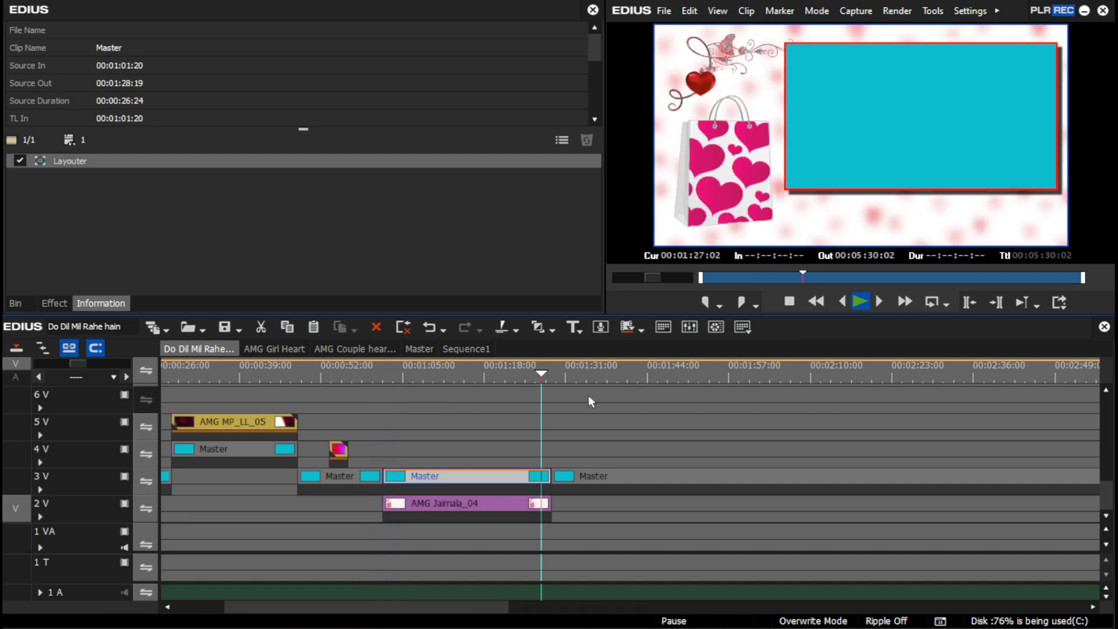
key("space")
left_click(386, 375)
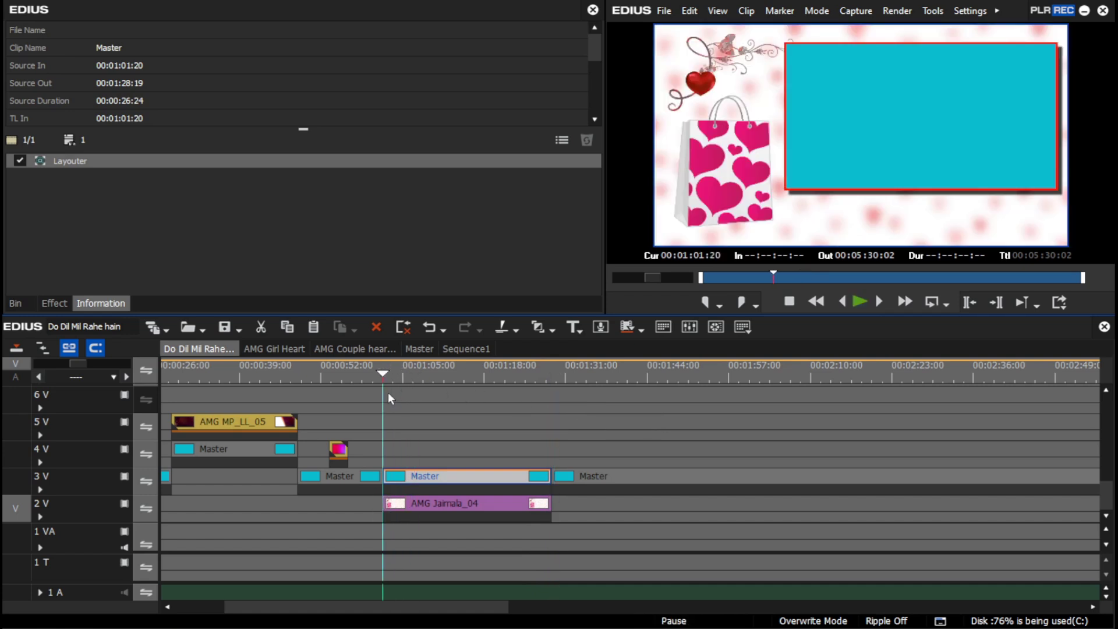
Place the AMG COLOR clip from the bin on track 4V at 00:01:00:02 and play it.
left_click(371, 377)
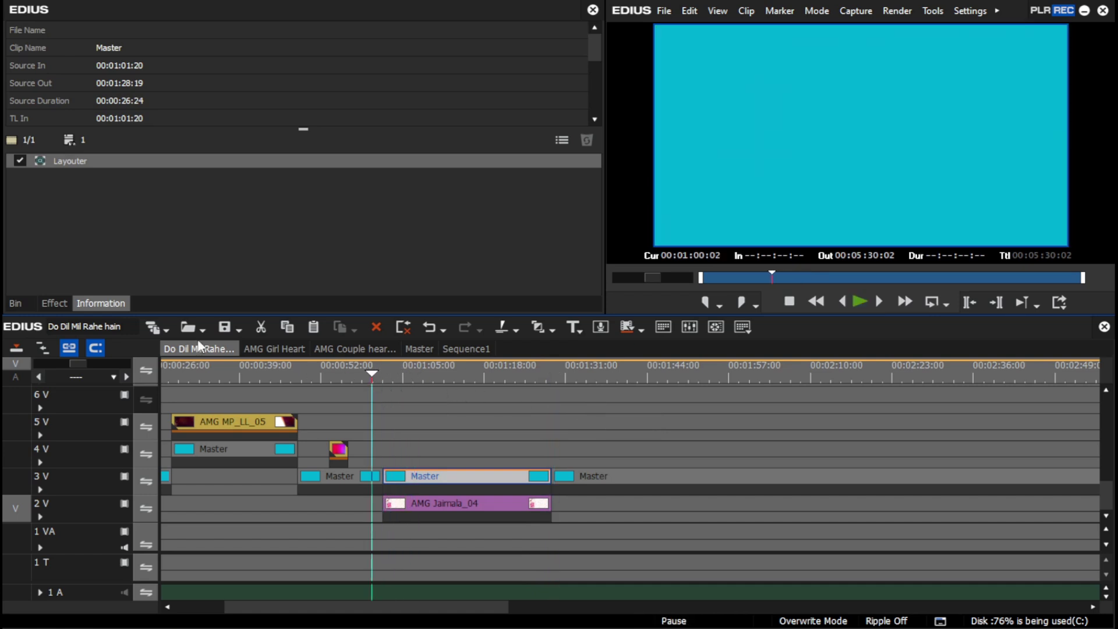
left_click(21, 300)
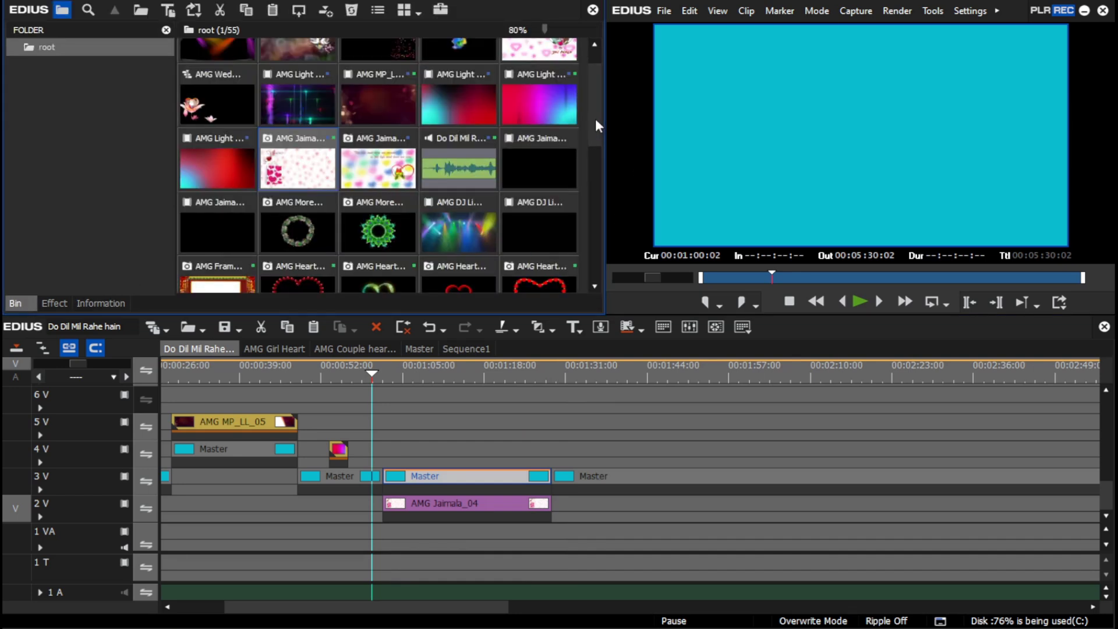
left_click_drag(595, 116, 608, 80)
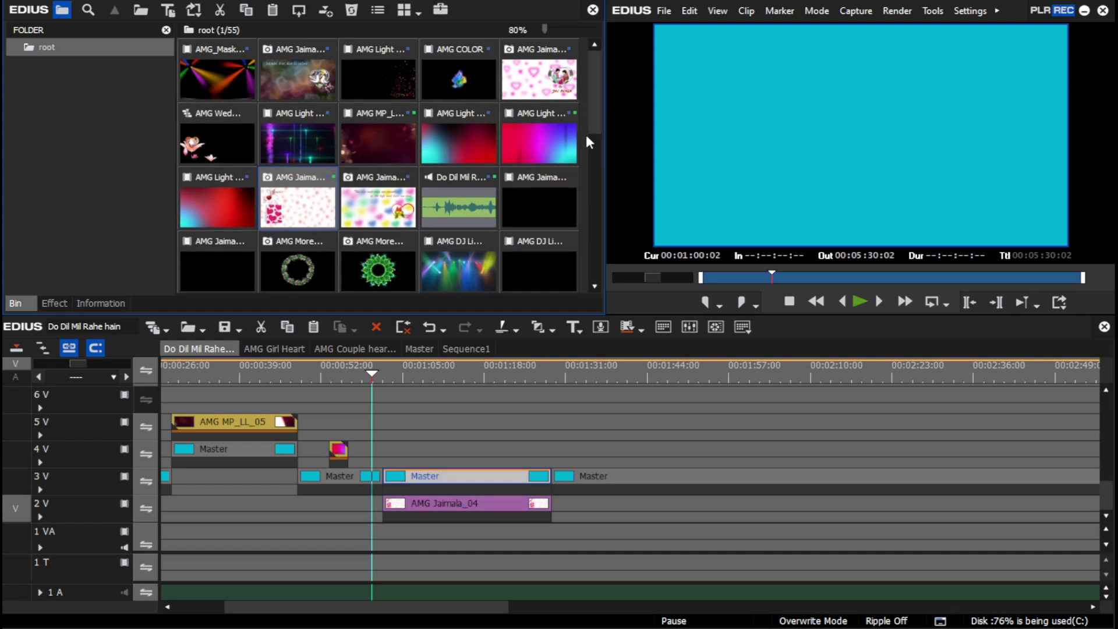
left_click_drag(593, 128, 590, 100)
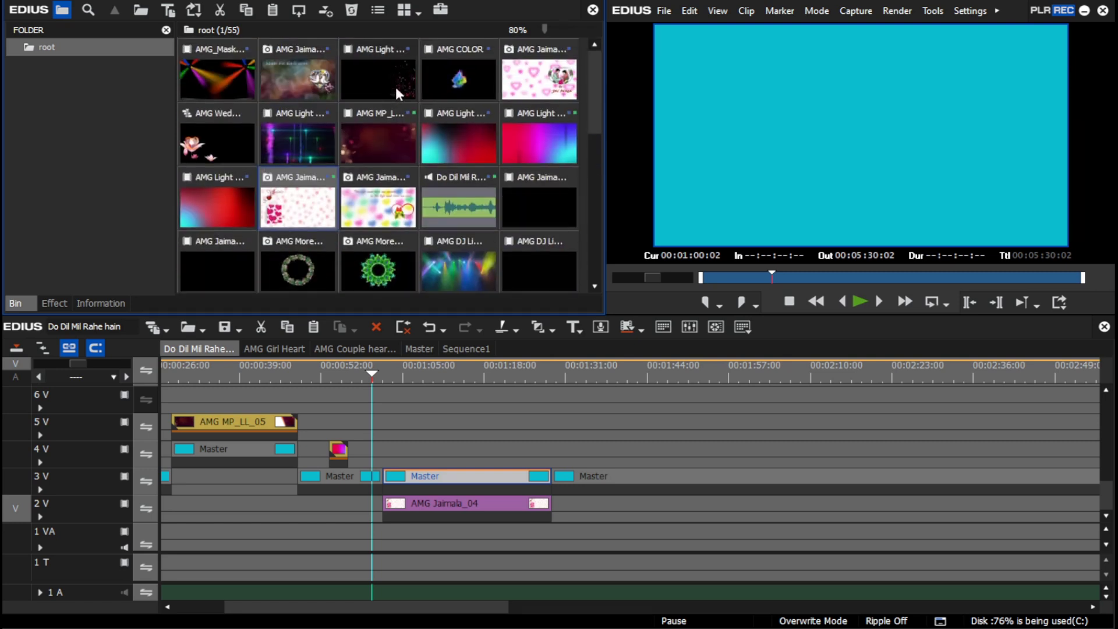
left_click_drag(449, 81, 379, 450)
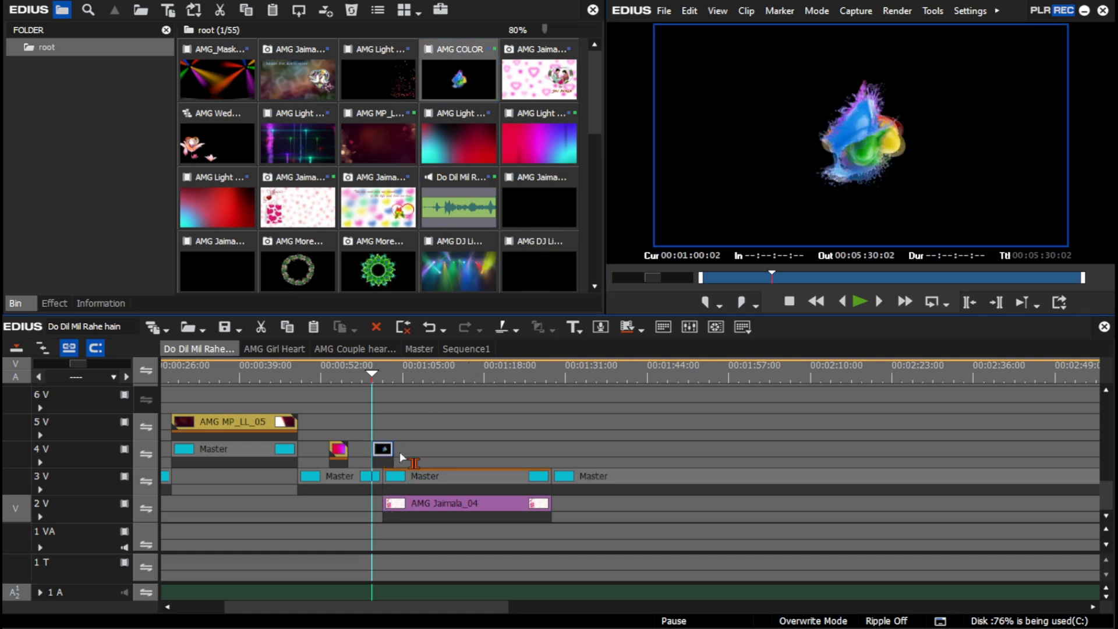
key("space")
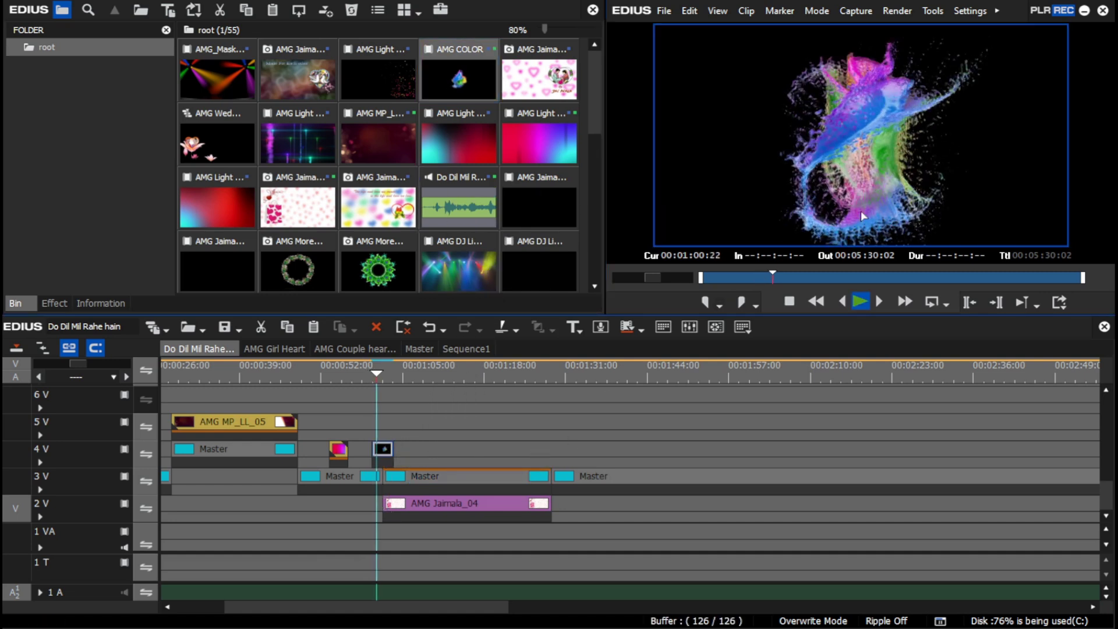
key("space")
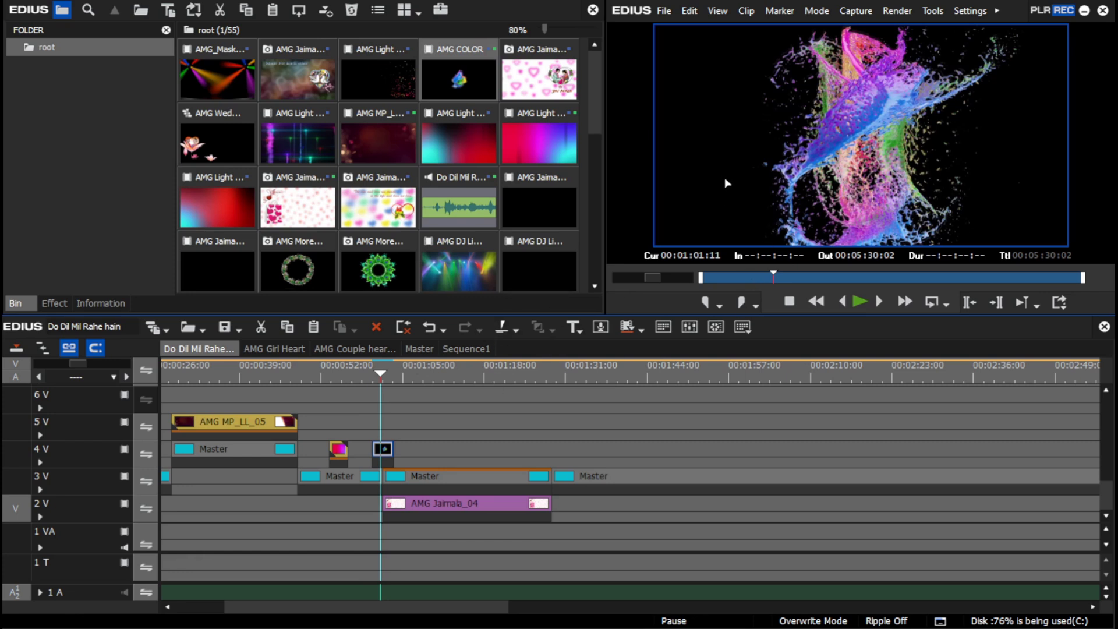
Apply the Addition blend keyer to the AMG COLOR clip and play the result over the cut.
left_click(52, 303)
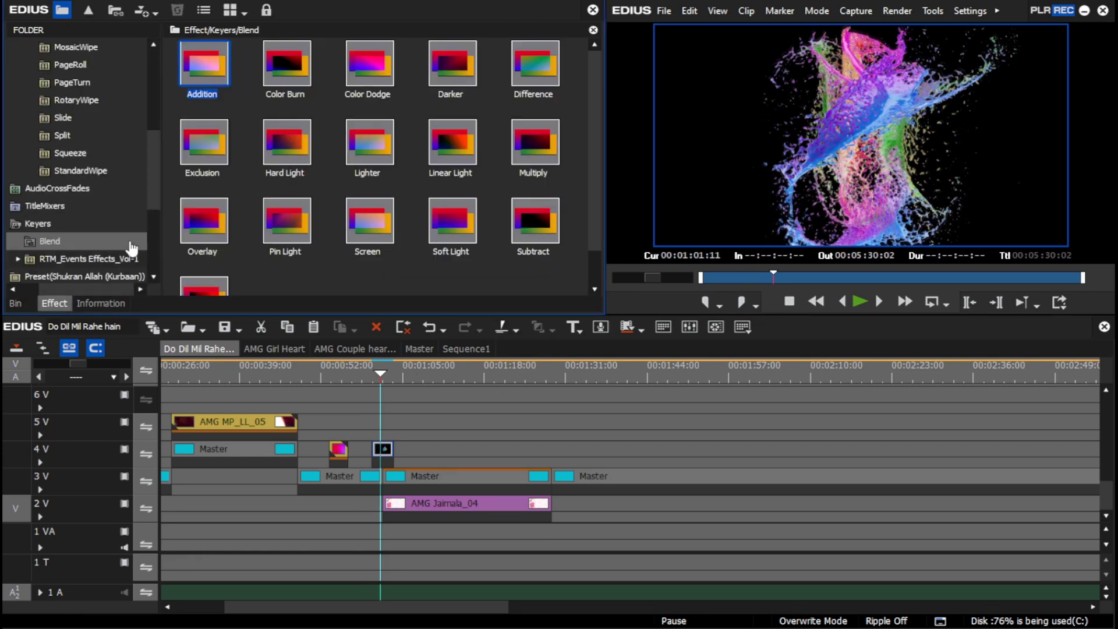
left_click_drag(207, 67, 391, 453)
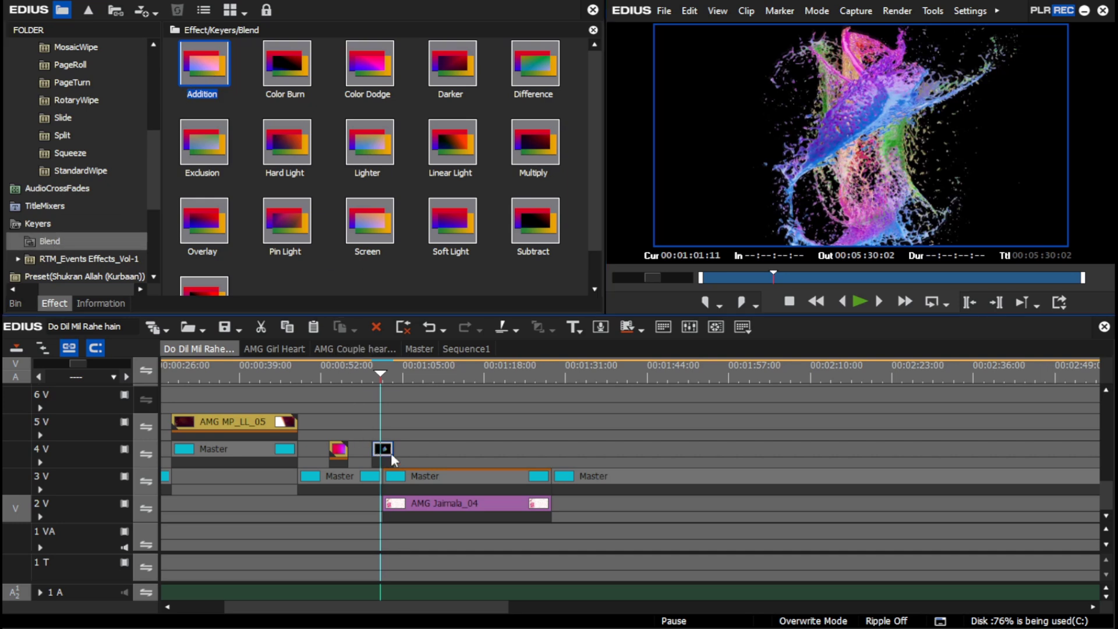
left_click(369, 376)
key("space")
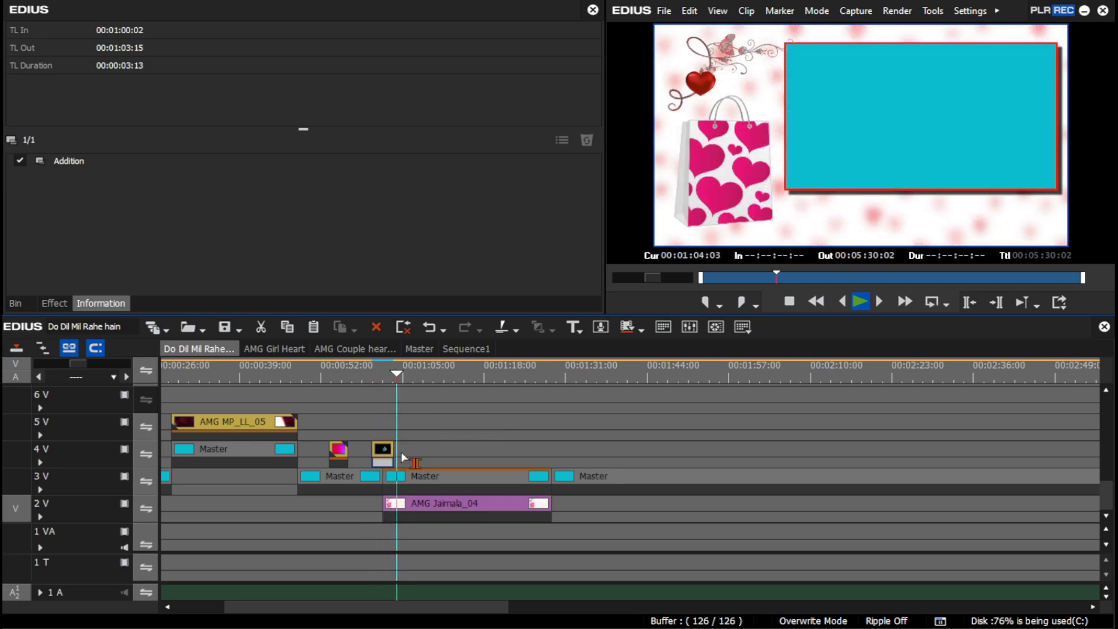
Add the Alpha Custom Map transition at the cut between the two Master segments at 00:01:28:19.
left_click_drag(491, 375, 551, 391)
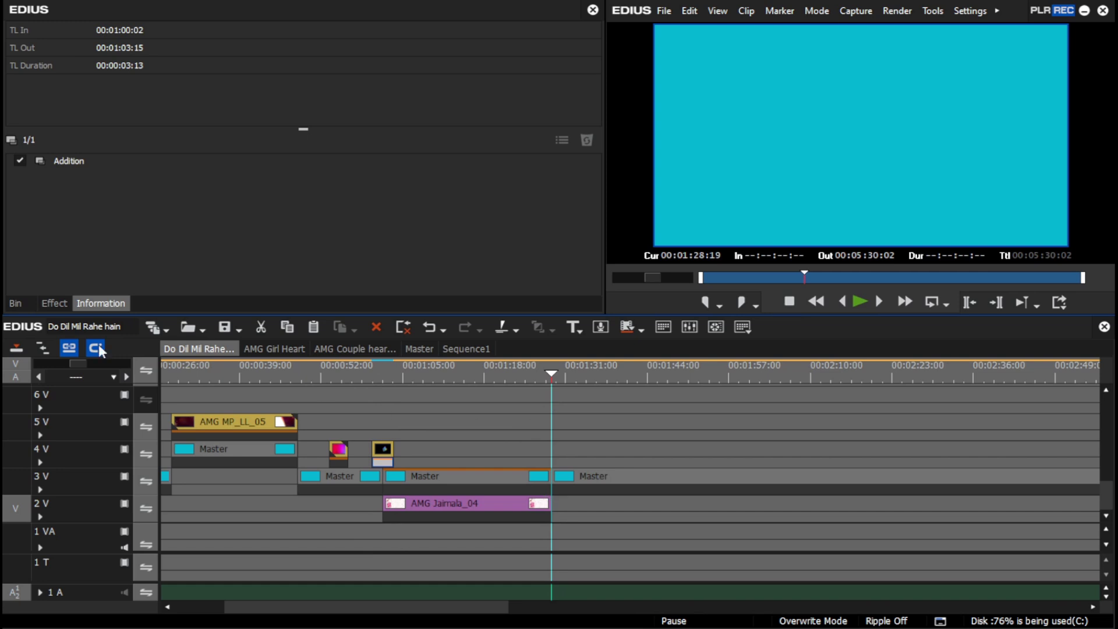
left_click(54, 305)
left_click_drag(153, 198, 159, 117)
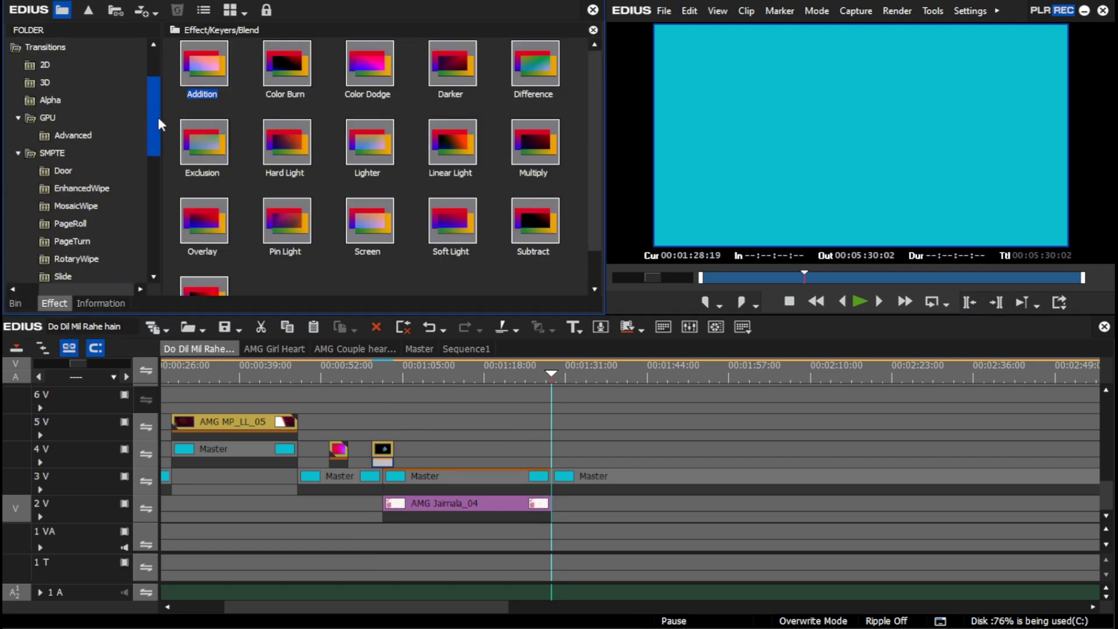
left_click(58, 102)
left_click_drag(202, 71, 553, 492)
Extend the start of the Alpha Custom Map transition earlier on track 3V, and play and scrub through it.
left_click_drag(78, 365, 54, 369)
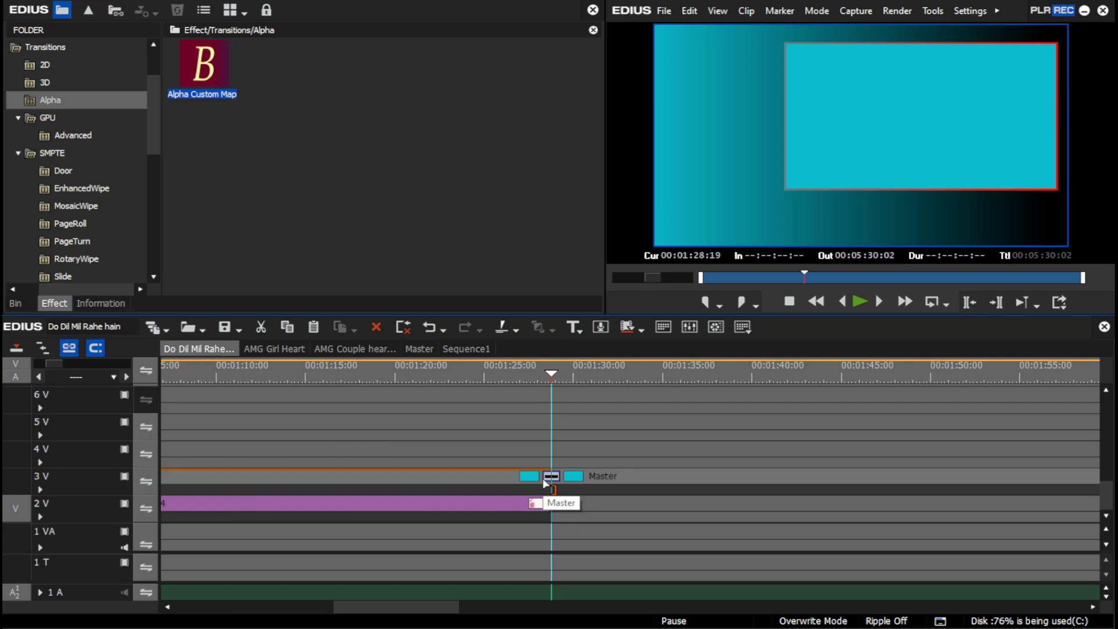
left_click_drag(546, 482, 538, 490)
left_click(573, 431)
key("space")
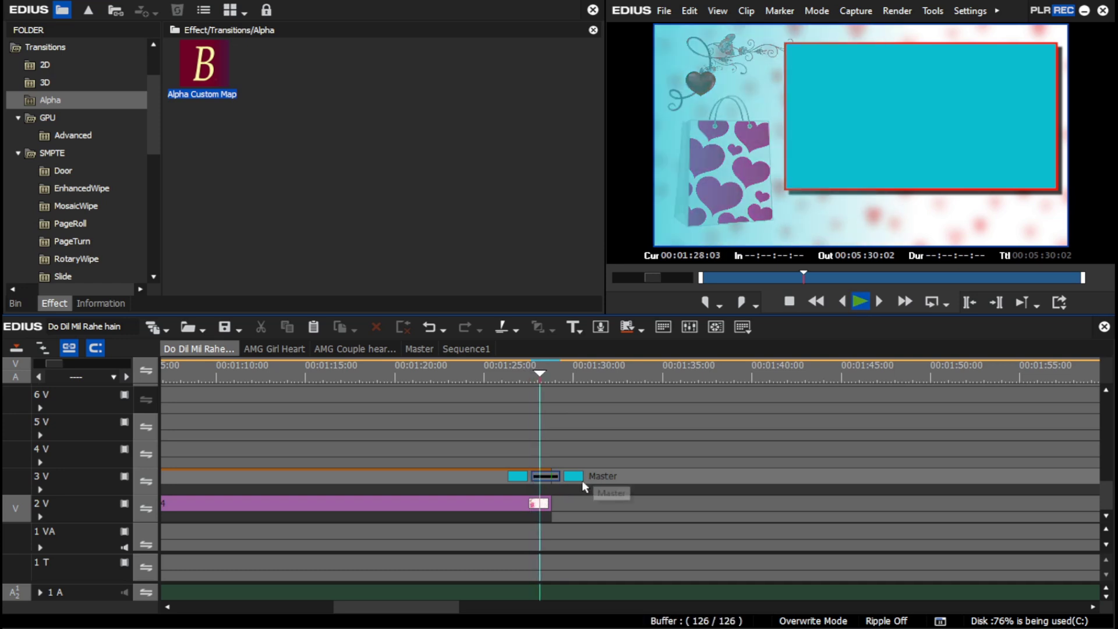
left_click_drag(562, 375, 537, 381)
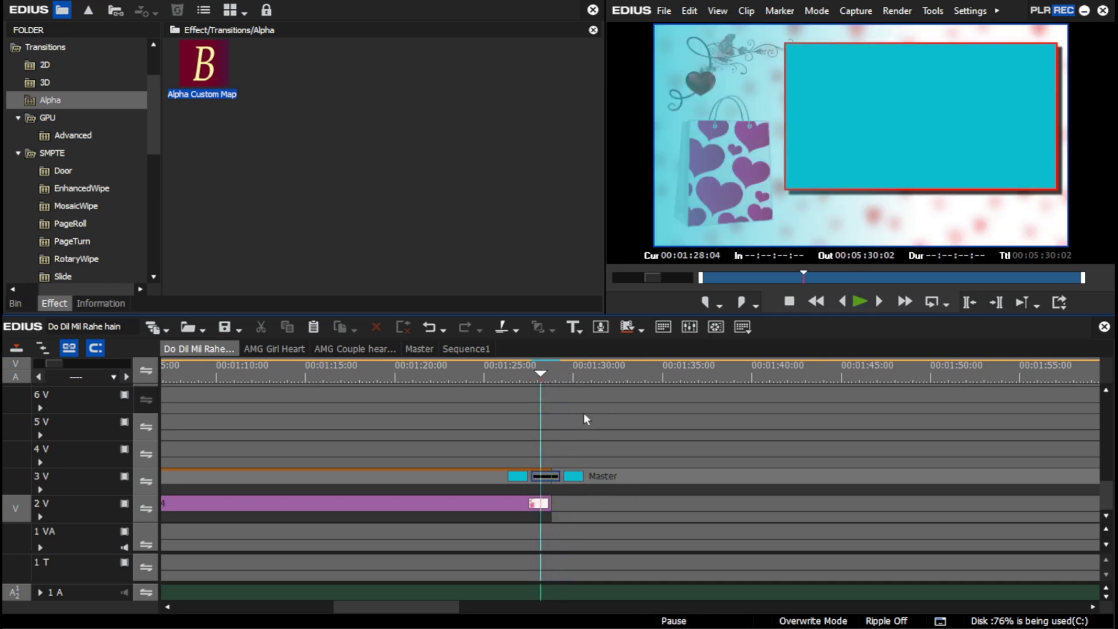
Load the clover_anss studio bitmap as the alpha map of the Alpha Custom Map transition on track 3V.
key("space")
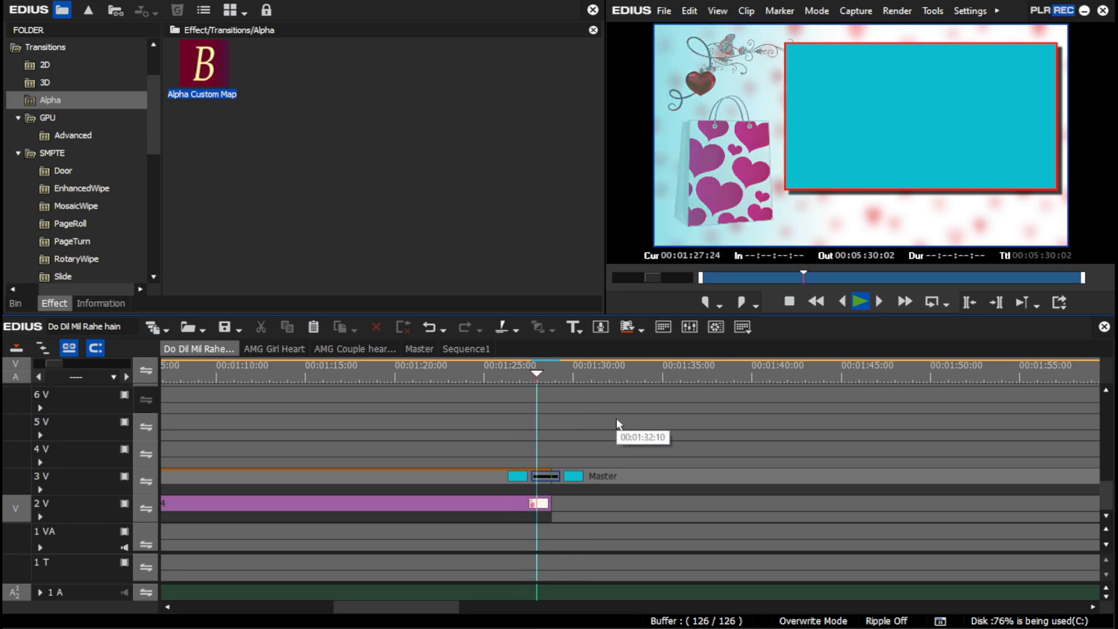
key("space")
left_click(532, 373)
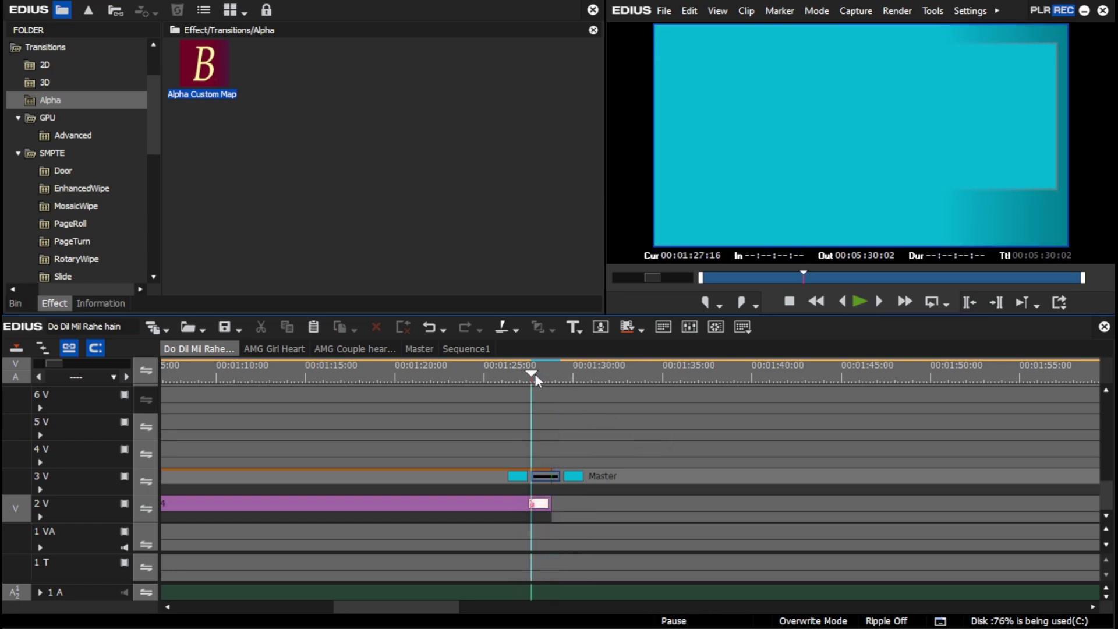
left_click(541, 477)
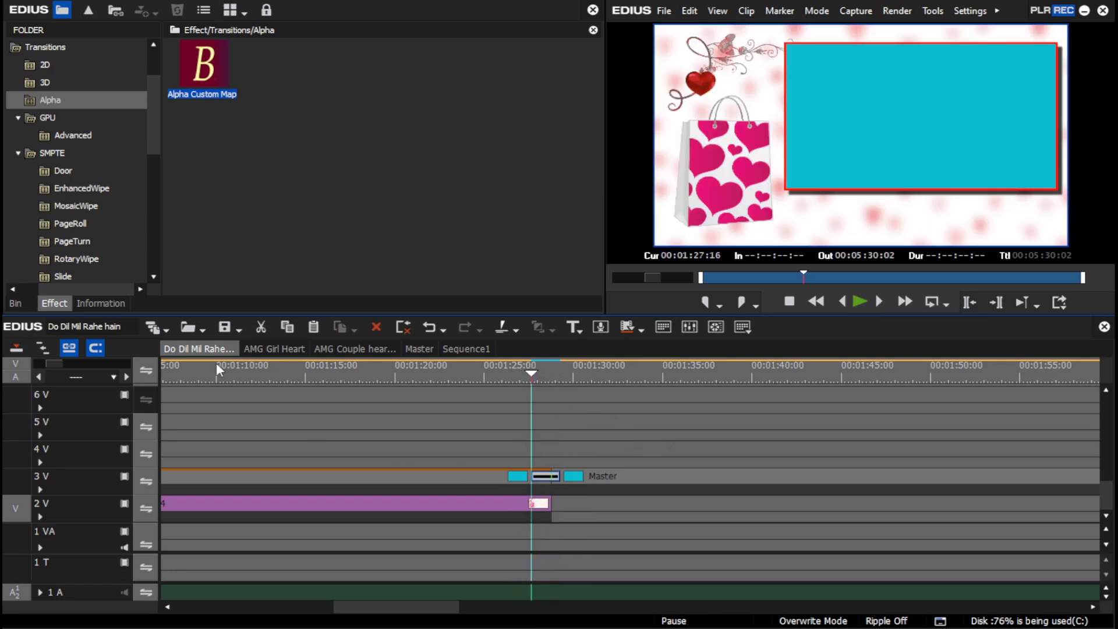
left_click(110, 303)
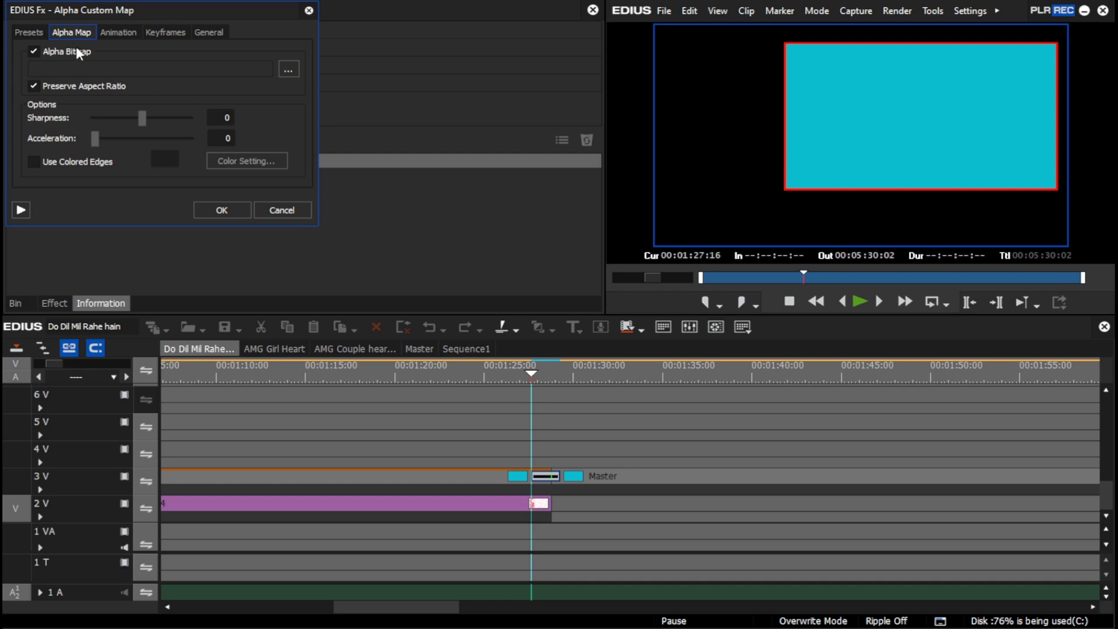
left_click(293, 70)
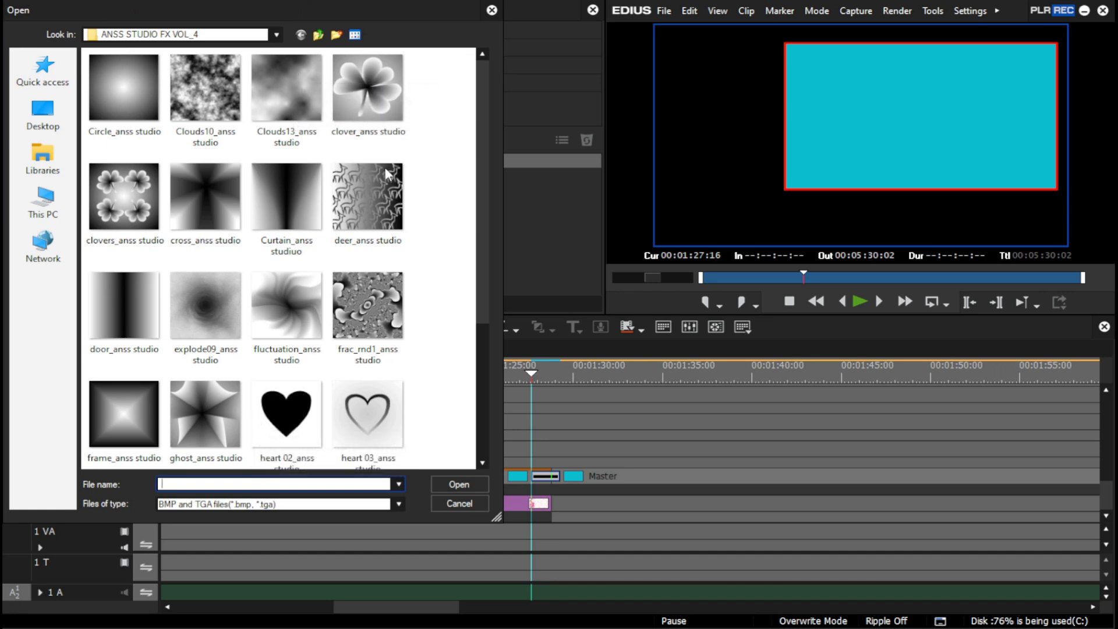
left_click(369, 95)
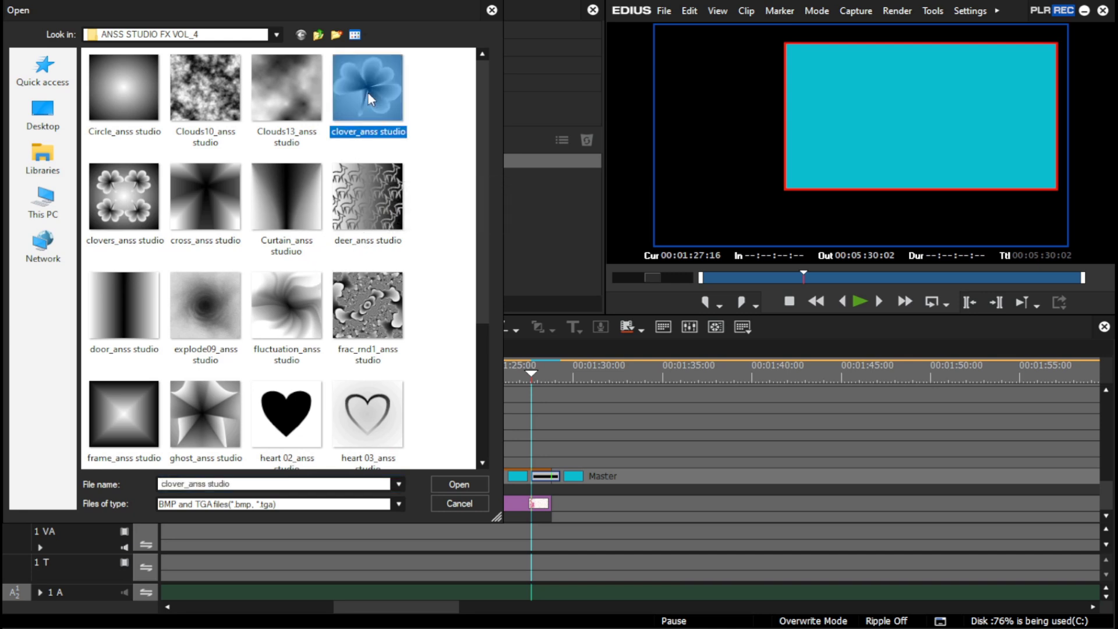
double_click(368, 94)
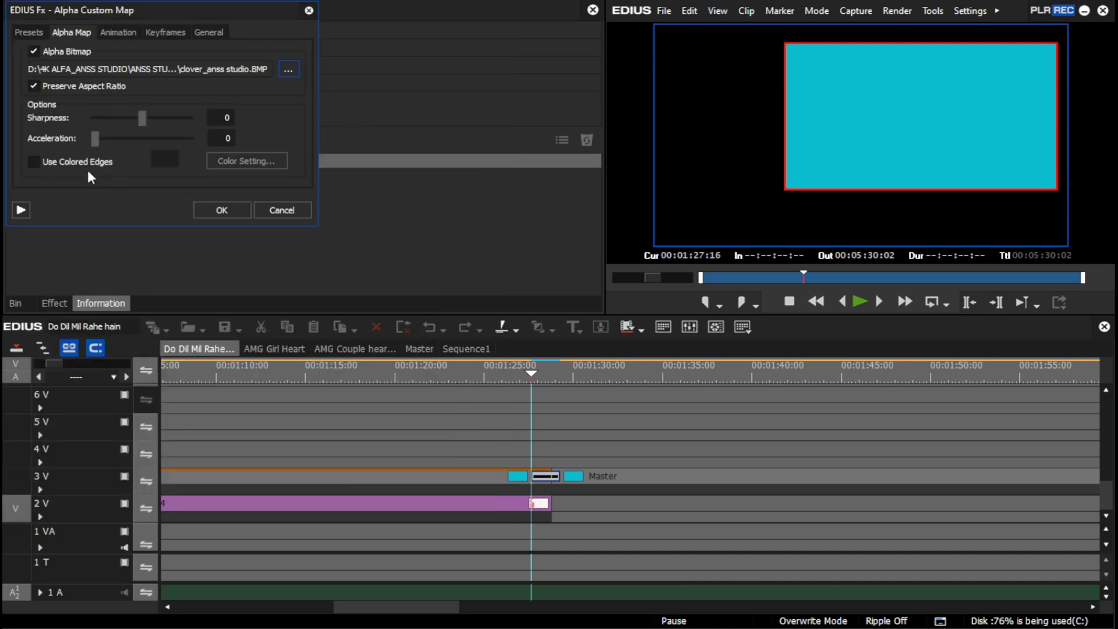
Enable colored edges in dark green for the Alpha Custom Map transition, apply the settings and play the transition.
left_click(58, 163)
left_click(174, 164)
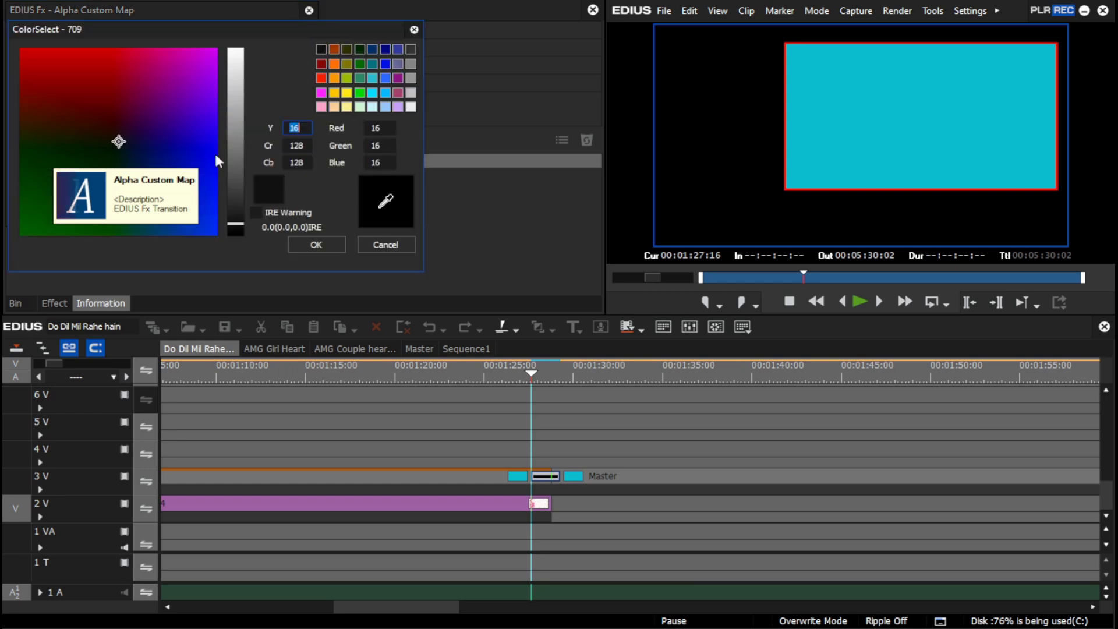
left_click(361, 62)
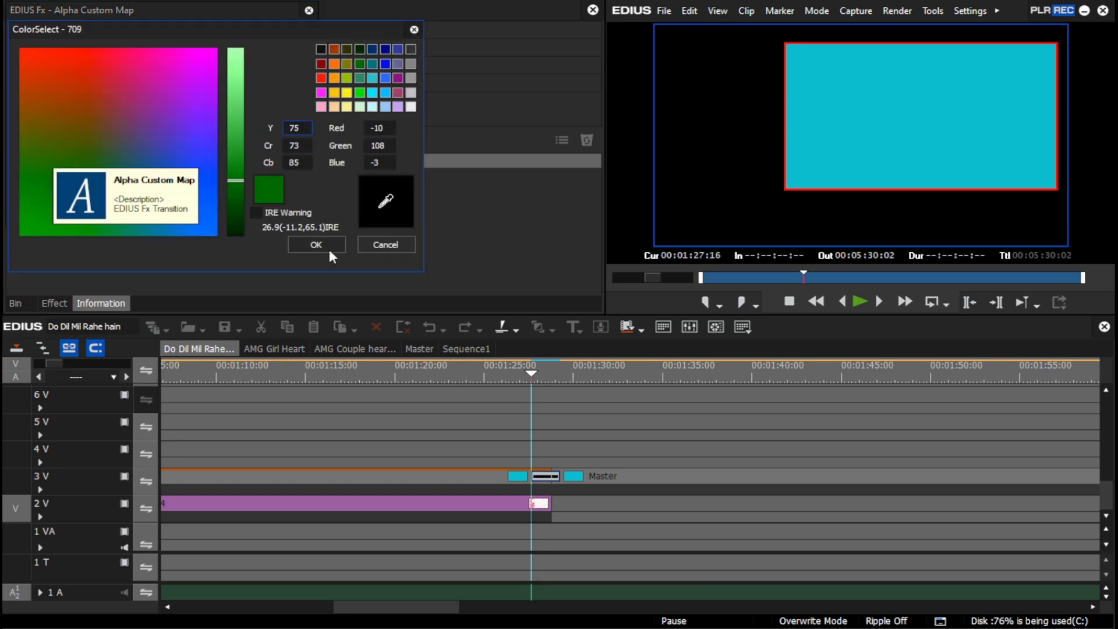
left_click(314, 242)
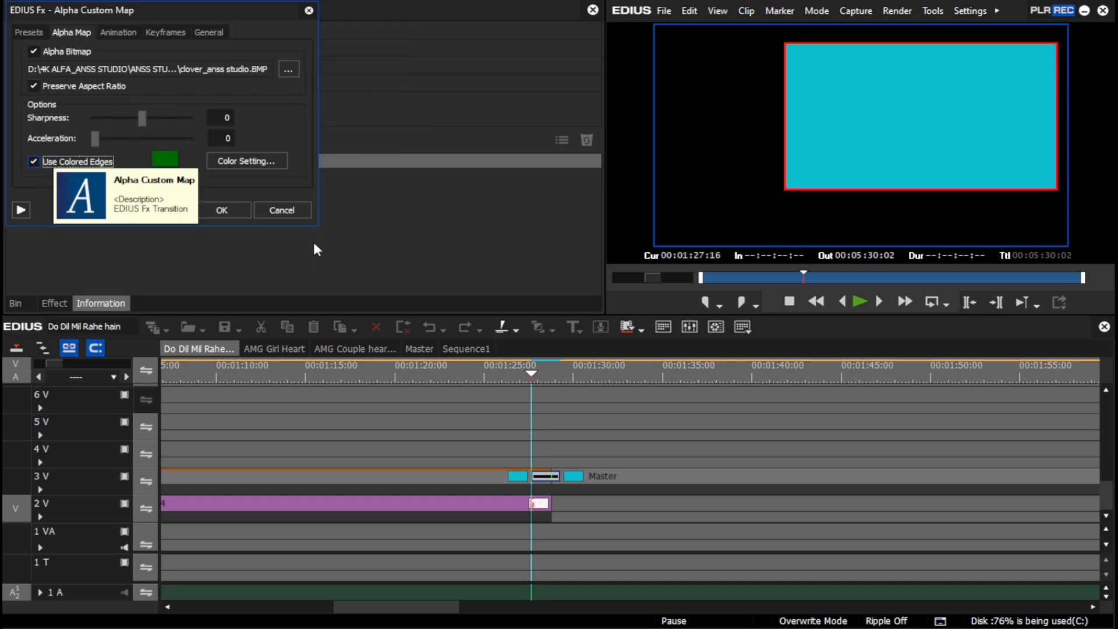
left_click(221, 210)
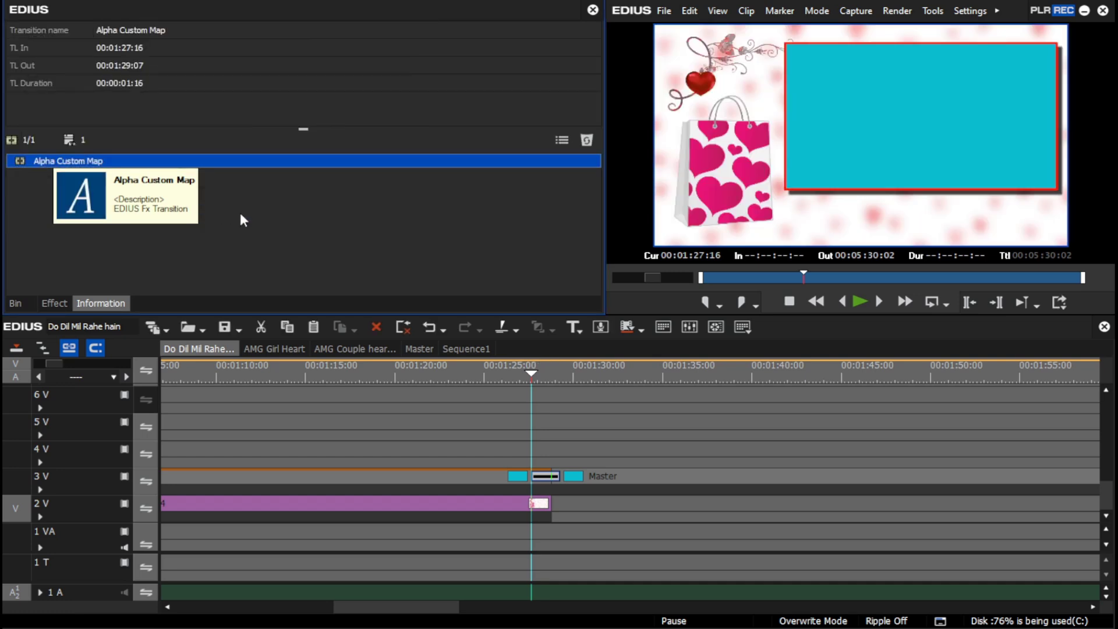
left_click(515, 369)
key("space")
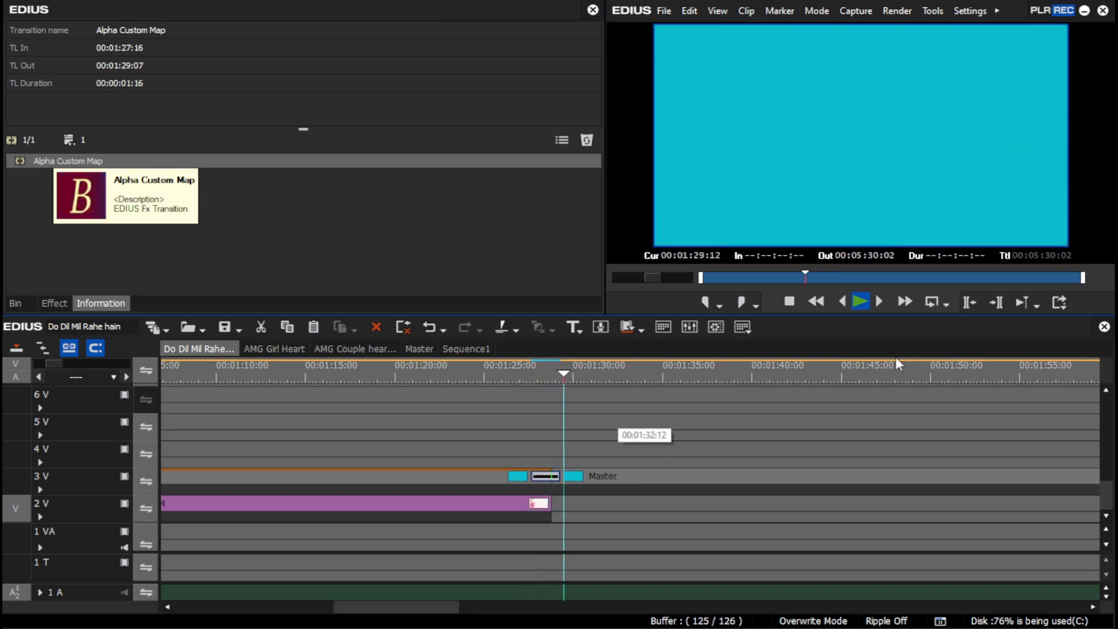
key("space")
Fit the whole timeline, place the AMG_Mask clip from the bin on track 4V at 00:01:41:05 and play it.
left_click_drag(53, 364, 66, 362)
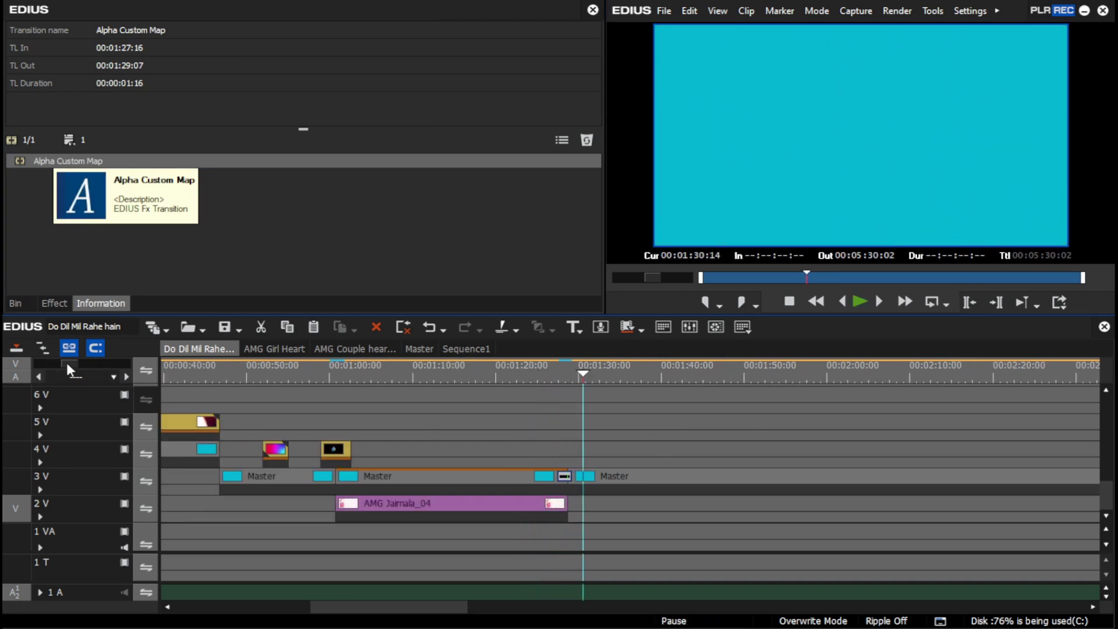
left_click(87, 376)
left_click(23, 306)
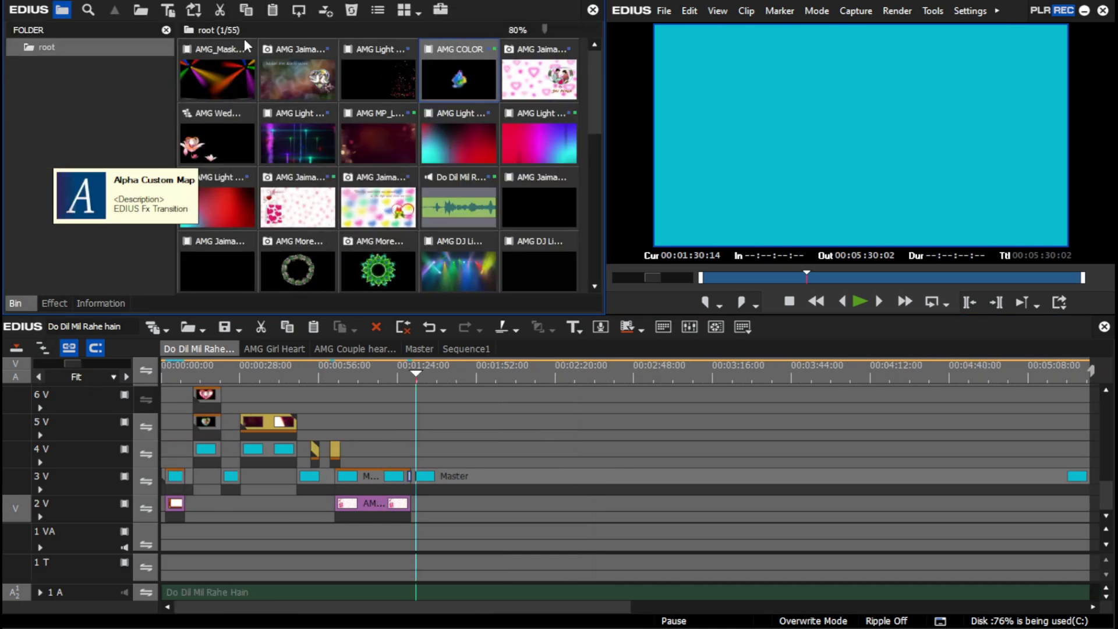
left_click_drag(243, 86, 447, 447)
left_click_drag(439, 369, 447, 373)
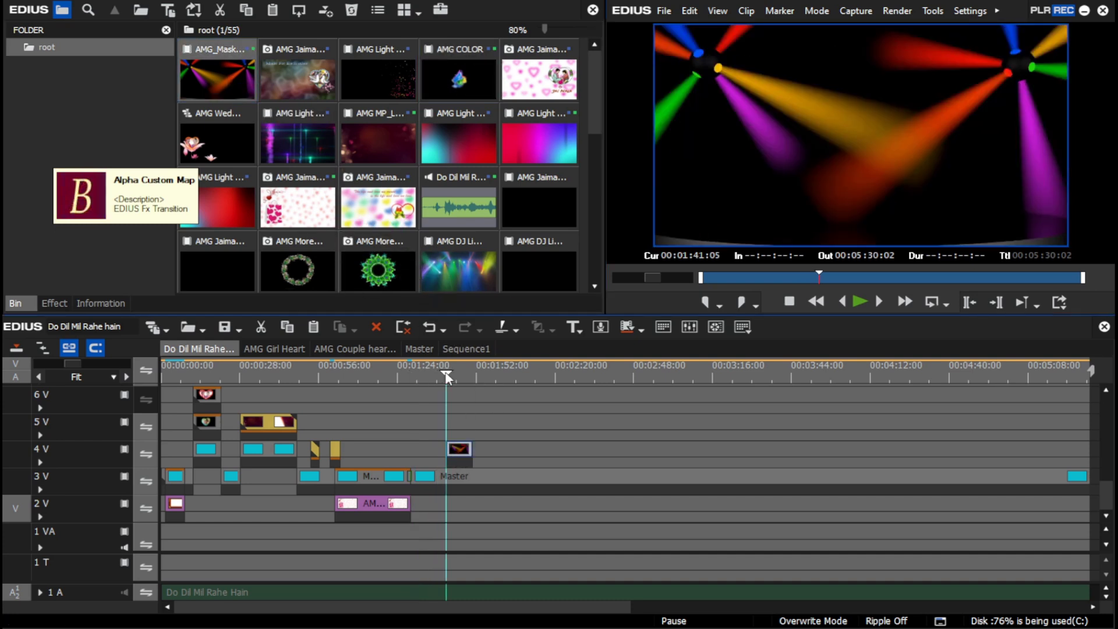
key("space")
key("space")
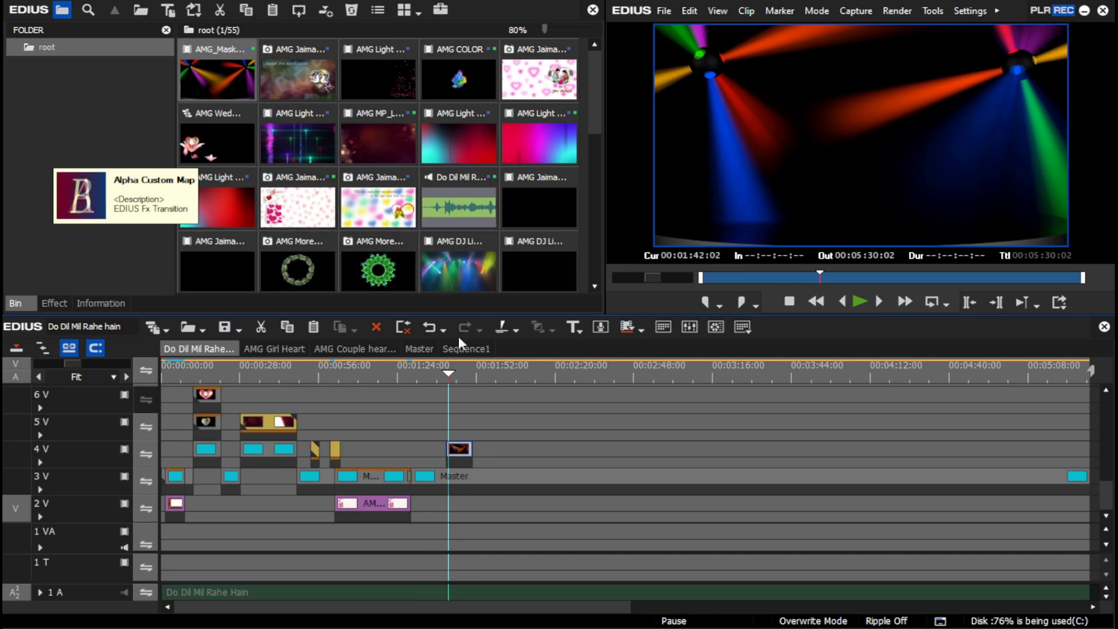
left_click_drag(449, 373, 446, 375)
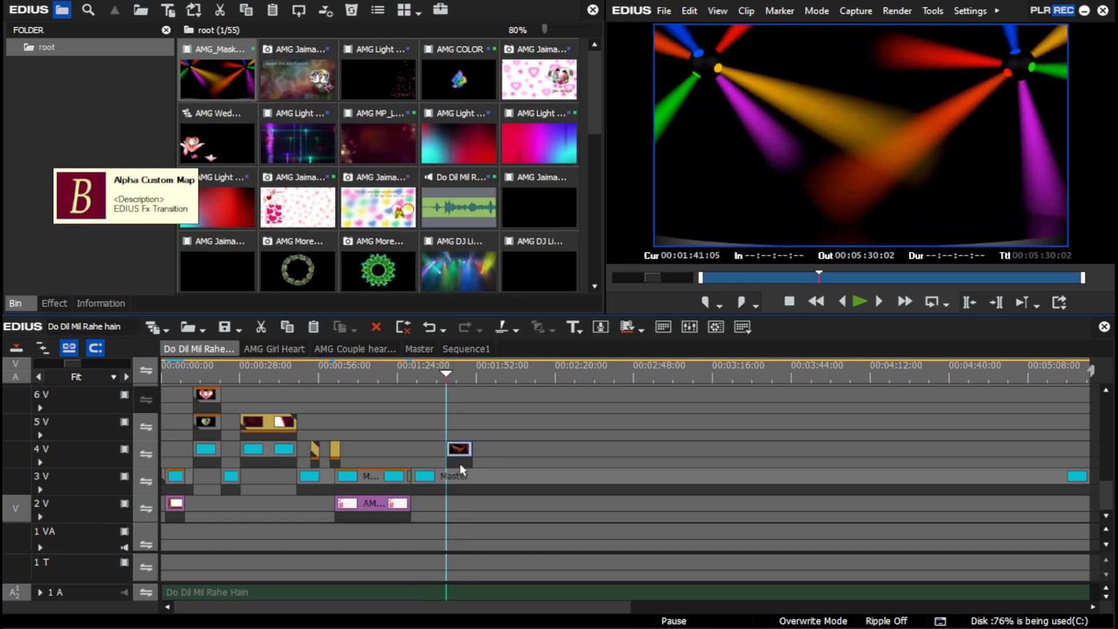
Copy the blend keyer from the track 5V clip onto the AMG_Mask clip and play the blended result.
left_click_drag(277, 436, 459, 463)
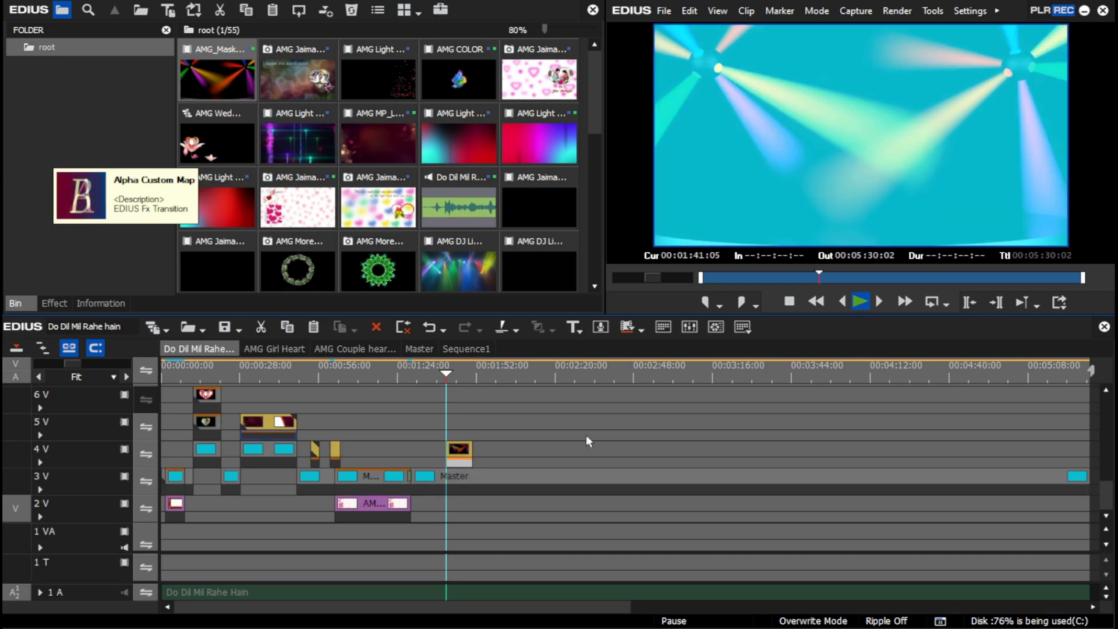
key("space")
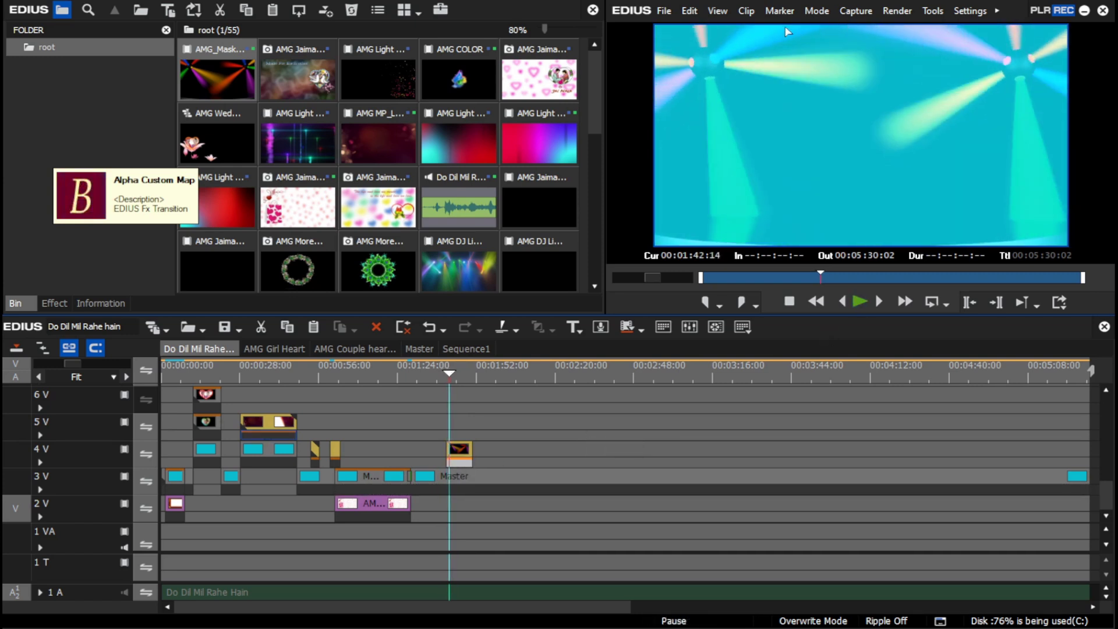
key("space")
key("space")
In the Layouter, stretch the AMG_Mask clip to 127.20% with its Y position at -4.30%, and play the result.
left_click(455, 452)
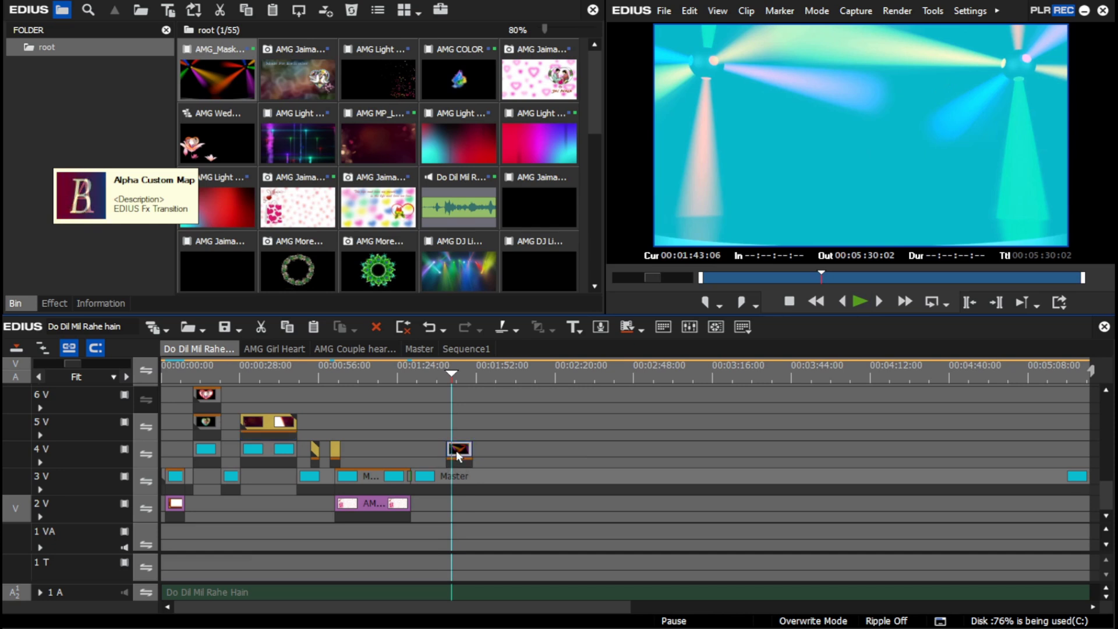
left_click(100, 303)
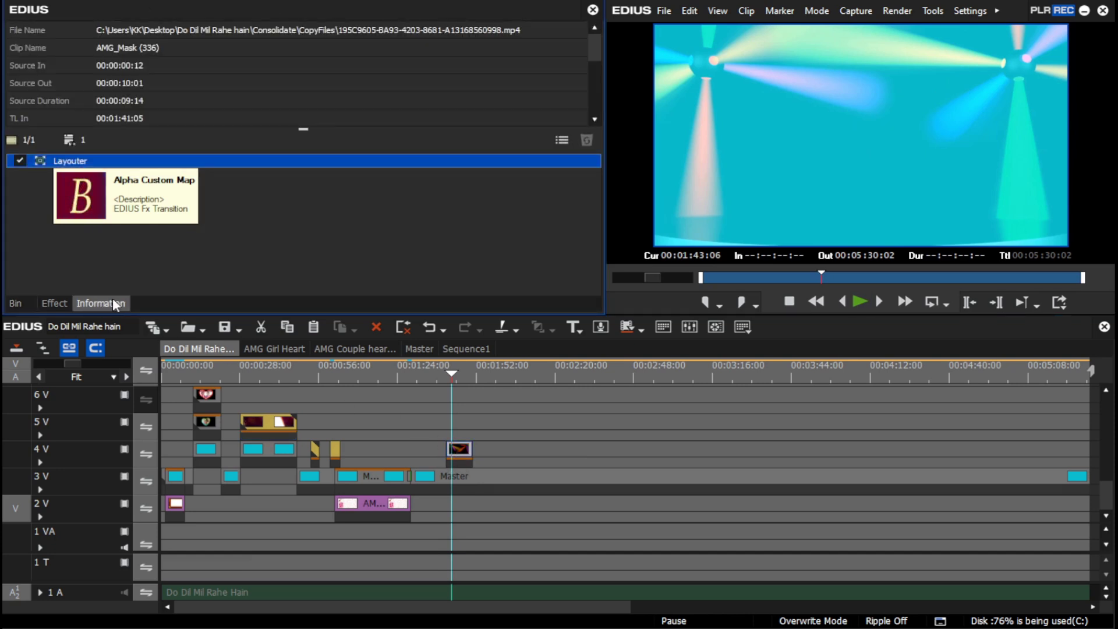
double_click(237, 161)
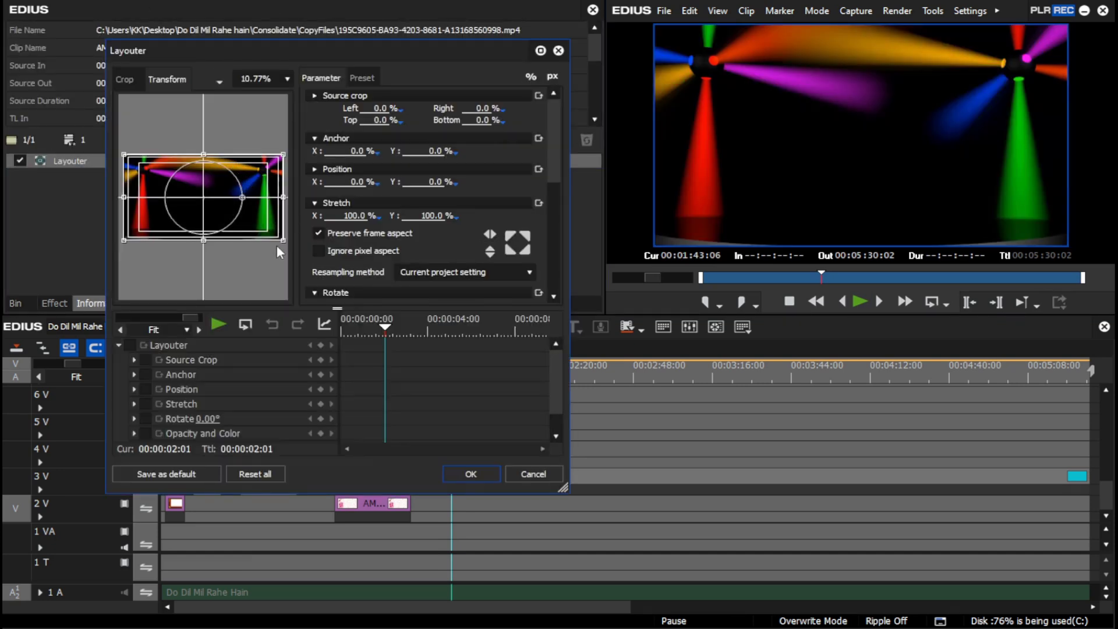
mouse_move(212, 241)
left_mouse_down()
mouse_move(213, 254)
mouse_move(220, 233)
left_mouse_up()
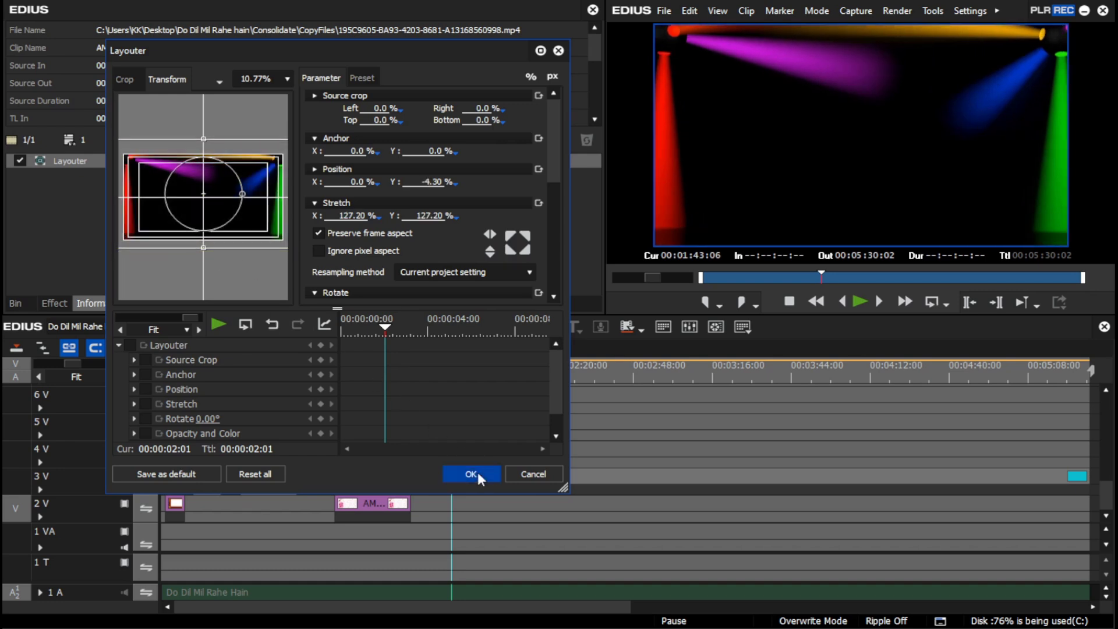
left_click(471, 473)
key("space")
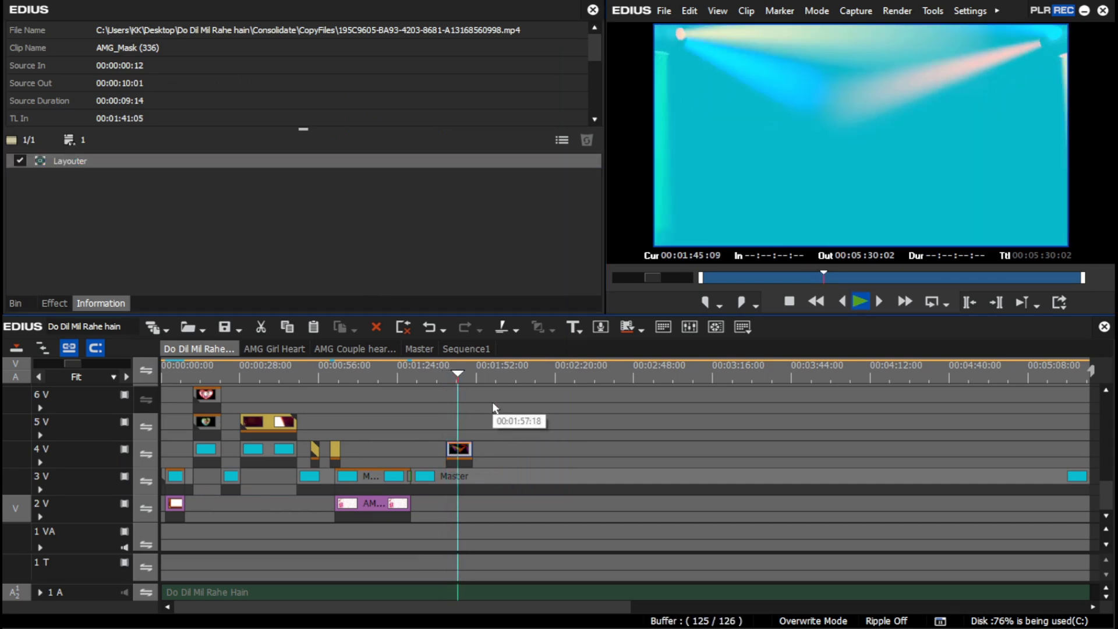
key("space")
left_click(467, 376)
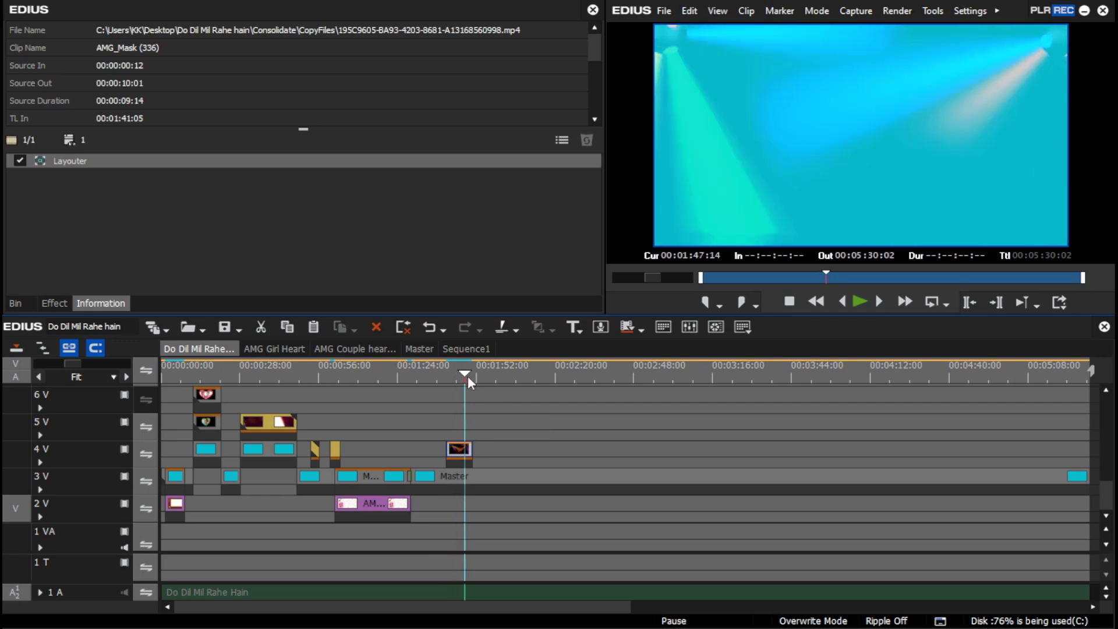
key("space")
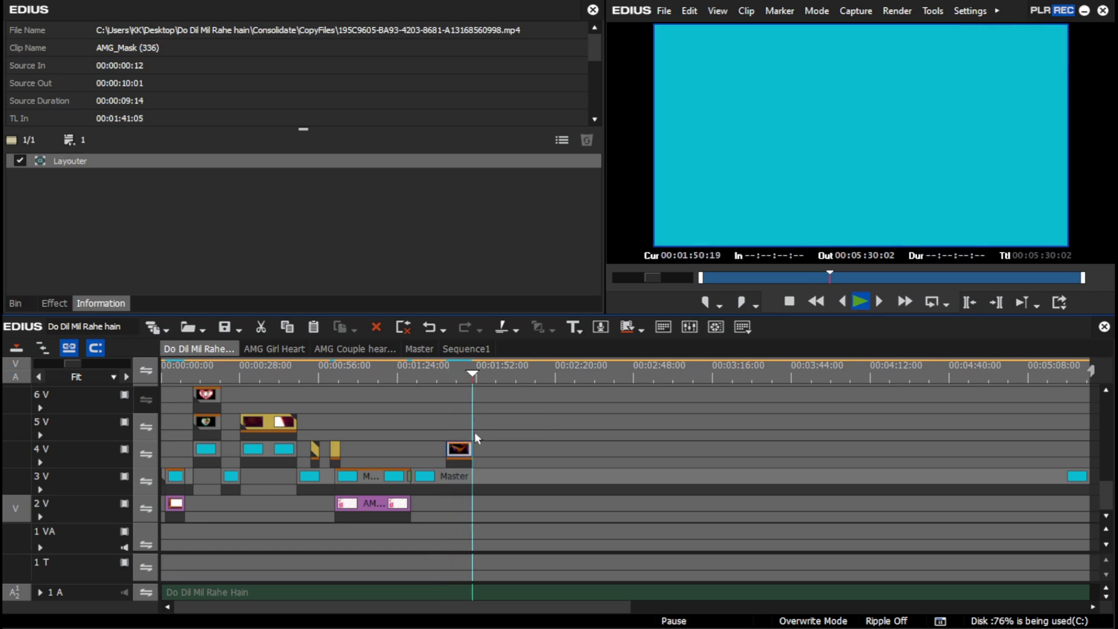
Stop playback, create a new sequence in the bin and open it on the timeline.
left_click(17, 304)
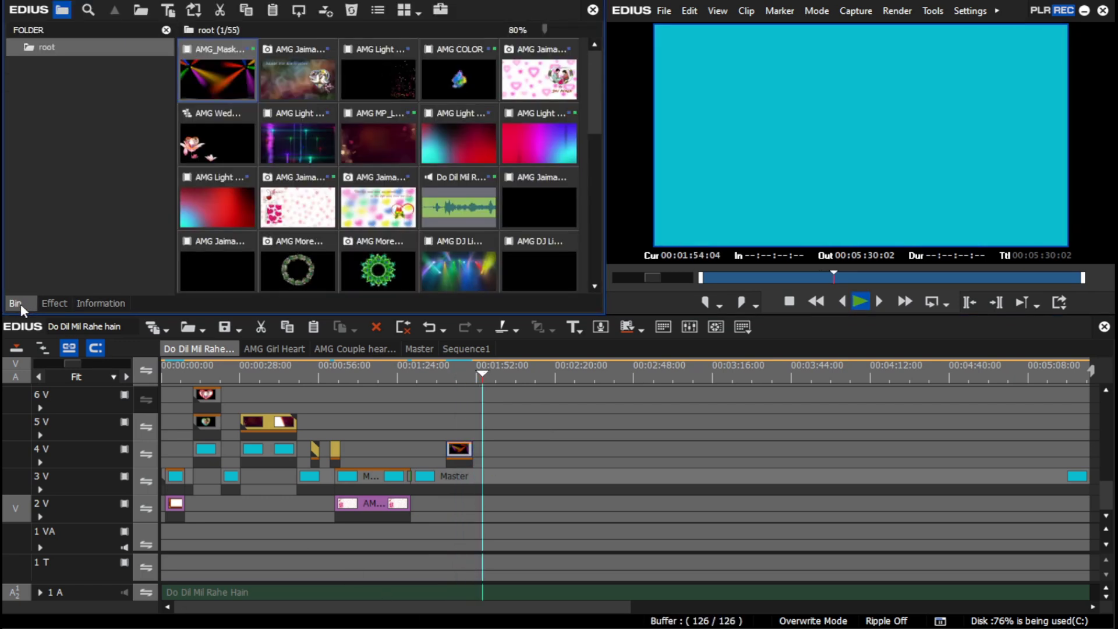
key("space")
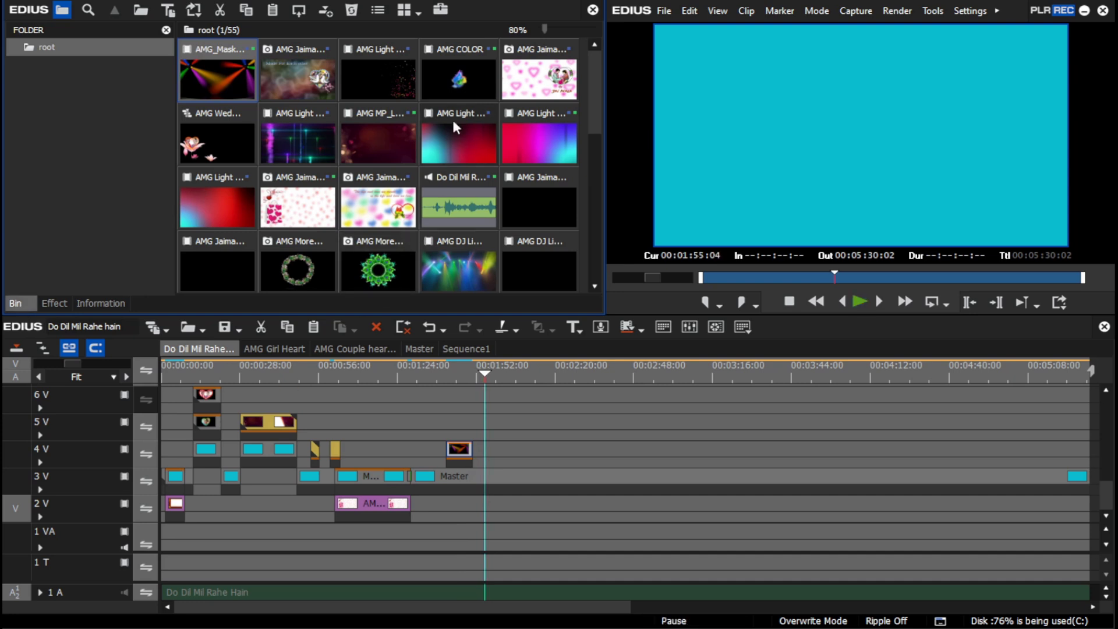
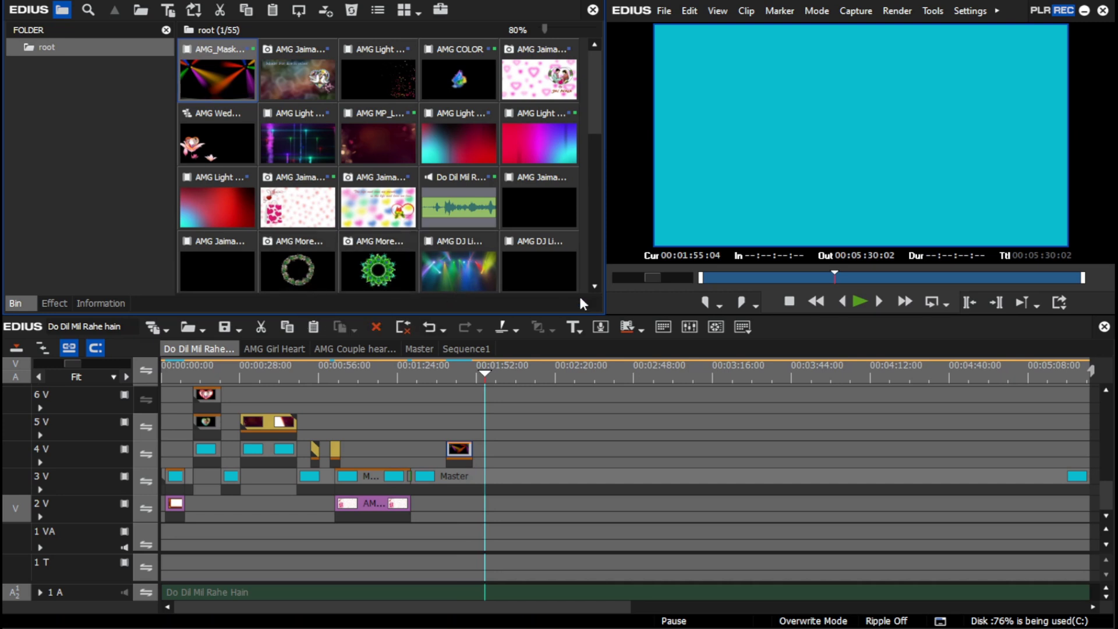
left_click_drag(593, 113, 588, 281)
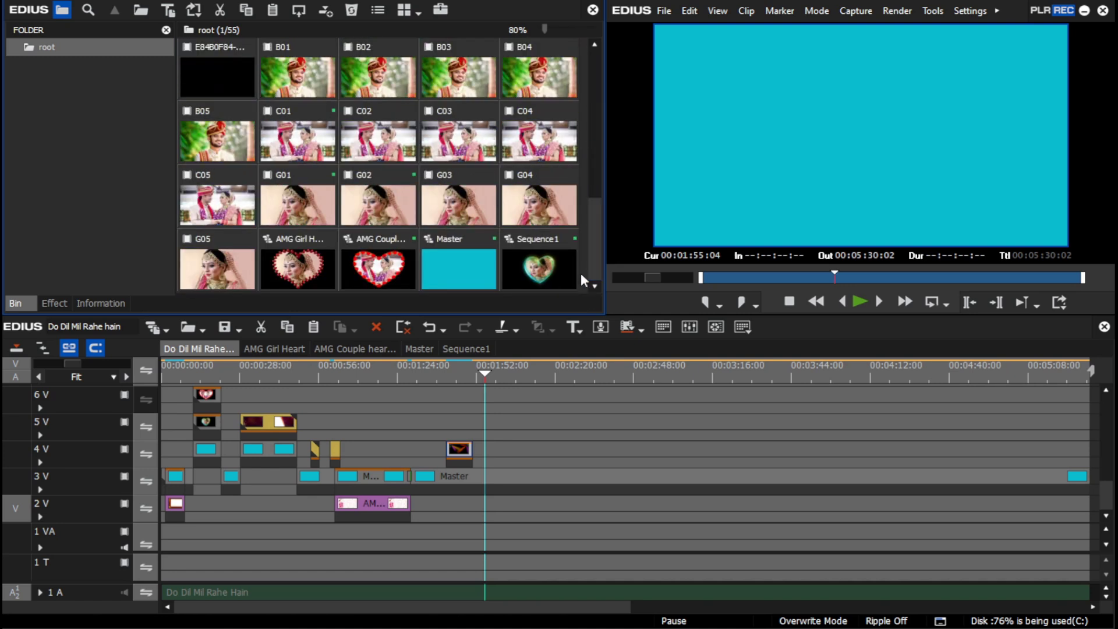
right_click(581, 280)
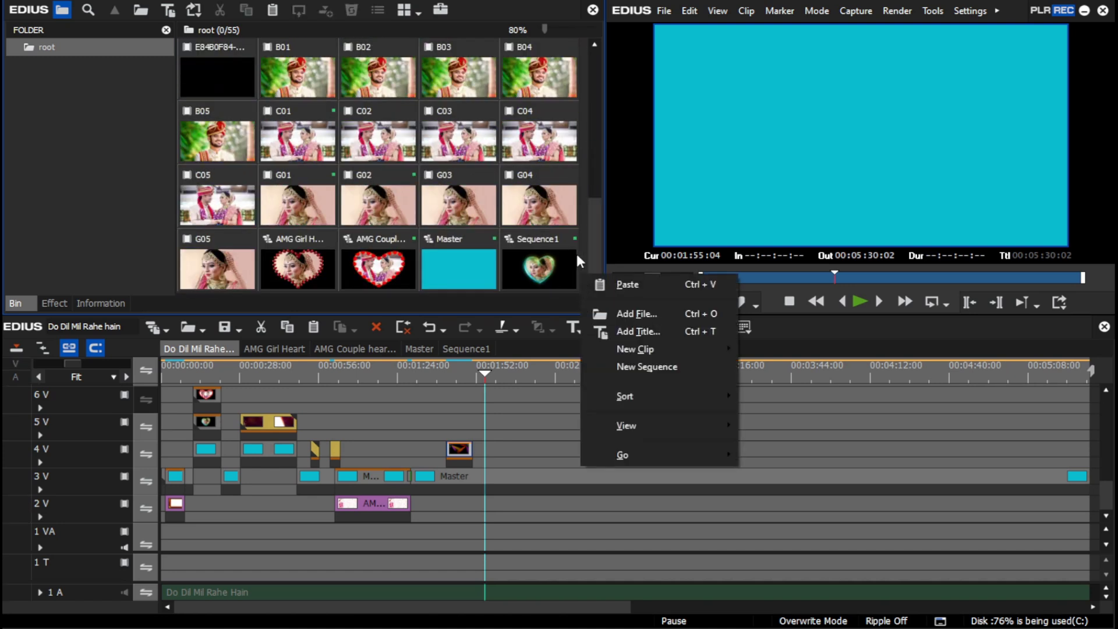
right_click(581, 261)
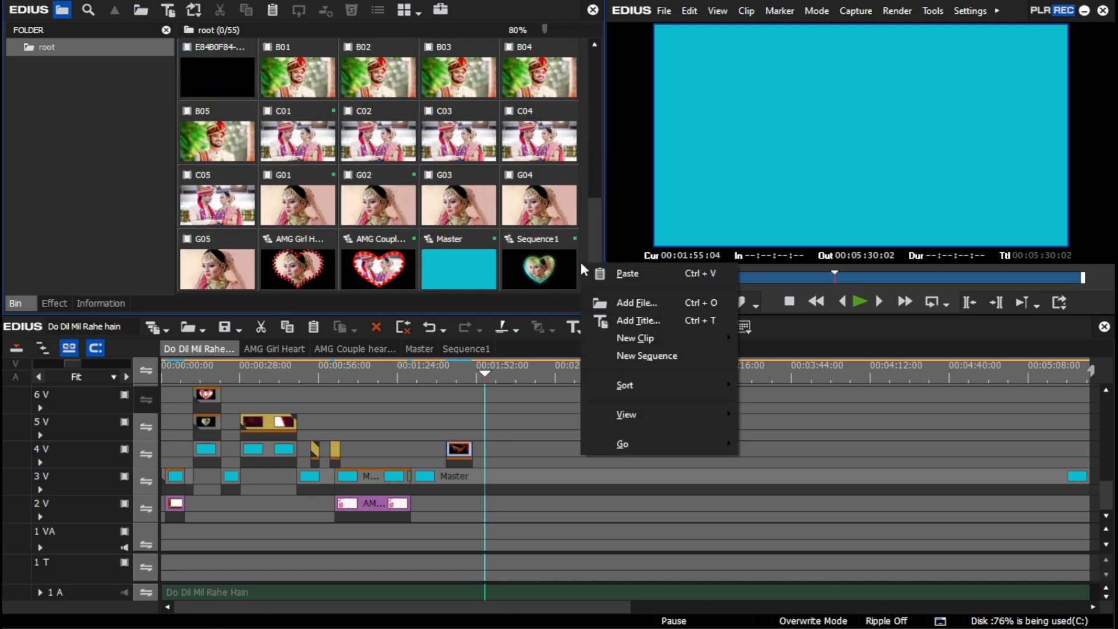
left_click(632, 363)
double_click(226, 273)
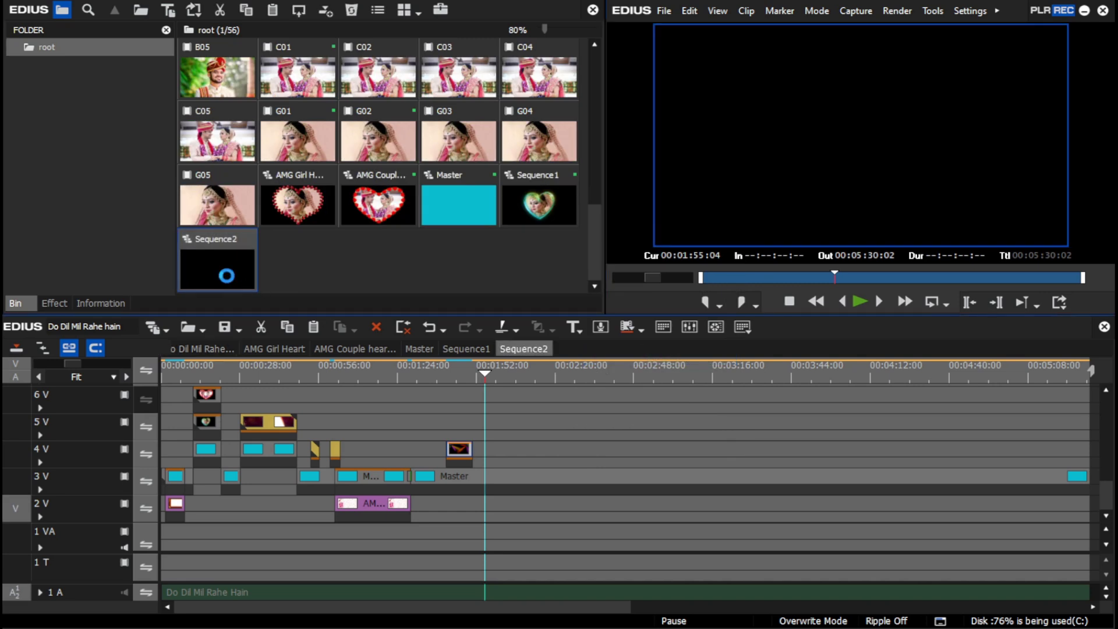
left_click(21, 348)
Add one video track above track 2V in the new sequence.
right_click(95, 398)
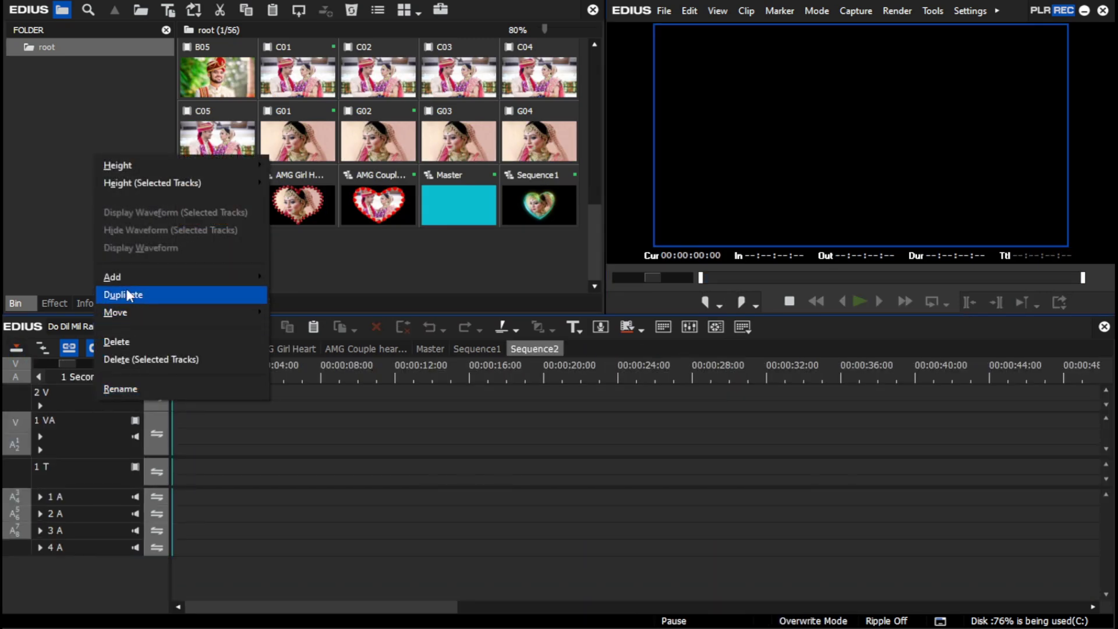
mouse_move(256, 277)
left_click(313, 294)
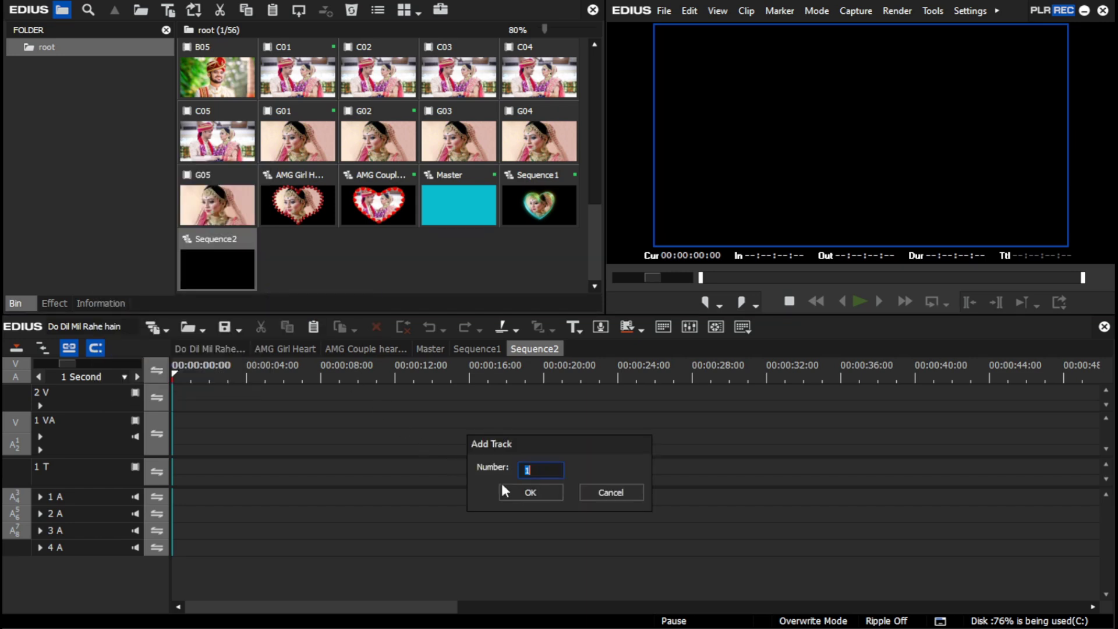
left_click(505, 492)
Place the AMG Morepankh_02 image from the bin at the start of track 2V and preview it.
scroll(599, 263, "down", 10)
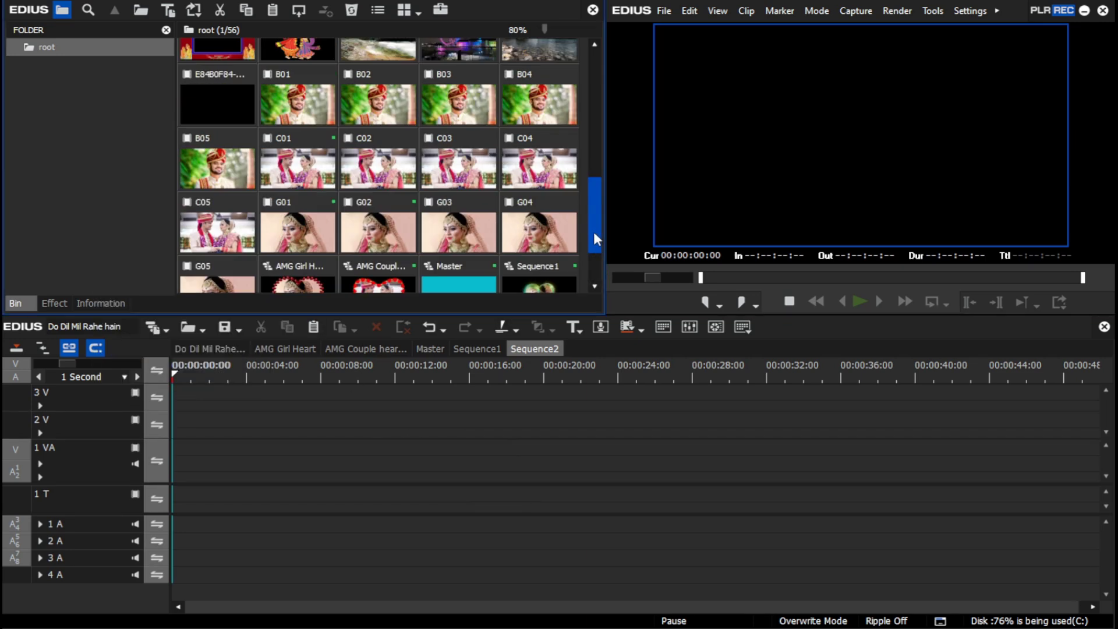
left_click_drag(378, 175, 357, 432)
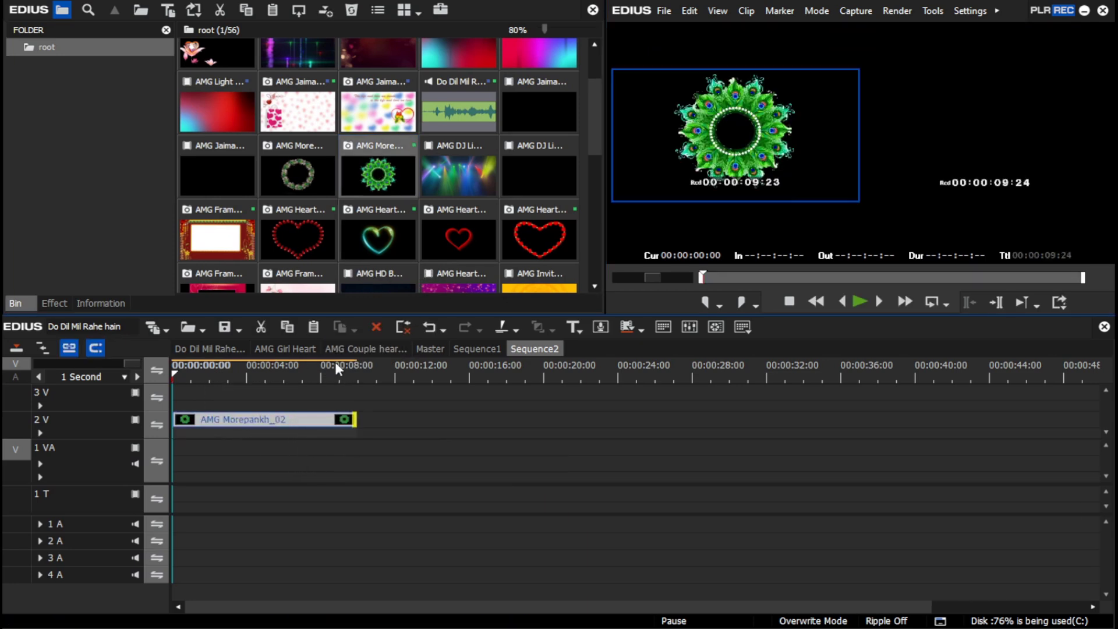
left_click_drag(335, 373, 306, 373)
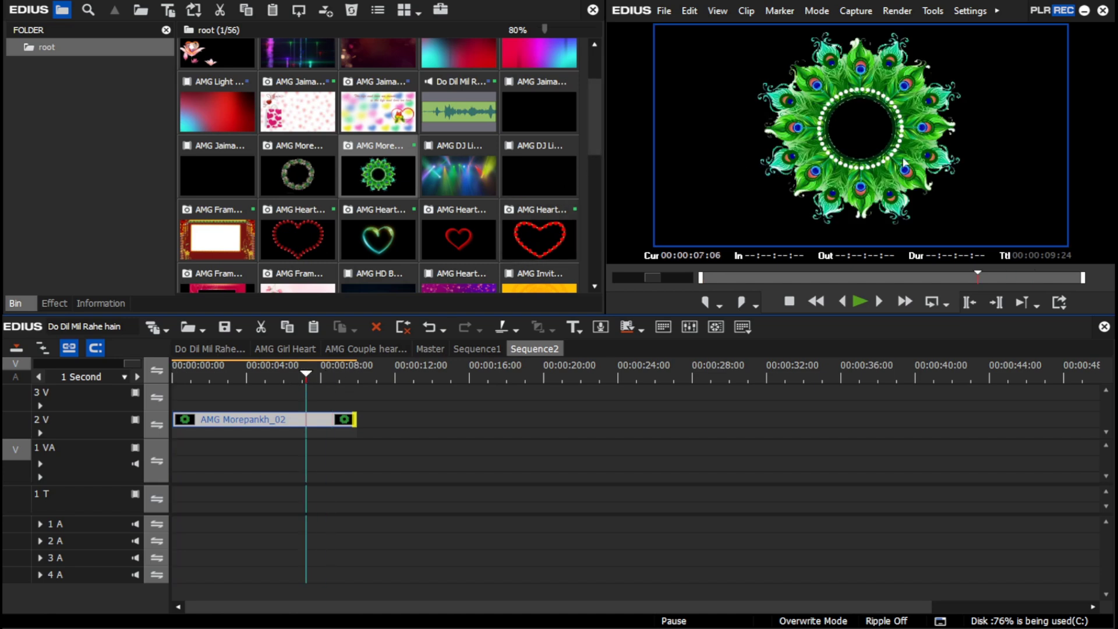
Place the B02 clip at the start of track 1VA and extend the AMG Morepankh_02 clip to B02's end.
left_click_drag(596, 113, 599, 188)
left_click_drag(391, 185, 349, 463)
left_click_drag(356, 420, 373, 420)
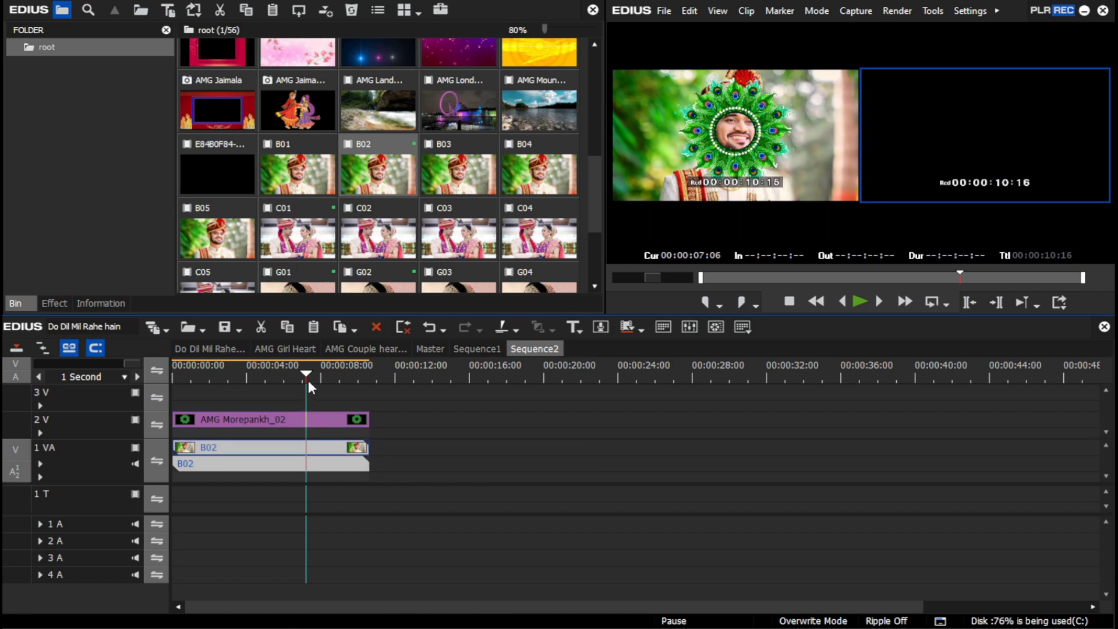
left_click_drag(306, 377, 287, 378)
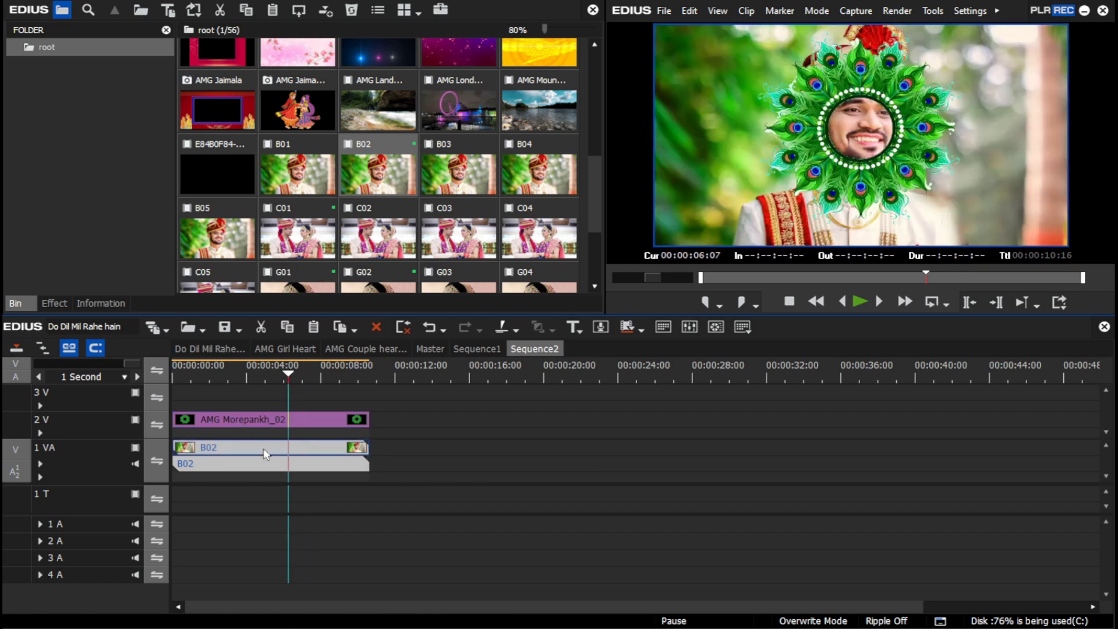
Move B02 to track 3V and use the Layouter to stretch it to 40.10% at position X 0.00%, Y -3.40%.
left_click_drag(310, 455, 294, 393)
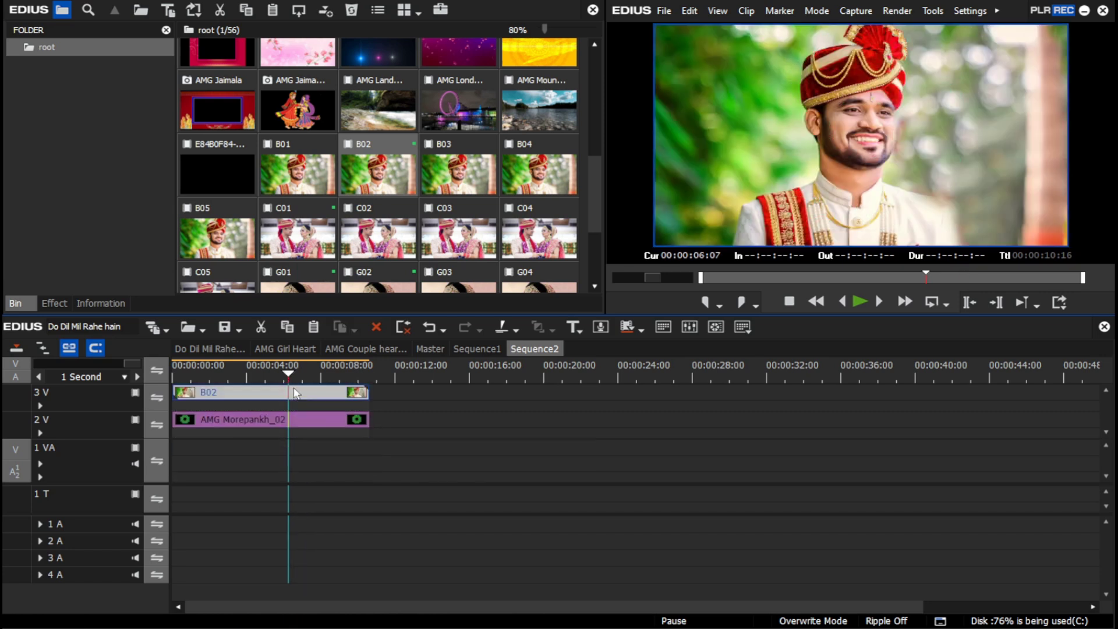
left_click(96, 301)
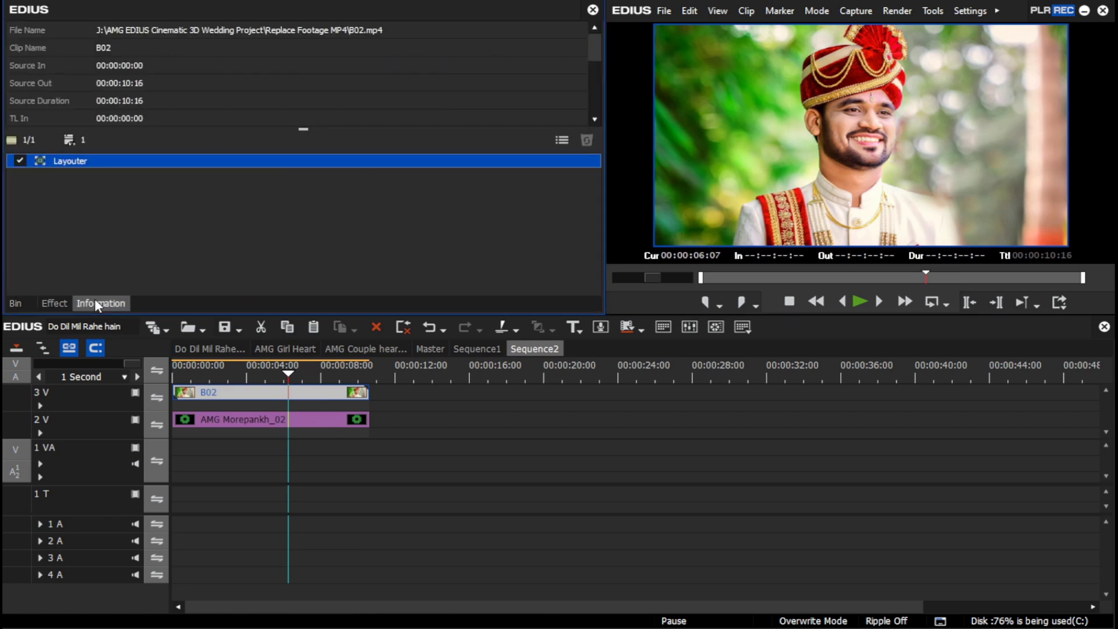
double_click(152, 159)
left_click_drag(276, 240, 243, 247)
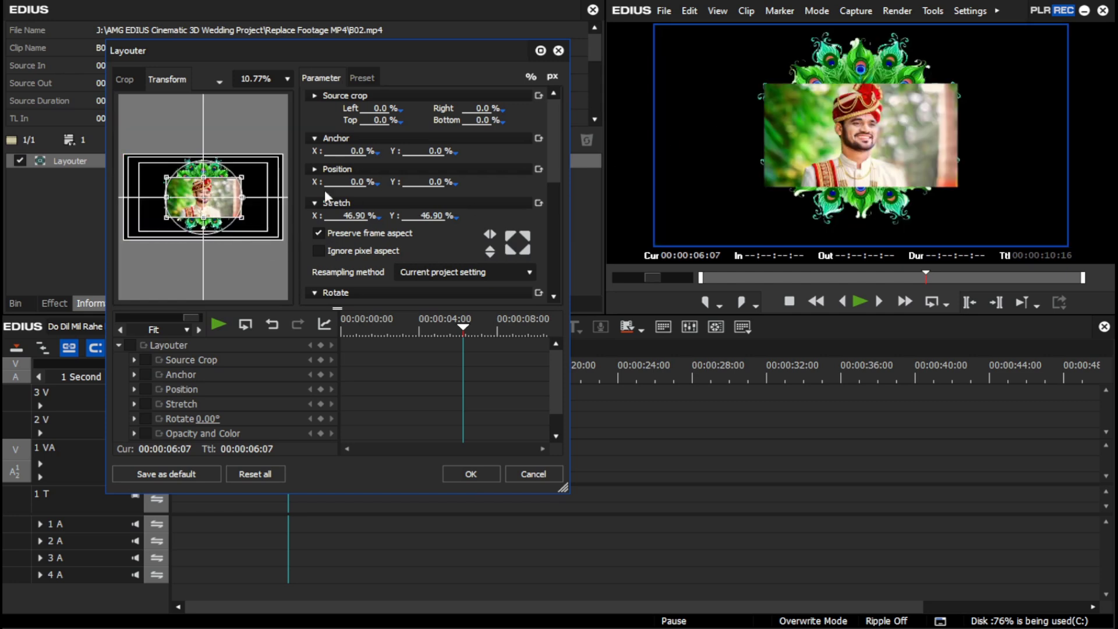
left_click_drag(199, 159, 217, 205)
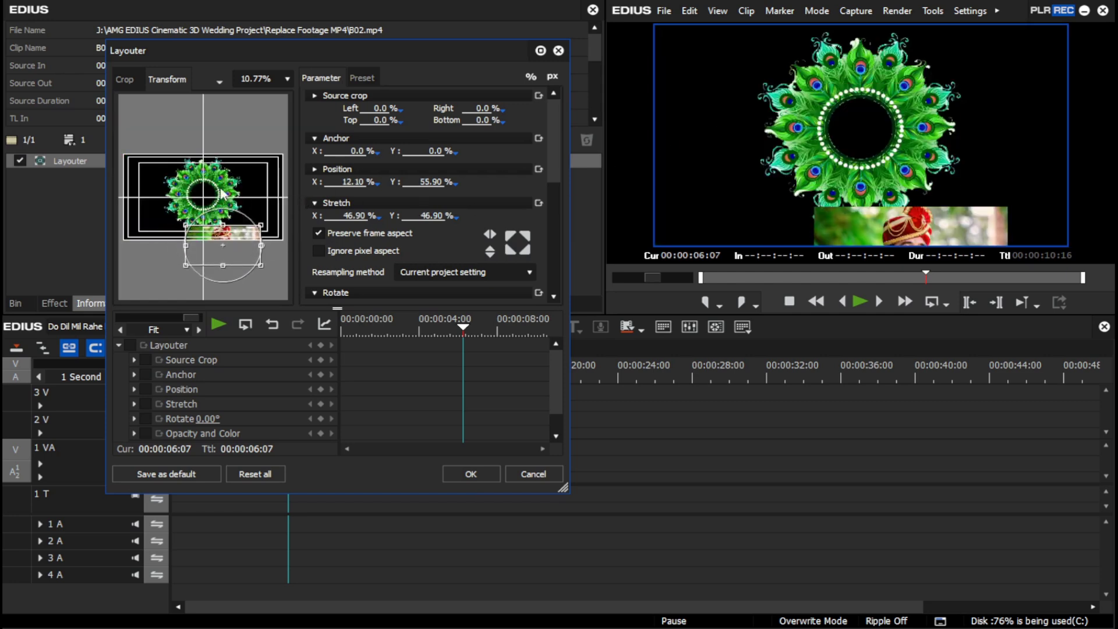
left_click_drag(237, 241, 236, 212)
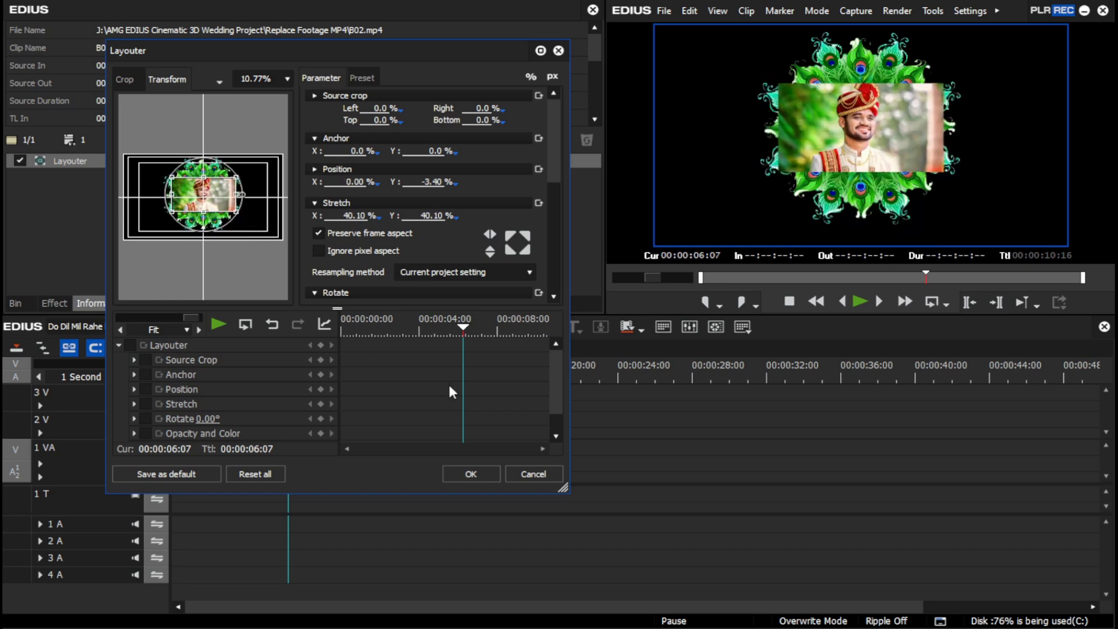
left_click(470, 473)
Move the B02 clip back to track 1VA beneath the peacock-feather frame and play the sequence from the start.
left_click_drag(303, 396, 285, 449)
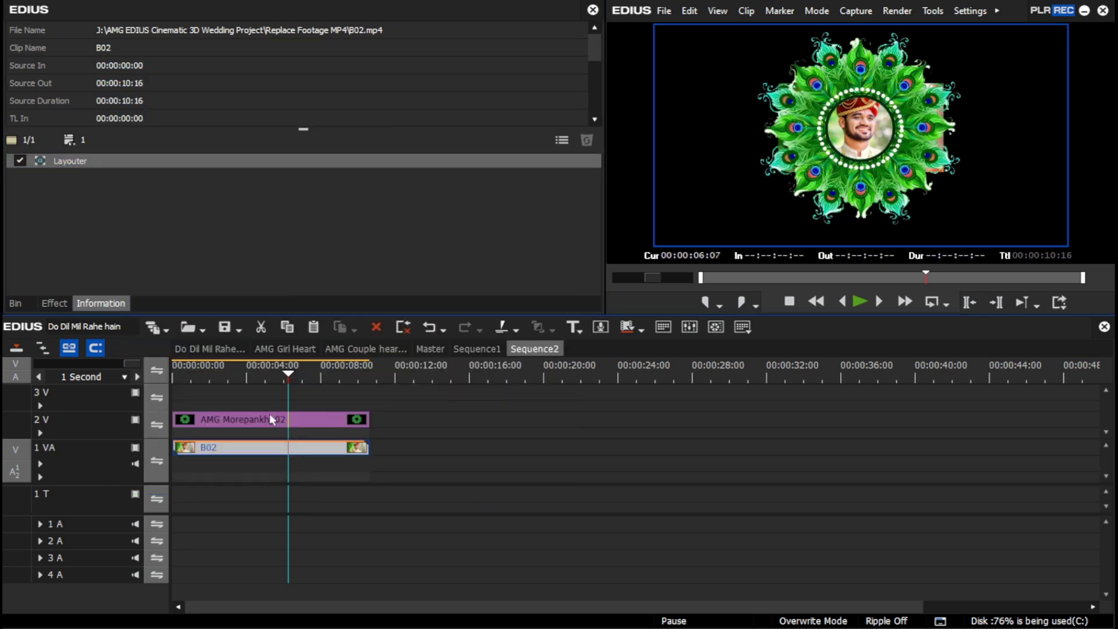
key("Home")
key("space")
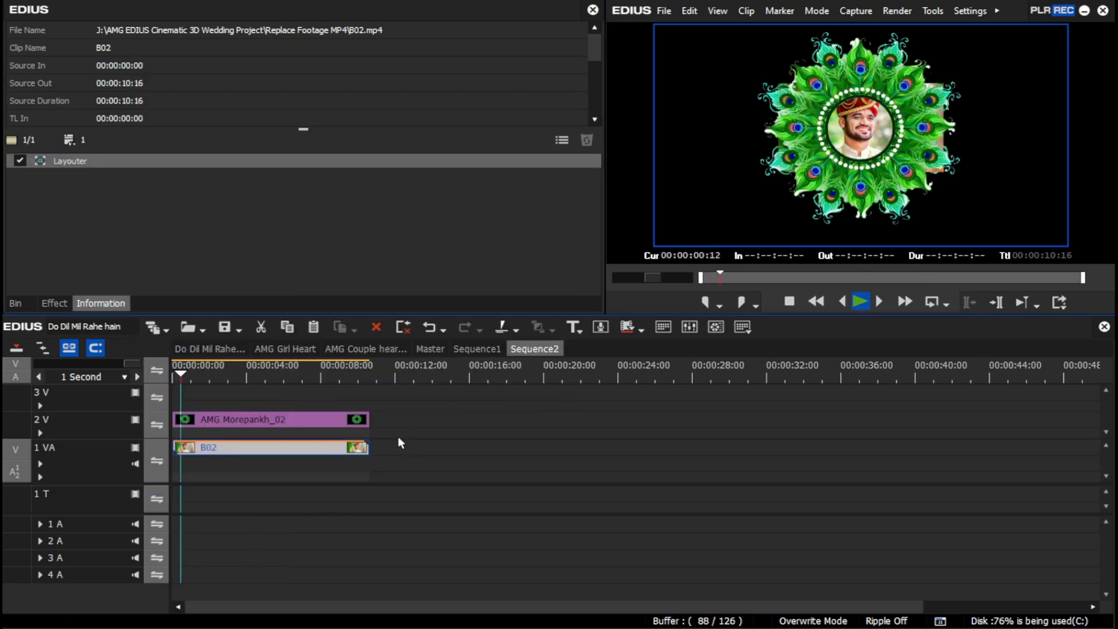
key("space")
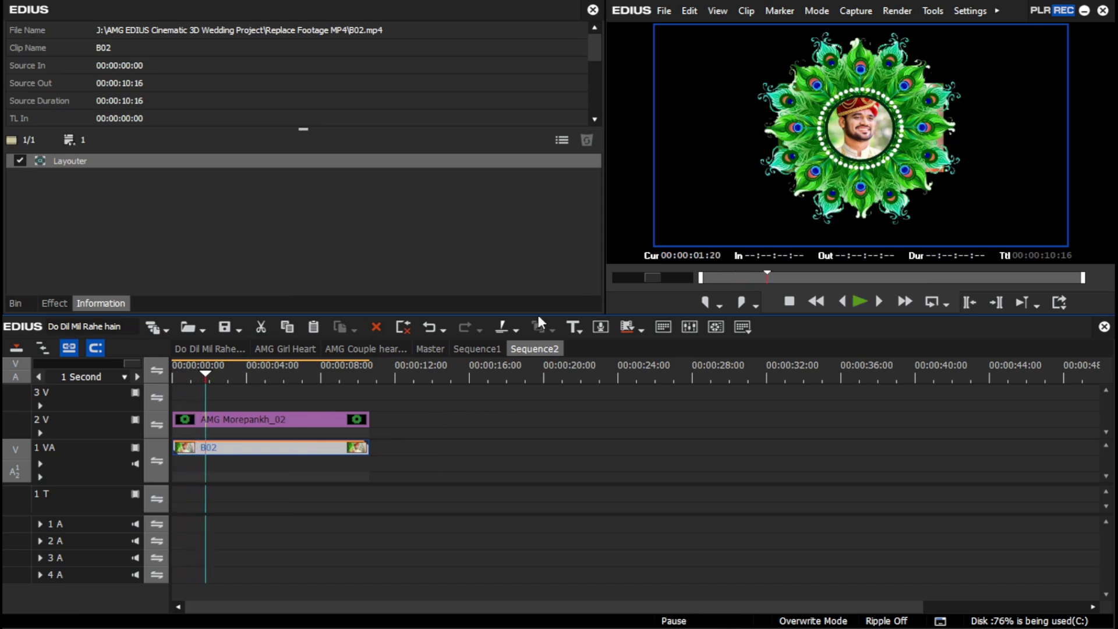
In the AMG Morepankh_02 clip's Layouter, switch to 3D mode and enable keyframes for all parameters at 00:00:00:00.
left_click(290, 421)
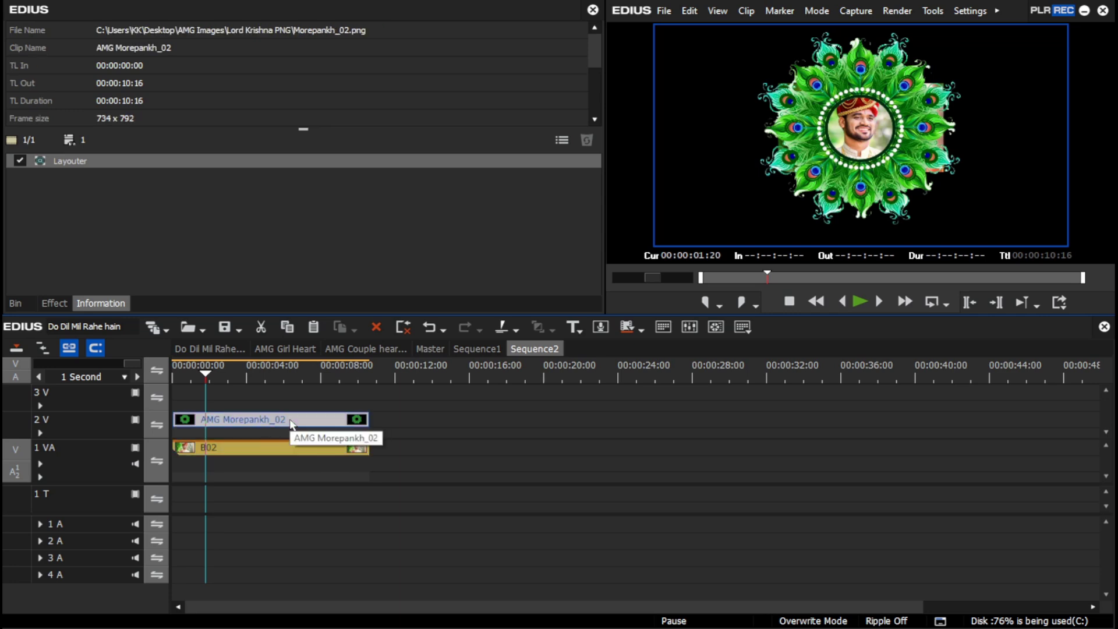
double_click(134, 162)
left_click_drag(374, 329, 323, 331)
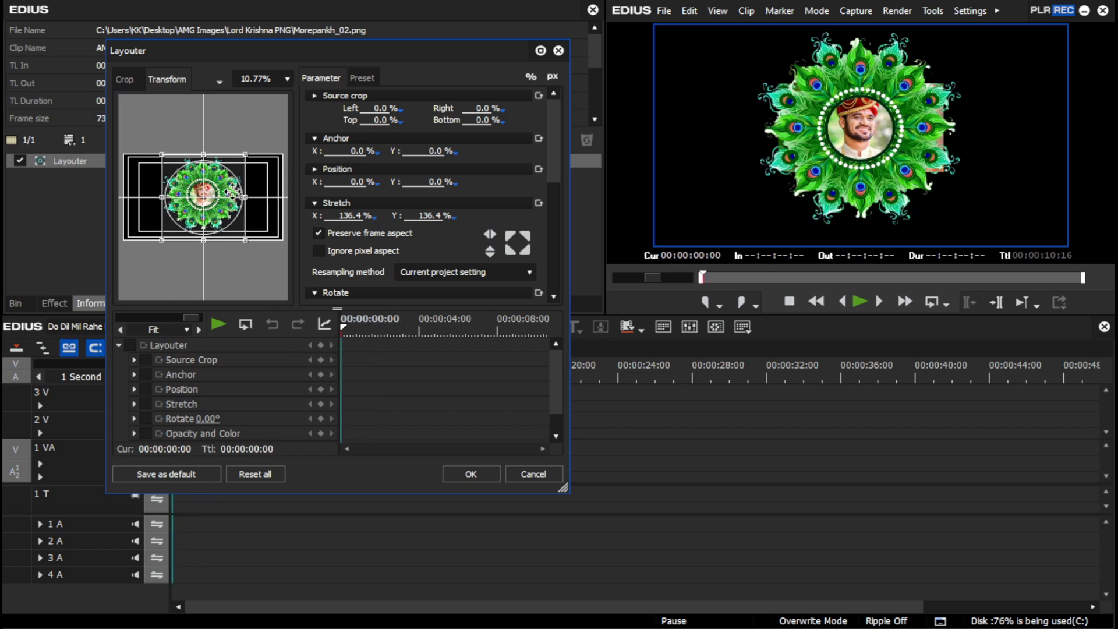
left_click(216, 79)
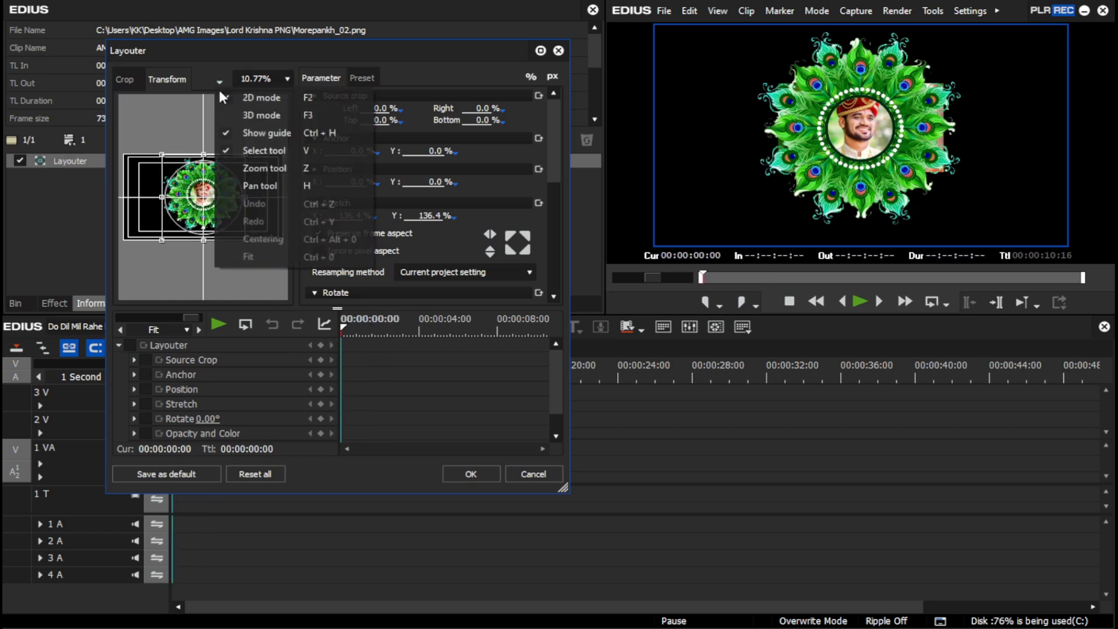
left_click(239, 110)
left_click(133, 346)
left_click(320, 345)
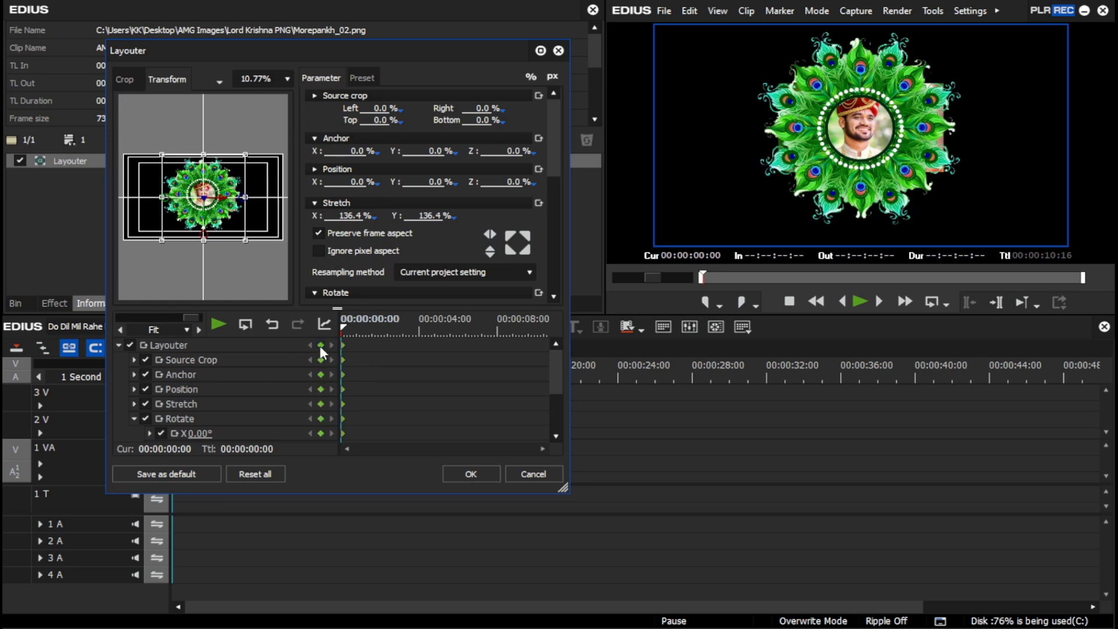
At the clip's last frame, 00:00:10:15, set the feather frame's Z rotation to 360°.
left_click(422, 331)
left_click_drag(455, 336, 600, 345)
key("Left")
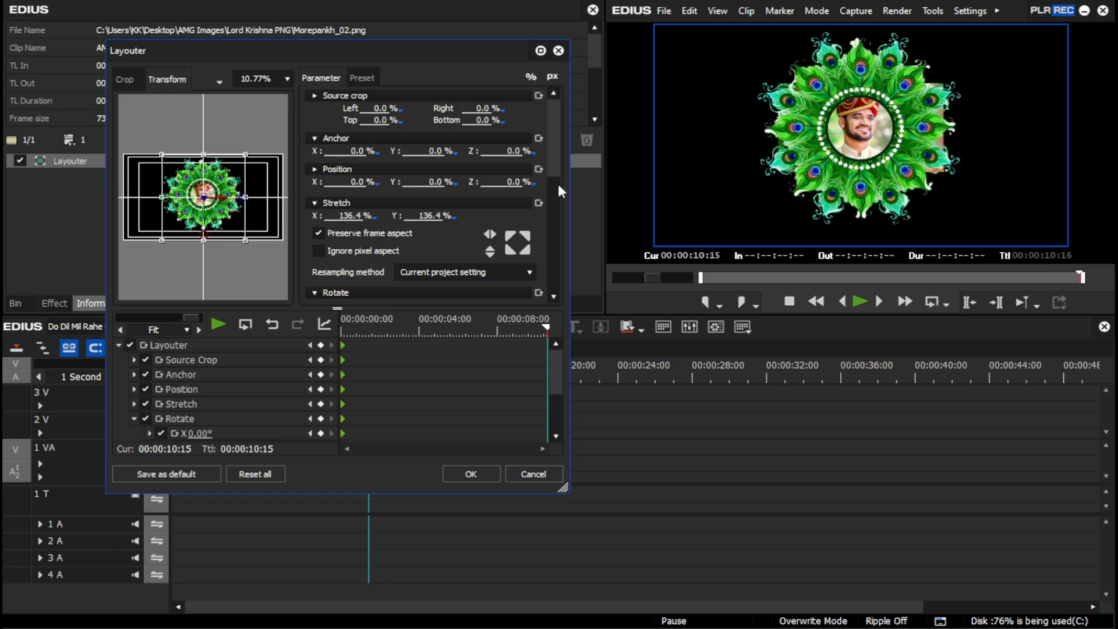
left_click_drag(555, 154, 547, 205)
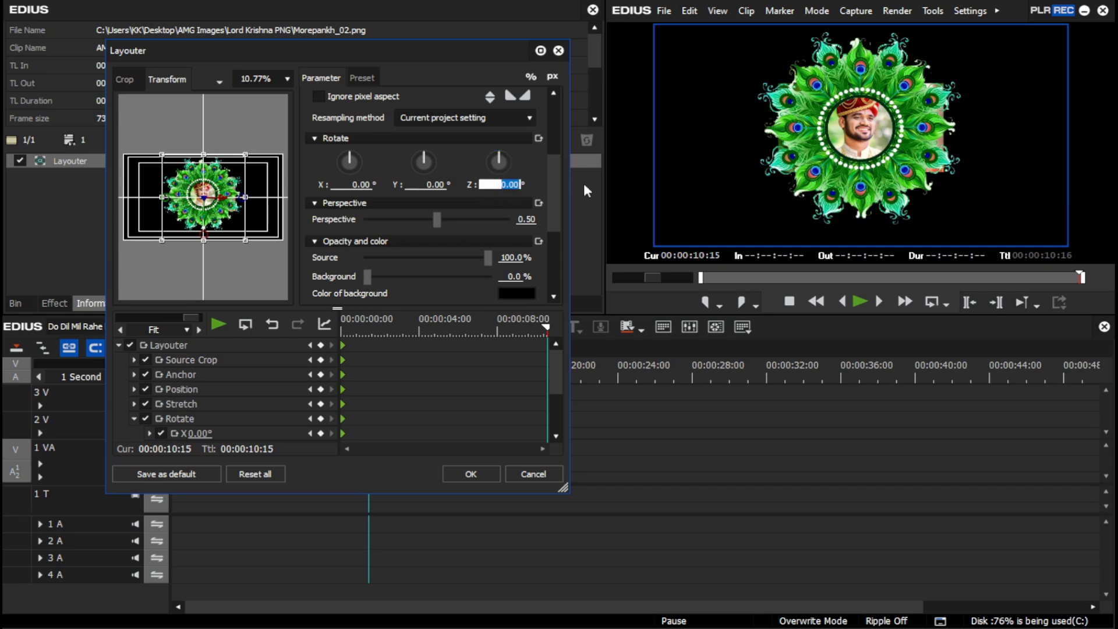
type("360")
Play the feather frame's rotation from the start in the Layouter and accept the settings.
left_click_drag(521, 329, 383, 329)
left_click_drag(450, 333, 314, 333)
key("space")
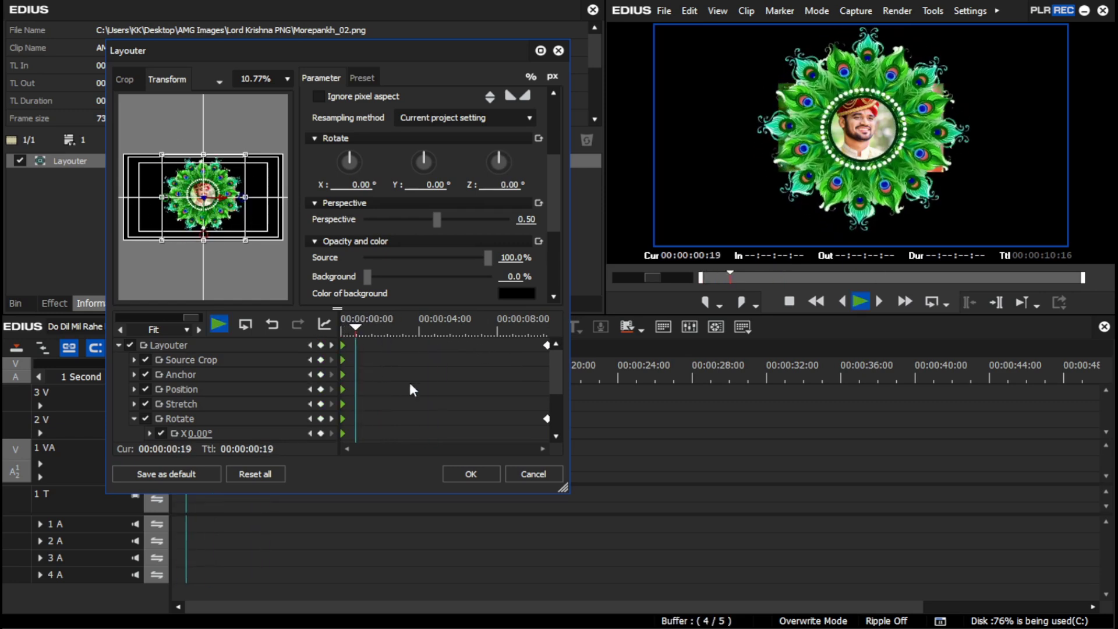
key("space")
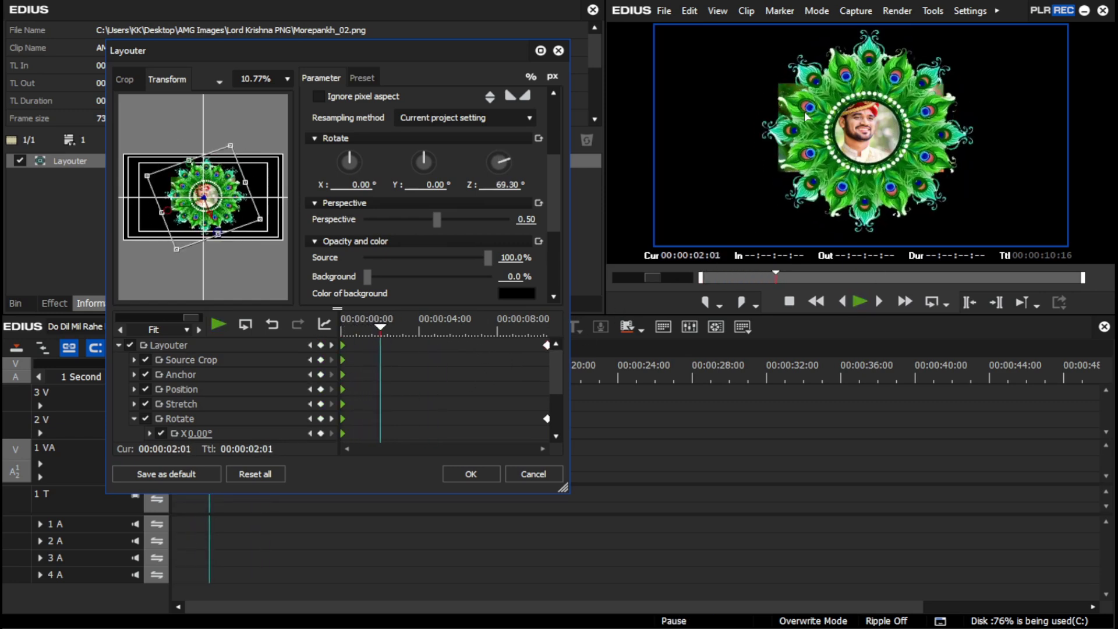
key("space")
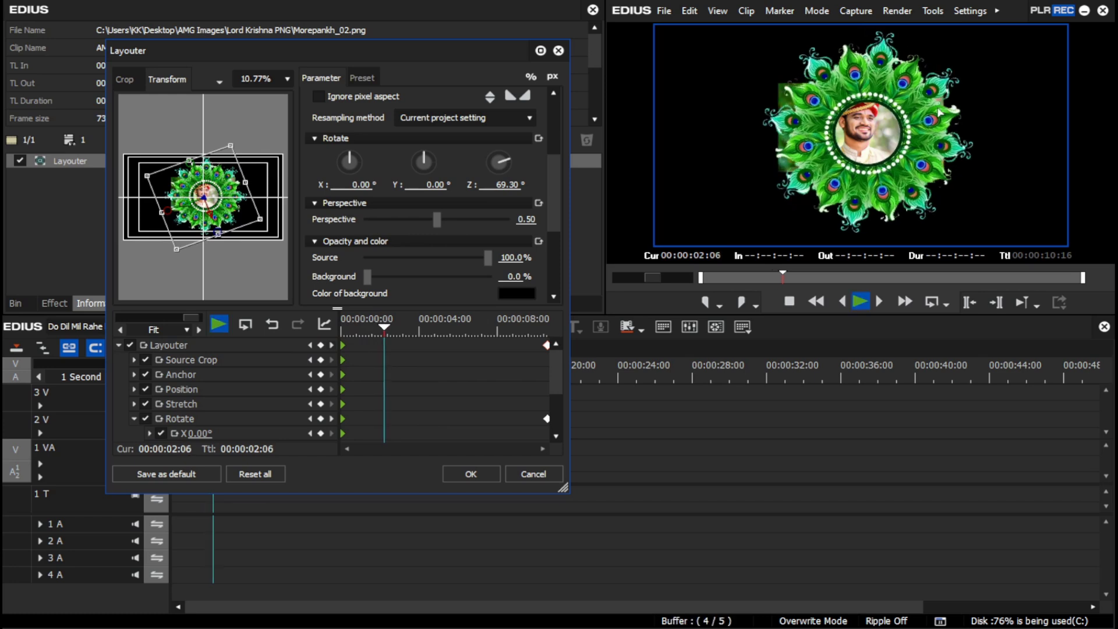
key("space")
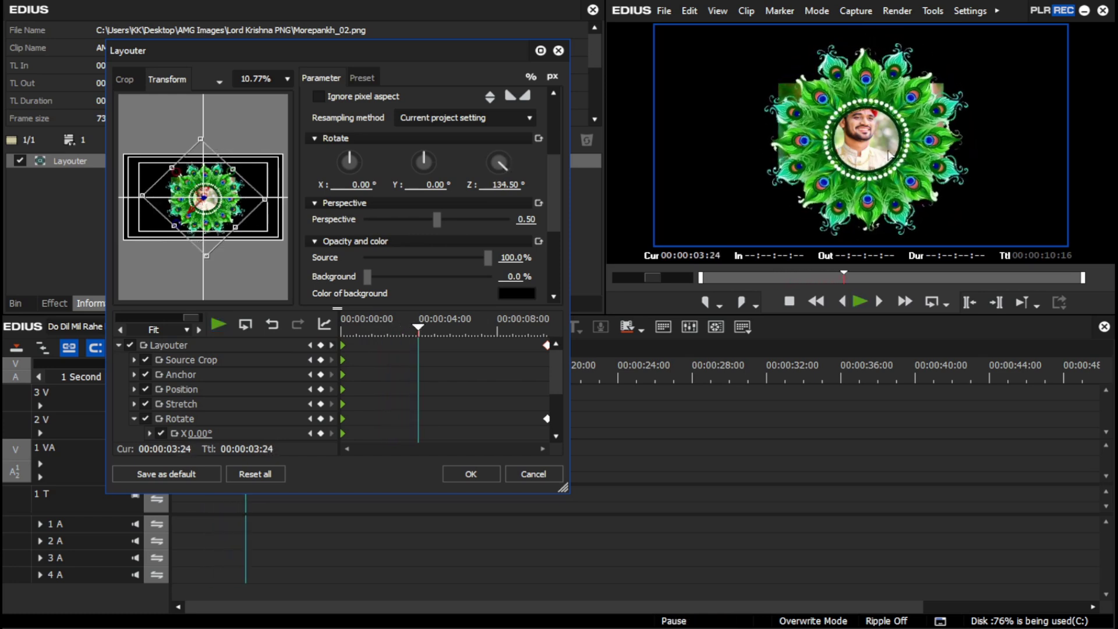
left_click(471, 473)
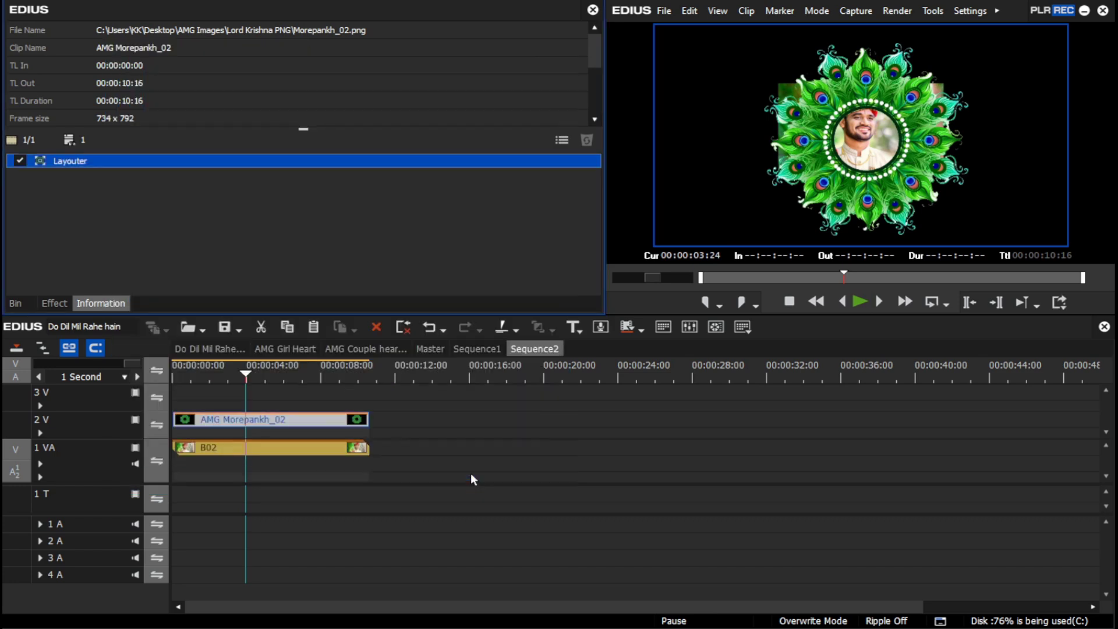
Apply the Mask video filter to the AMG Morepankh_02 clip on track 2V.
left_click(303, 447)
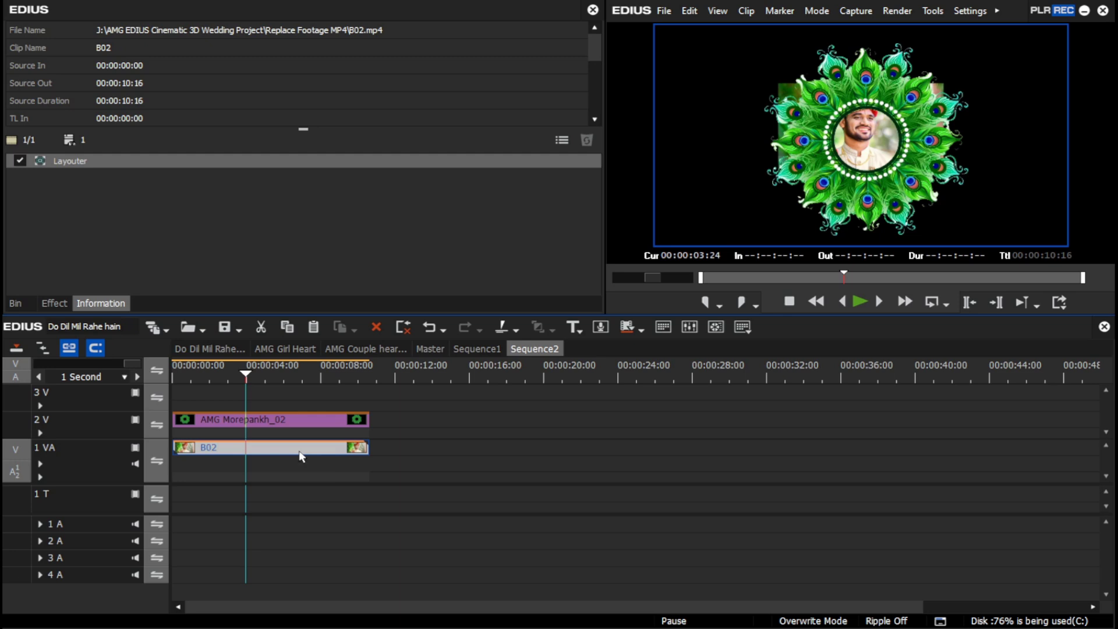
left_click(59, 303)
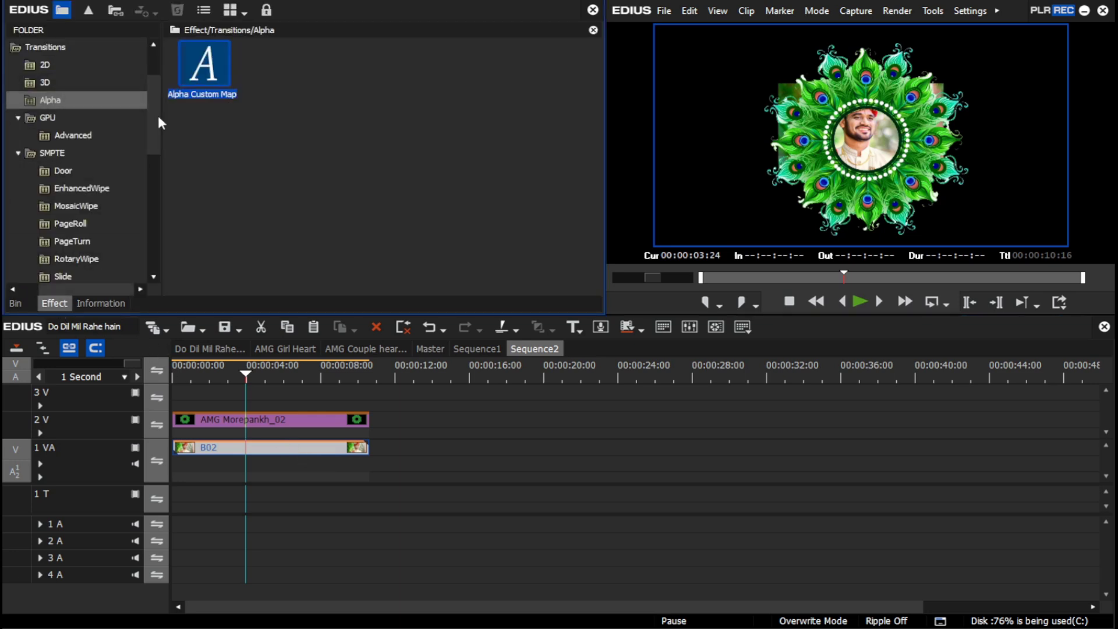
scroll(158, 115, "up", 2)
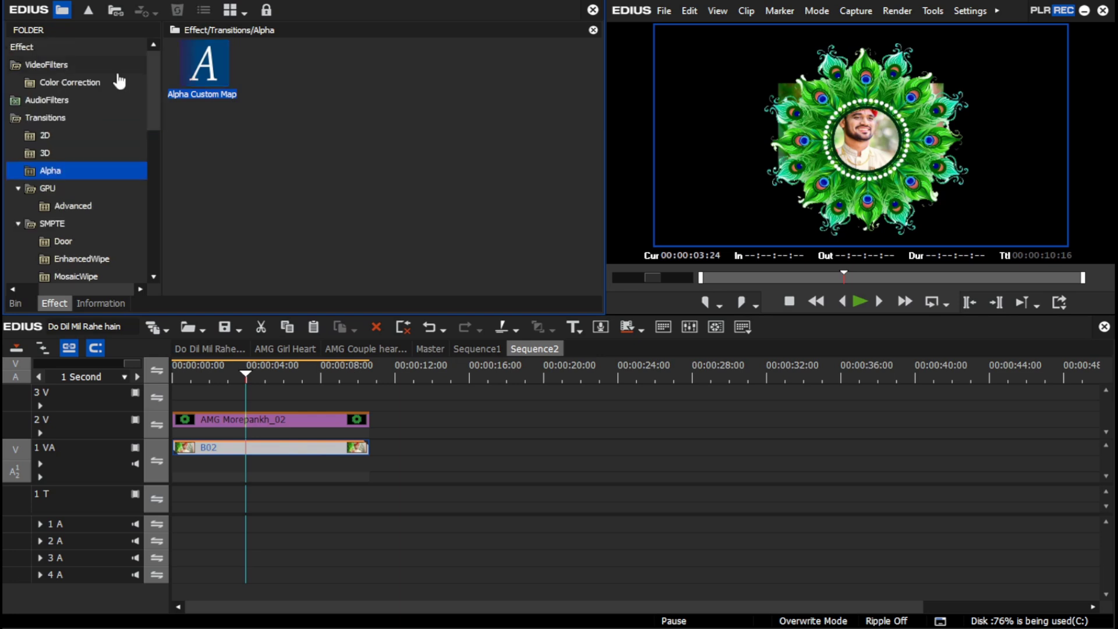
left_click(57, 72)
left_click_drag(531, 147, 282, 420)
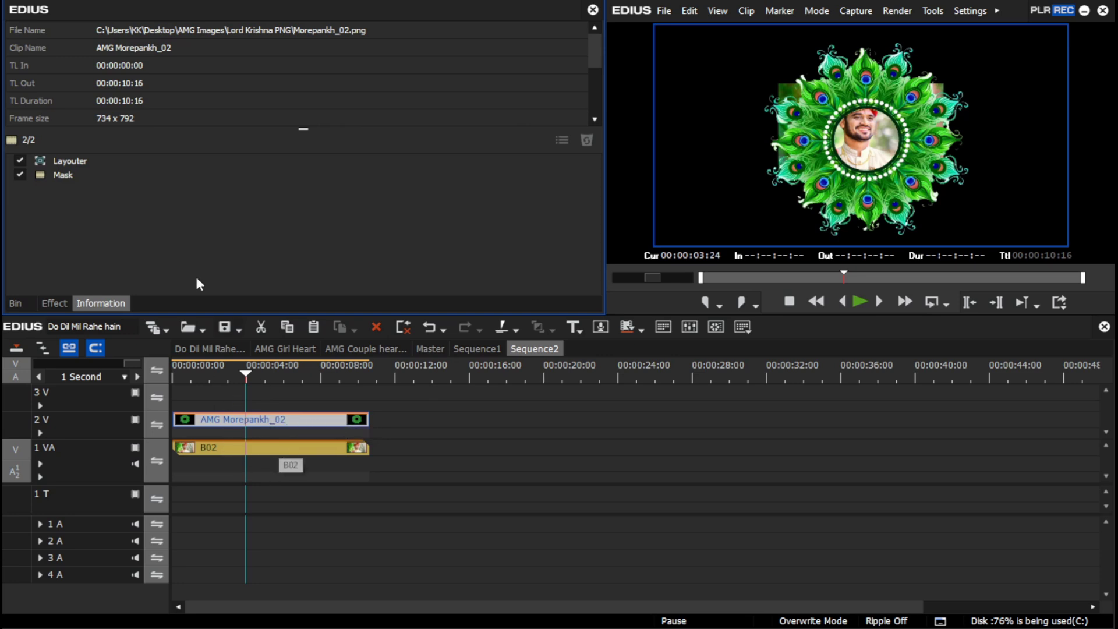
Mask the feather frame with an ellipse around its inner ring, enable the outside filter at 0% opacity, and copy the mask to B02.
double_click(86, 173)
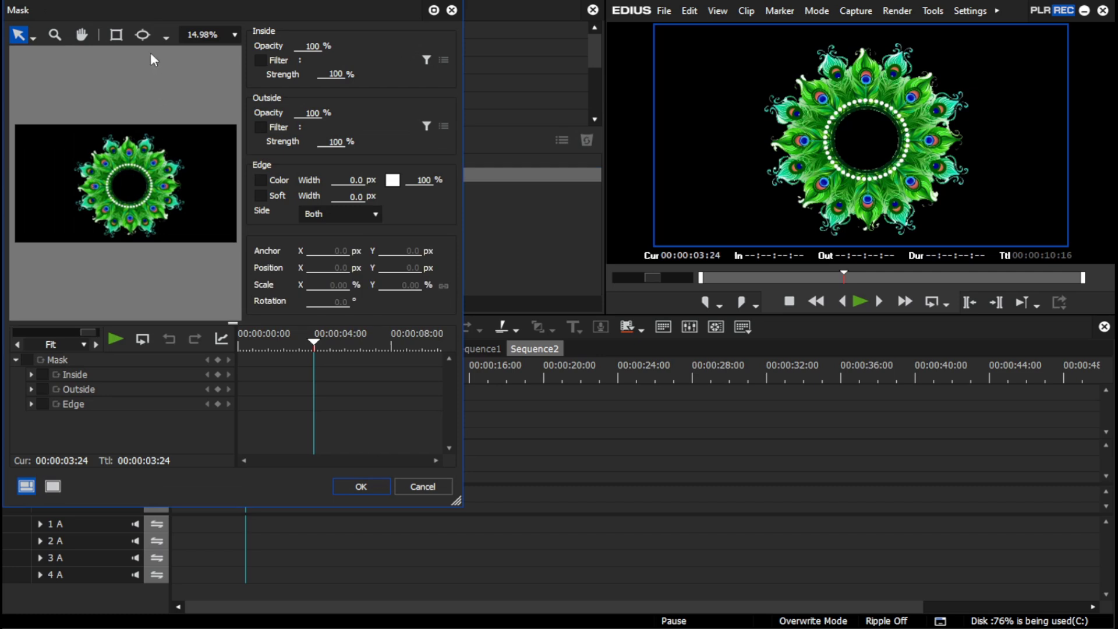
left_click(149, 37)
left_click_drag(104, 159, 143, 187)
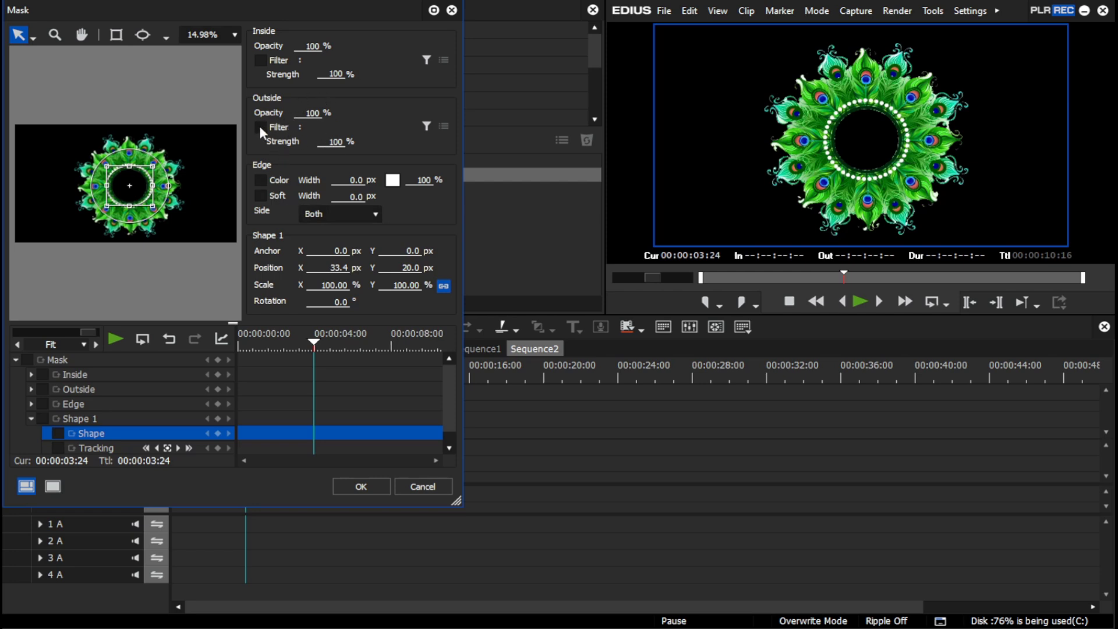
left_click(305, 117)
type("0")
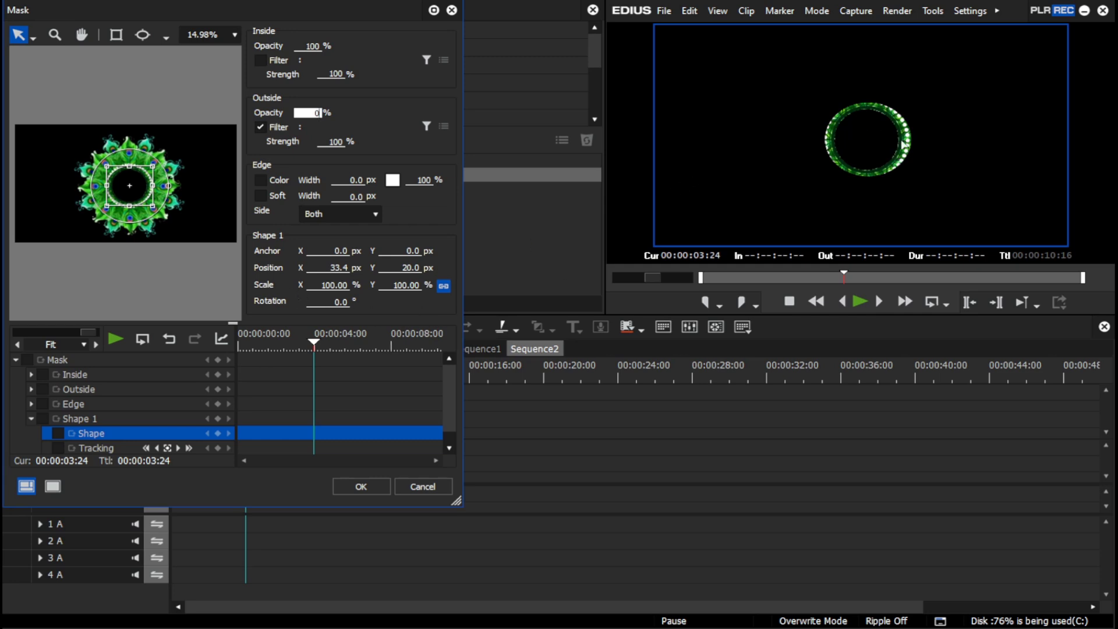
left_click(362, 486)
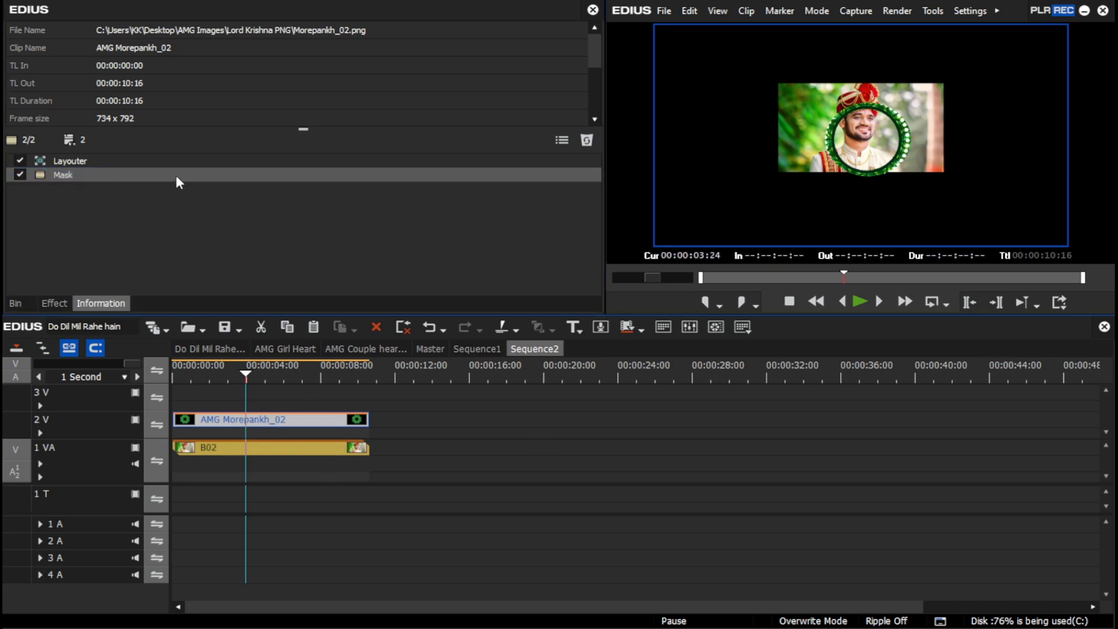
left_click(256, 449)
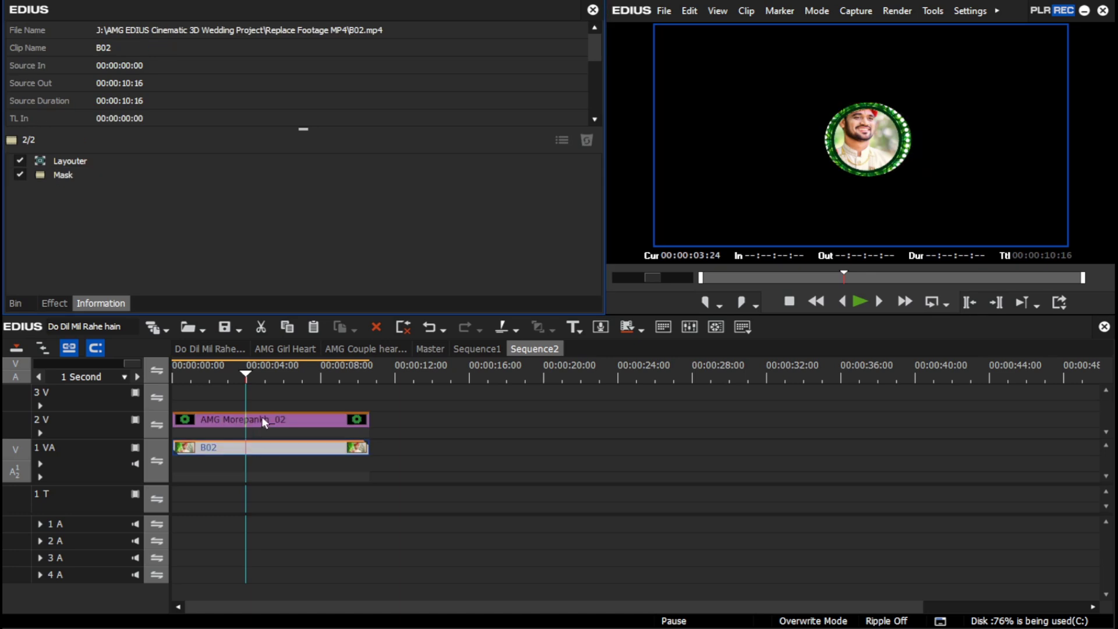
Remove the Mask filter from the AMG Morepankh_02 clip on track 2V.
left_click(262, 419)
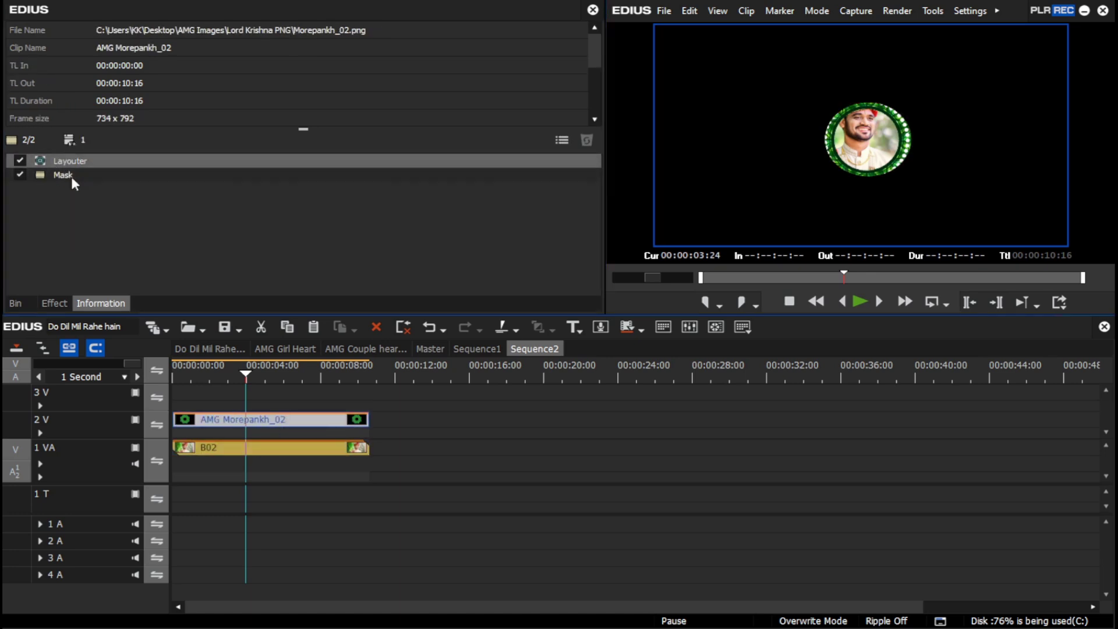
left_click(63, 175)
key("Delete")
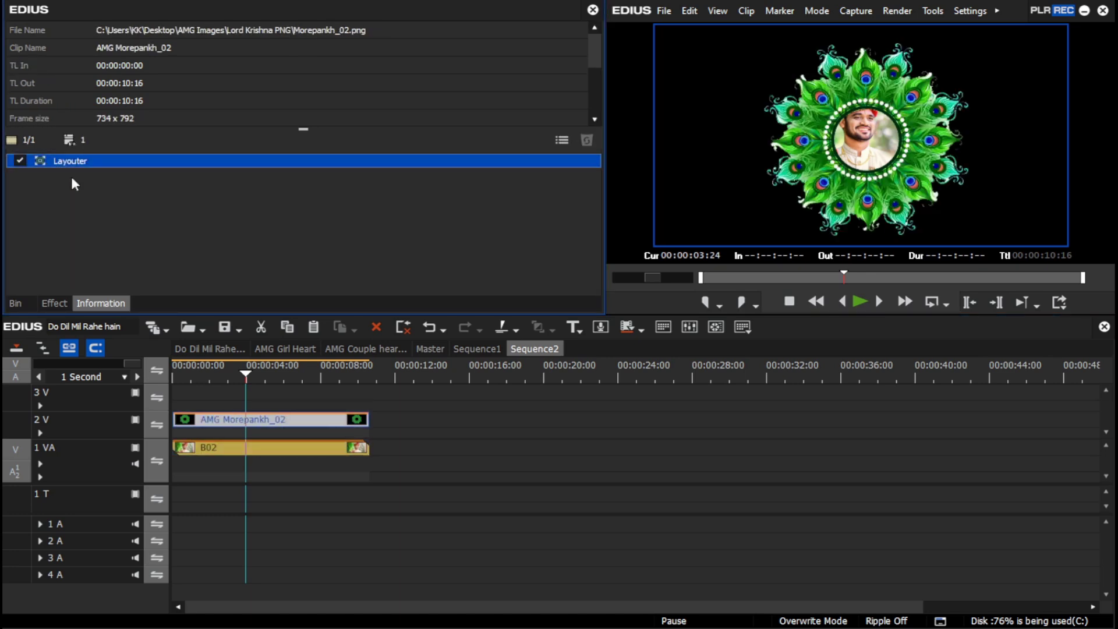
Play Sequence2 from its start to check the rotating feather frame around the photo, and return to the first frame.
left_click(202, 375)
key("Home")
key("space")
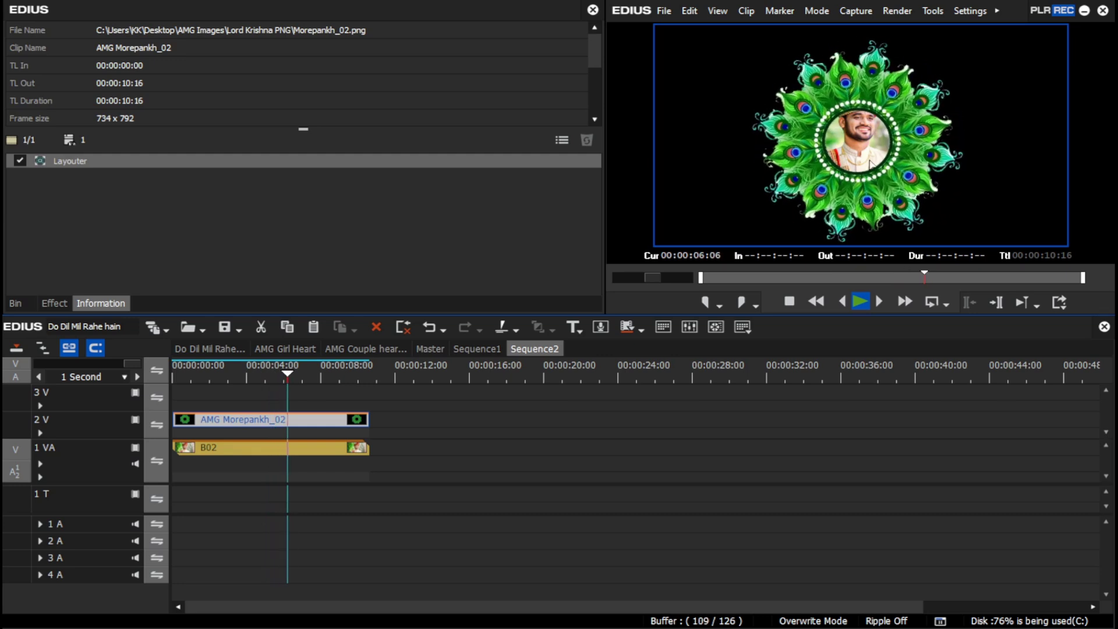
key("space")
left_click(206, 374)
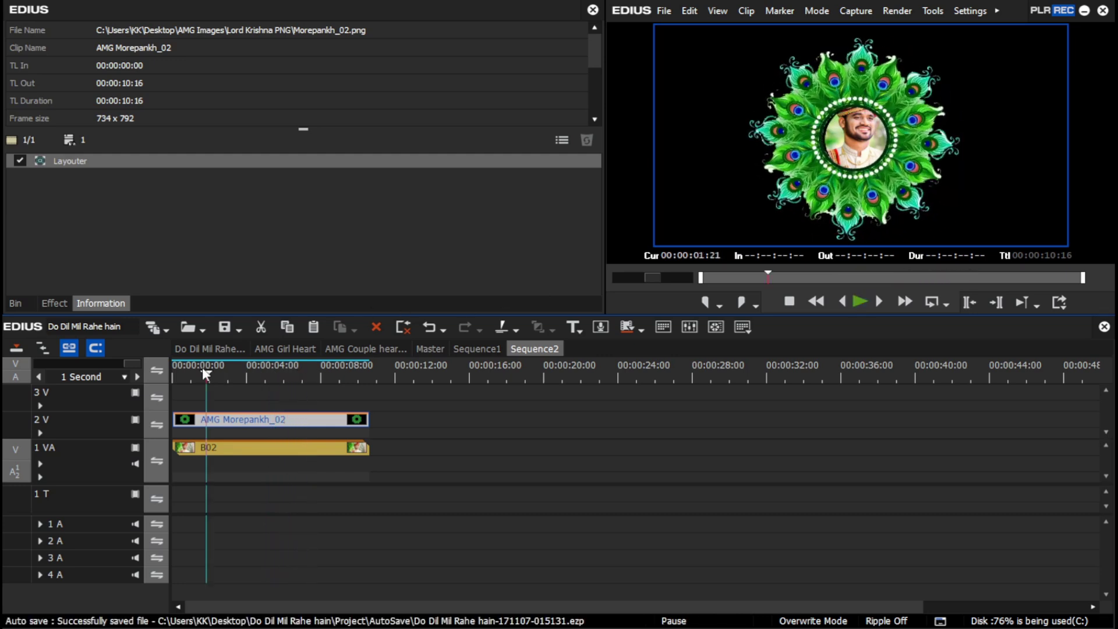
key("Home")
In the Layouter of the AMG Morepankh_02 clip, shift the feather frame's position at the first frame to X 1.50 %, Y 1.70 %.
double_click(160, 161)
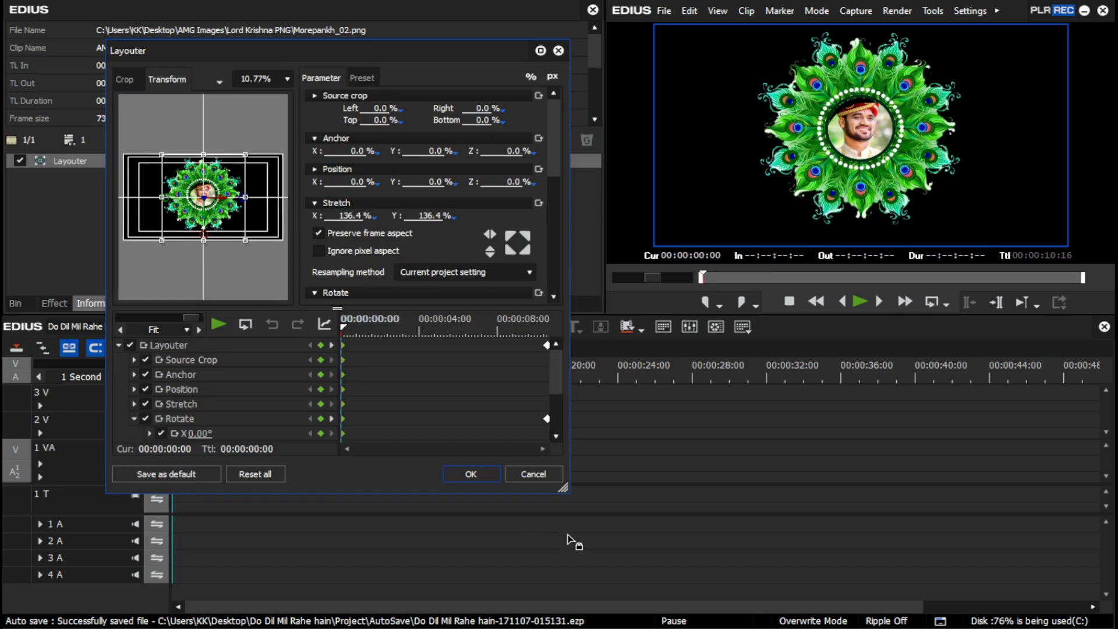
left_click(525, 473)
left_click(252, 421)
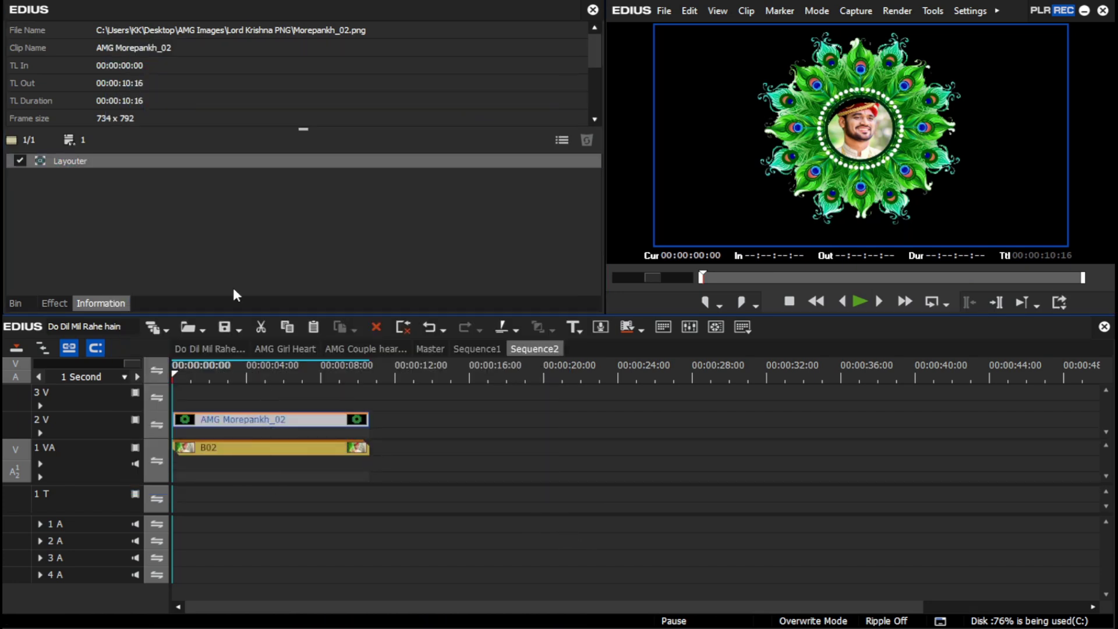
double_click(185, 159)
left_click_drag(367, 329, 332, 330)
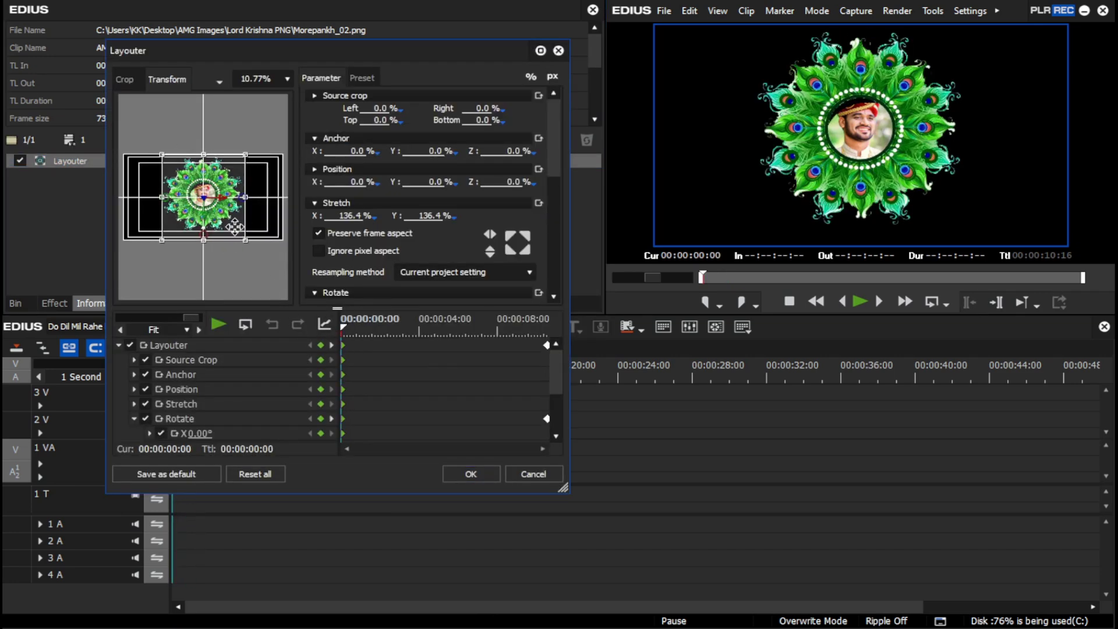
left_click_drag(236, 227, 237, 227)
Keyframe the feather frame's position to X 0 %, Y 0 % at 00:00:01:16 and X 0 %, Y -2.60 % at 00:00:04:08.
left_click_drag(355, 328, 373, 328)
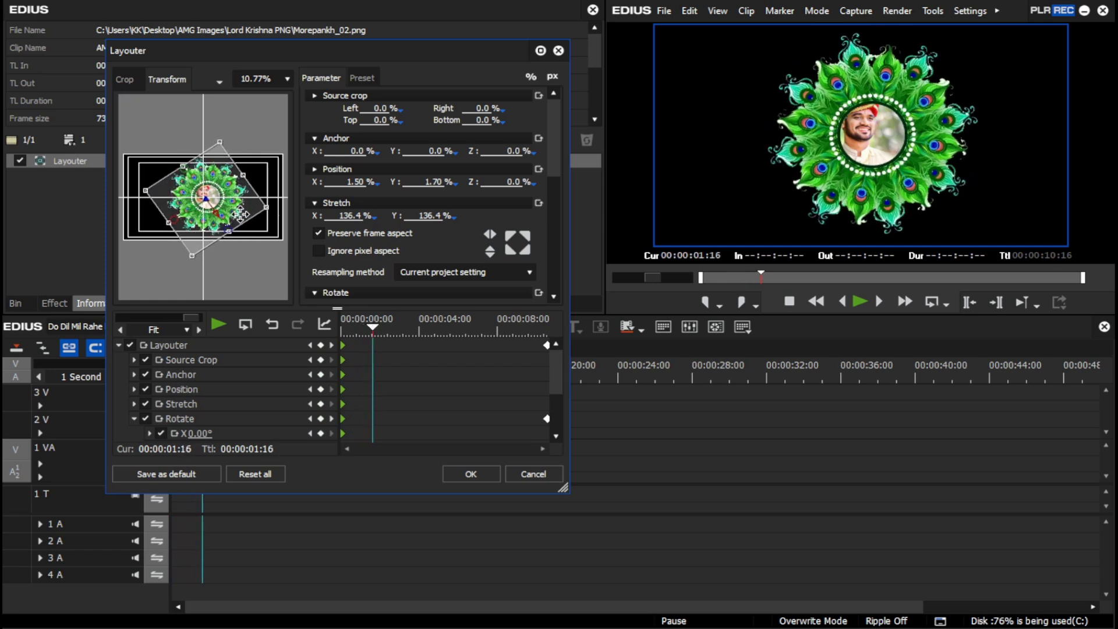
left_click_drag(241, 215, 239, 213)
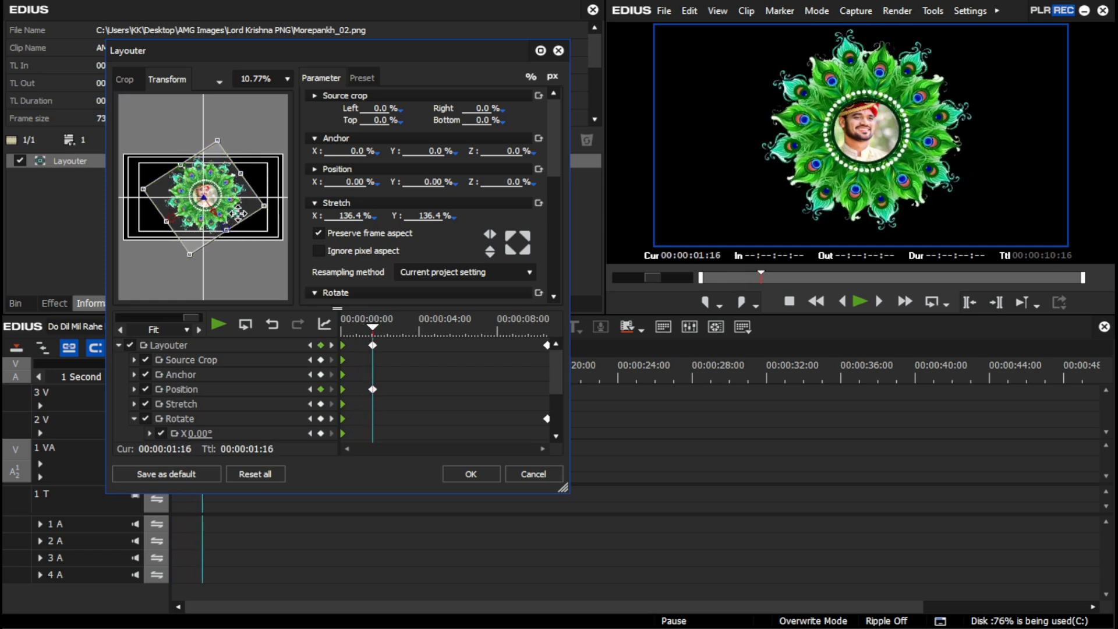
left_click_drag(406, 331, 425, 333)
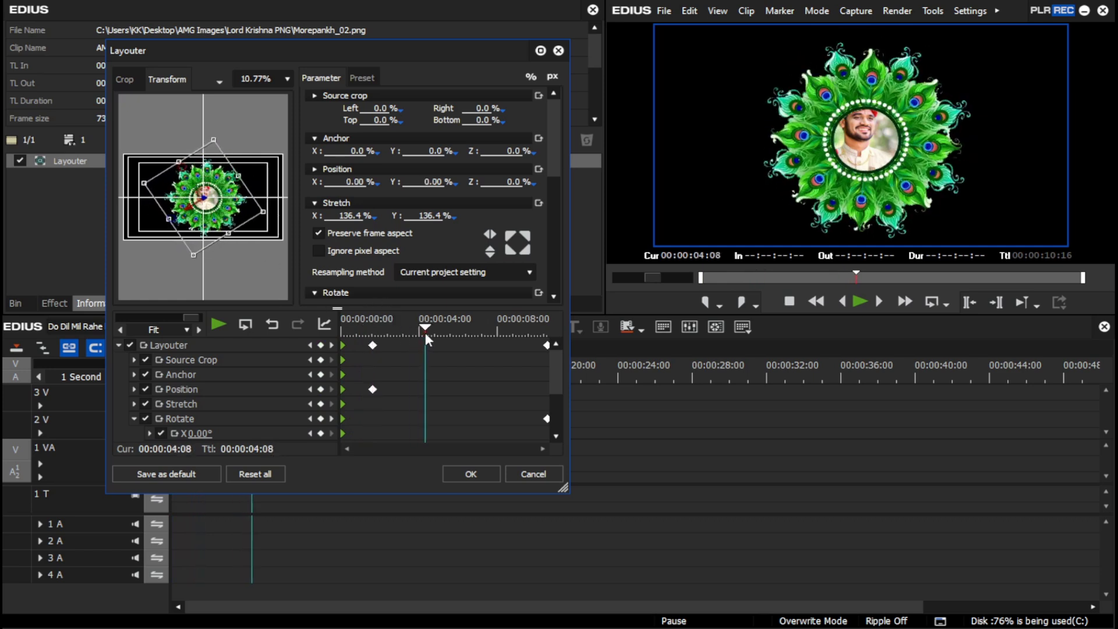
left_click_drag(226, 215, 226, 214)
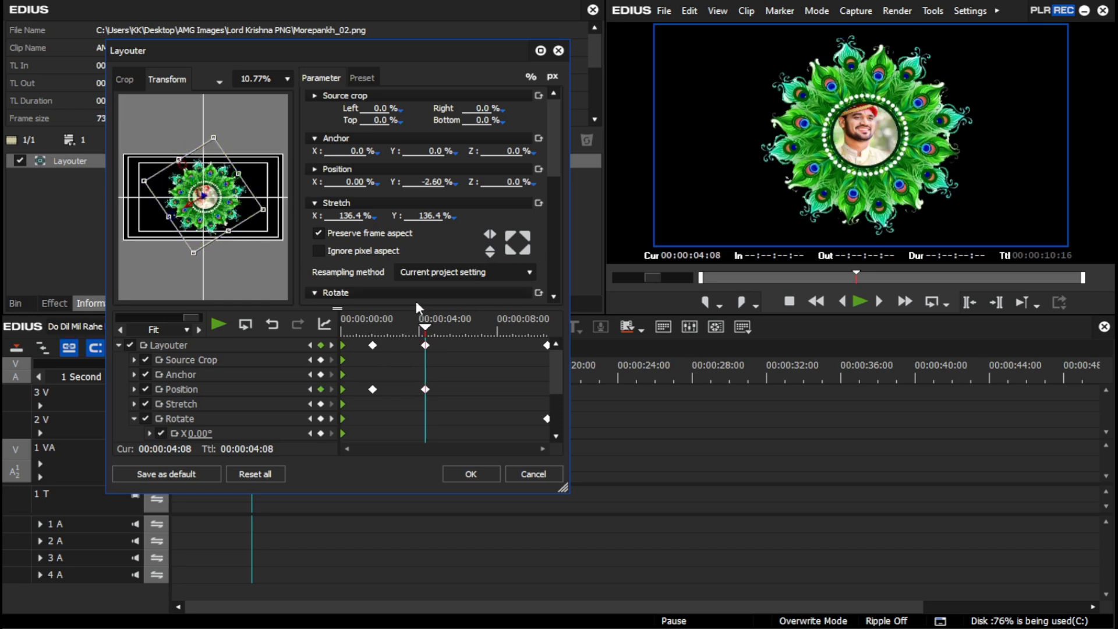
Keyframe the feather frame's position lower at 00:00:06:12 and to X 1.50 %, Y -0.90 % at 00:00:08:15, and accept the layout.
left_click(467, 327)
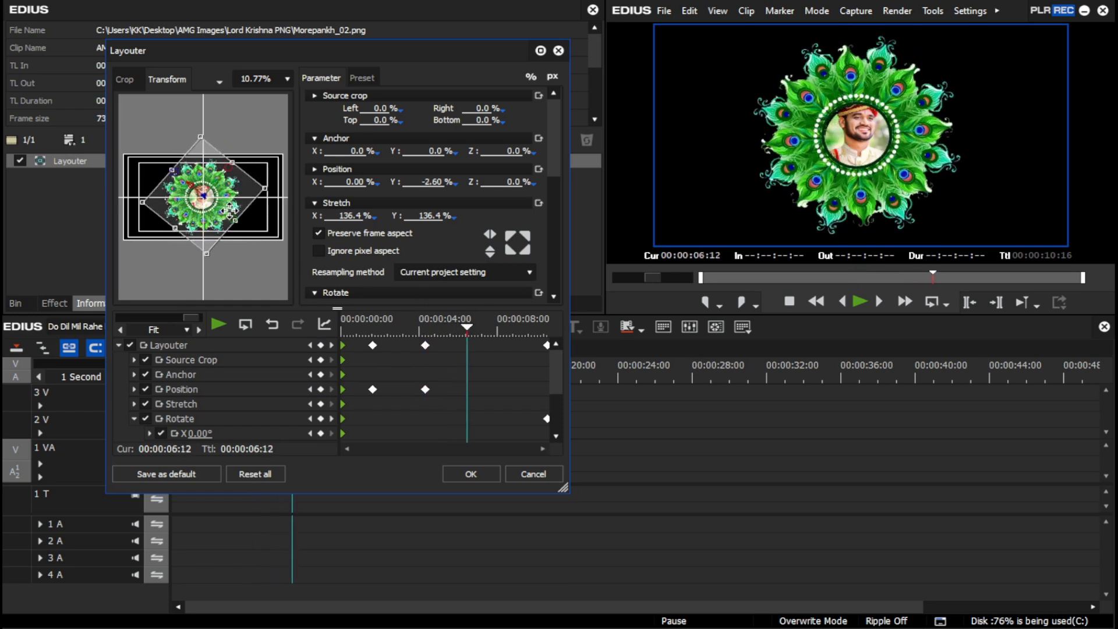
left_click_drag(232, 208, 231, 225)
left_click(508, 330)
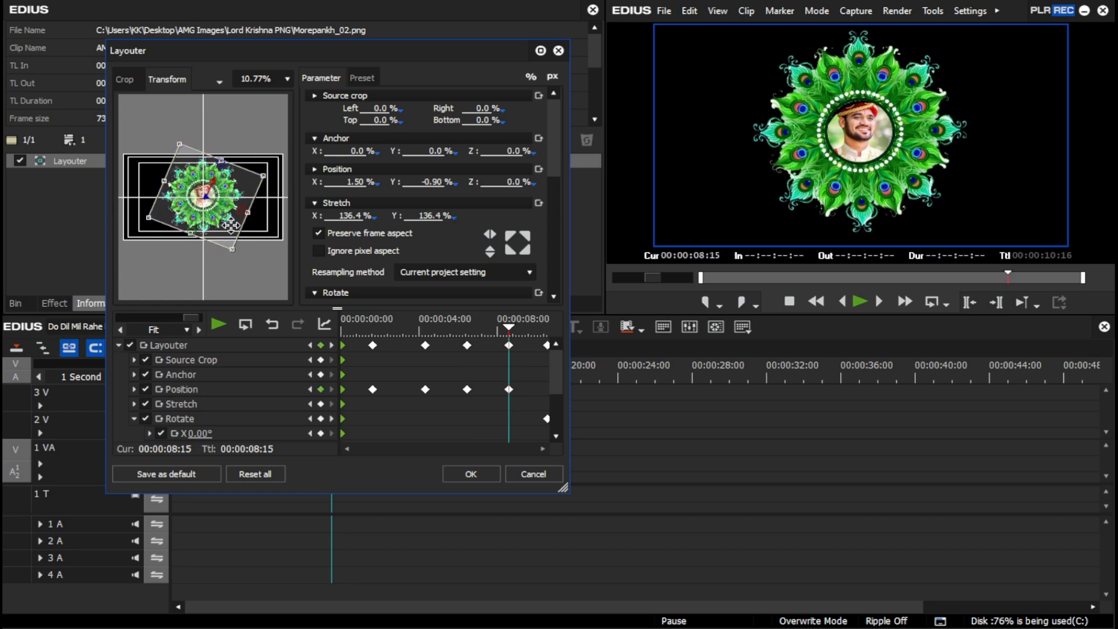
left_click(465, 473)
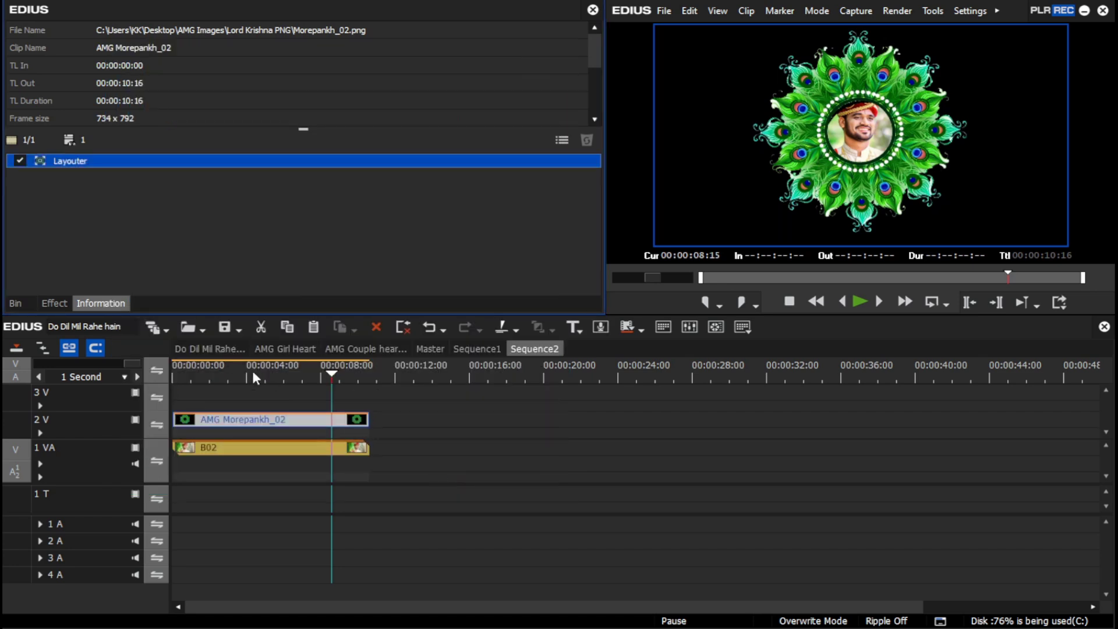
Place Sequence2 from the bin on track 4V of the Do Dil Mil Rahe Hain sequence at 00:01:55:04.
left_click(208, 350)
left_click(14, 303)
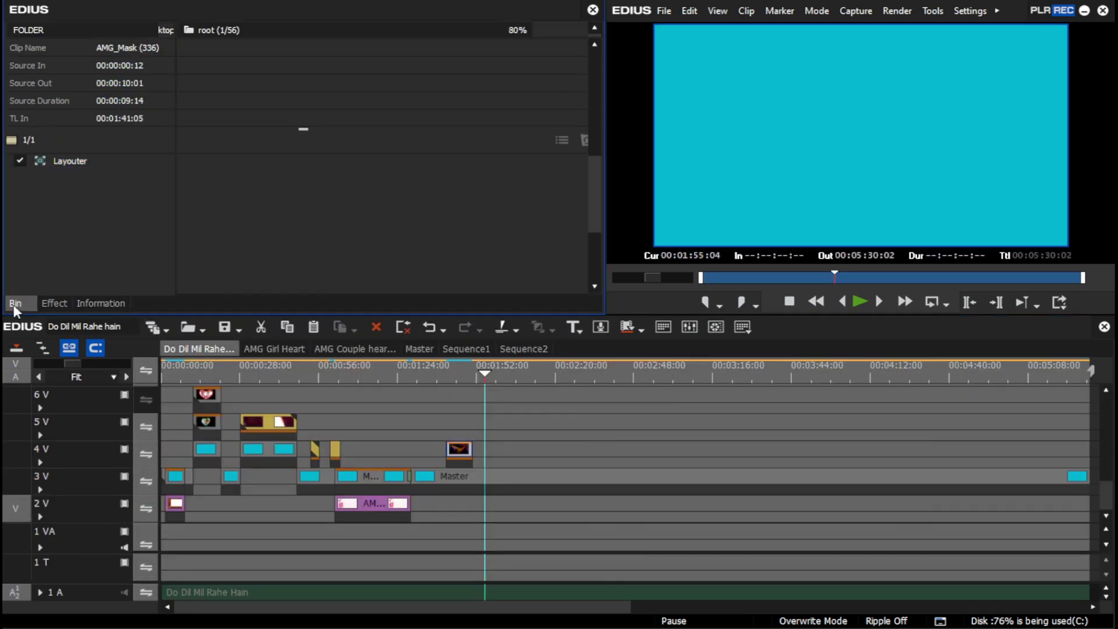
left_click_drag(598, 194, 584, 277)
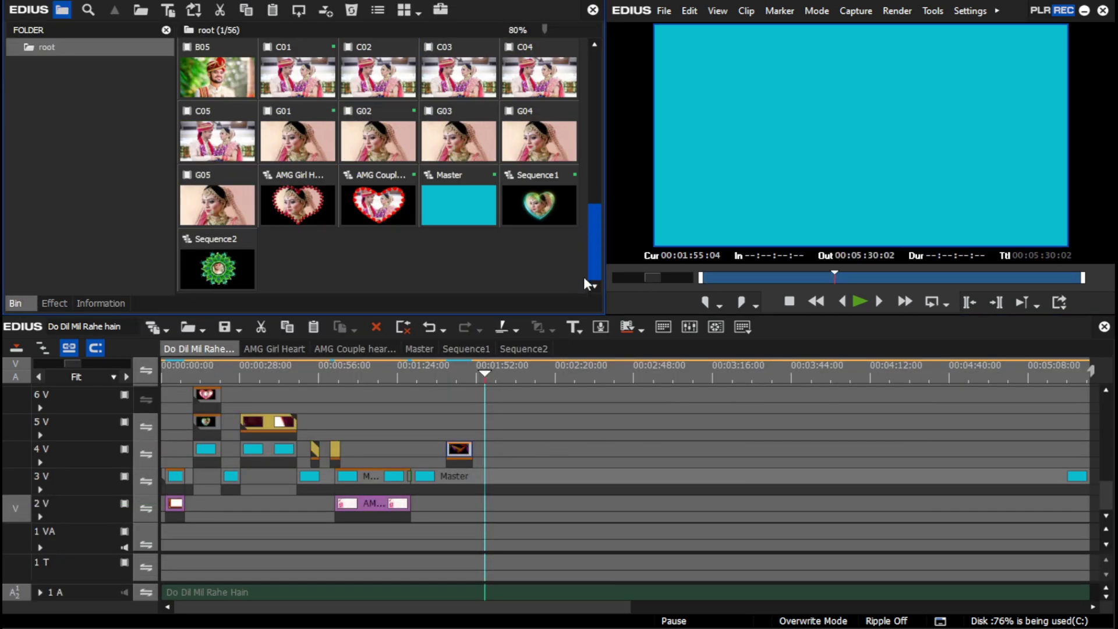
left_click_drag(226, 278, 492, 459)
Play back the placed Sequence2 clip over the Master background.
key("space")
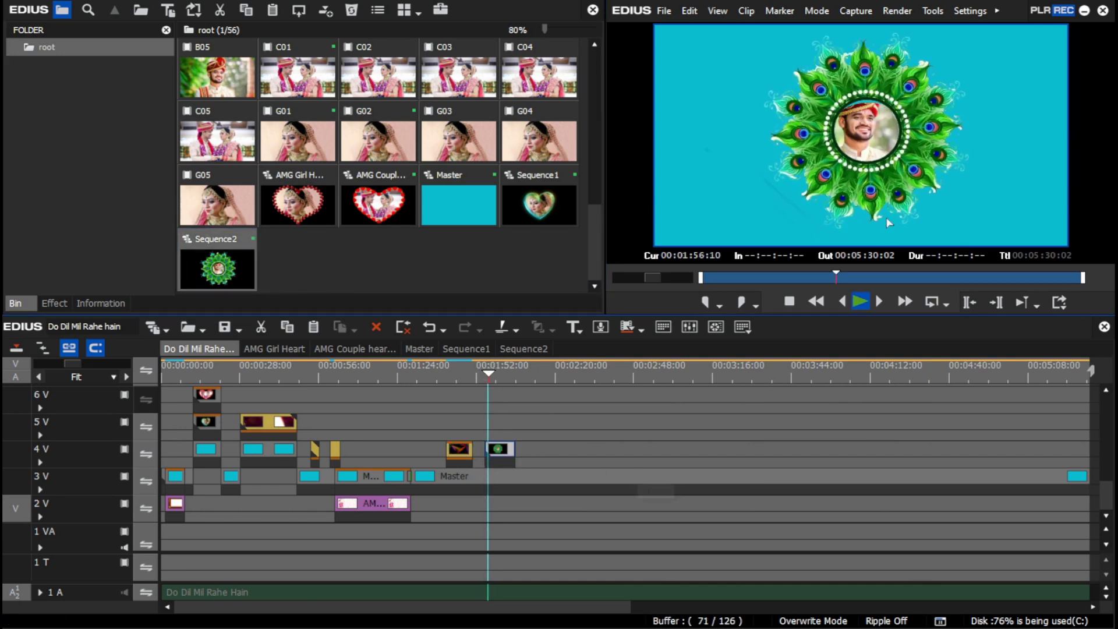
key("space")
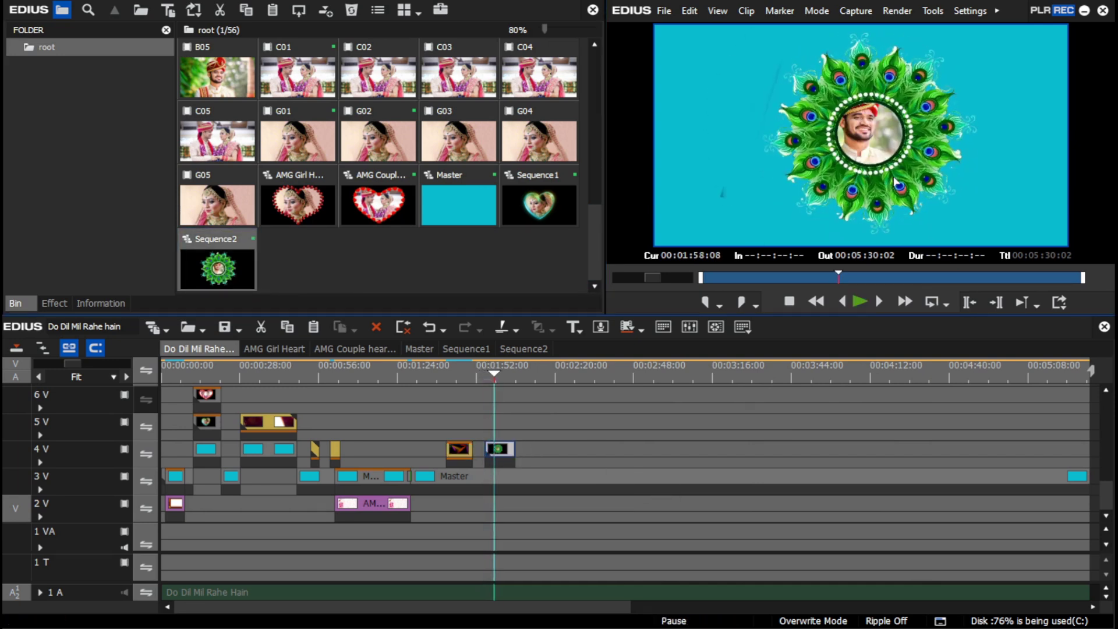
key("space")
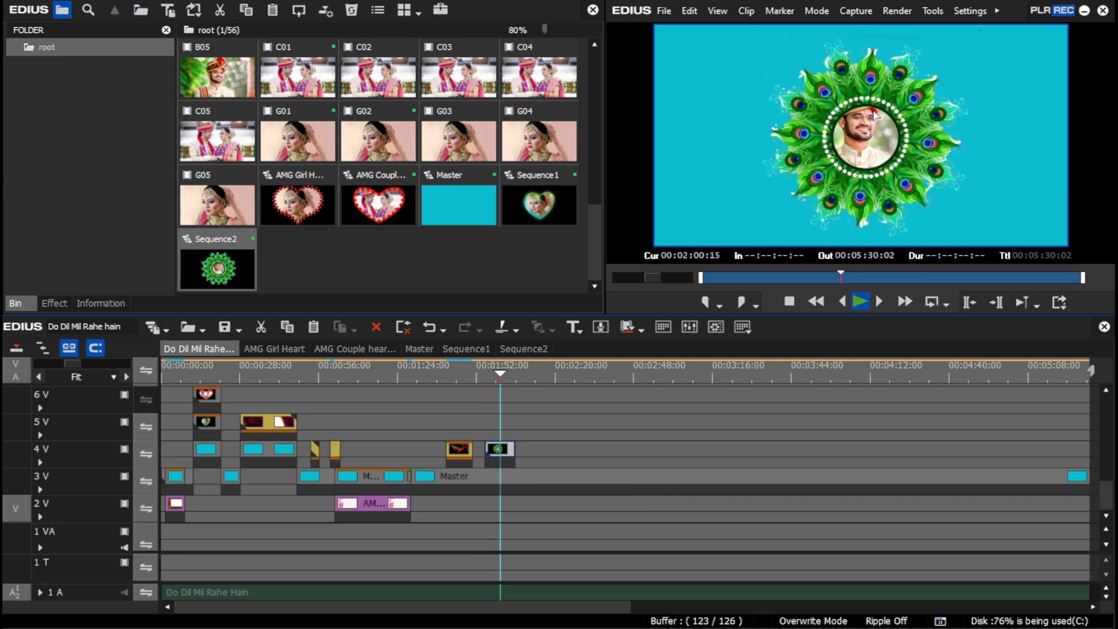
key("space")
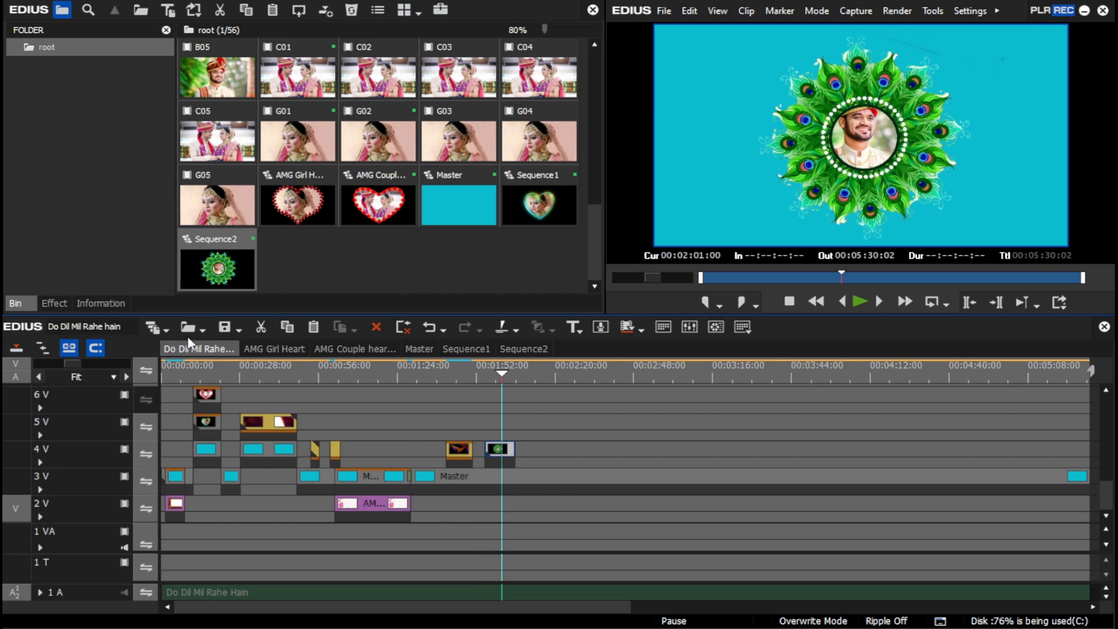
Shrink the Sequence2 clip to 38.20 % in the Layouter and move it to the frame's lower-right corner at X 40.60 %, Y 34.40 %.
left_click(124, 303)
left_click(195, 165)
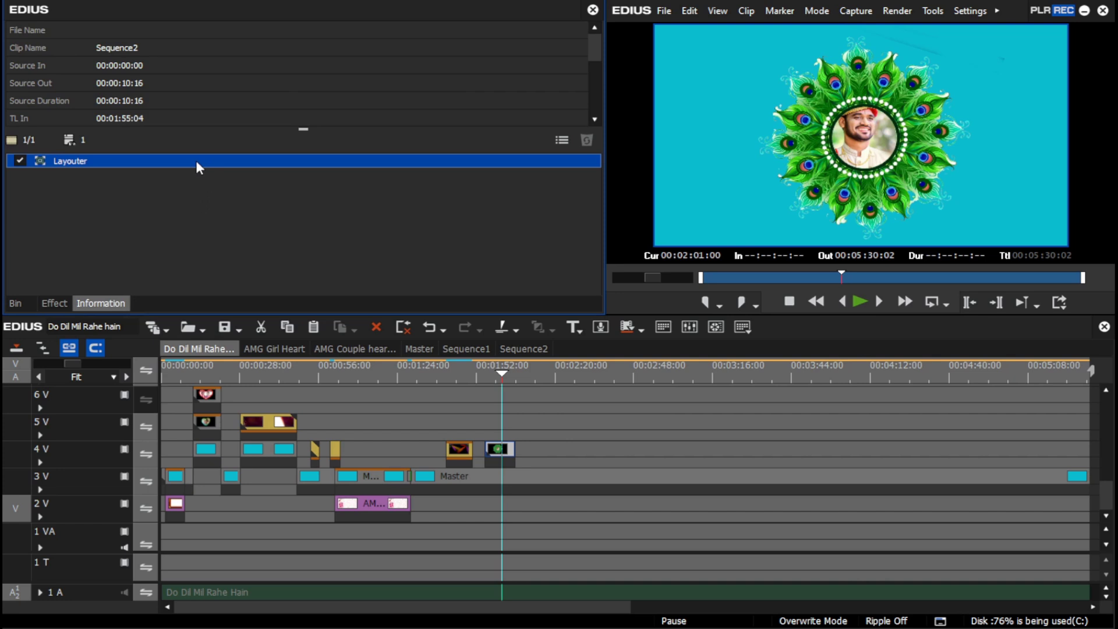
double_click(195, 161)
left_click(535, 479)
left_click(502, 453)
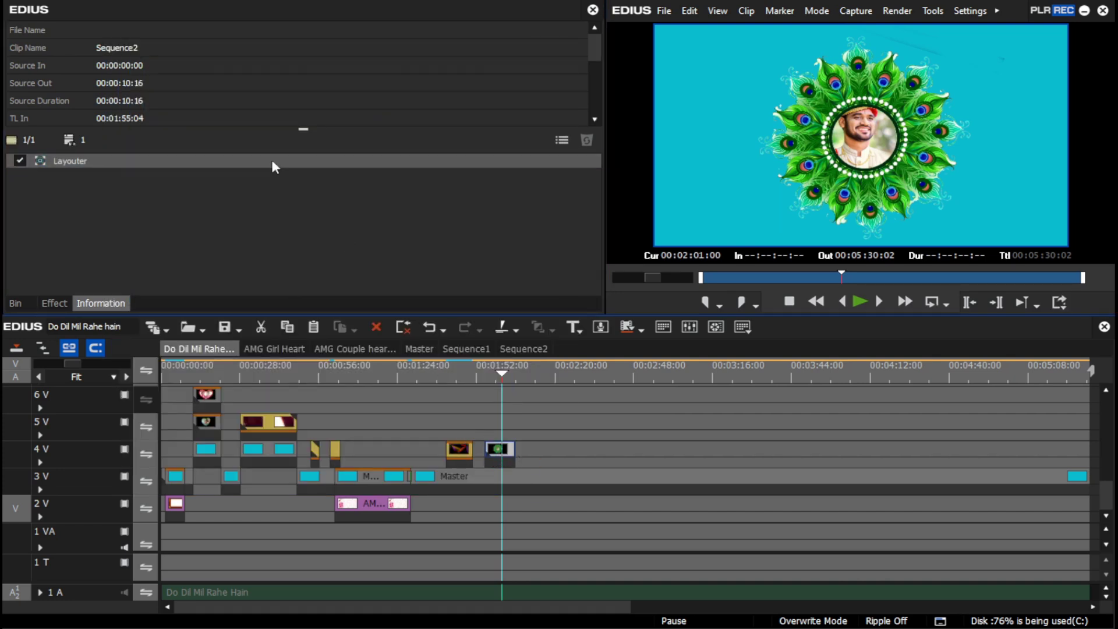
double_click(198, 162)
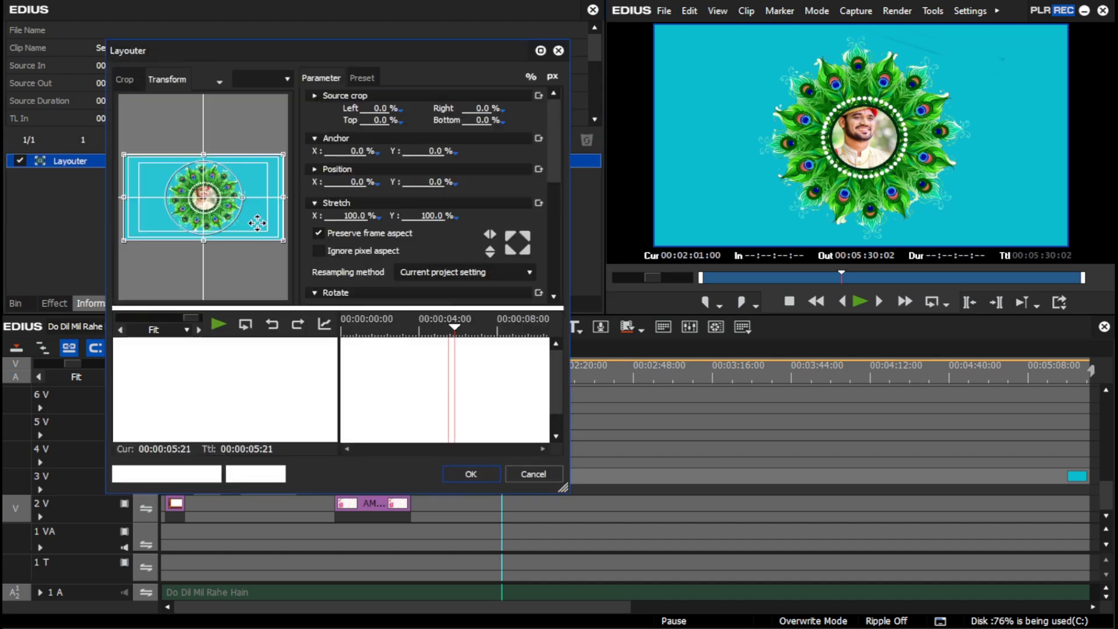
left_click_drag(284, 246, 232, 235)
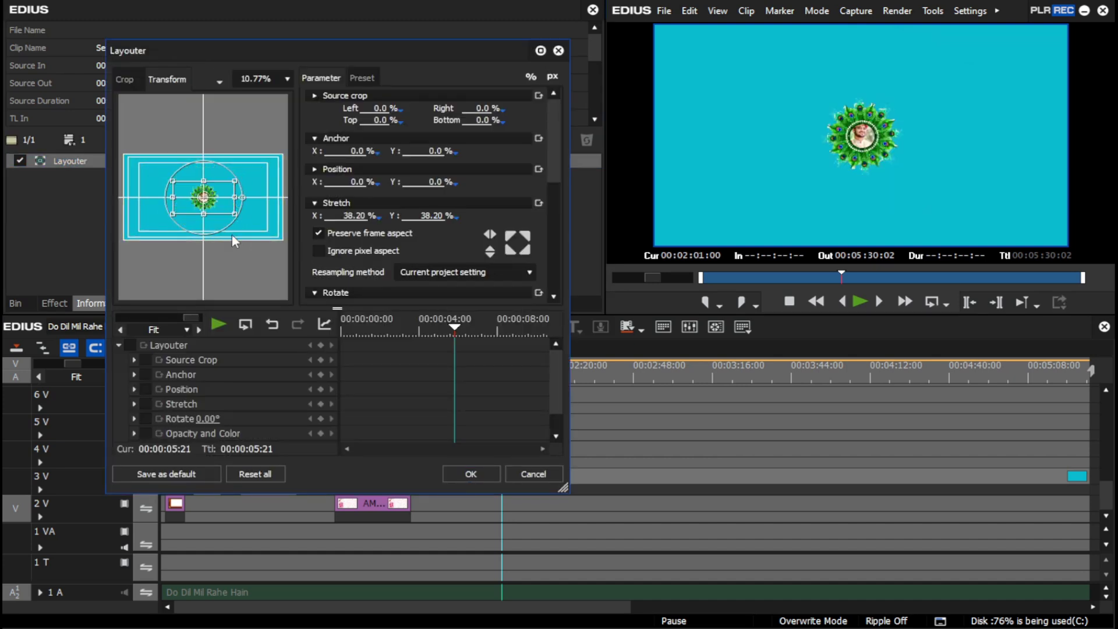
left_click_drag(203, 195, 265, 230)
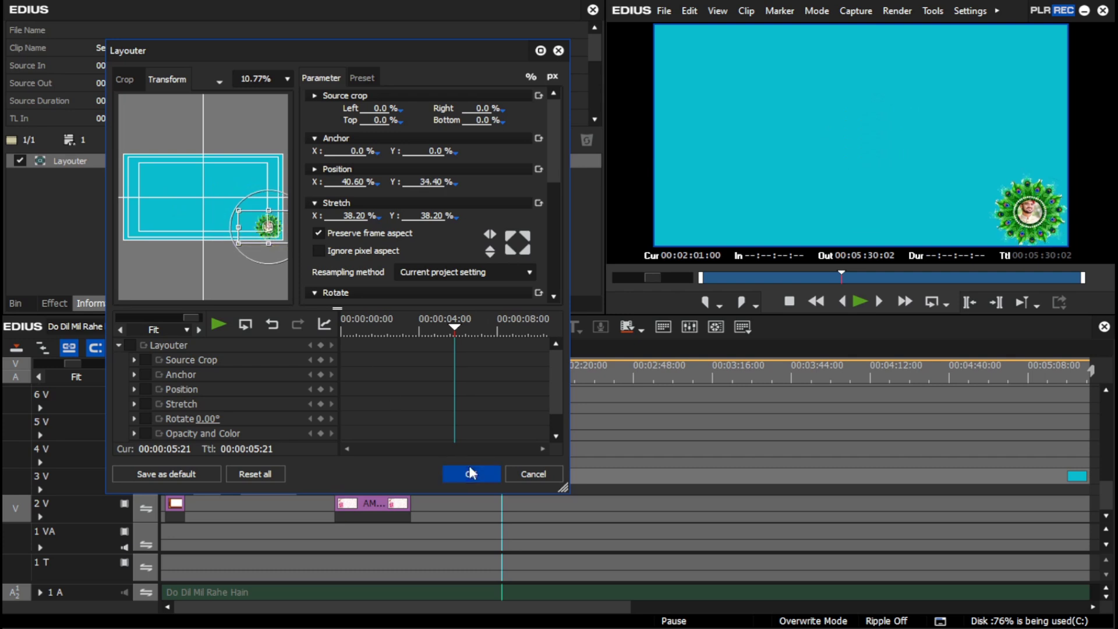
left_click(470, 471)
Play the resized Sequence2 clip from its start at 00:01:55:04.
left_click(487, 376)
key("space")
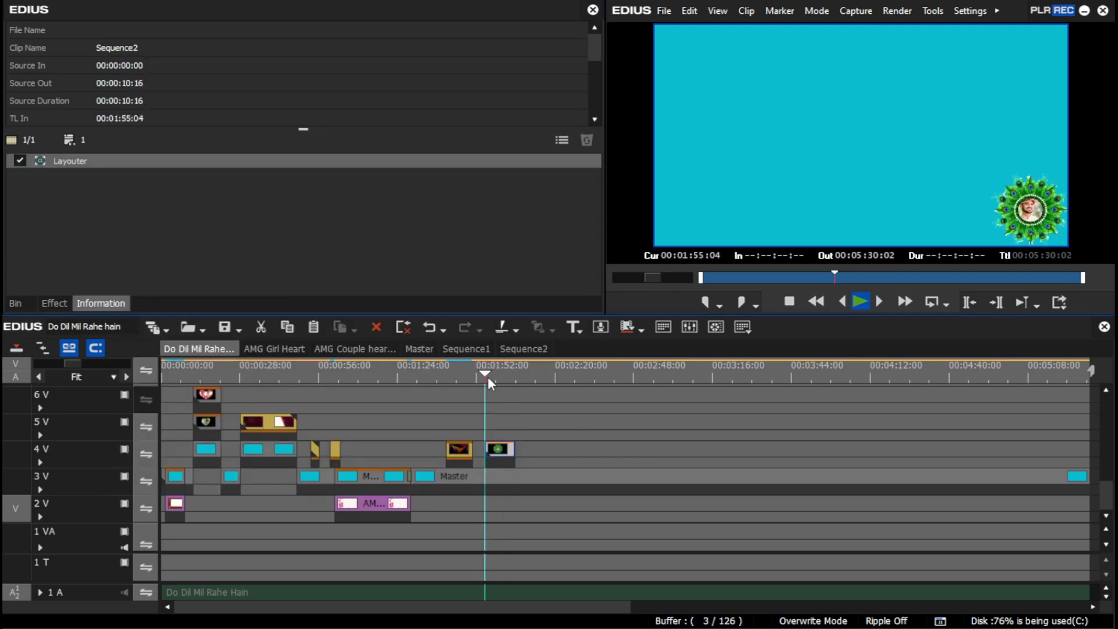
key("space")
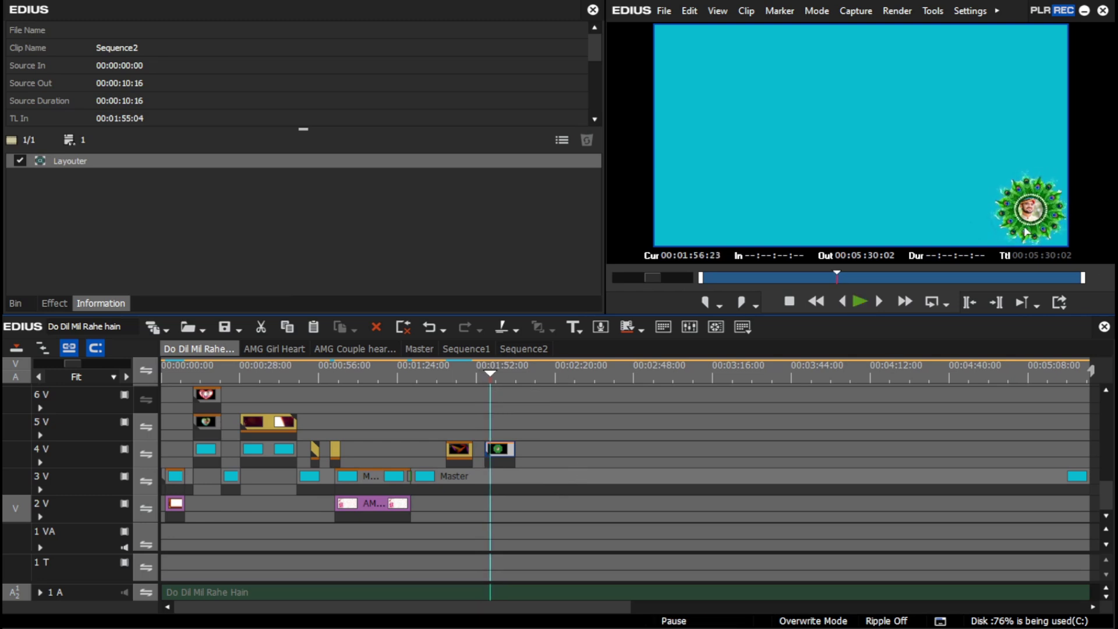
Paste a copy of the Sequence2 clip onto track 5V at 00:01:55:04.
key("Page_Up")
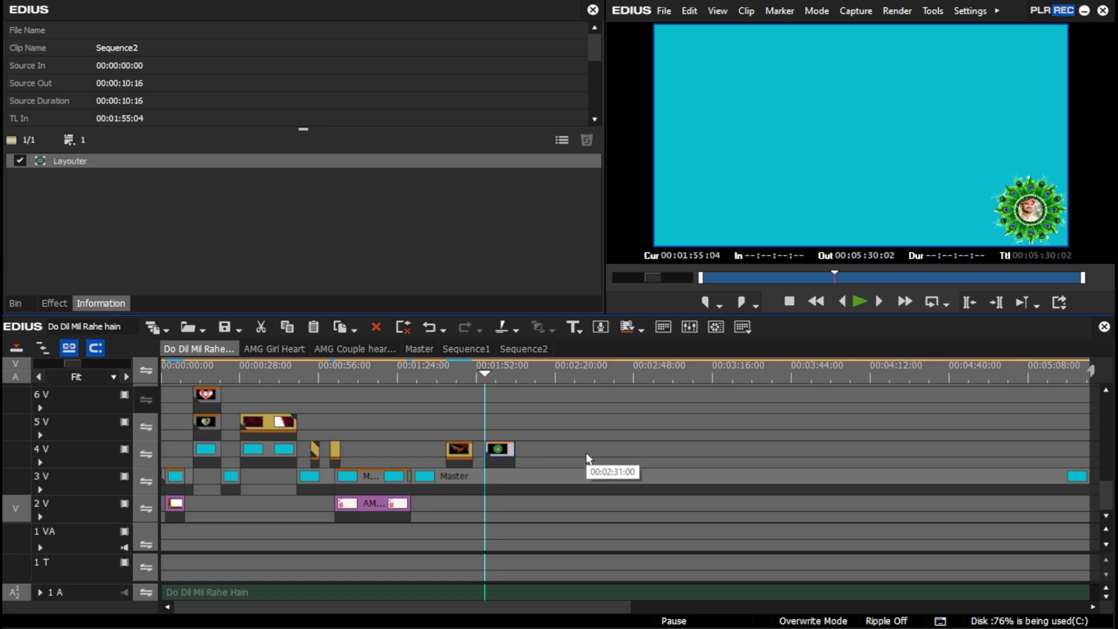
right_click(501, 424)
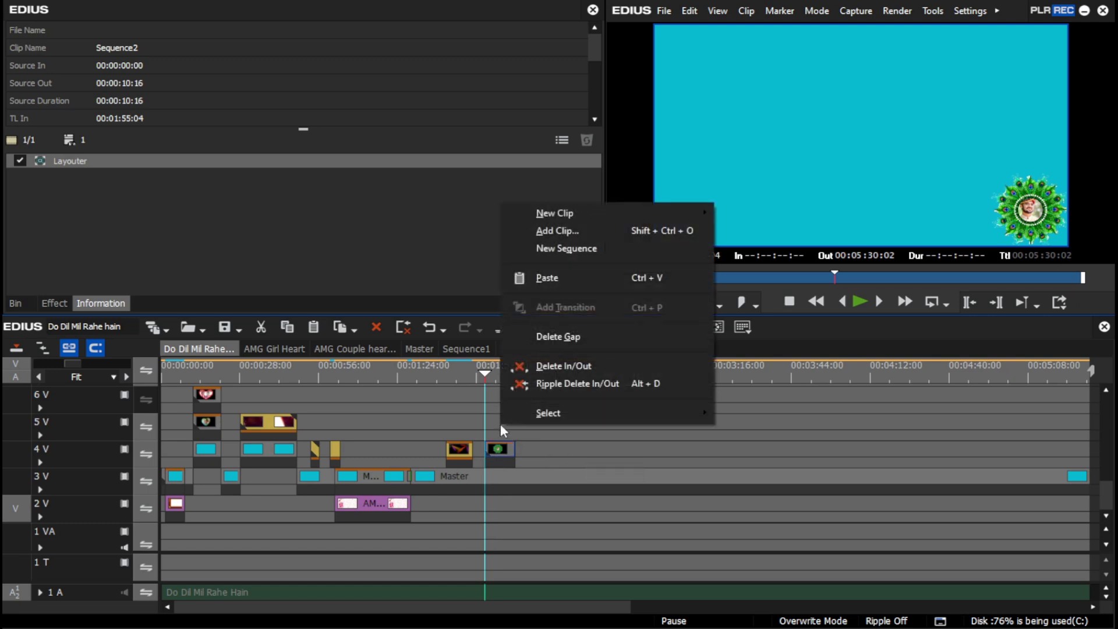
left_click(548, 278)
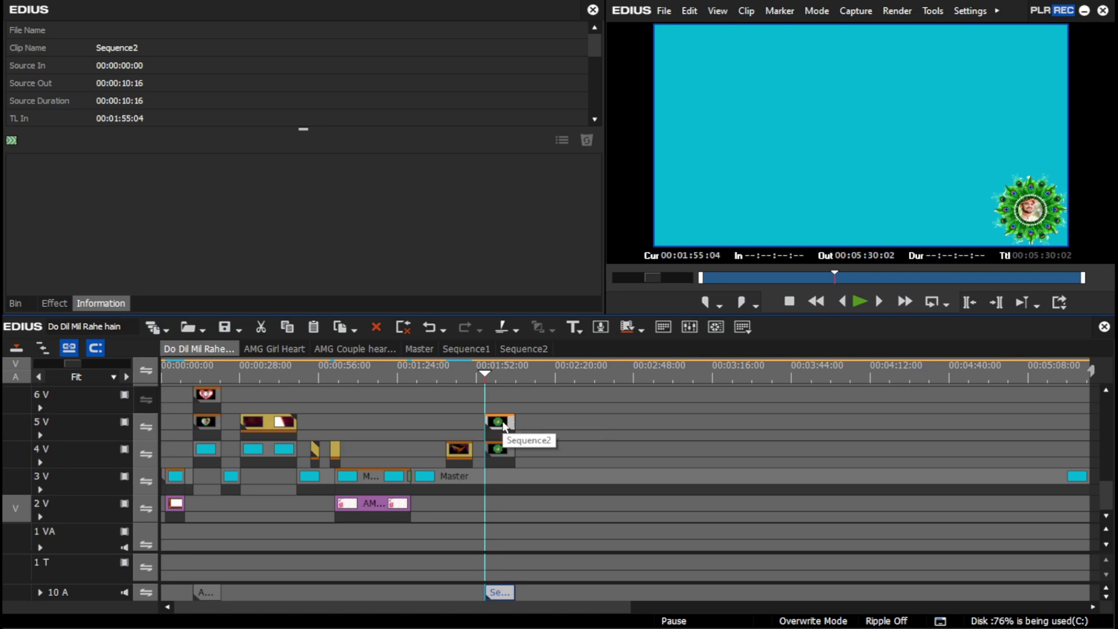
Apply the Mirror video filter to the Sequence2 copy on track 5V and play back the two corner frames.
left_click(58, 303)
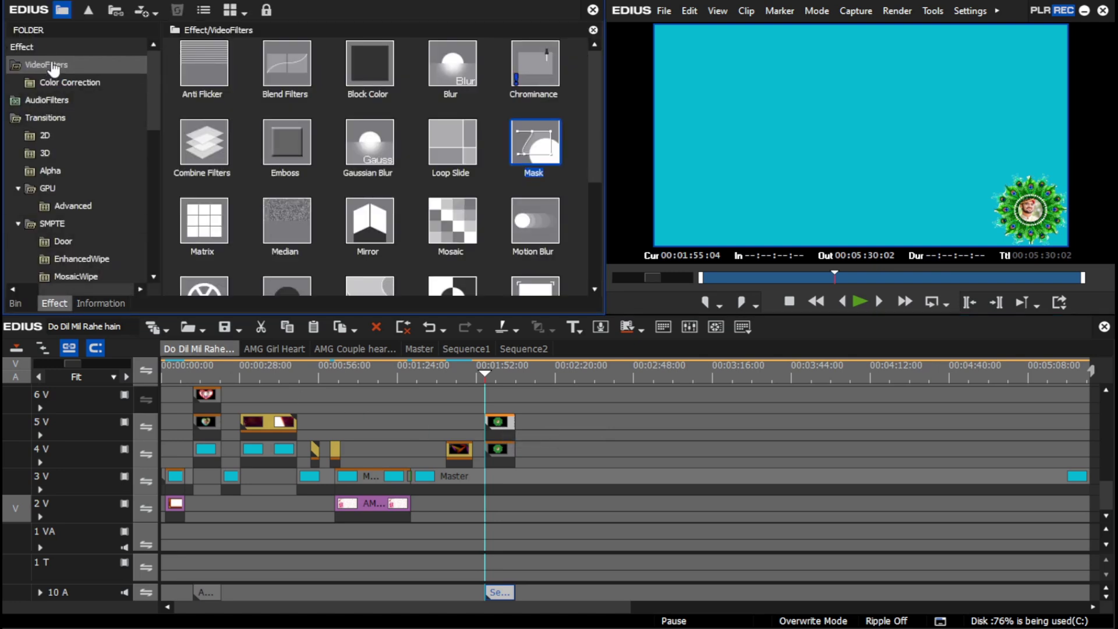
left_click_drag(368, 227, 499, 423)
key("space")
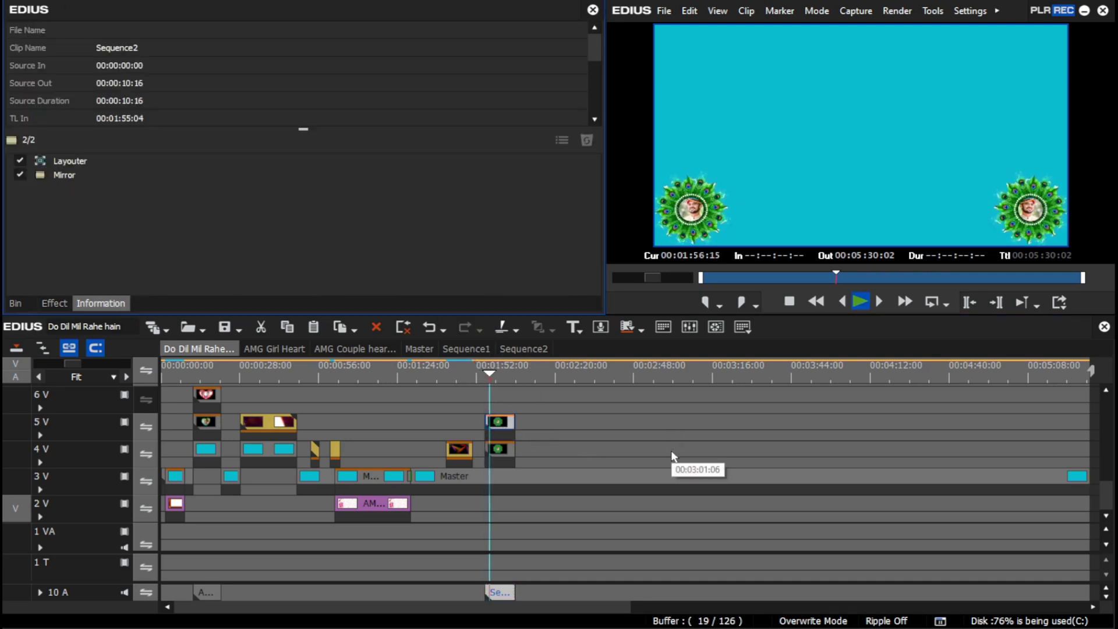
key("space")
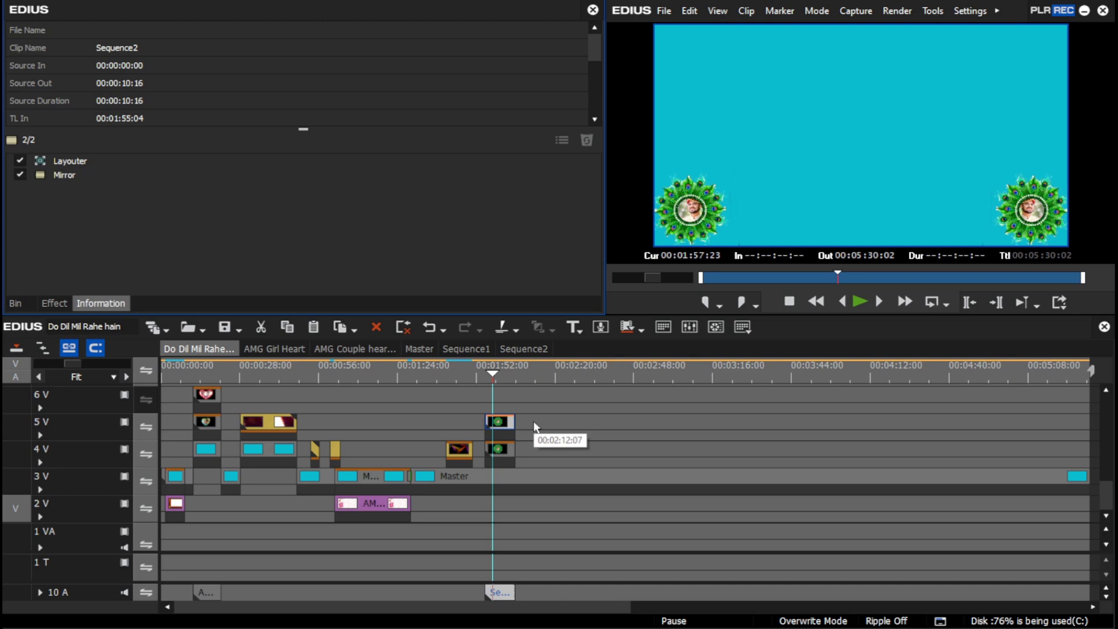
Paste a copy of the Sequence2 clip from track 4V onto track 6V at 00:01:55:04.
left_click(496, 454)
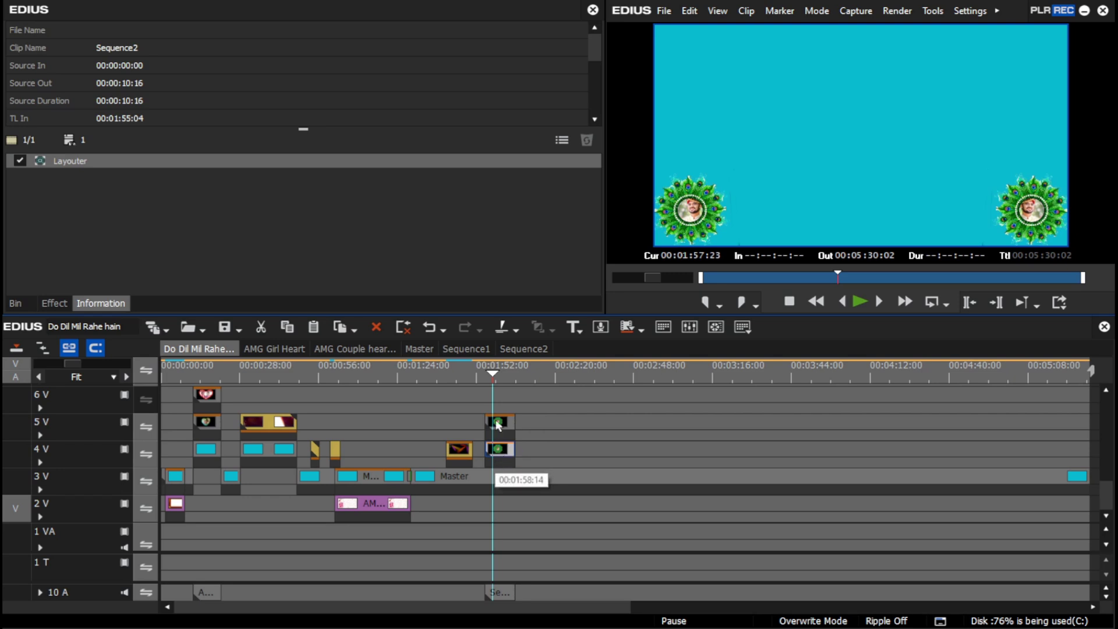
left_click(487, 379)
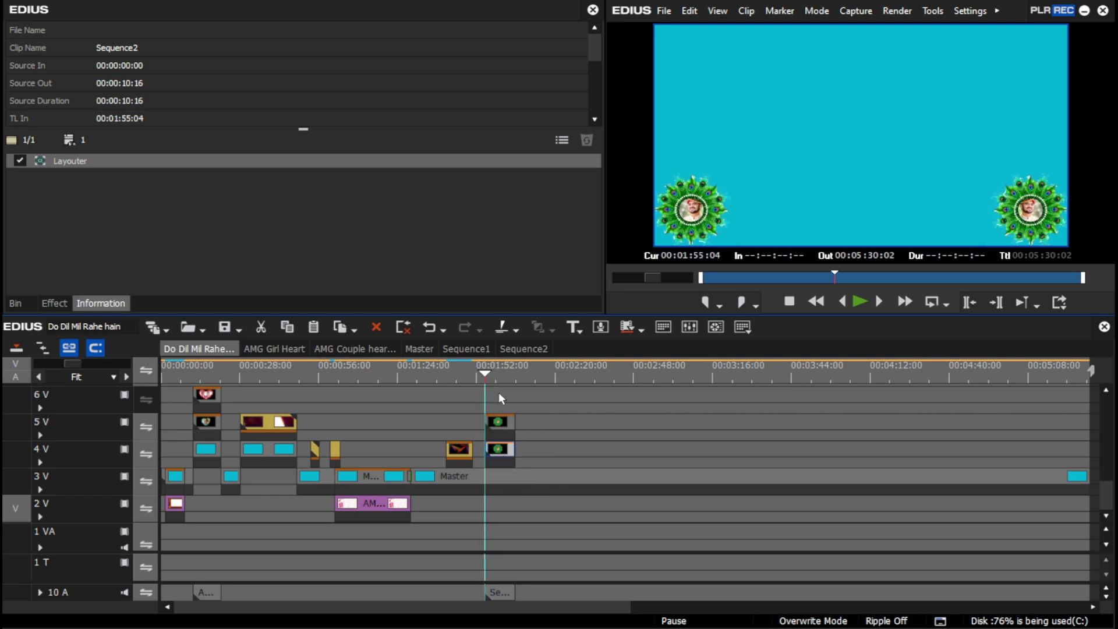
right_click(498, 393)
left_click(537, 466)
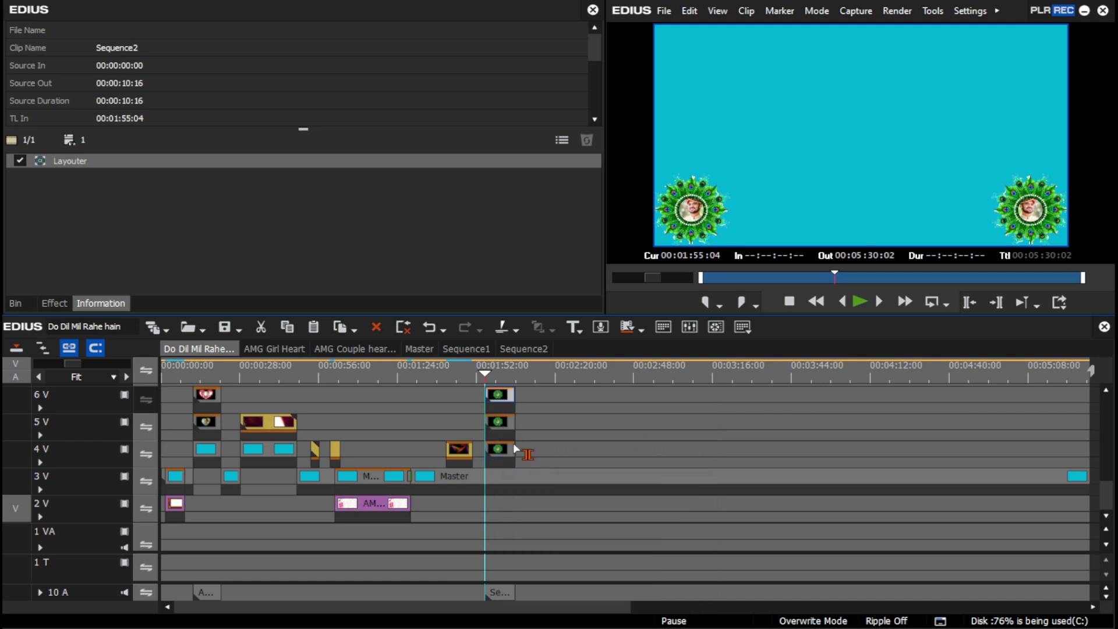
Apply the Mirror video filter to the Sequence2 copy on track 6V with only vertical flipping enabled.
left_click(500, 380)
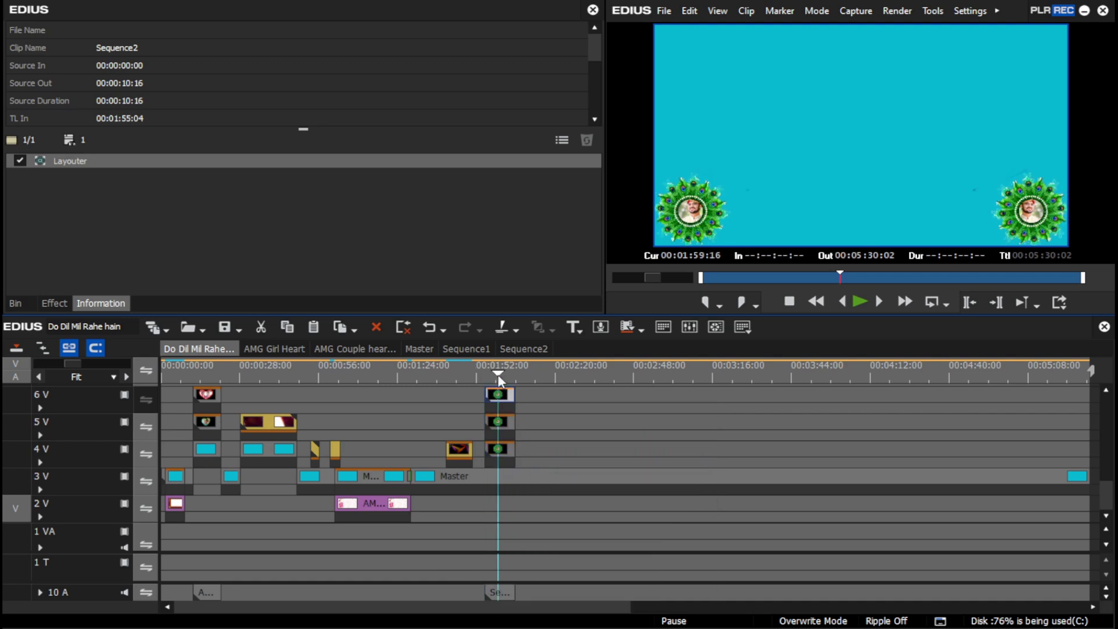
left_click(55, 303)
left_click_drag(367, 230, 500, 397)
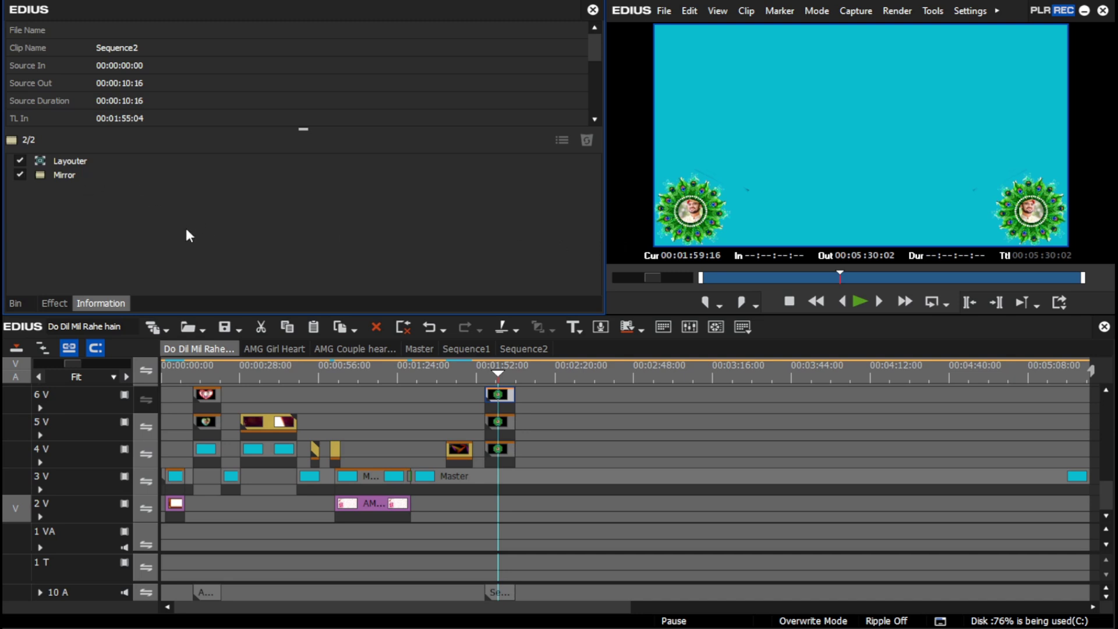
double_click(87, 176)
left_click(21, 53)
left_click(127, 52)
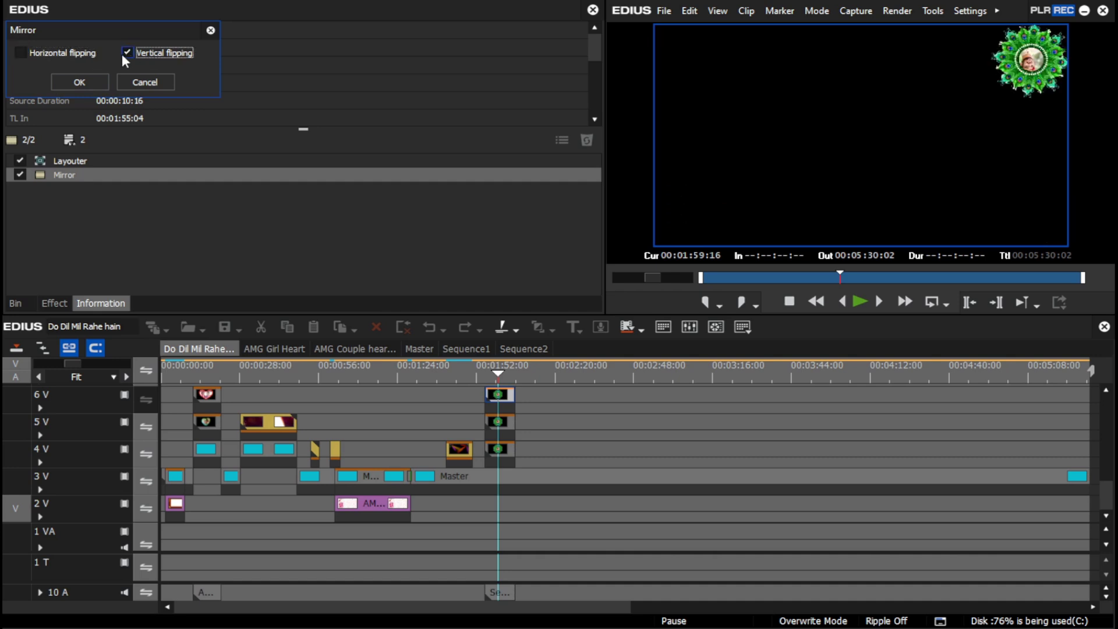
left_click(80, 83)
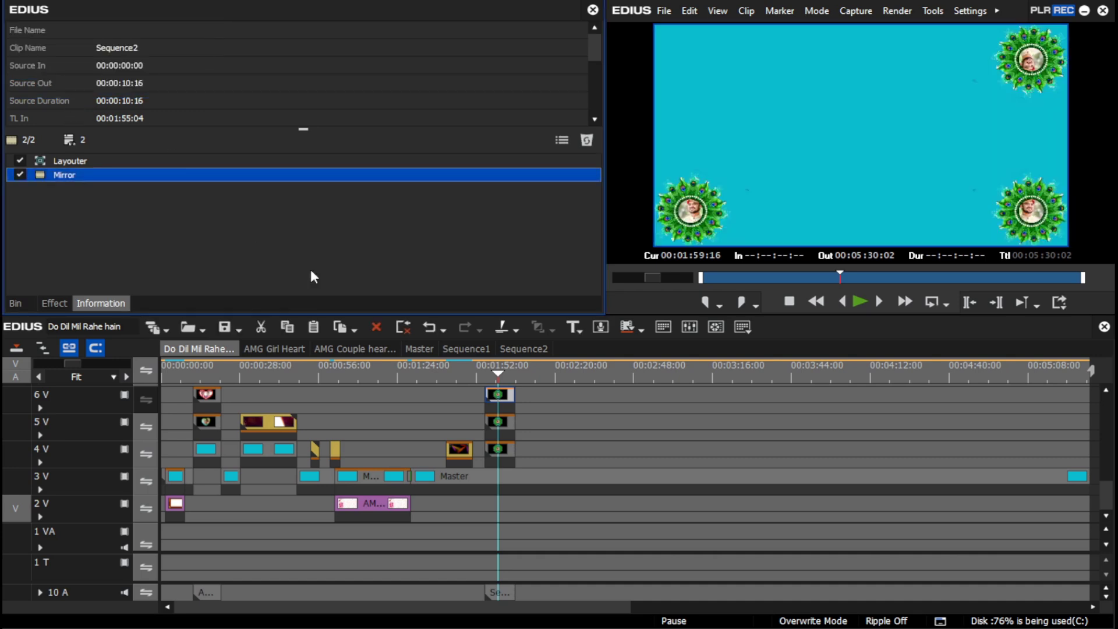
Play back the three corner frames and delete the Sequence2 copy from track 6V.
left_click(492, 373)
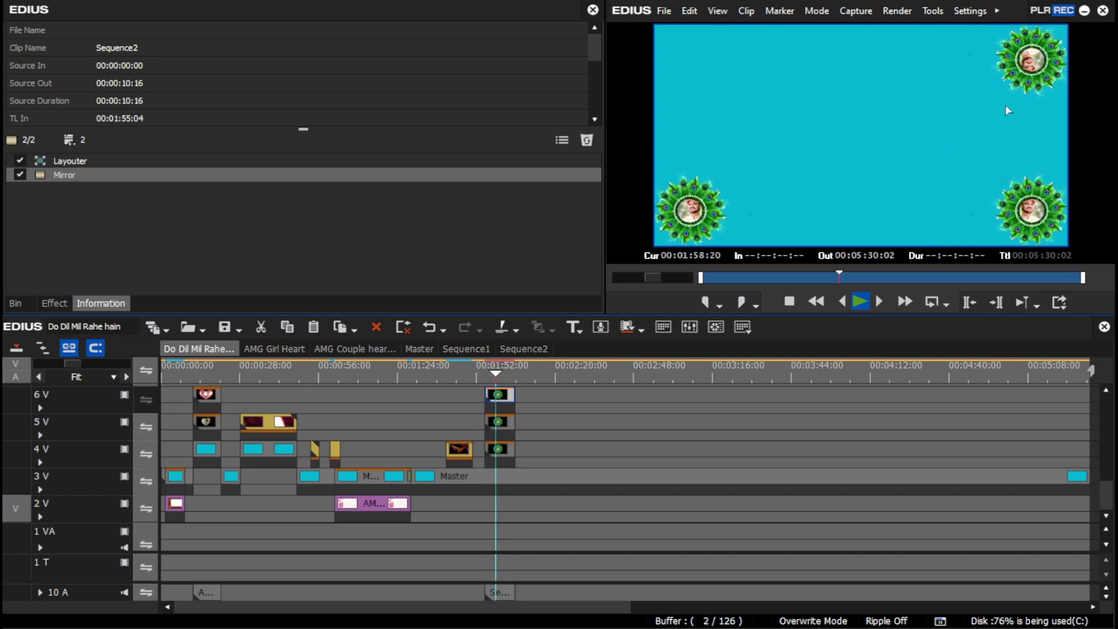
key("Delete")
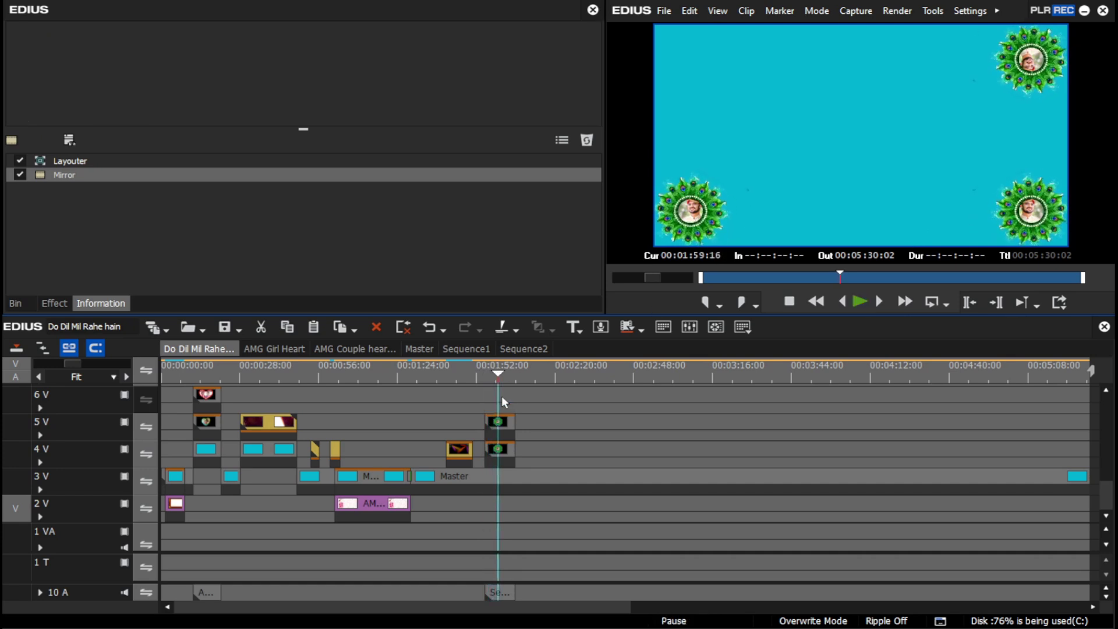
Play the two lower corner frames from the start to just past the end of the Sequence2 clips.
left_click(486, 375)
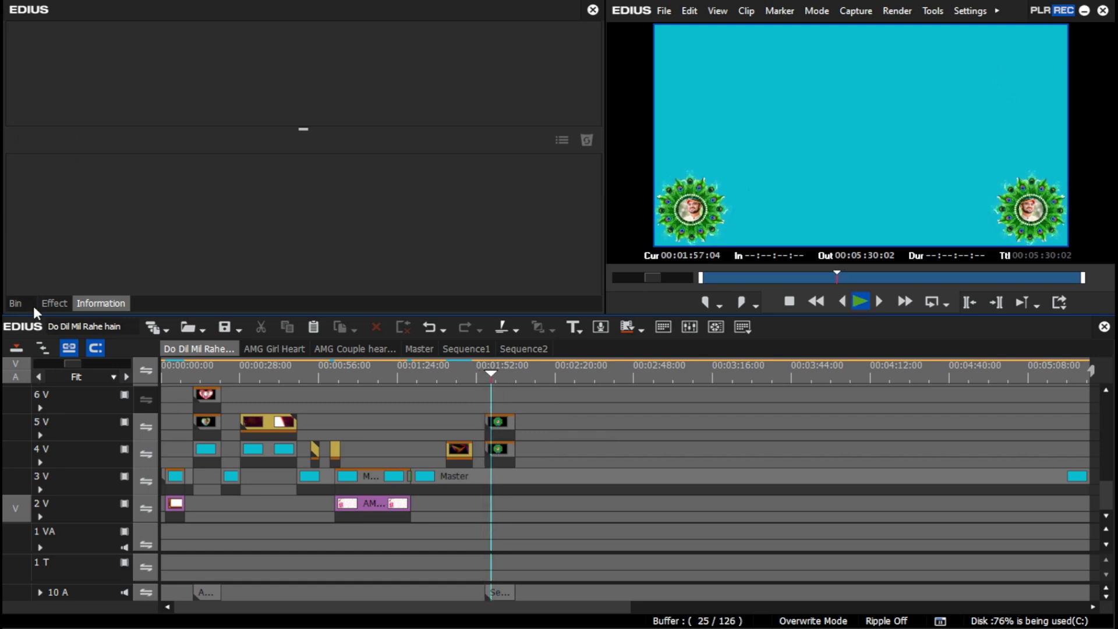
left_click(15, 300)
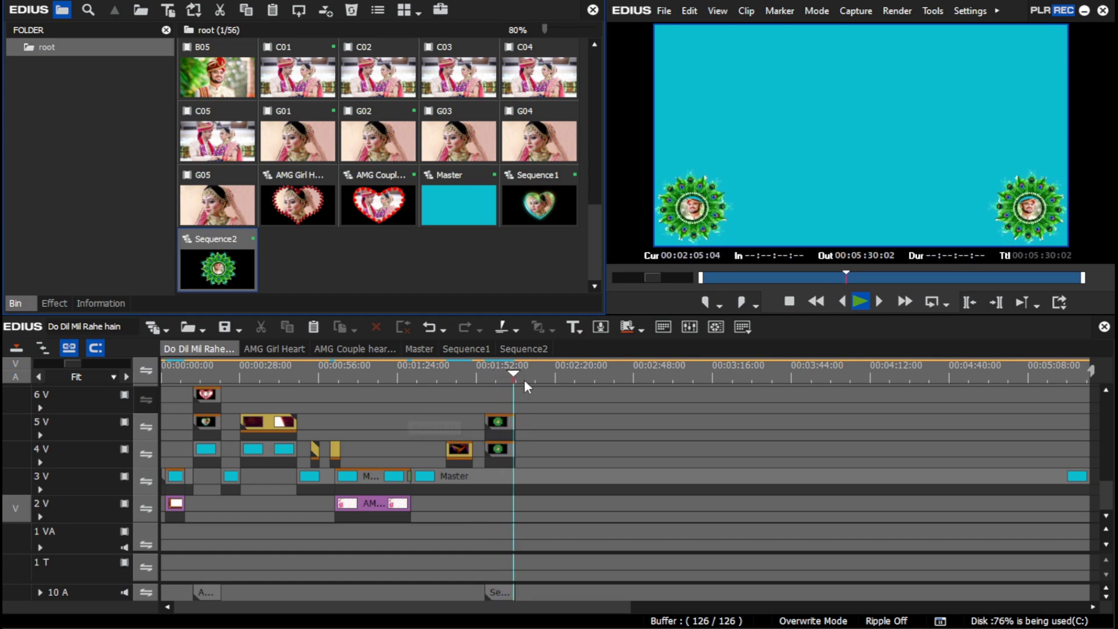
key("space")
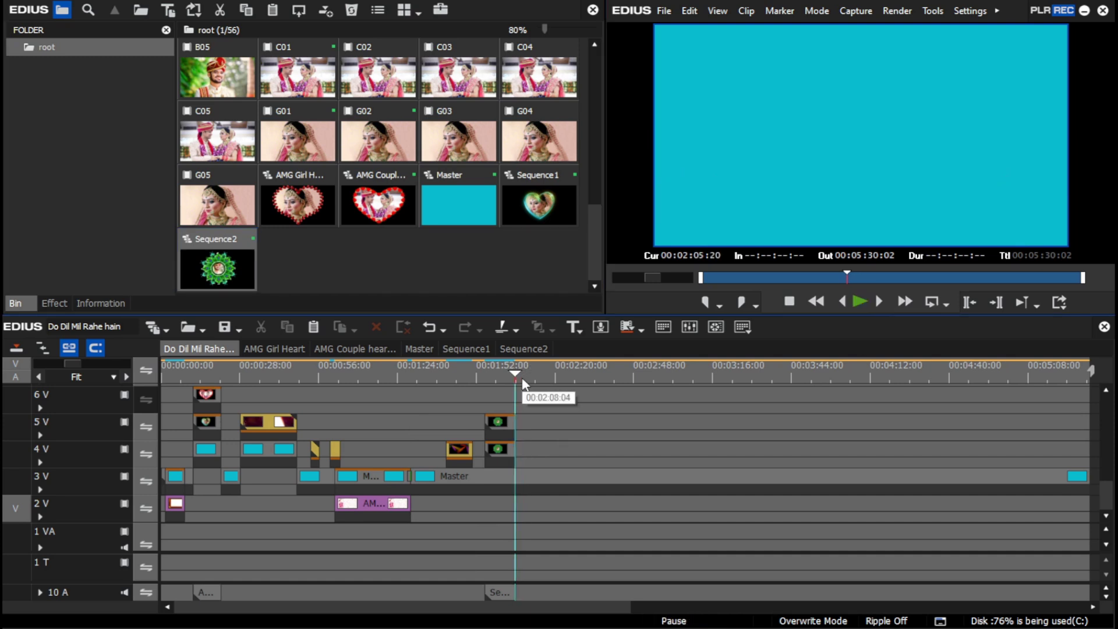
key("space")
key("space")
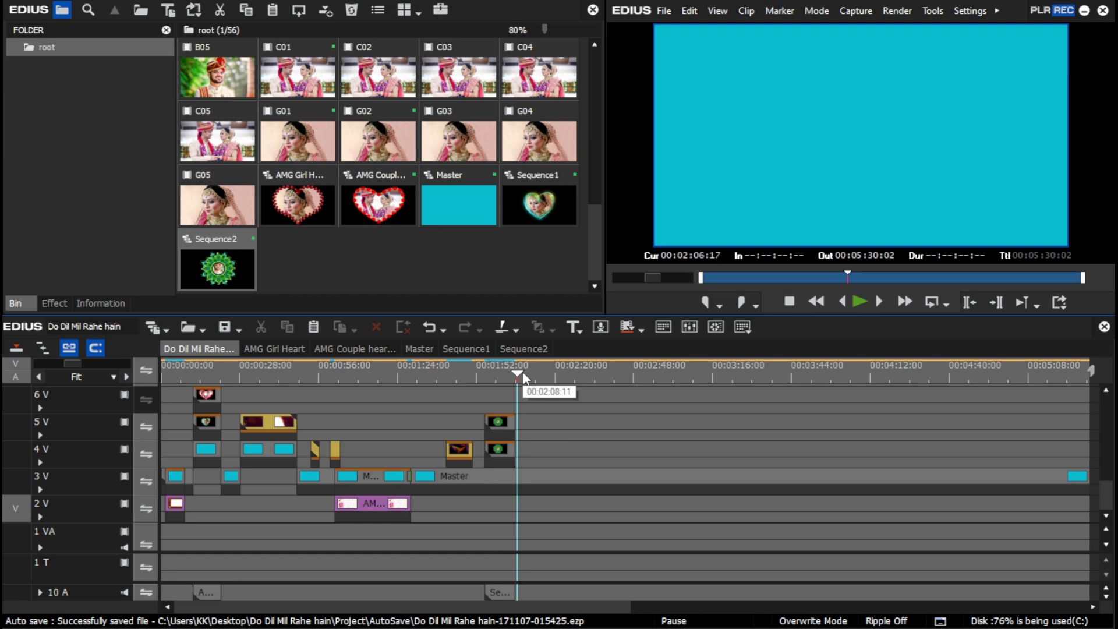
Play the whole project from the beginning of the timeline and replay the two peacock-feather corner frames.
left_click_drag(247, 374, 162, 373)
key("space")
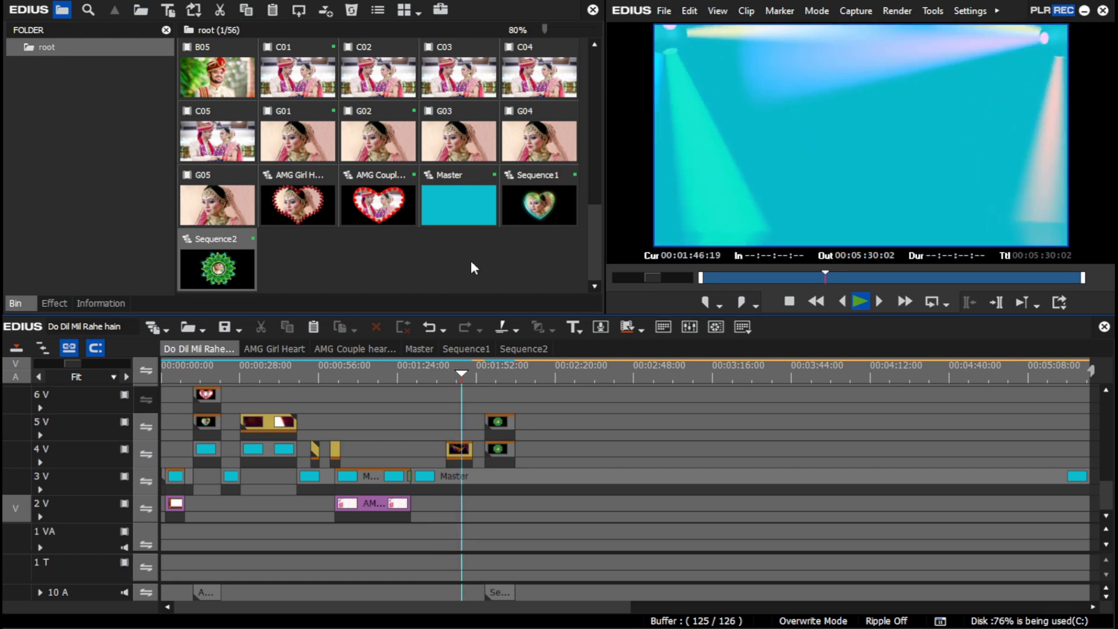
mouse_move(600, 263)
left_mouse_down()
mouse_move(593, 82)
mouse_move(596, 267)
left_mouse_up()
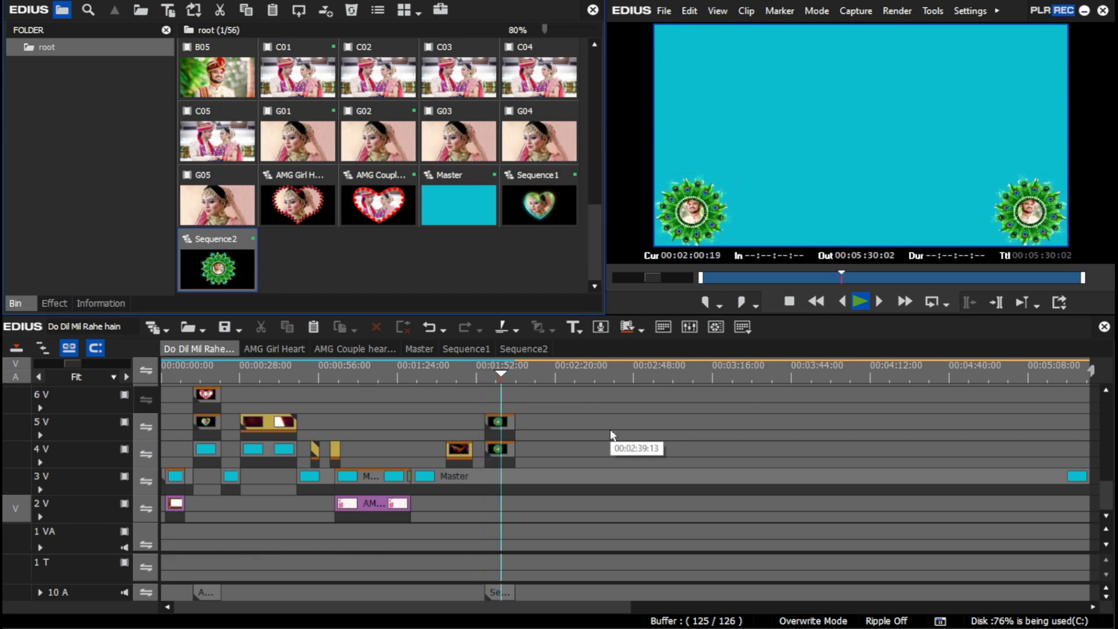
left_click(487, 376)
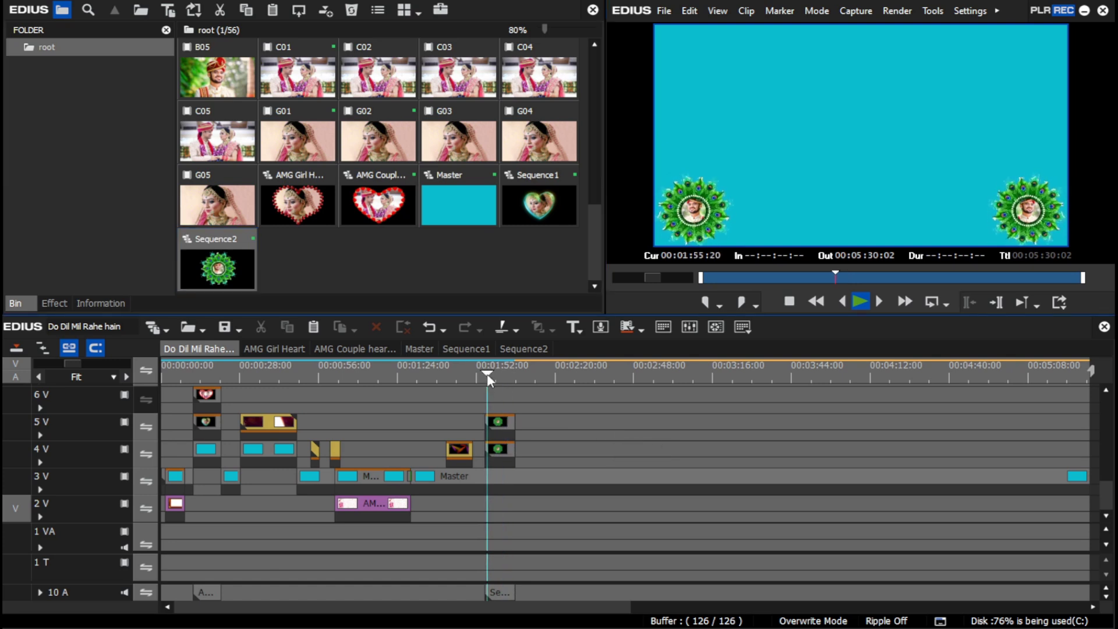